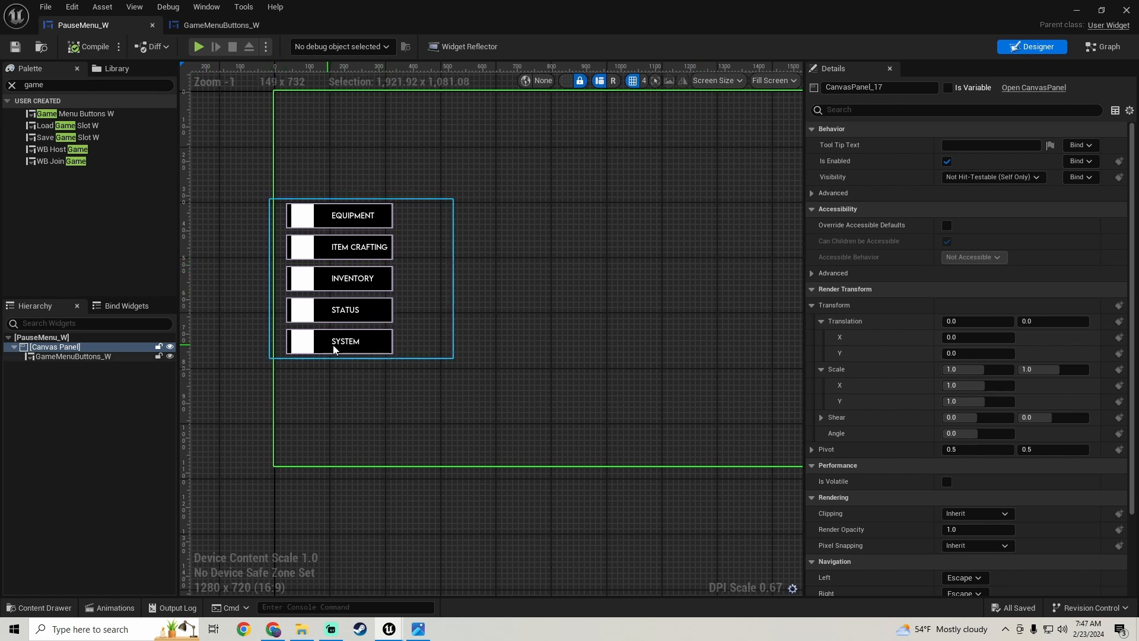
- Look over the finished button layouts of the PauseMenu_W and GameMenuButtons_W widgets in the designer
{"action": "scroll", "coordinate": [473, 280], "scroll_direction": "down", "scroll_amount": 2}
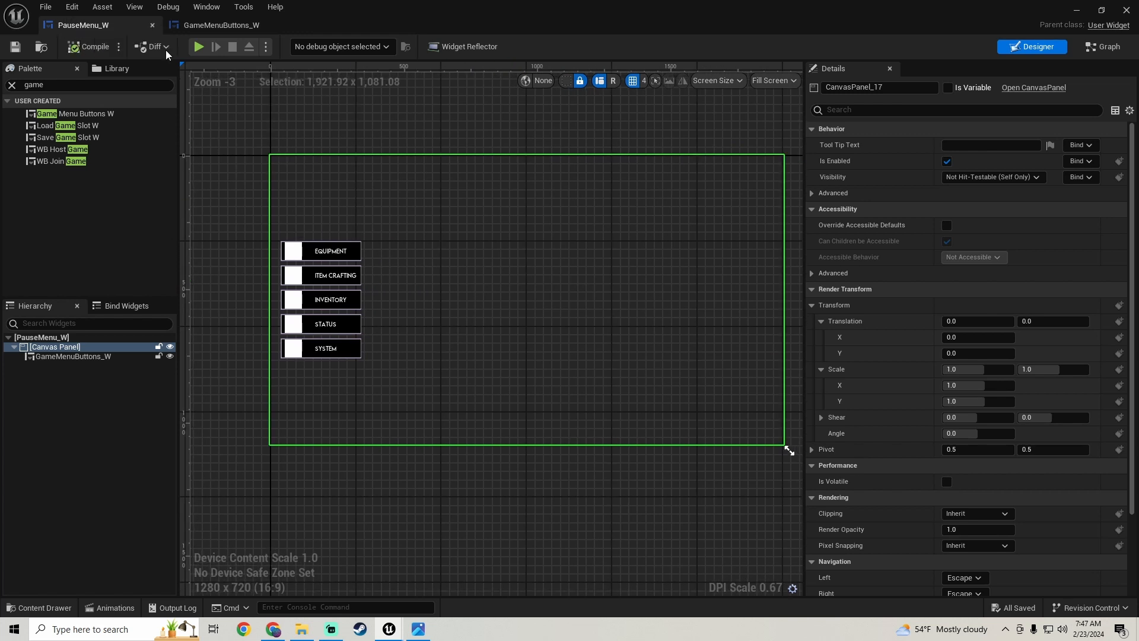
{"action": "left_click", "coordinate": [228, 27]}
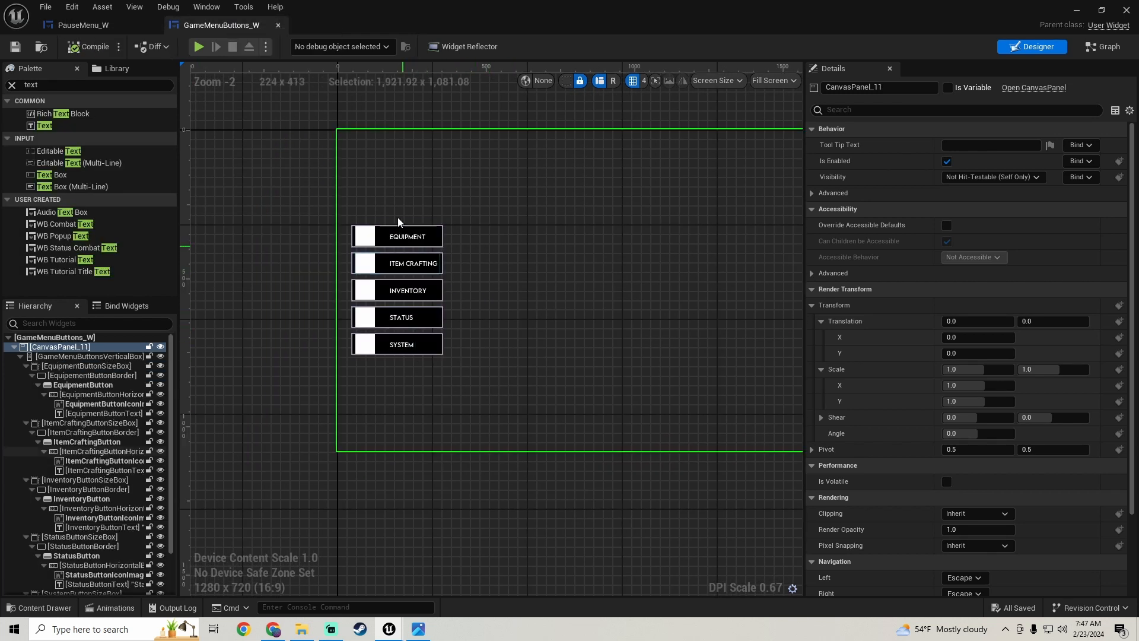
{"action": "scroll", "coordinate": [498, 249], "scroll_direction": "down", "scroll_amount": 2}
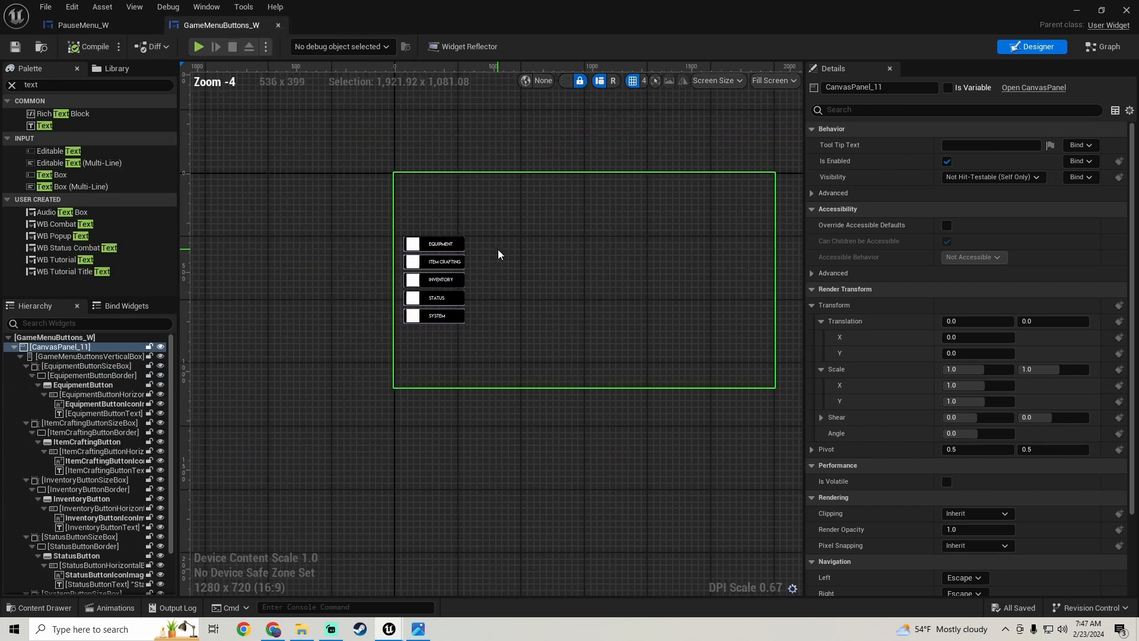
{"action": "right_click_drag", "start_coordinate": [497, 249], "coordinate": [471, 266]}
{"action": "scroll", "coordinate": [437, 287], "scroll_direction": "up", "scroll_amount": 2}
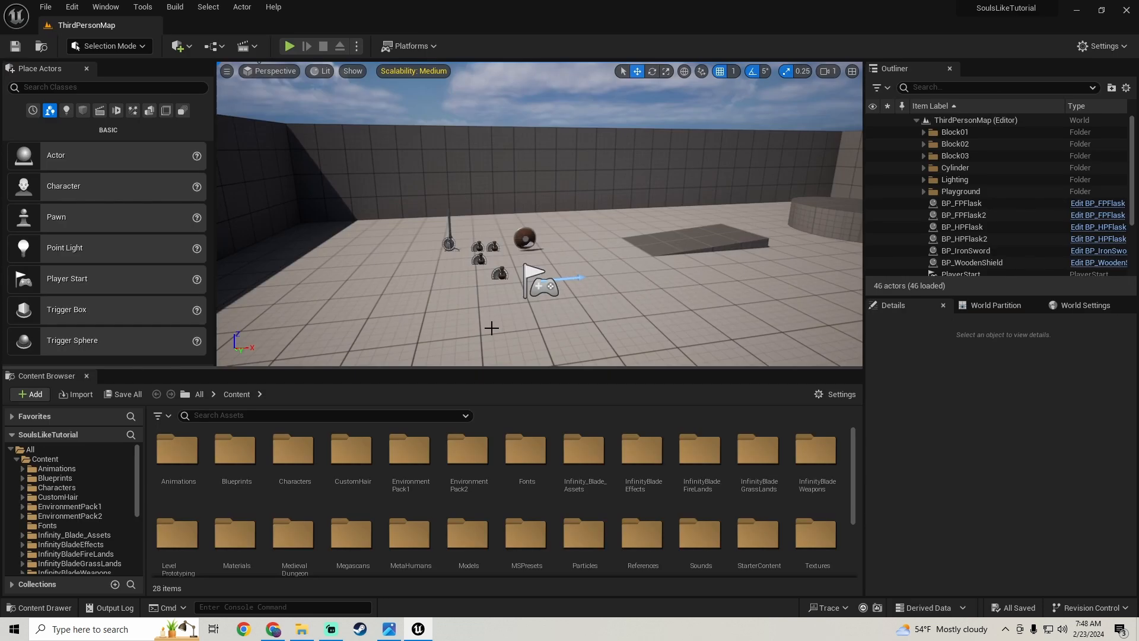
- Create a folder named MainMenu inside the Blueprints > Widgets content folder
{"action": "left_click", "coordinate": [66, 481]}
{"action": "double_click", "coordinate": [560, 469]}
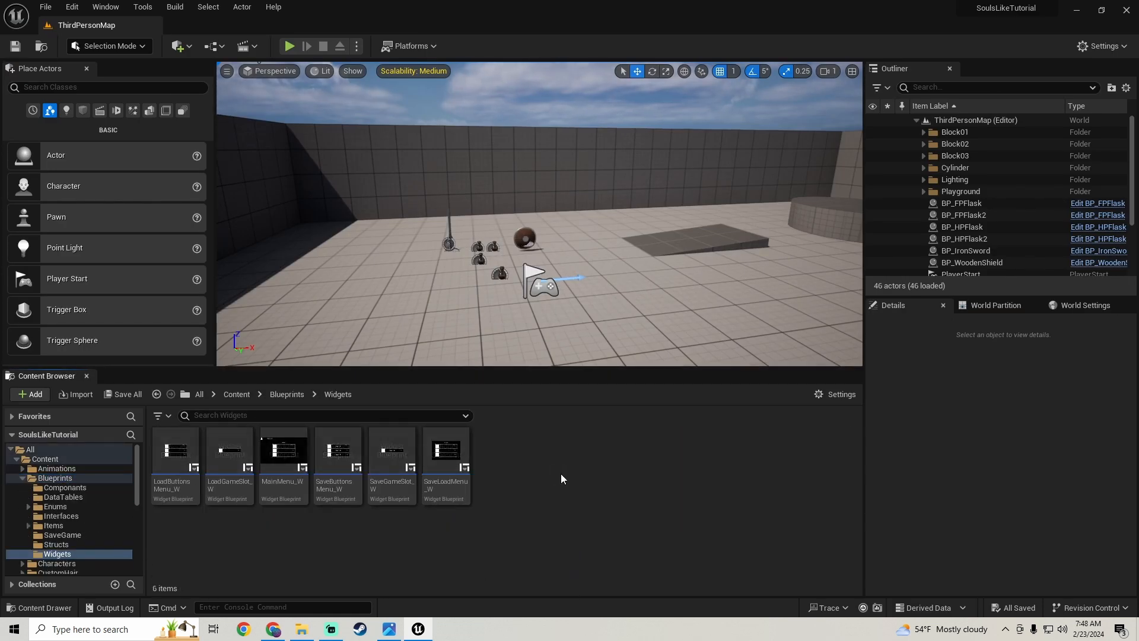
{"action": "right_click", "coordinate": [347, 557]}
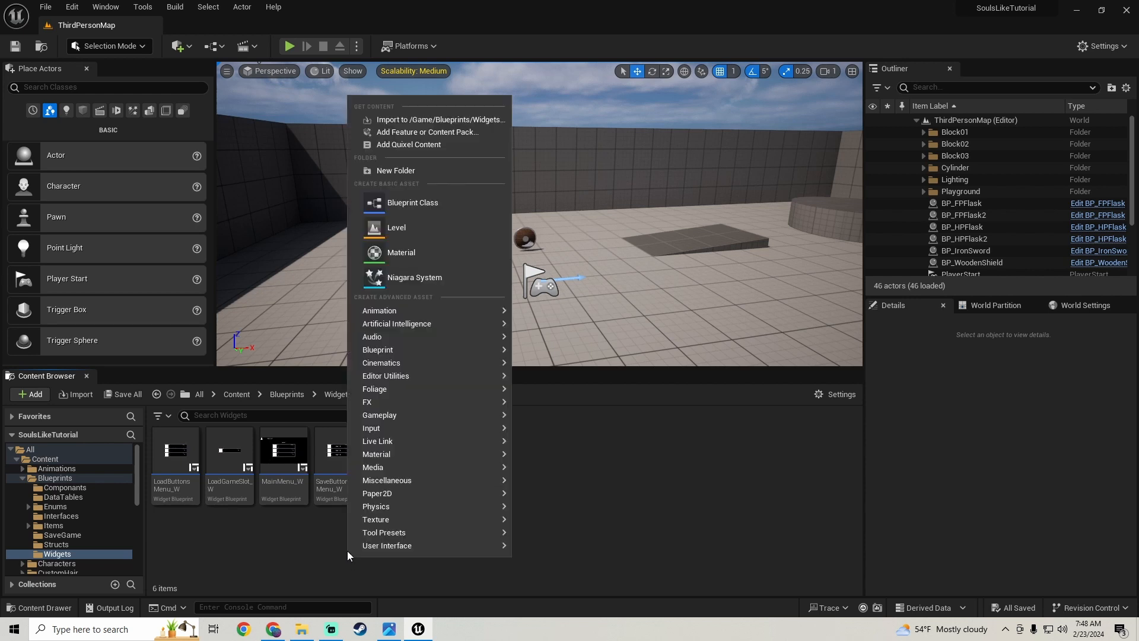
{"action": "left_click", "coordinate": [410, 174]}
{"action": "type", "text": "MAinM"}
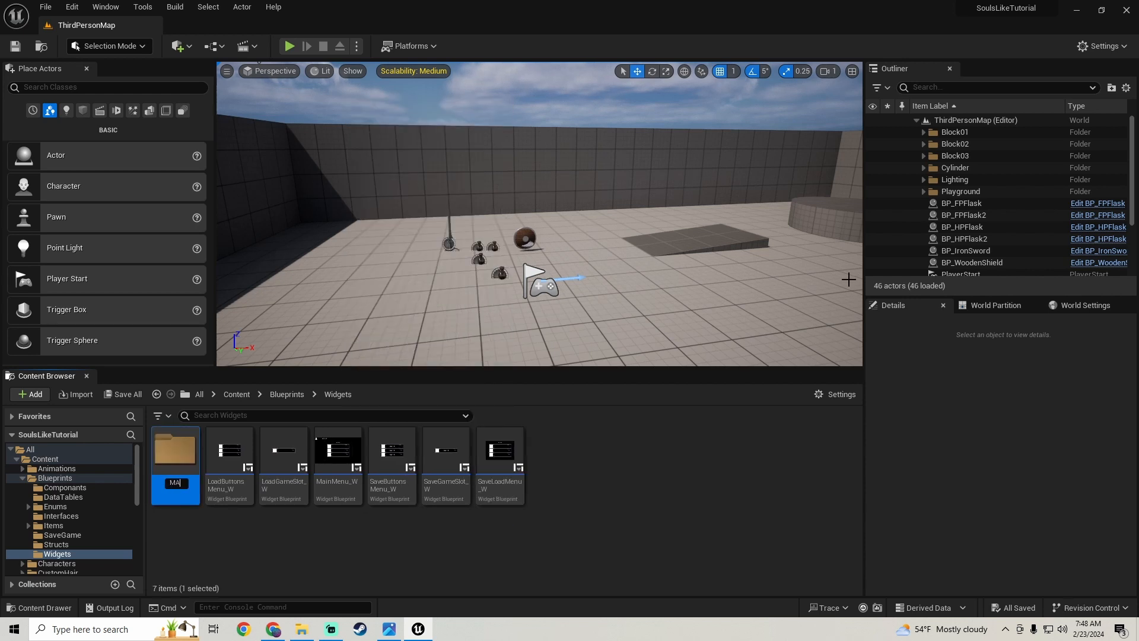
{"action": "key", "text": "BackSpace"}
{"action": "key", "text": "BackSpace"}
{"action": "key", "text": "BackSpace"}
{"action": "type", "text": "nMen"}
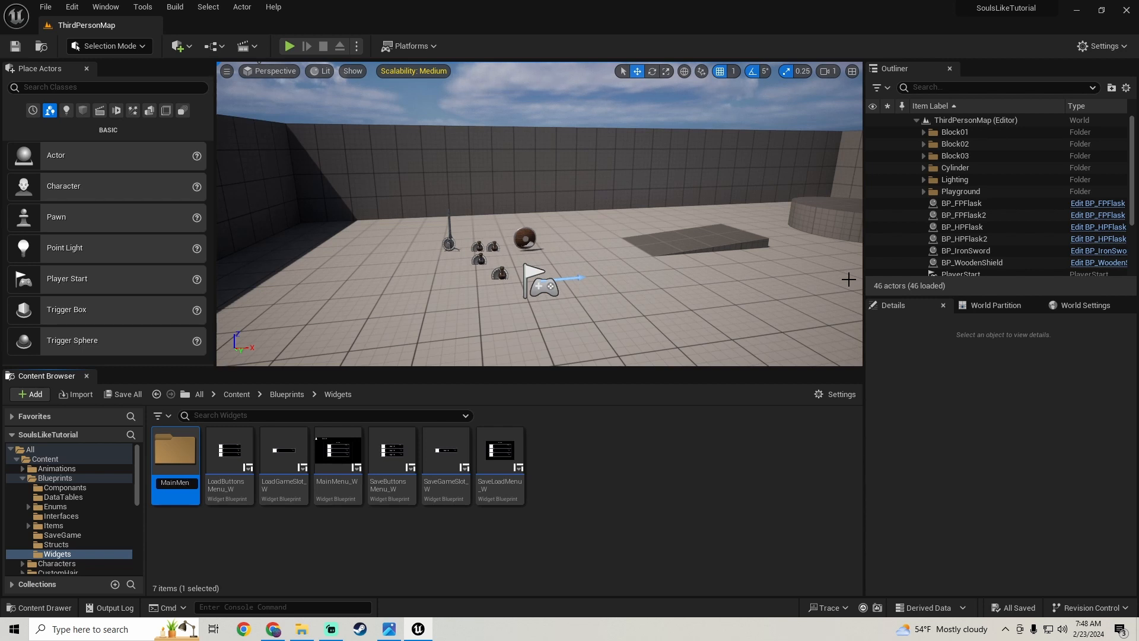
{"action": "type", "text": "u"}
{"action": "key", "text": "Return"}
- Move the MainMenu_W widget blueprint into the MainMenu folder
{"action": "left_click", "coordinate": [335, 463]}
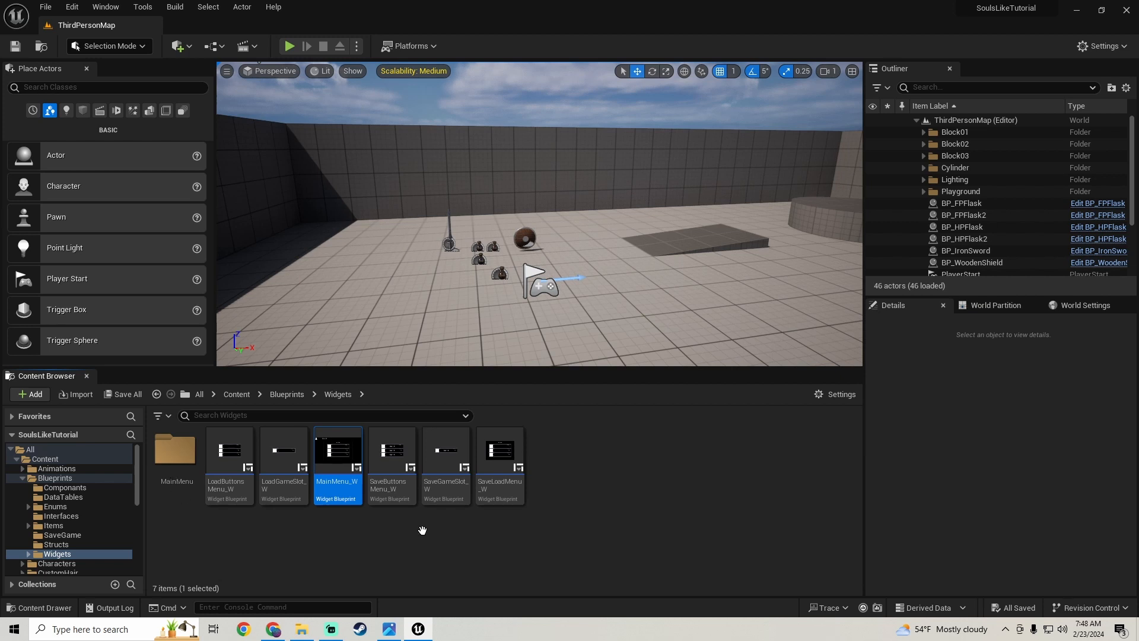
{"action": "left_click_drag", "start_coordinate": [418, 530], "coordinate": [418, 530]}
{"action": "left_click", "coordinate": [378, 536]}
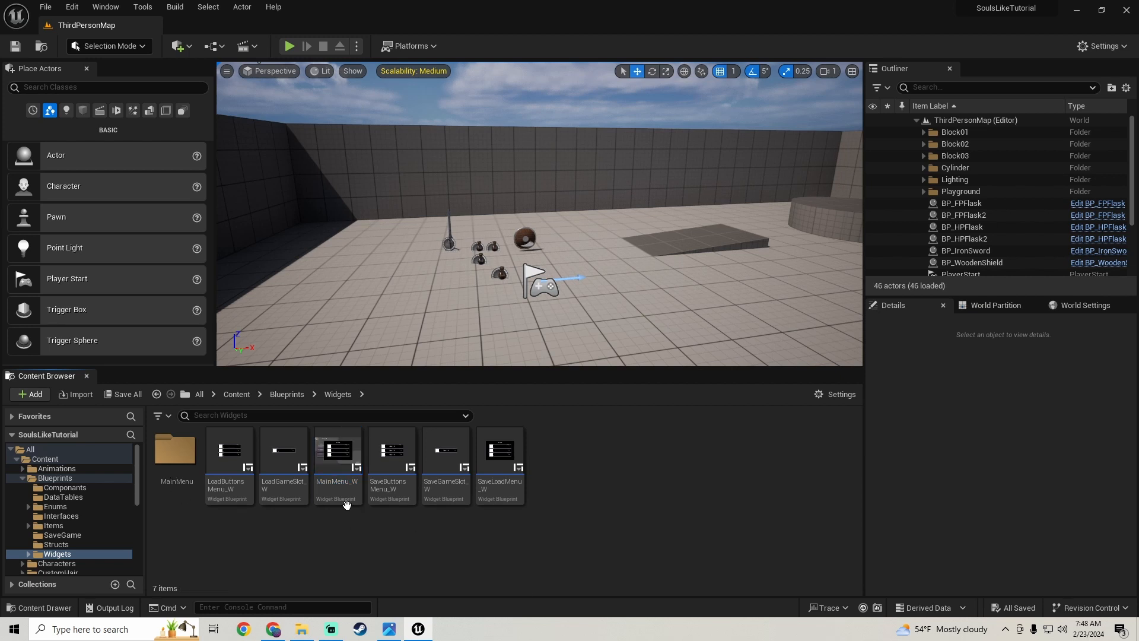
{"action": "left_click_drag", "start_coordinate": [345, 492], "coordinate": [181, 454]}
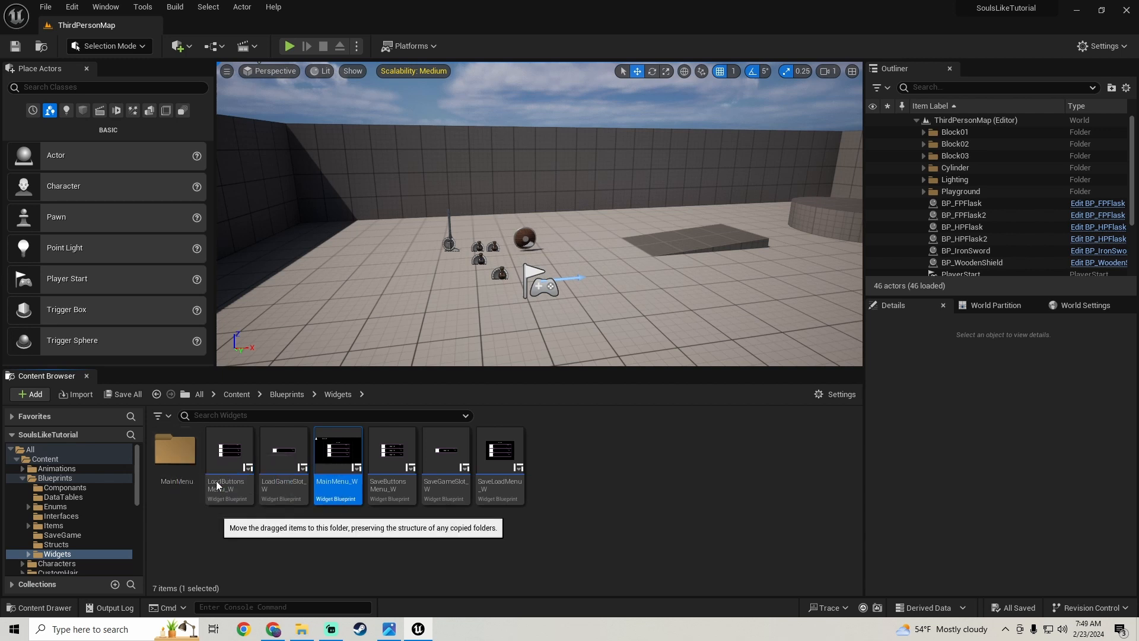
{"action": "left_click", "coordinate": [216, 481]}
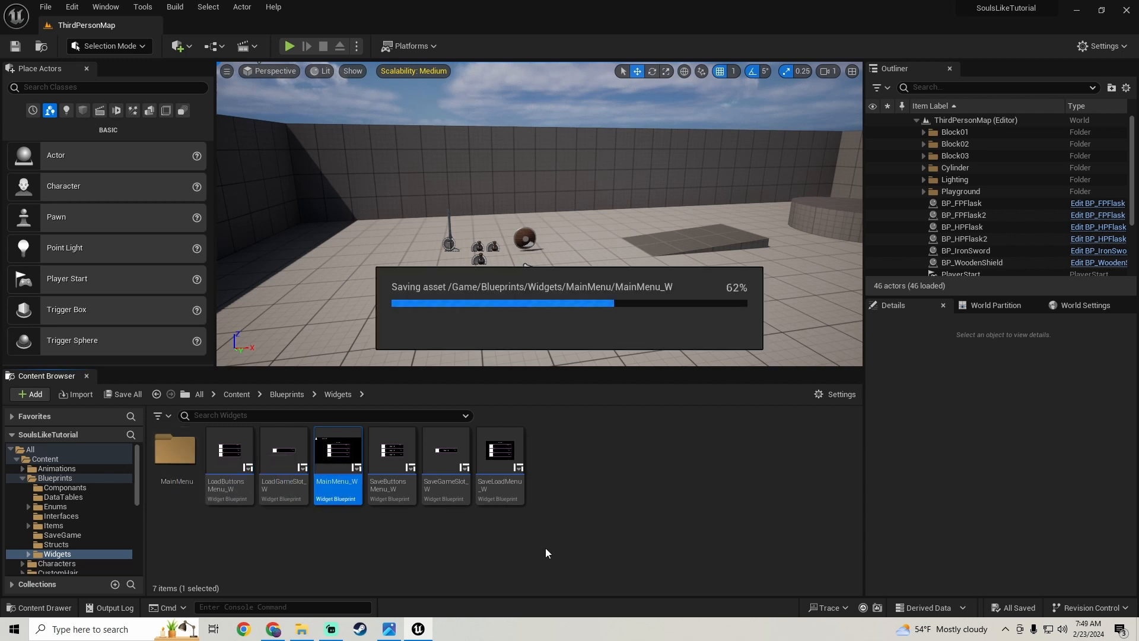
- Create a second folder named SaveLoad inside the Widgets folder
{"action": "right_click", "coordinate": [294, 541]}
{"action": "left_click", "coordinate": [369, 151]}
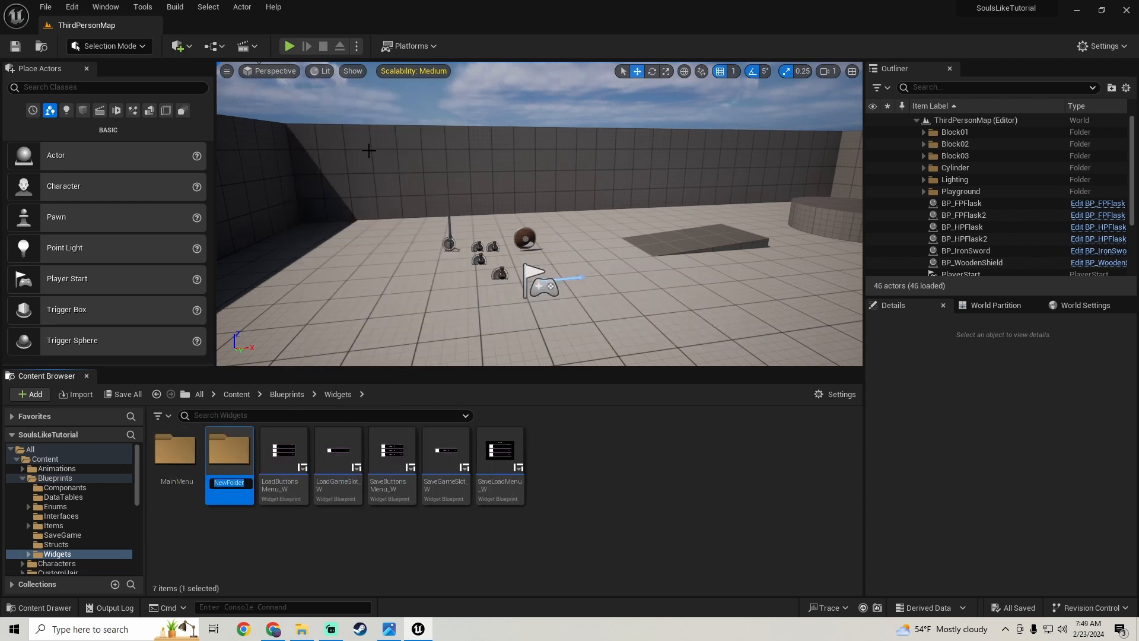
{"action": "type", "text": "SaveLoad"}
{"action": "key", "text": "Return"}
- Move all the load and save widget blueprints, from LoadButtonsMenu_W to SaveLoadMenu_W, into the SaveLoad folder
{"action": "left_click", "coordinate": [285, 485]}
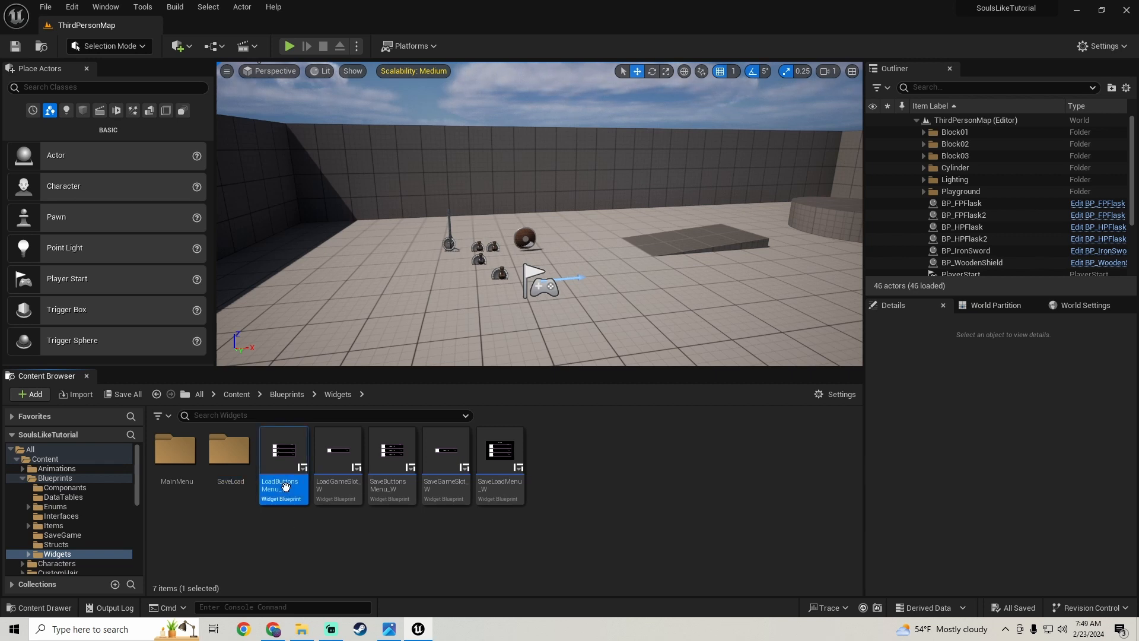
{"action": "left_click", "coordinate": [493, 487], "text": "shift"}
{"action": "left_click_drag", "start_coordinate": [291, 486], "coordinate": [226, 475]}
{"action": "left_click", "coordinate": [235, 481]}
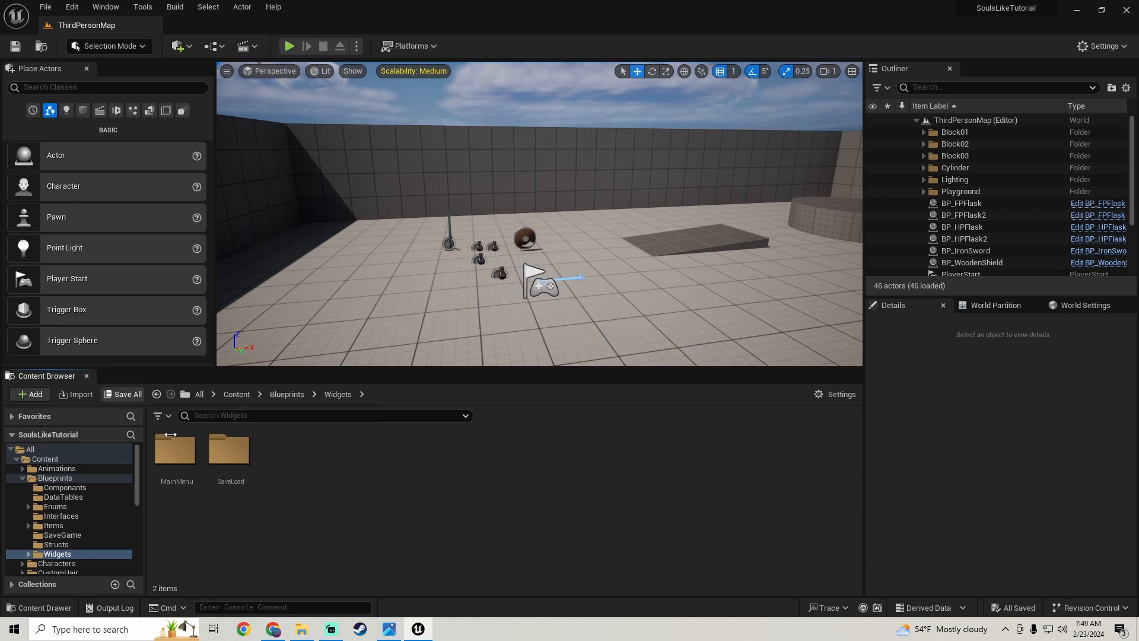
- Create a Widget Blueprint with the User Widget parent class in the Widgets folder and name it PauseMenu_W
{"action": "right_click", "coordinate": [293, 462]}
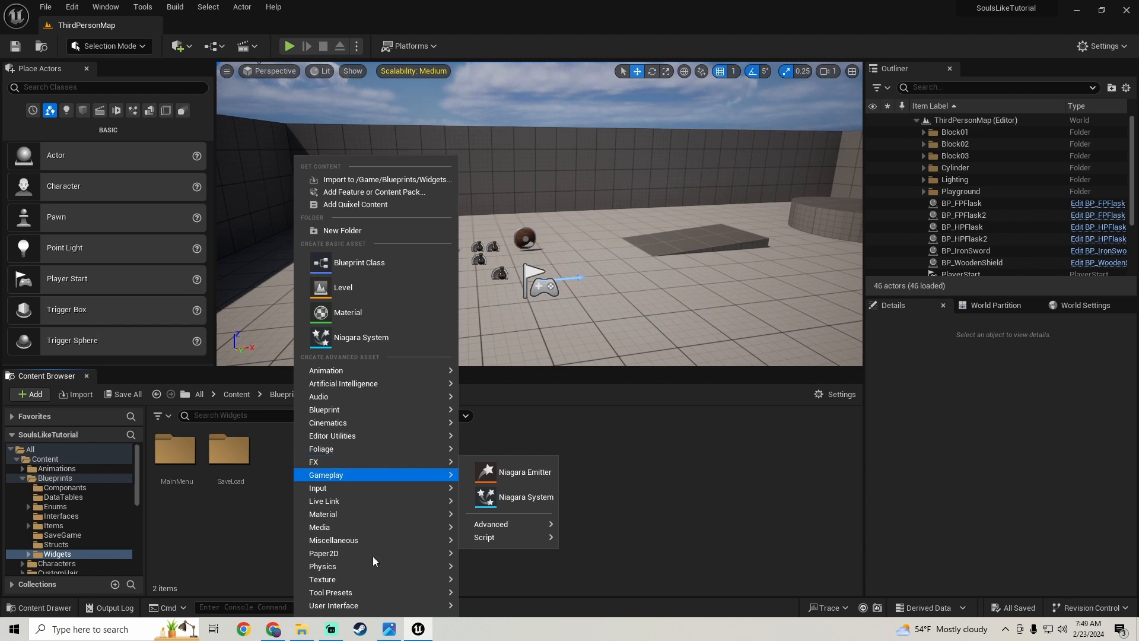
{"action": "mouse_move", "coordinate": [394, 607]}
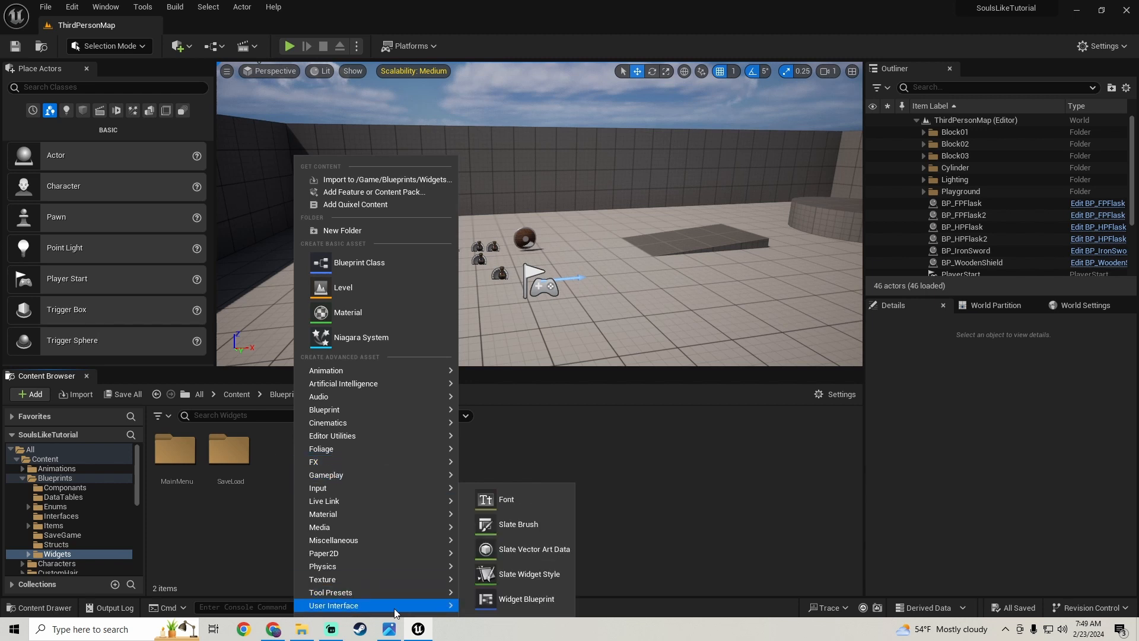
{"action": "left_click", "coordinate": [530, 603]}
{"action": "left_click", "coordinate": [474, 208]}
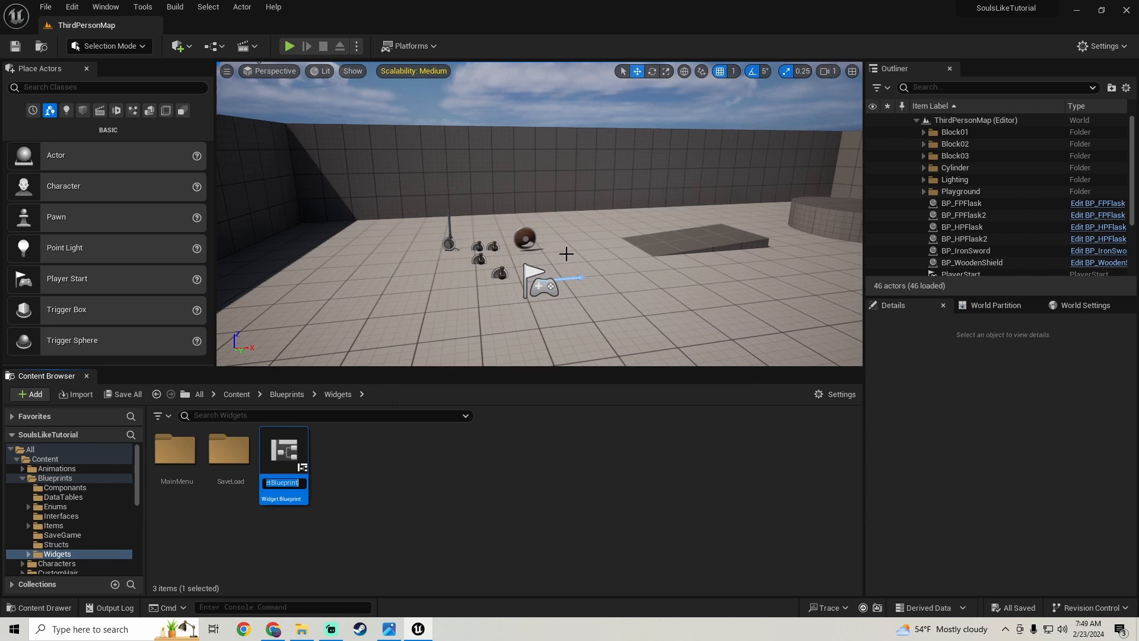
{"action": "type", "text": "P"}
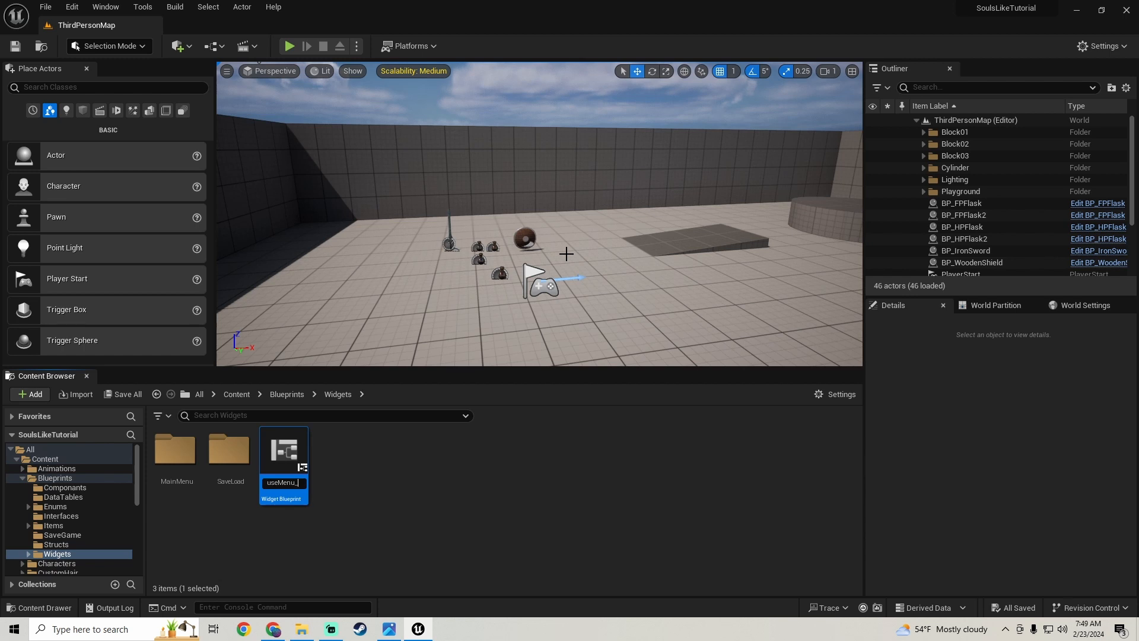
{"action": "key", "text": "Return"}
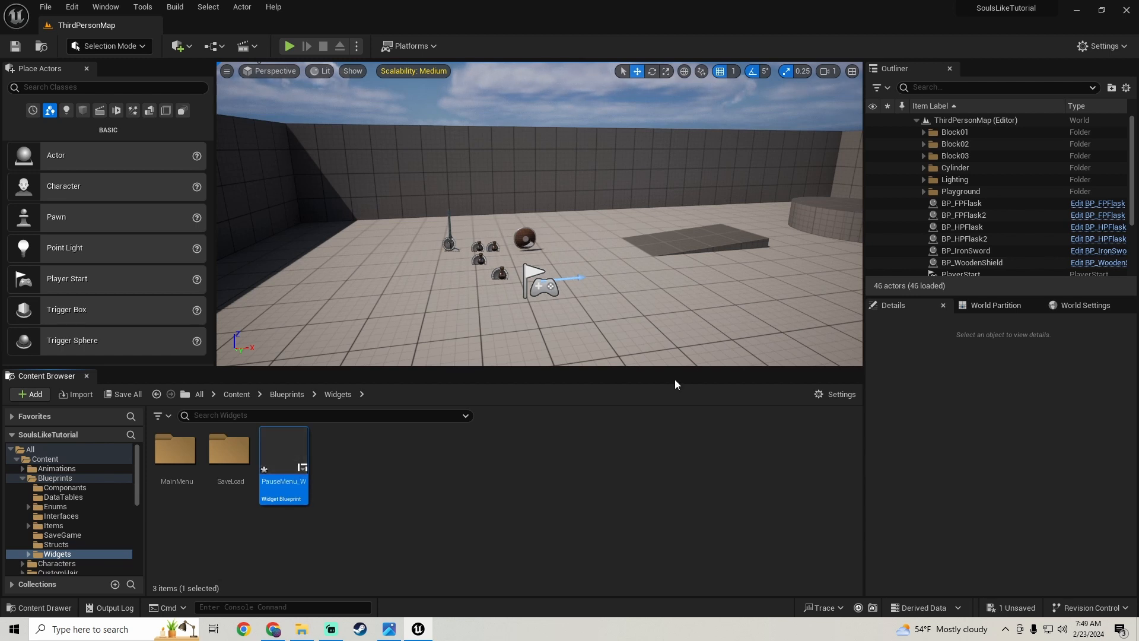
- Add a Canvas Panel as the root of PauseMenu_W, then compile and save the widget
{"action": "double_click", "coordinate": [303, 495]}
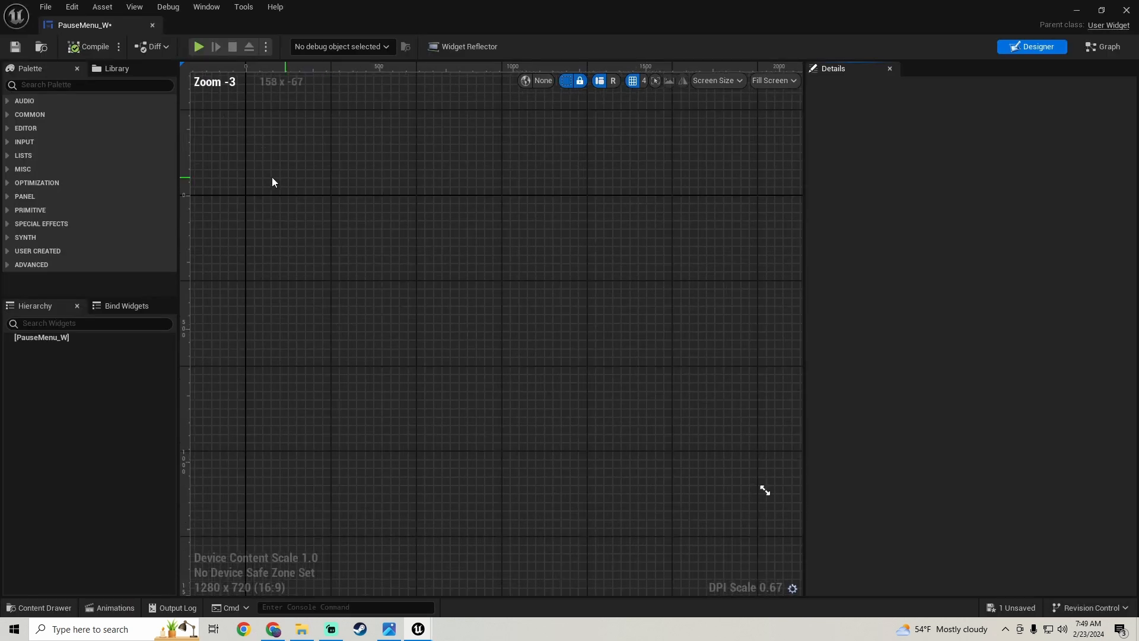
{"action": "left_click", "coordinate": [69, 84]}
{"action": "type", "text": "canvas"}
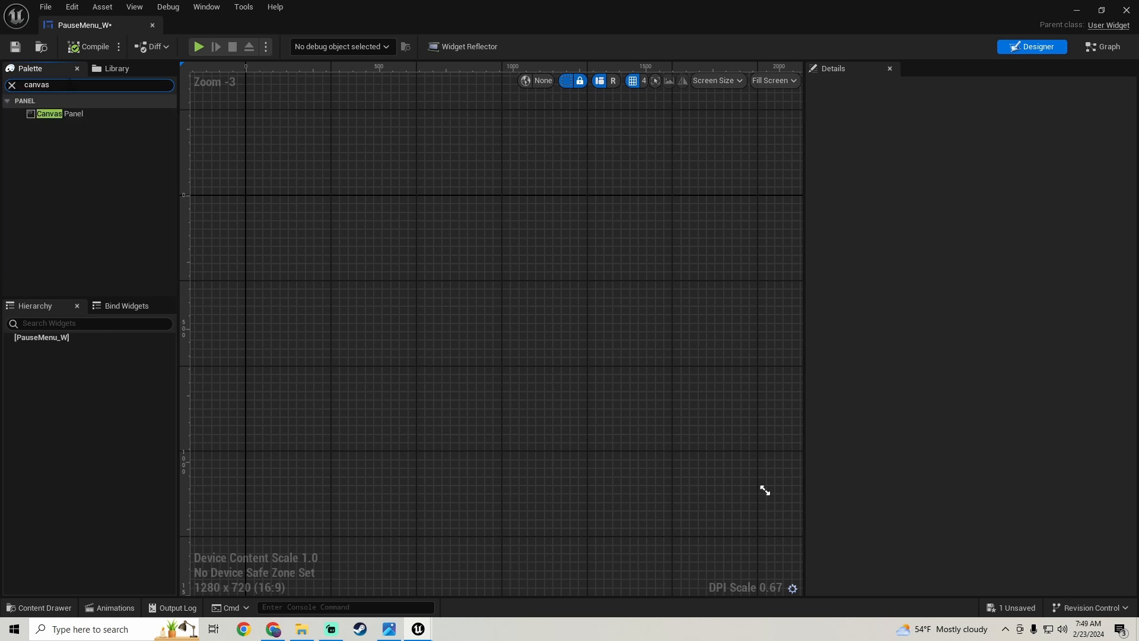
{"action": "left_click_drag", "start_coordinate": [59, 113], "coordinate": [36, 337]}
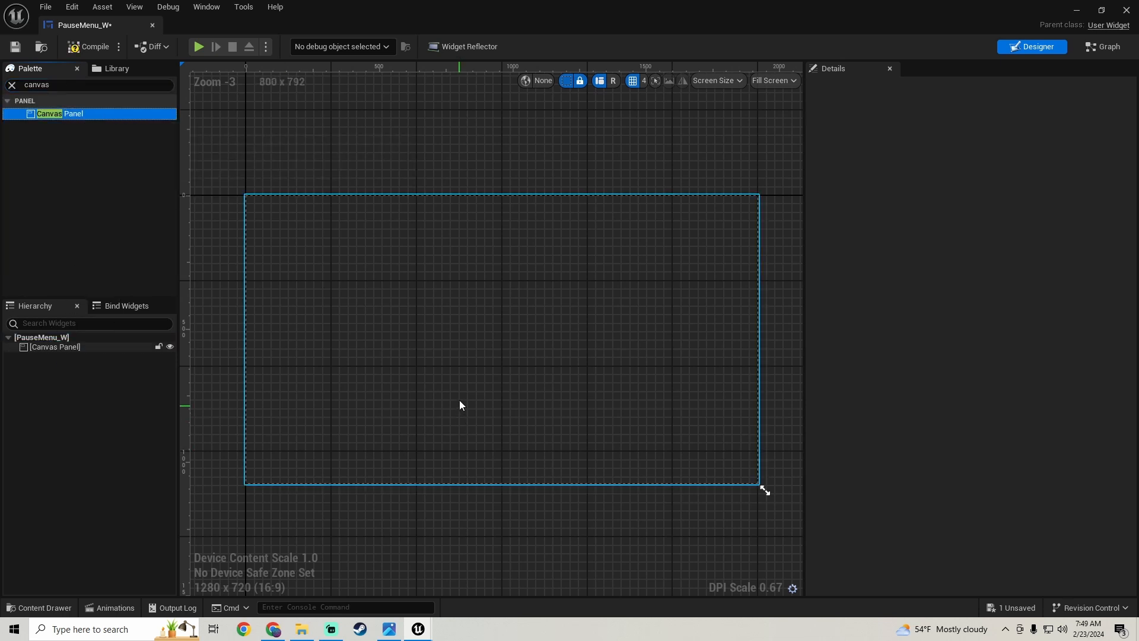
{"action": "left_click", "coordinate": [88, 46]}
{"action": "left_click", "coordinate": [15, 47]}
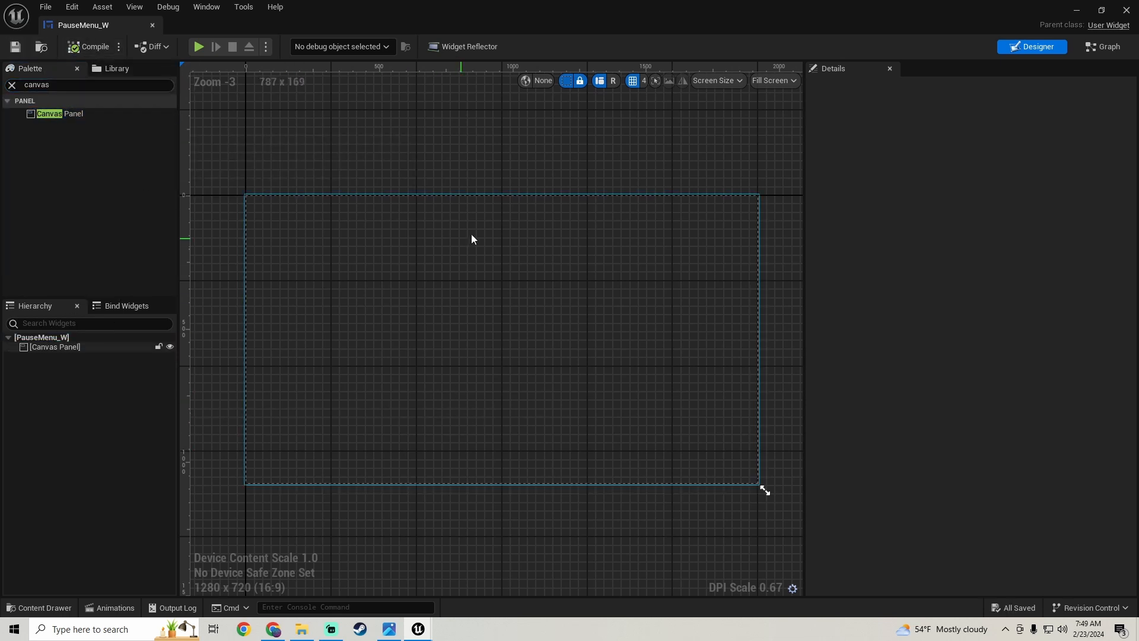
{"action": "left_click", "coordinate": [1077, 13]}
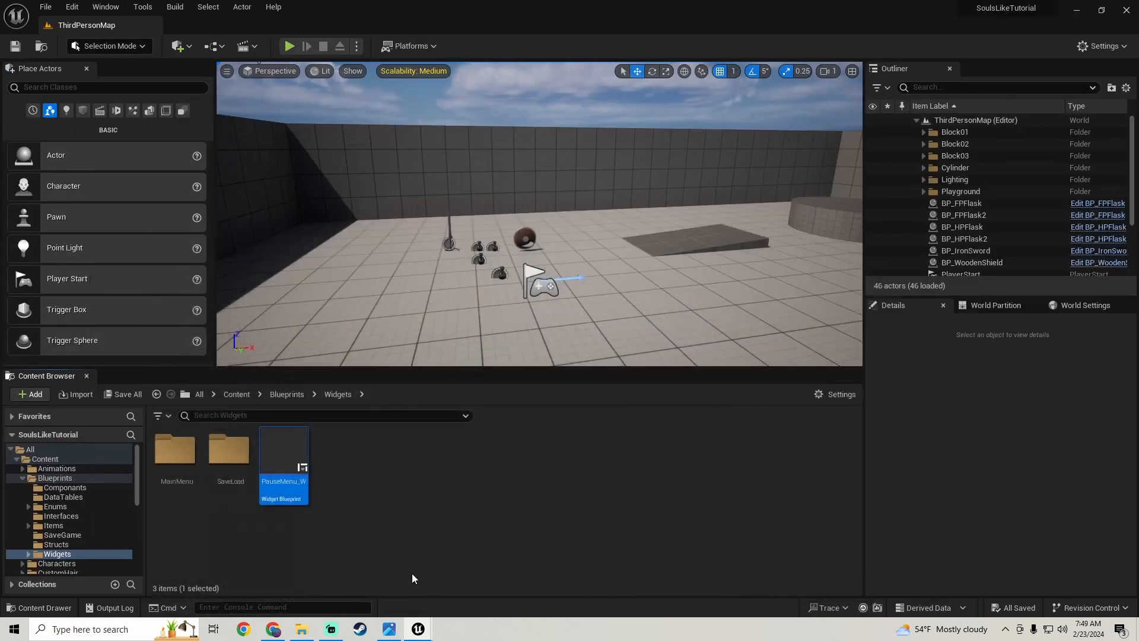
- Create another User Widget blueprint in the Widgets folder and name it GameMenuButtons_W
{"action": "right_click", "coordinate": [338, 471]}
{"action": "mouse_move", "coordinate": [421, 461]}
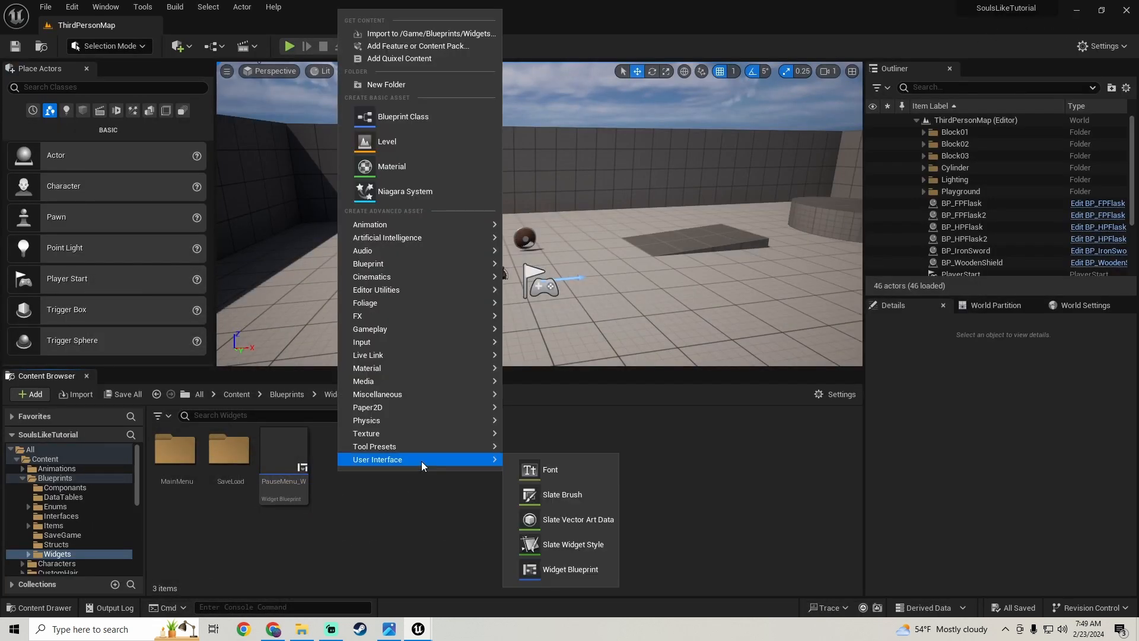
{"action": "left_click", "coordinate": [558, 570]}
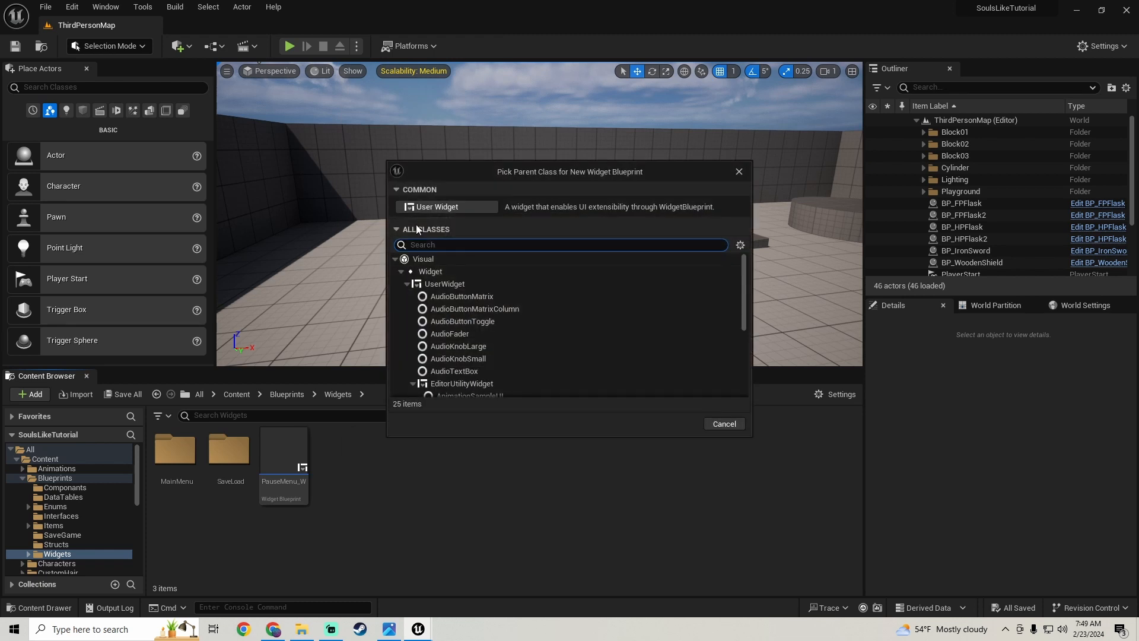
{"action": "left_click", "coordinate": [424, 207]}
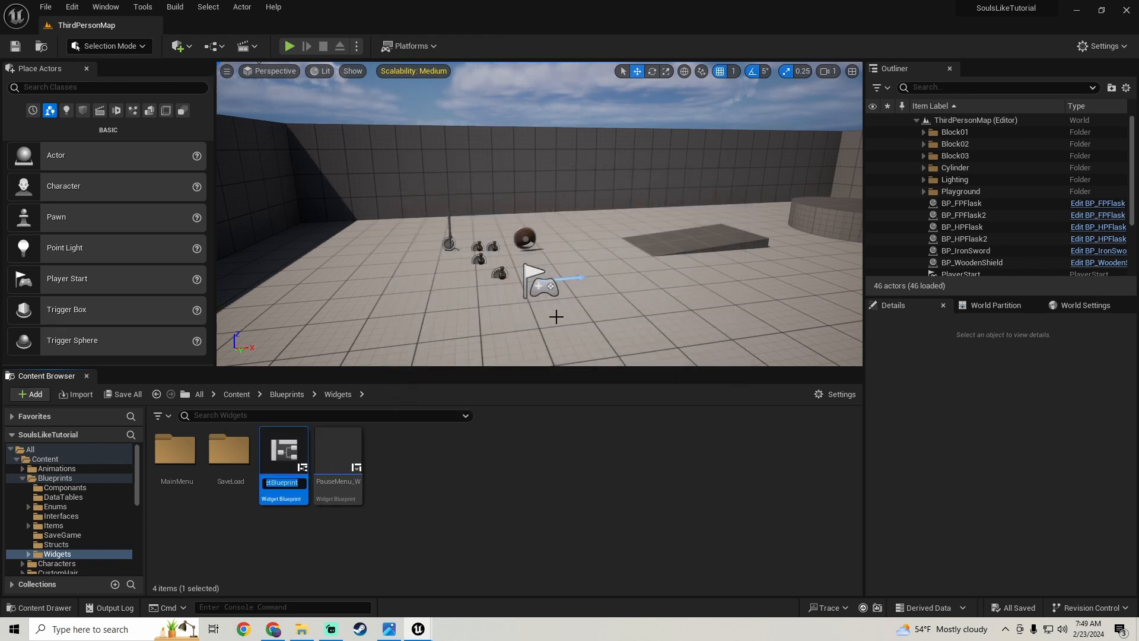
{"action": "type", "text": "G"}
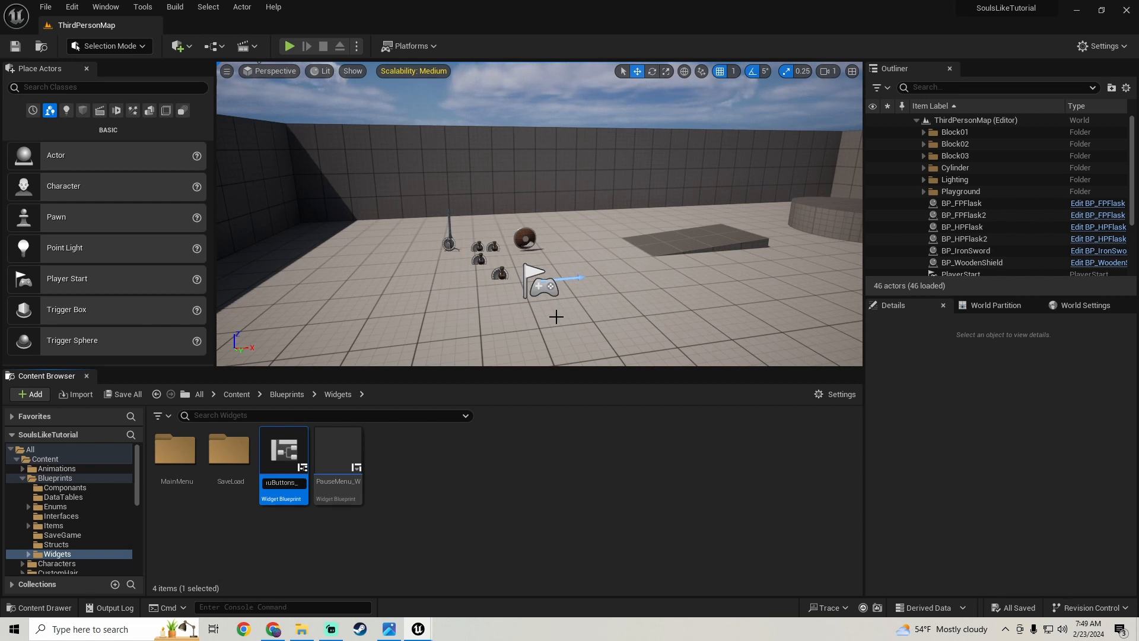
{"action": "key", "text": "Return"}
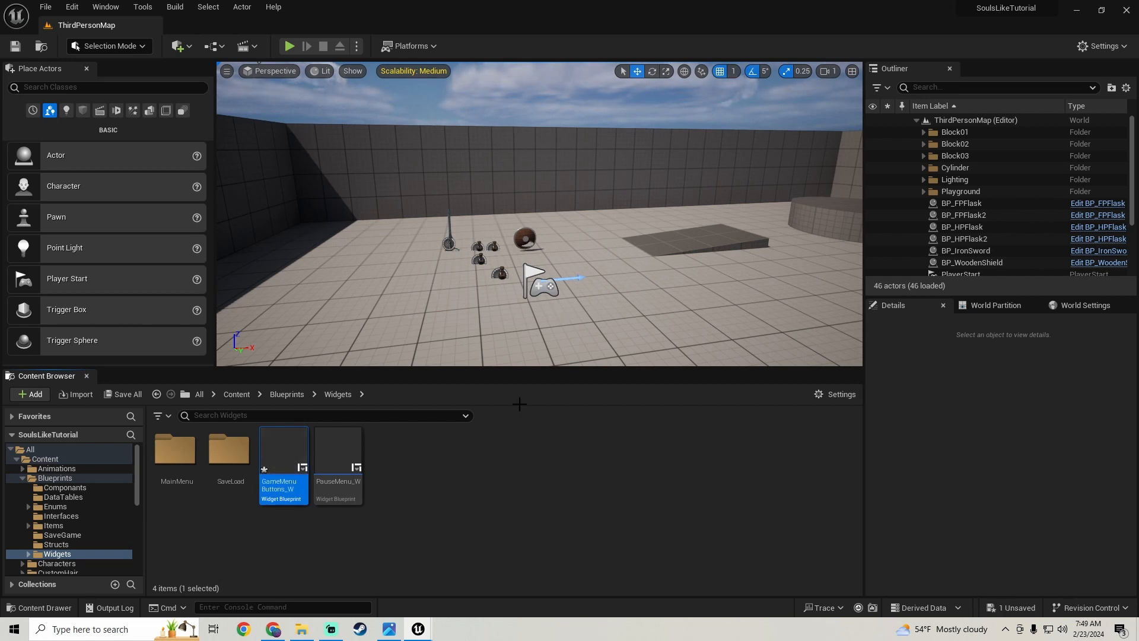
- Add a Canvas Panel as the root of GameMenuButtons_W, then compile and save the widget
{"action": "double_click", "coordinate": [280, 502]}
{"action": "scroll", "coordinate": [407, 310], "scroll_direction": "down", "scroll_amount": 3}
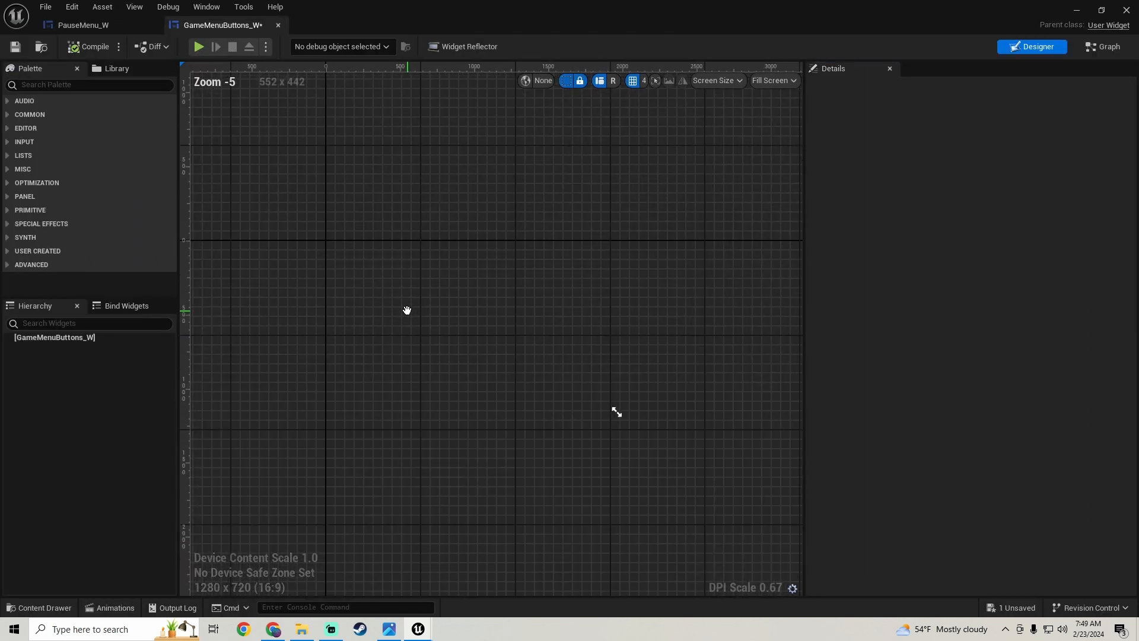
{"action": "left_click", "coordinate": [53, 83]}
{"action": "type", "text": "canvas"}
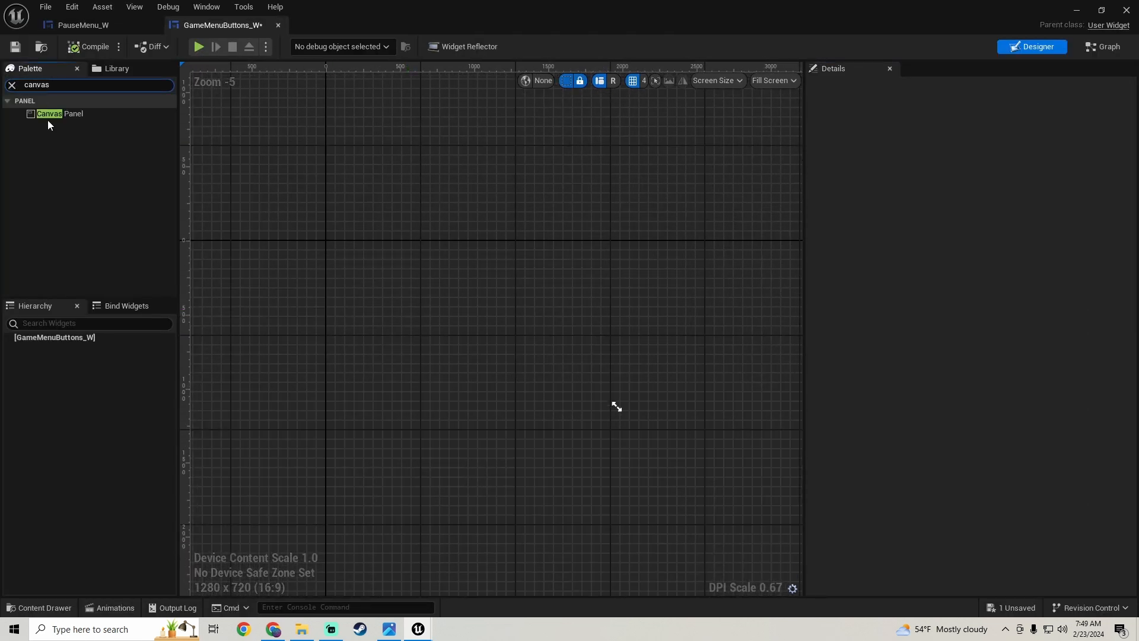
{"action": "left_click_drag", "start_coordinate": [52, 115], "coordinate": [106, 347]}
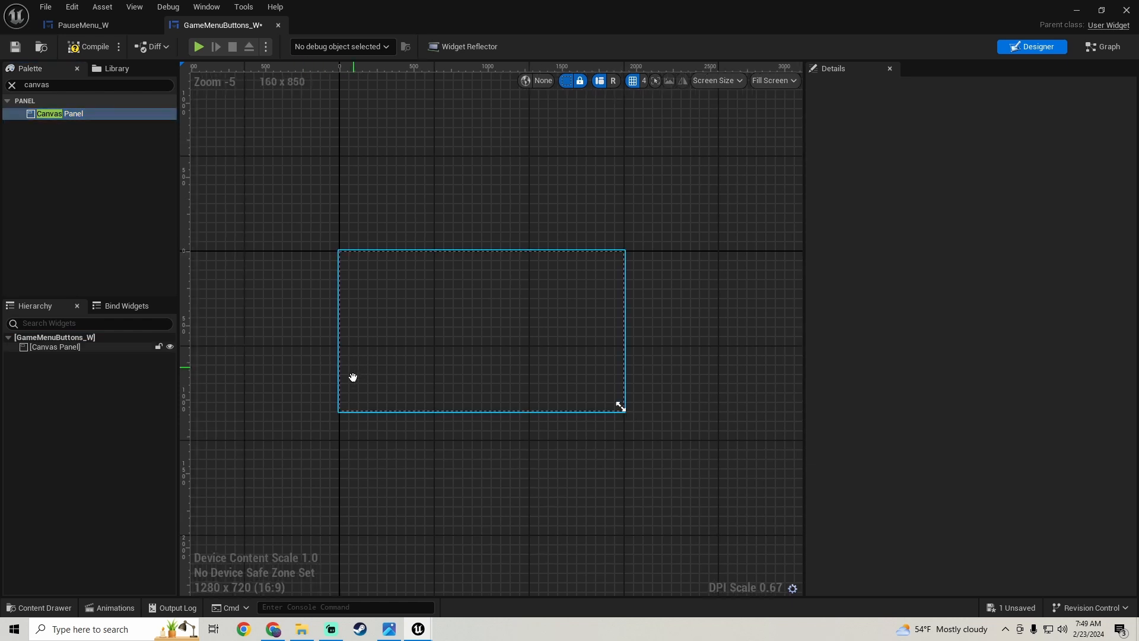
{"action": "scroll", "coordinate": [356, 367], "scroll_direction": "up", "scroll_amount": 2}
{"action": "left_click", "coordinate": [95, 47]}
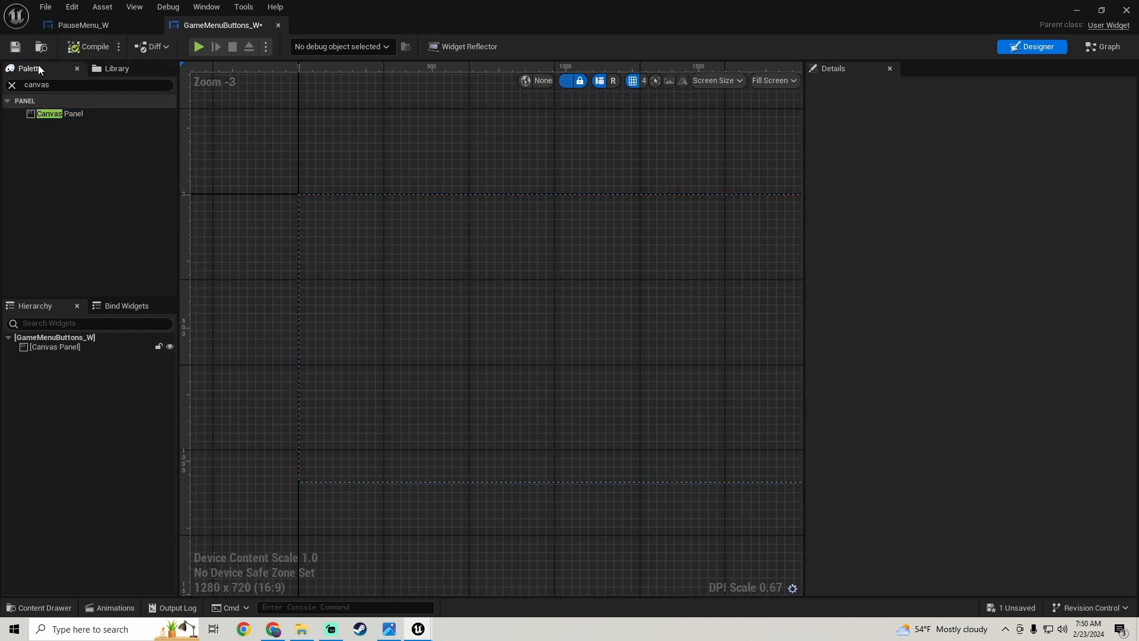
{"action": "left_click", "coordinate": [14, 47]}
- Switch to the image viewer to examine the reference screenshot of the game's pause menu
{"action": "left_click", "coordinate": [389, 628]}
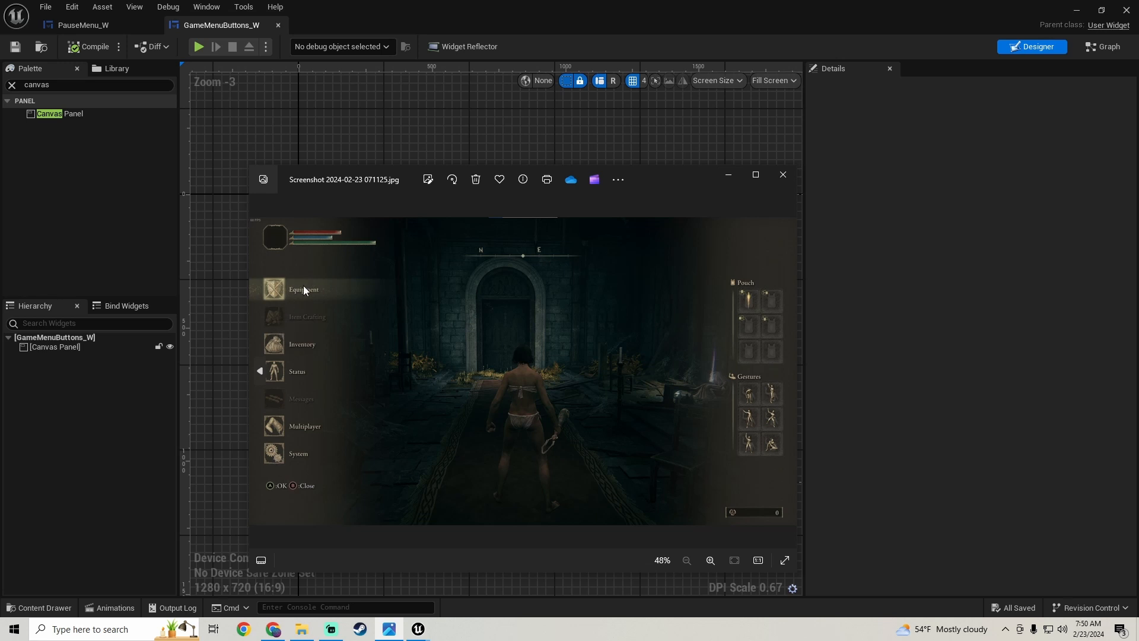
- Bring the game's pause menu reference screenshot back up for another look, then close the image
{"action": "left_click", "coordinate": [246, 284]}
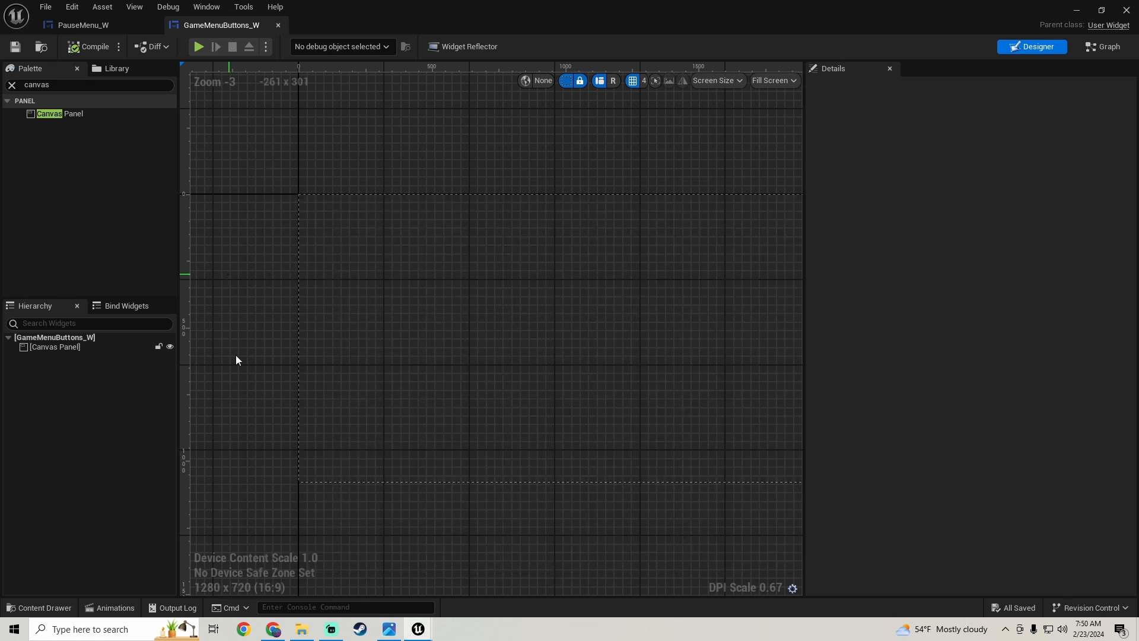
{"action": "left_click", "coordinate": [237, 358]}
{"action": "left_click", "coordinate": [389, 629]}
{"action": "left_click", "coordinate": [390, 629]}
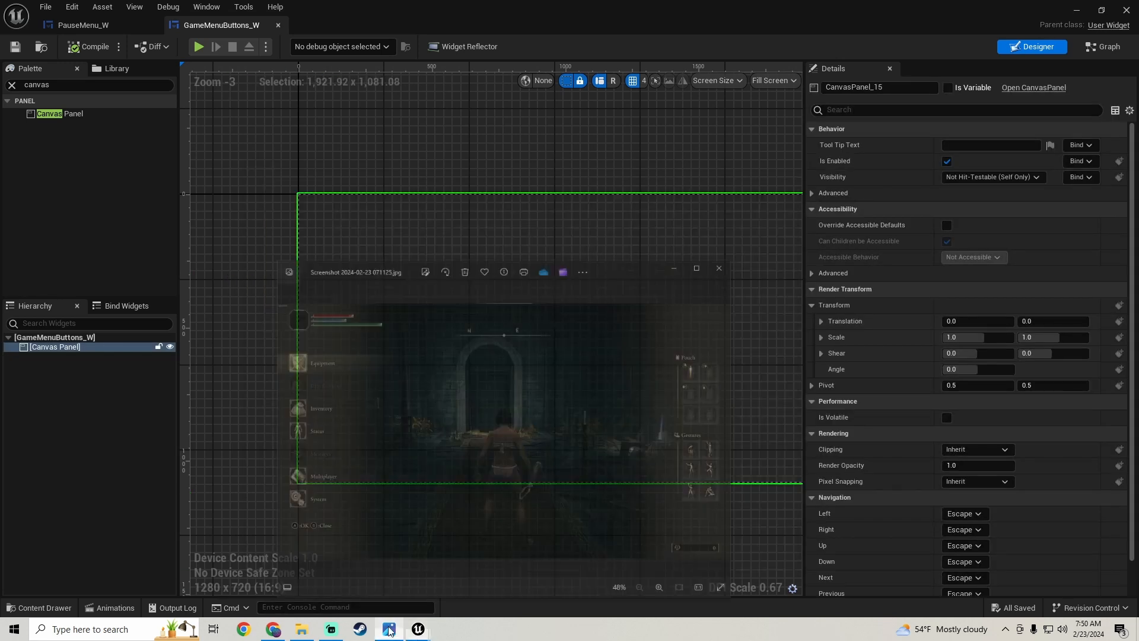
{"action": "left_click", "coordinate": [390, 629]}
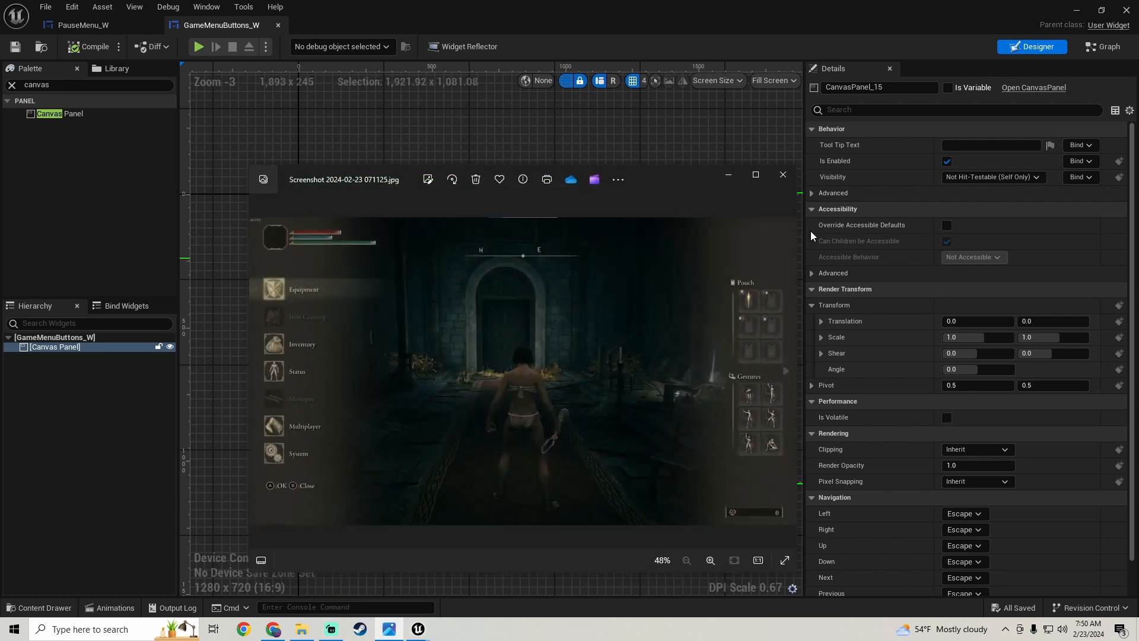
{"action": "left_click", "coordinate": [783, 175]}
{"action": "left_click", "coordinate": [302, 629]}
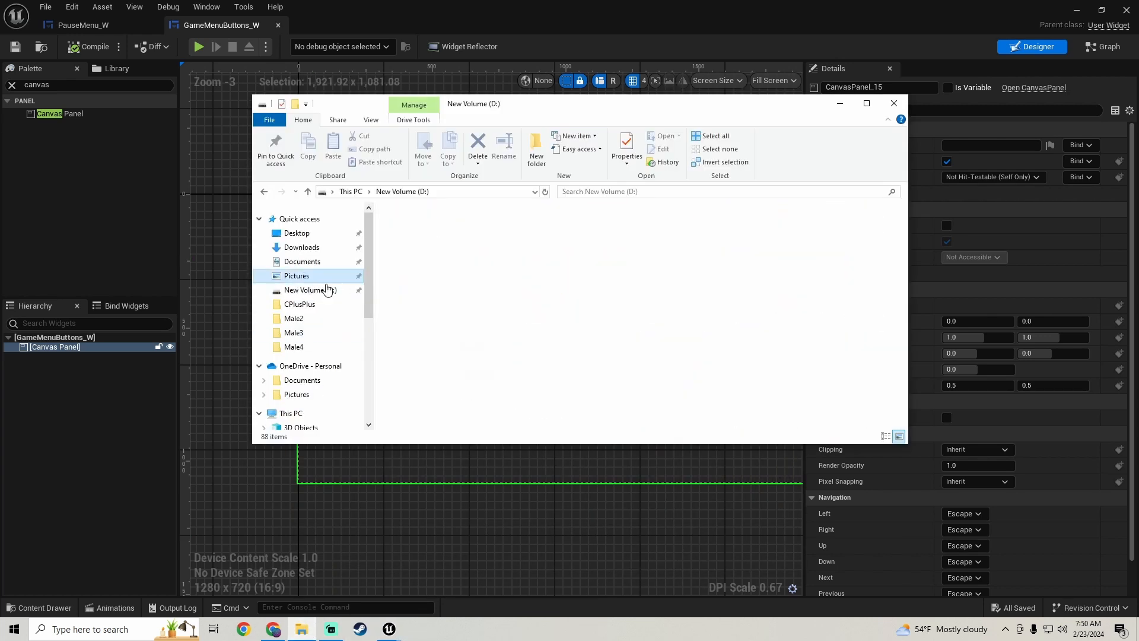
{"action": "left_click", "coordinate": [300, 276]}
{"action": "scroll", "coordinate": [659, 302], "scroll_direction": "down", "scroll_amount": 15}
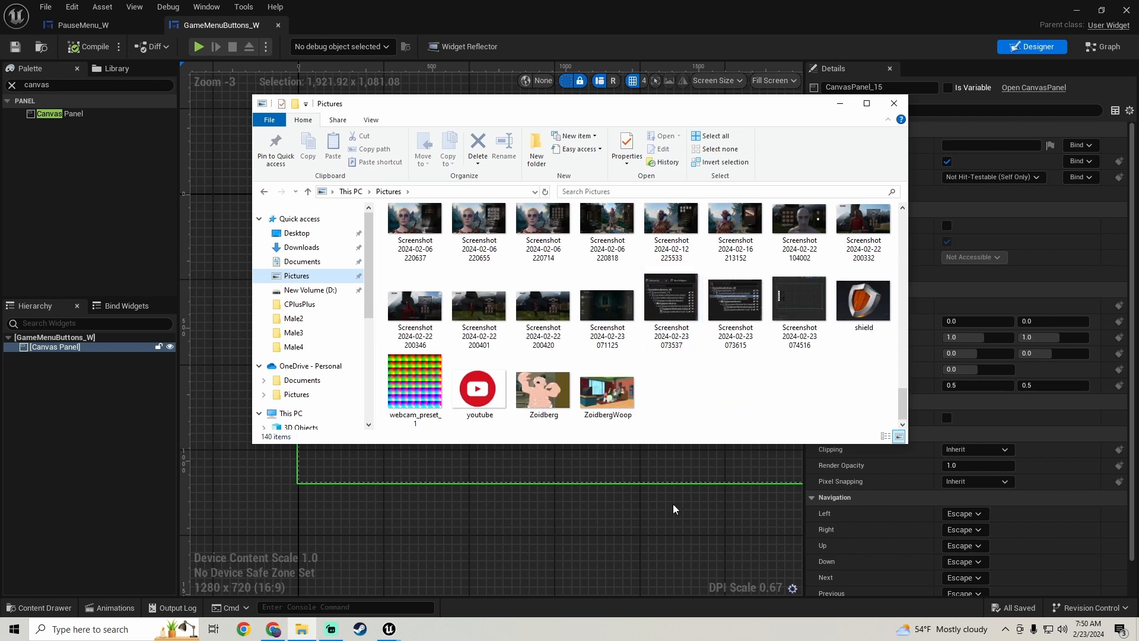
{"action": "double_click", "coordinate": [740, 297]}
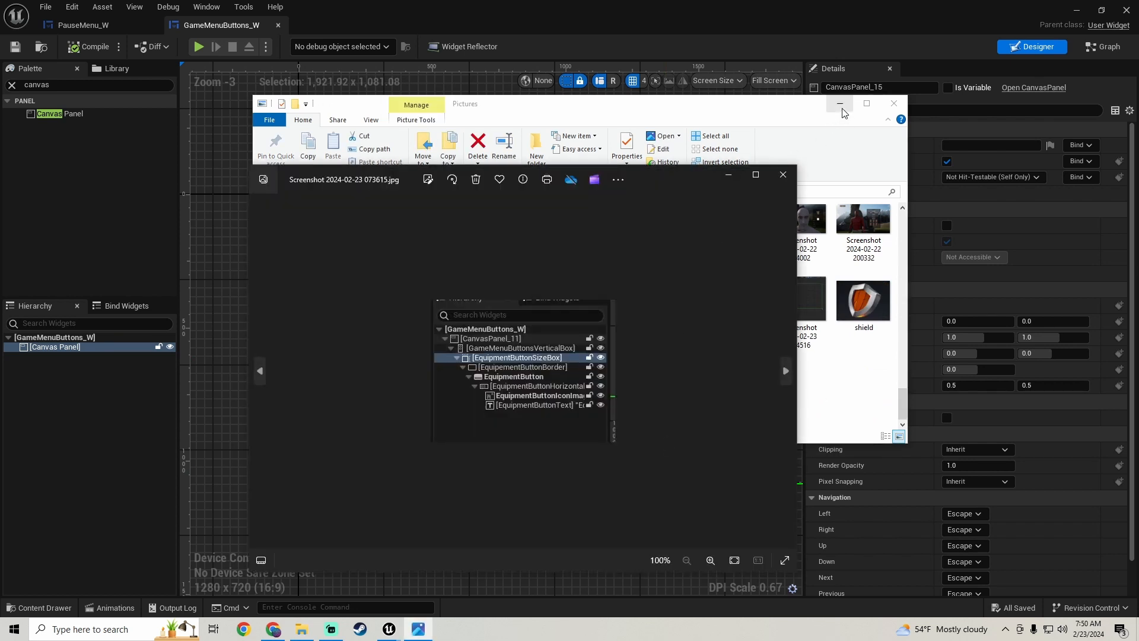
{"action": "left_click", "coordinate": [840, 103]}
{"action": "left_click_drag", "start_coordinate": [676, 193], "coordinate": [679, 128]}
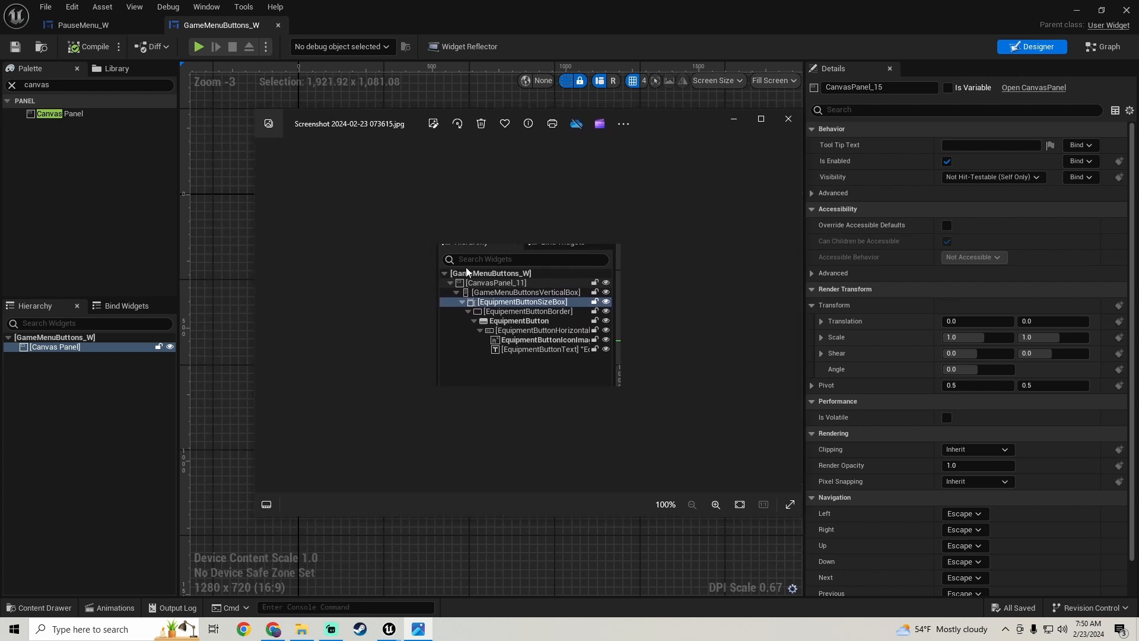
- Add a Vertical Box as a child of the Canvas Panel in GameMenuButtons_W
{"action": "left_click", "coordinate": [57, 426]}
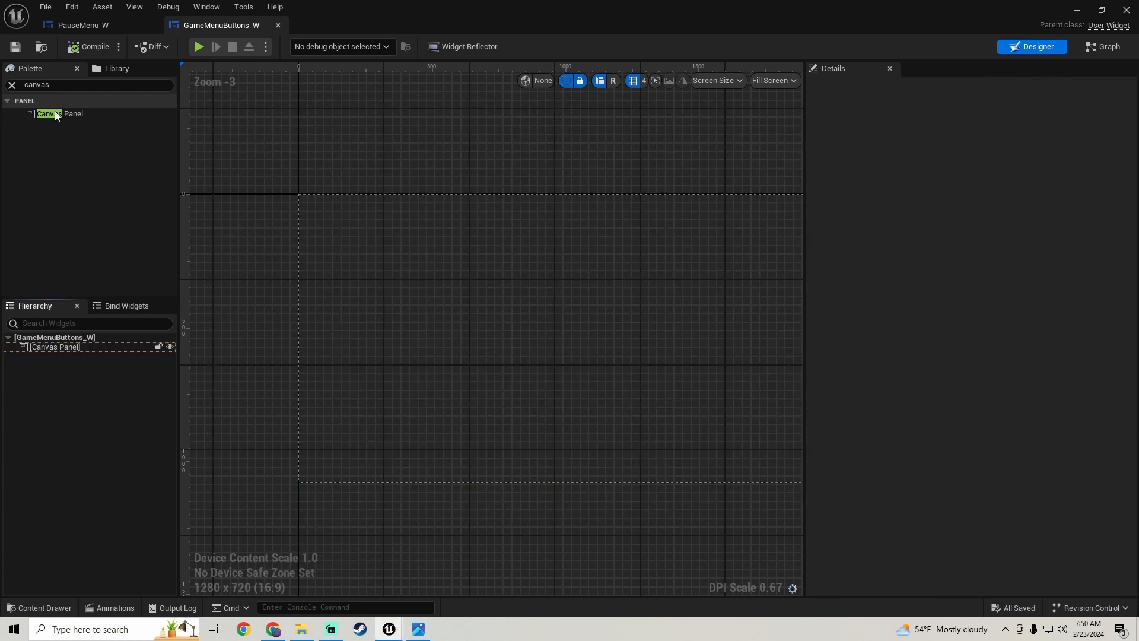
{"action": "left_click", "coordinate": [56, 82]}
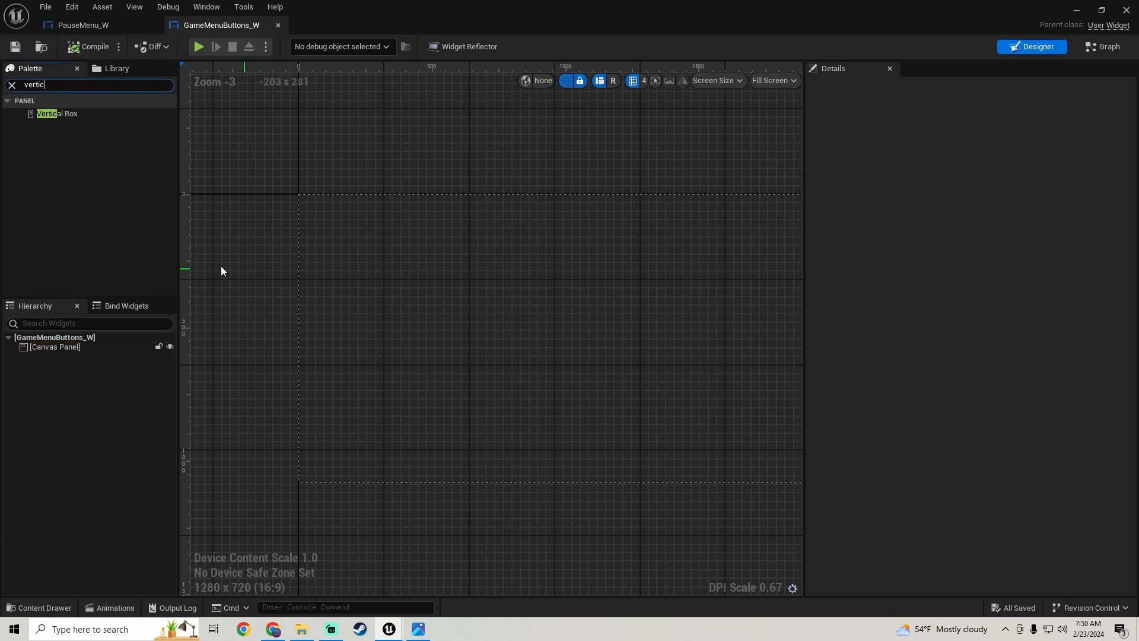
{"action": "left_click_drag", "start_coordinate": [95, 115], "coordinate": [63, 347]}
{"action": "scroll", "coordinate": [386, 314], "scroll_direction": "down", "scroll_amount": 2}
{"action": "scroll", "coordinate": [366, 295], "scroll_direction": "up", "scroll_amount": 2}
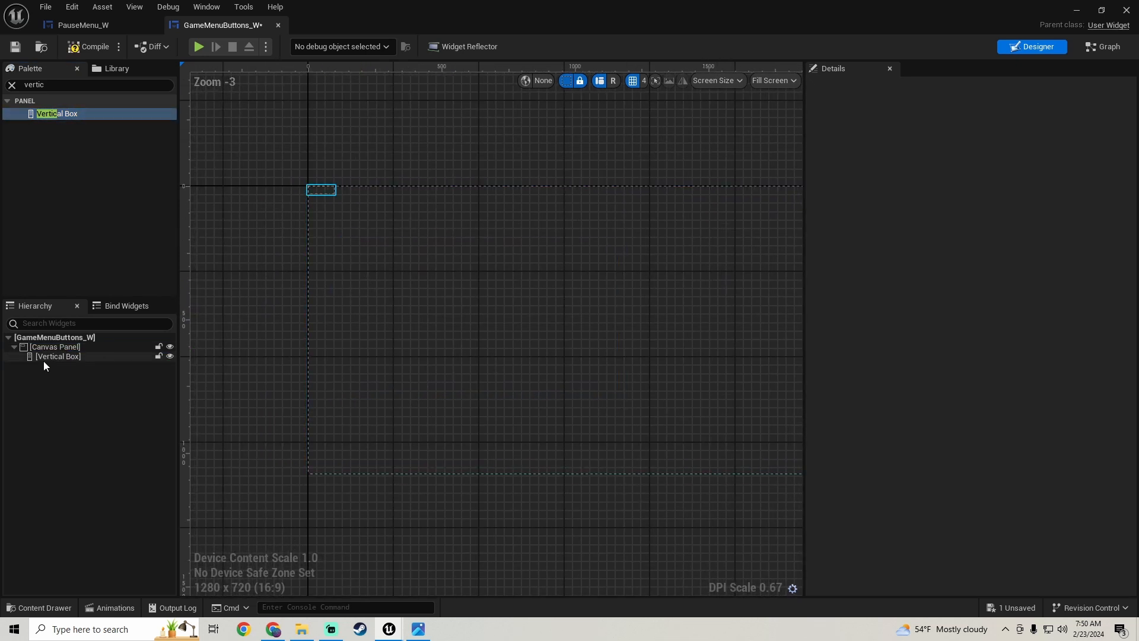
- Anchor the Vertical Box to the canvas's center-left and reset its Position Y to 0
{"action": "left_click", "coordinate": [45, 357]}
{"action": "left_click", "coordinate": [980, 146]}
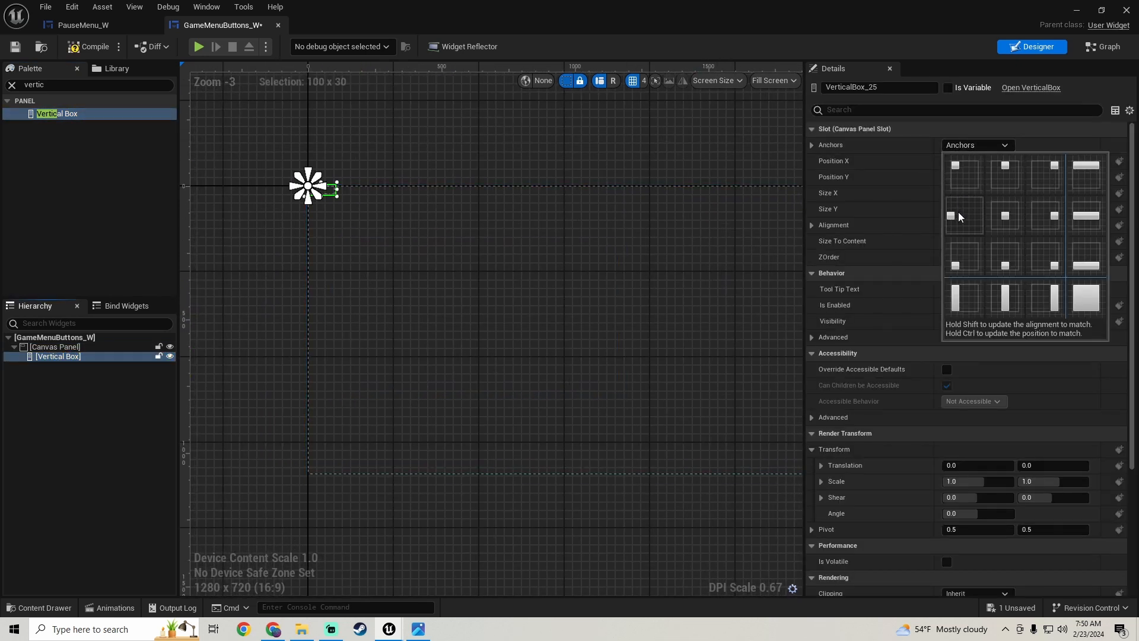
{"action": "left_click", "coordinate": [959, 211]}
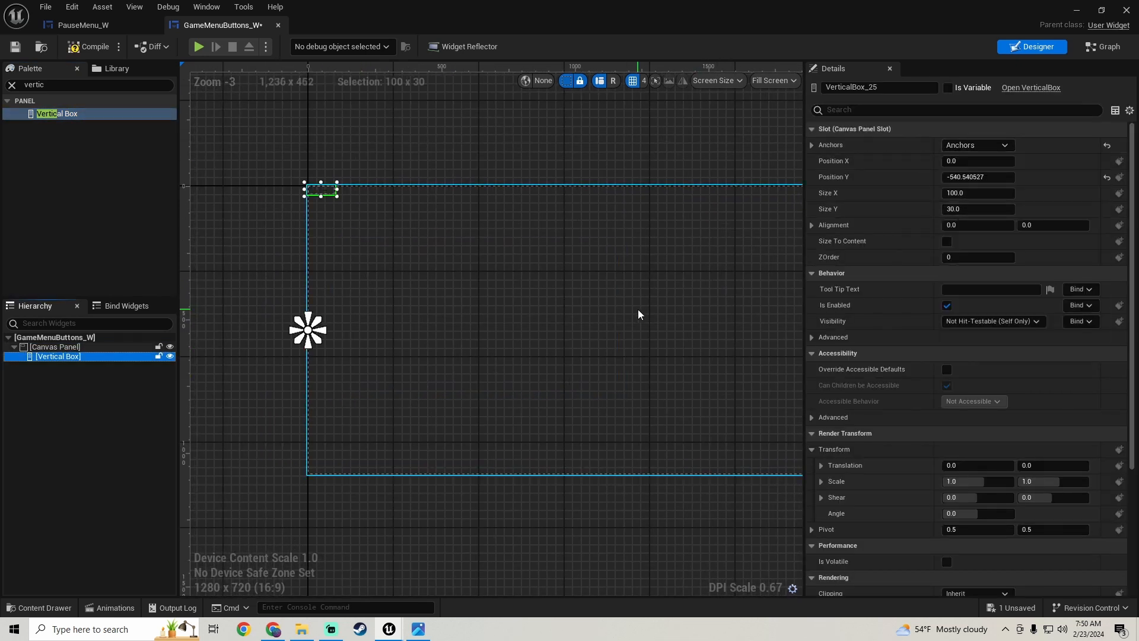
{"action": "left_click", "coordinate": [1107, 178]}
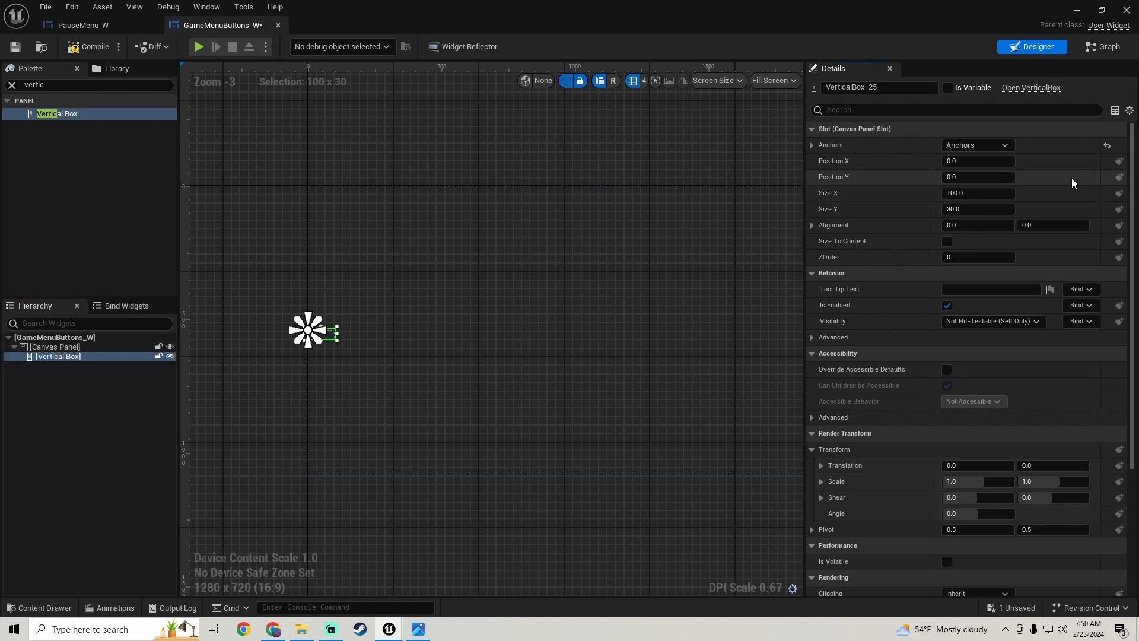
- Set the Vertical Box's alignment to 0.5 in both X and Y
{"action": "left_click", "coordinate": [953, 225]}
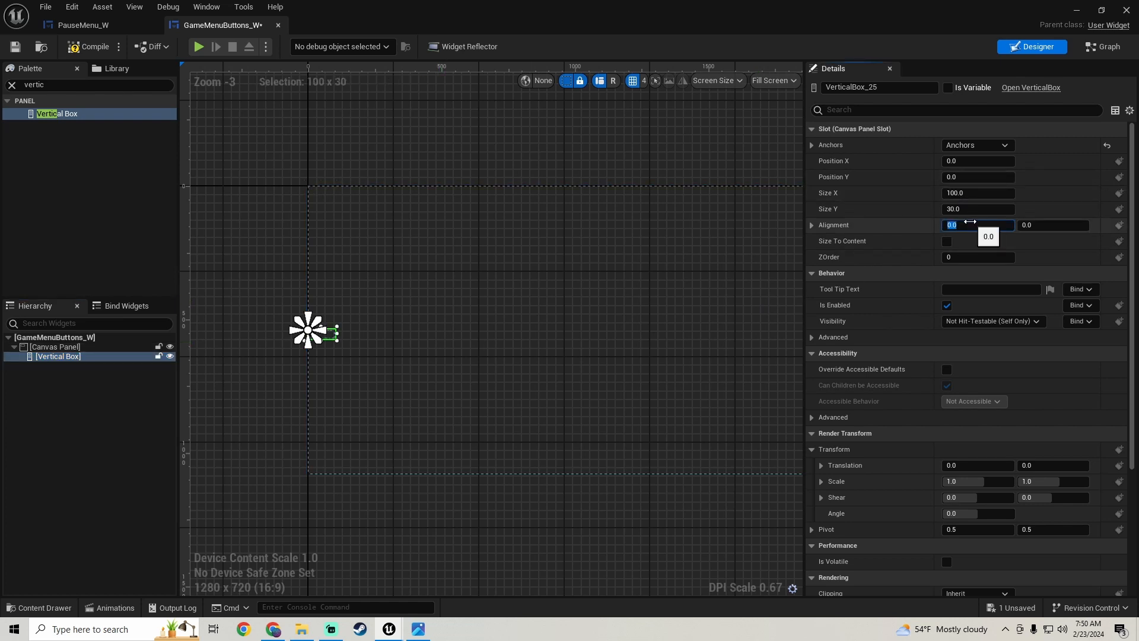
{"action": "type", "text": ".5"}
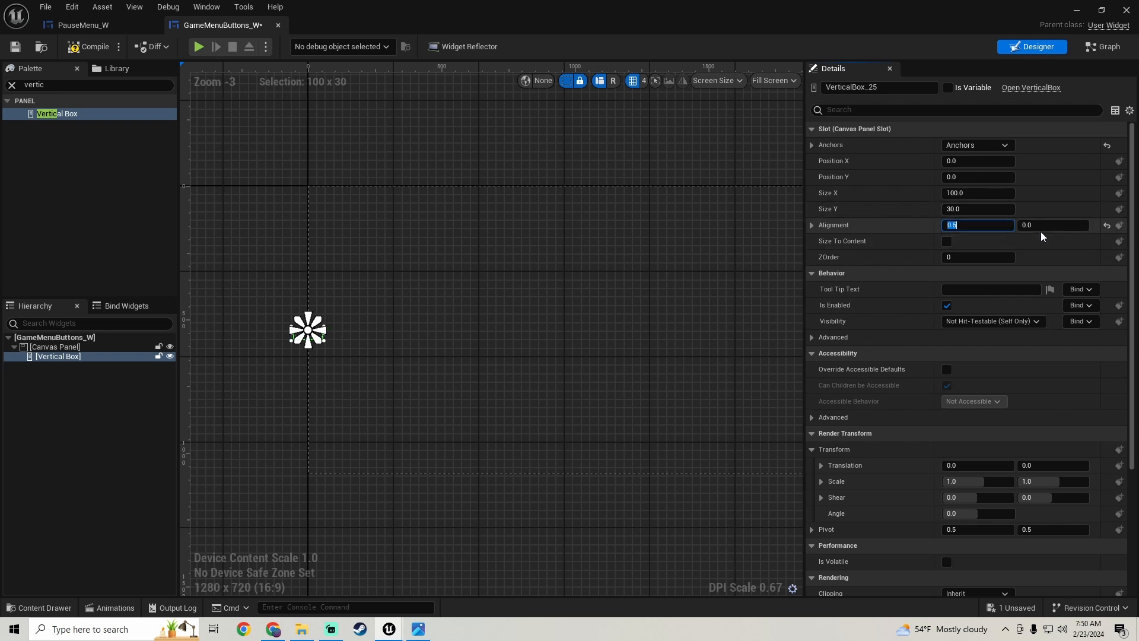
{"action": "key", "text": "Return"}
{"action": "left_click", "coordinate": [1042, 226]}
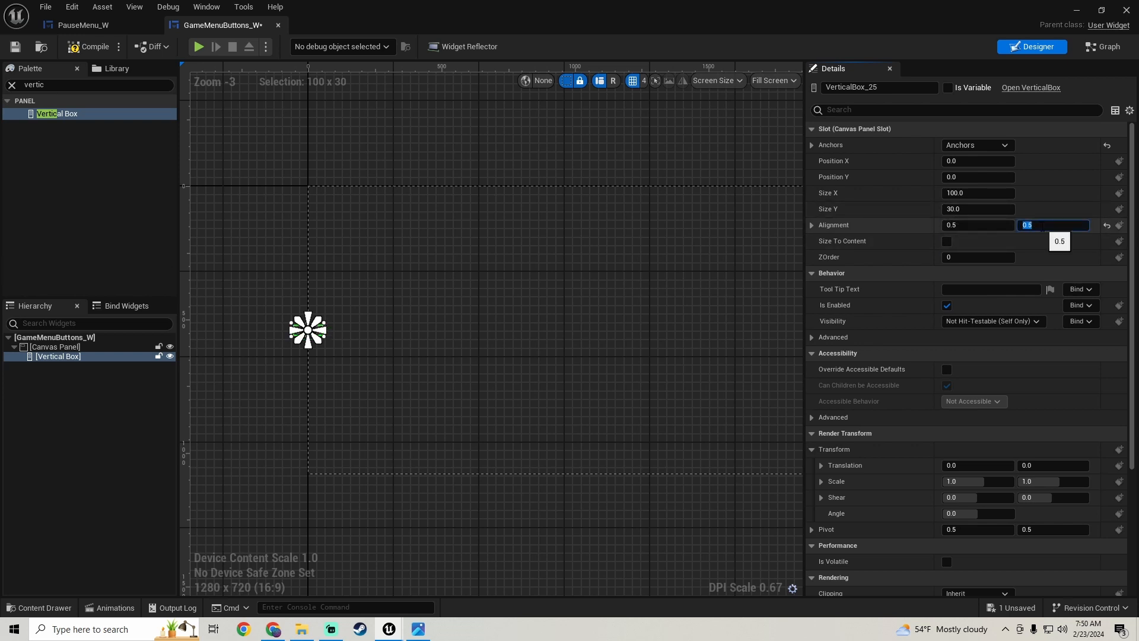
{"action": "key", "text": "Return"}
- Set the Vertical Box's Size X to 250 and its Position X to 200
{"action": "scroll", "coordinate": [514, 303], "scroll_direction": "up", "scroll_amount": 2}
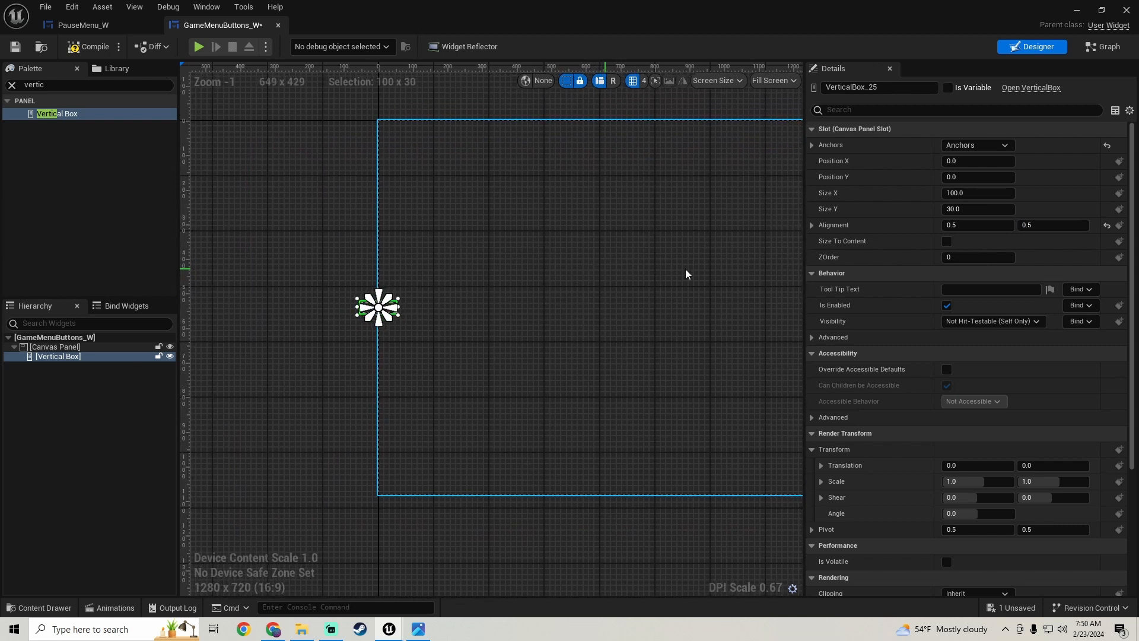
{"action": "left_click", "coordinate": [978, 193]}
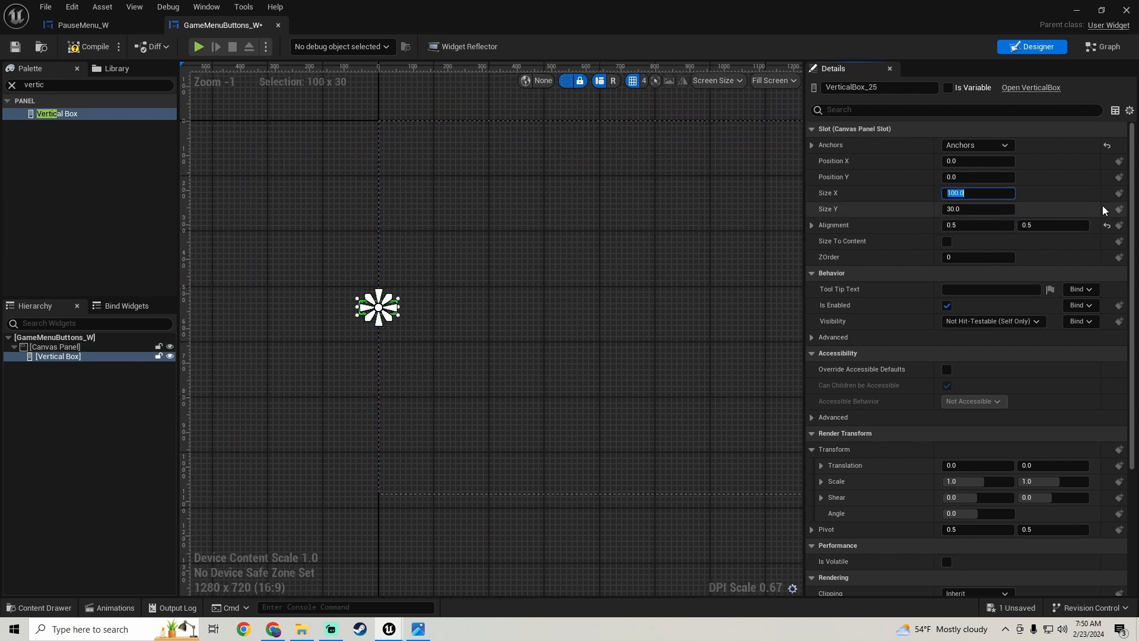
{"action": "type", "text": "250"}
{"action": "key", "text": "Return"}
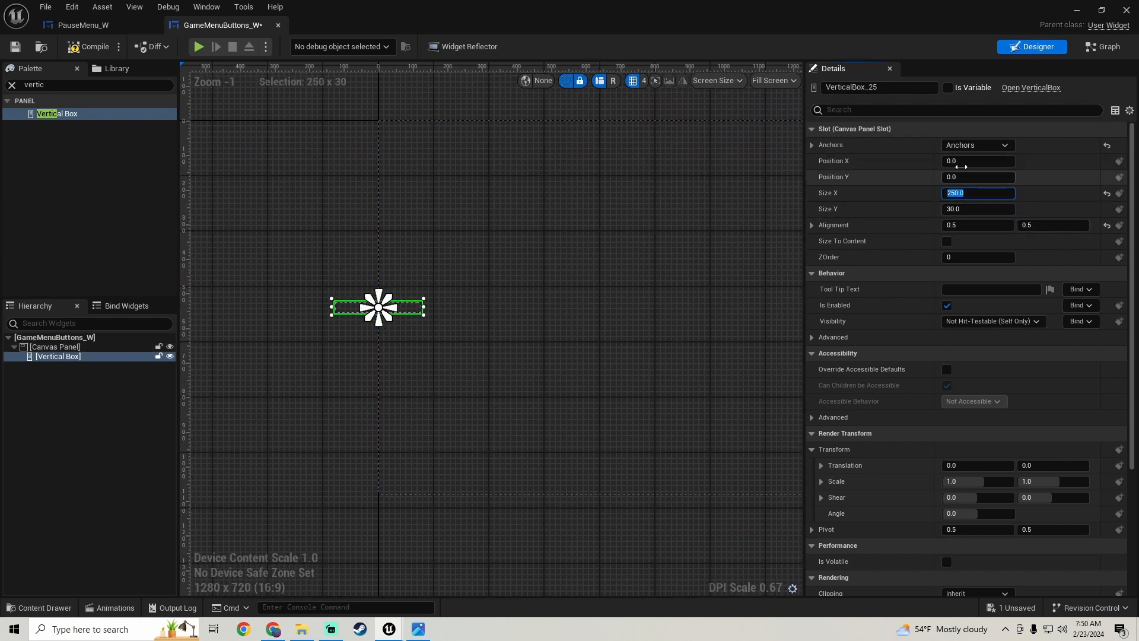
{"action": "left_click", "coordinate": [963, 161]}
{"action": "type", "text": "200"}
{"action": "key", "text": "Return"}
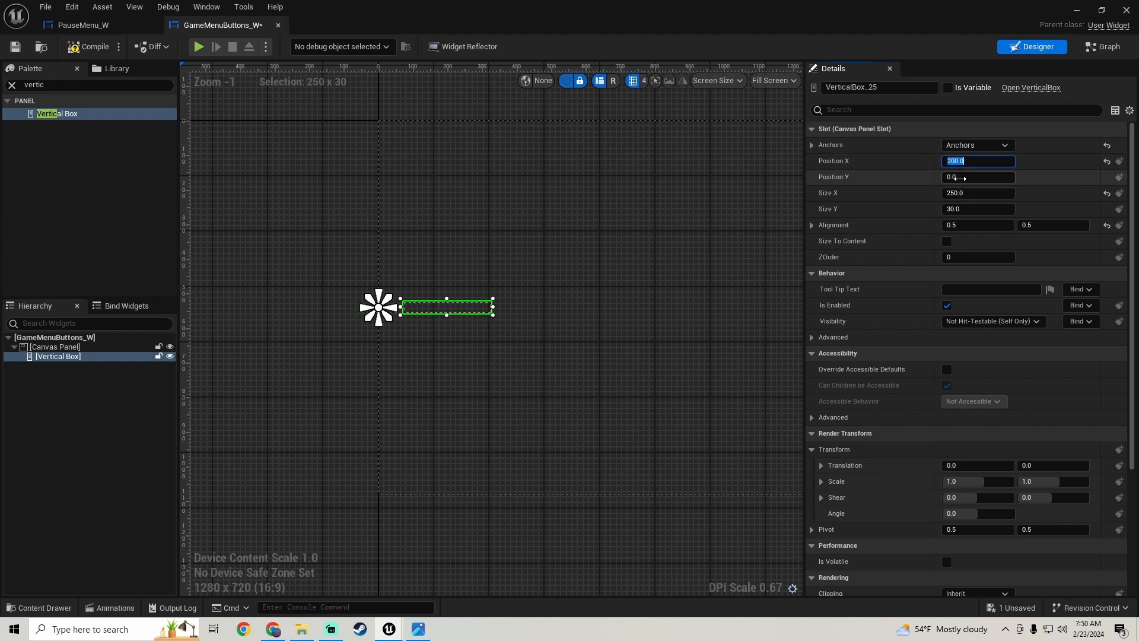
- Set the Vertical Box's Size Y to 400, then compile and save the widget
{"action": "left_click", "coordinate": [973, 209]}
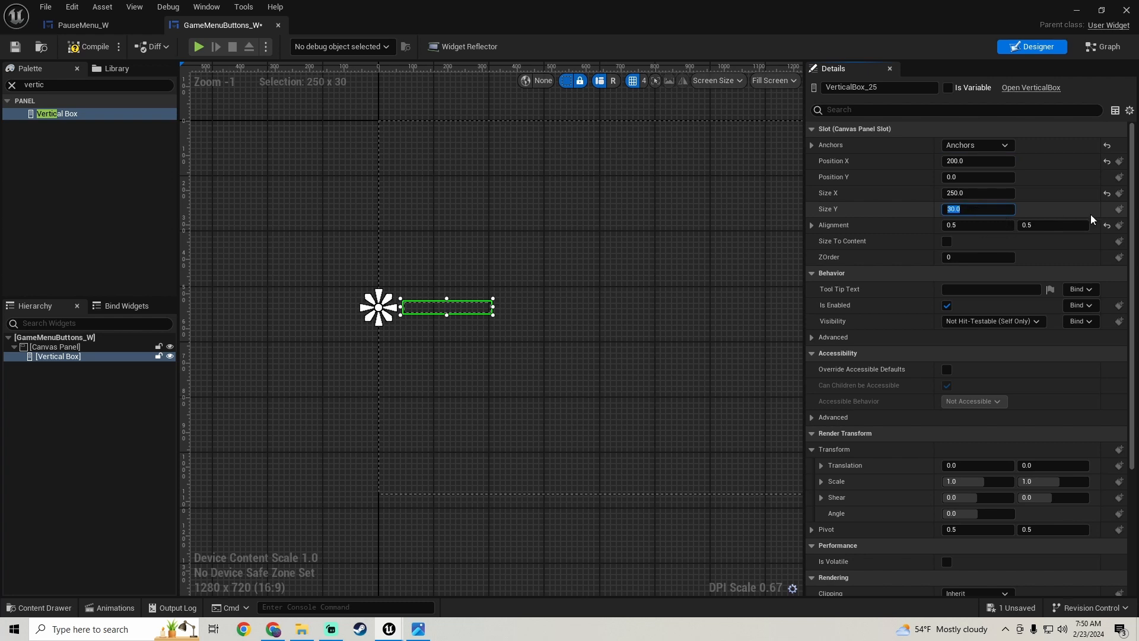
{"action": "type", "text": "400"}
{"action": "key", "text": "Return"}
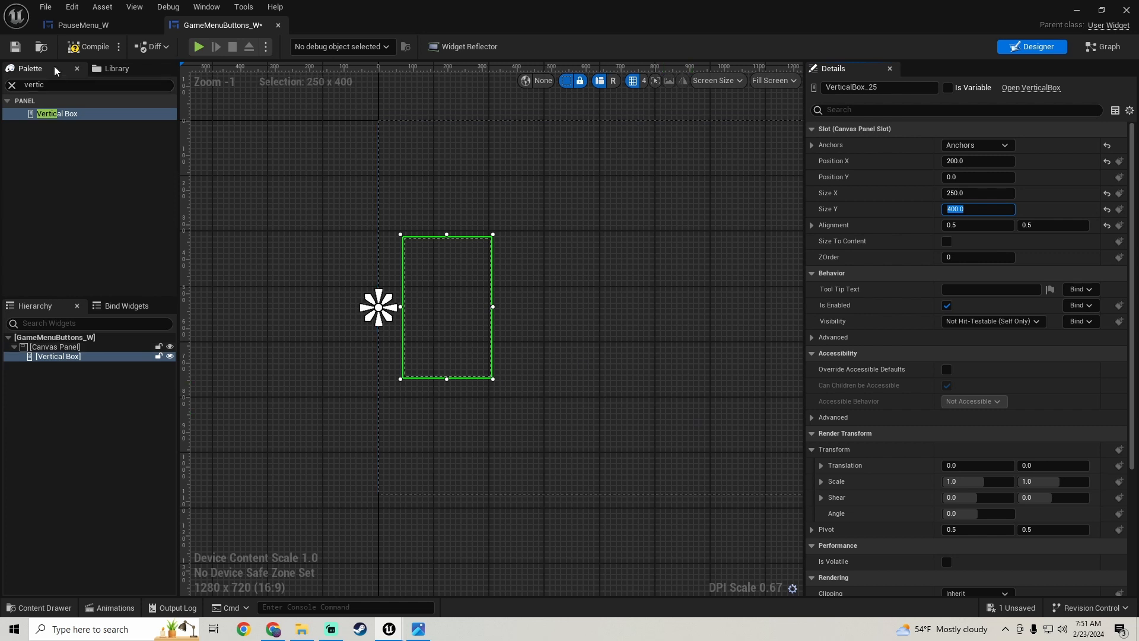
{"action": "left_click", "coordinate": [70, 54]}
{"action": "left_click", "coordinate": [15, 46]}
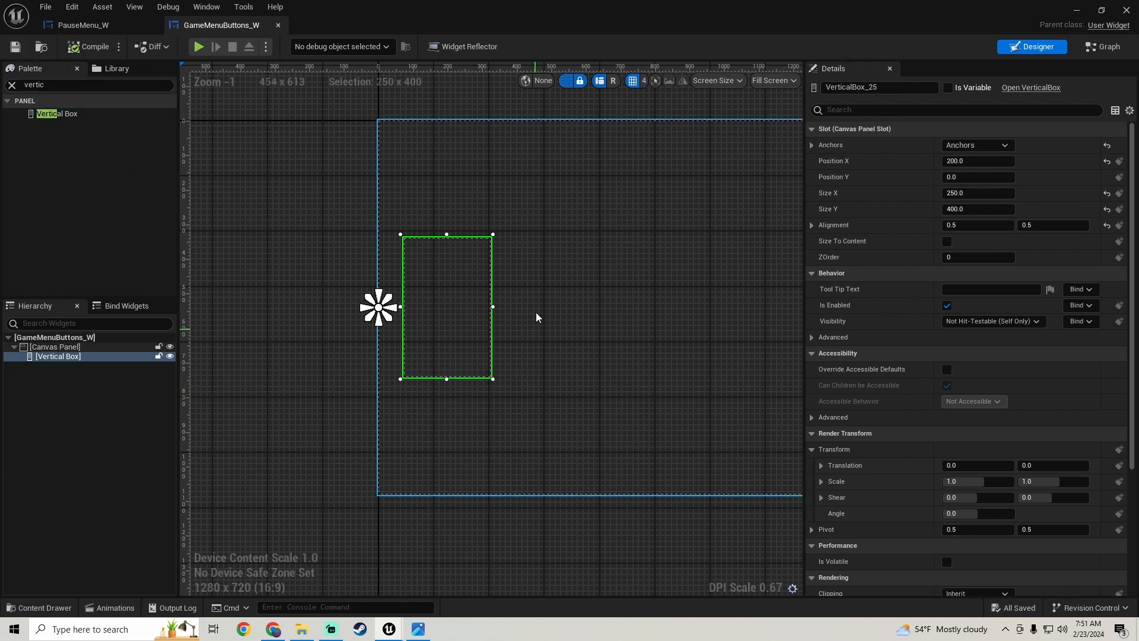
- Check the hierarchy reference image and add a Button inside the Vertical Box
{"action": "right_click_drag", "start_coordinate": [535, 312], "coordinate": [466, 317]}
{"action": "left_click", "coordinate": [423, 630]}
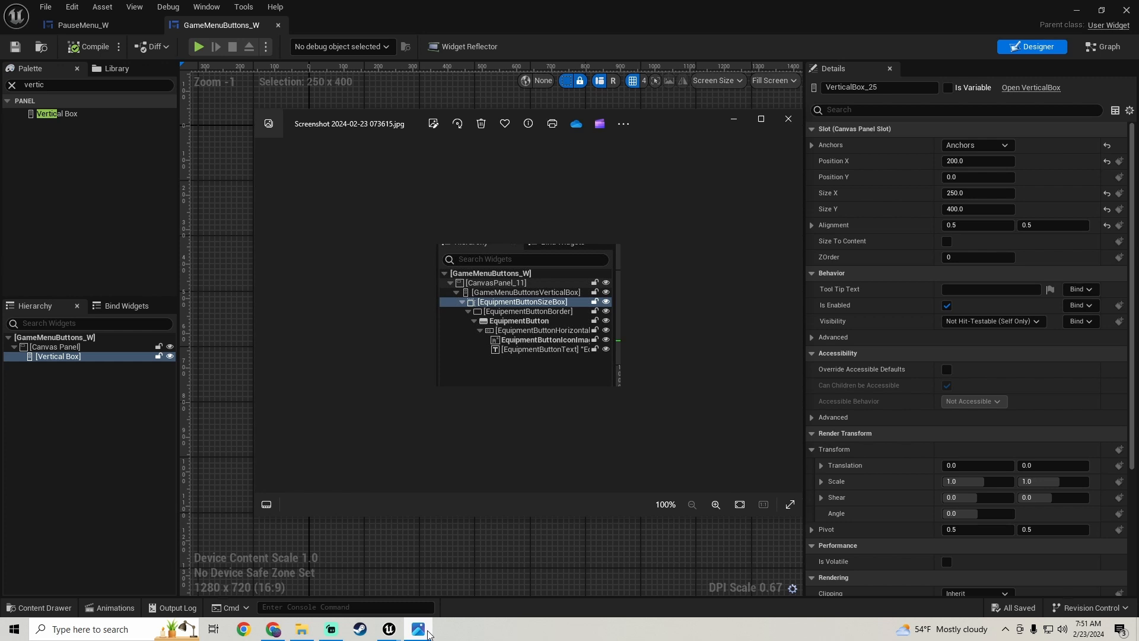
{"action": "left_click", "coordinate": [428, 633]}
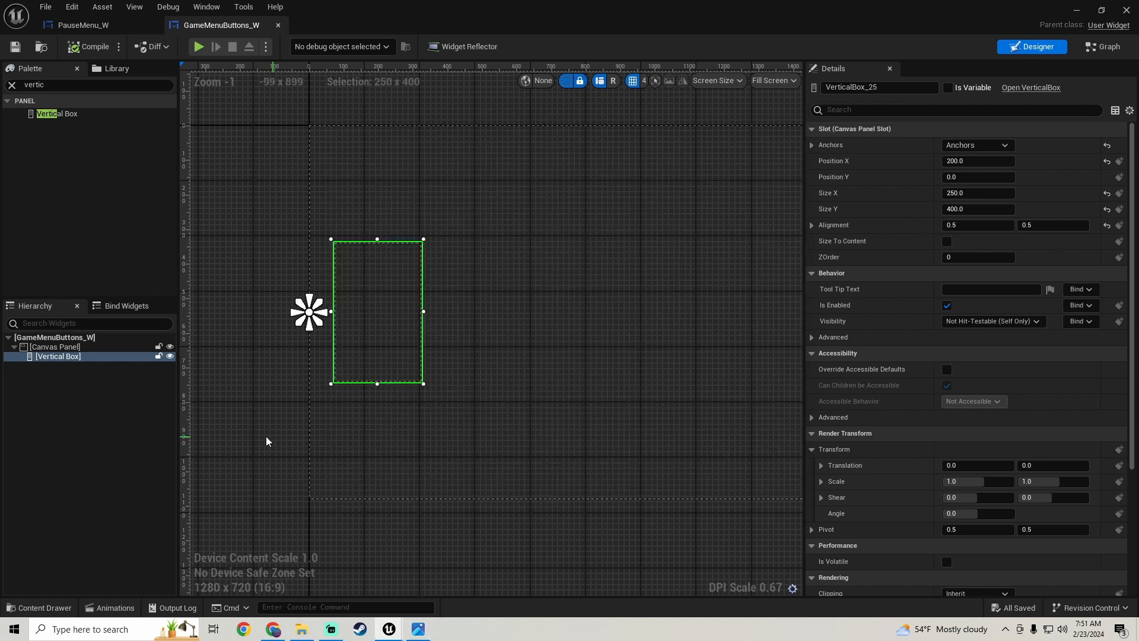
{"action": "left_click", "coordinate": [60, 87]}
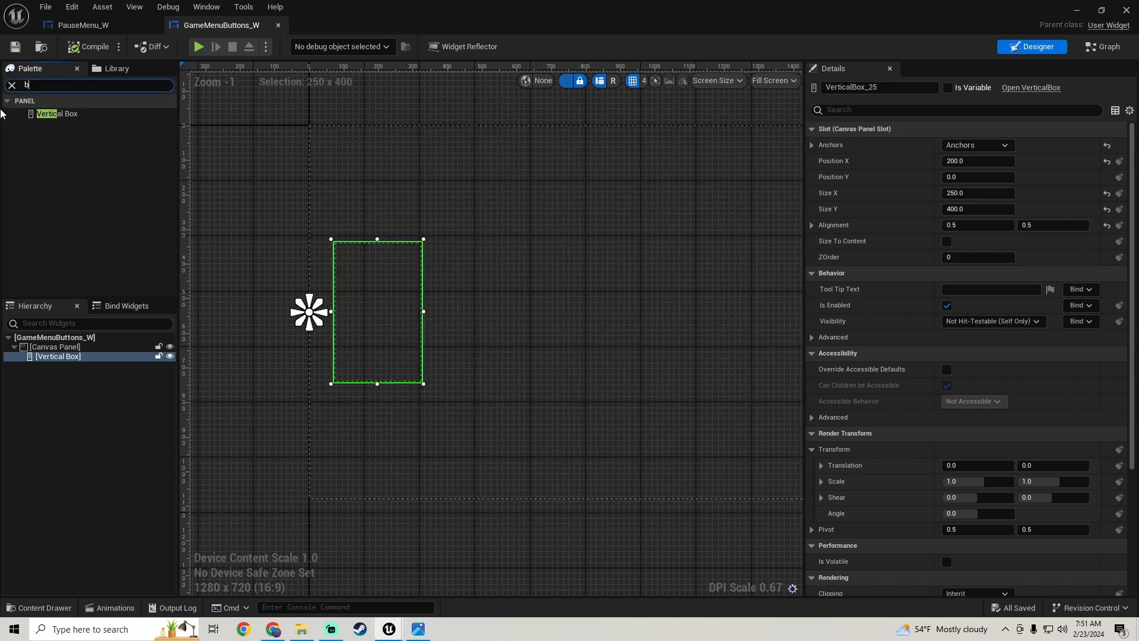
{"action": "type", "text": "button"}
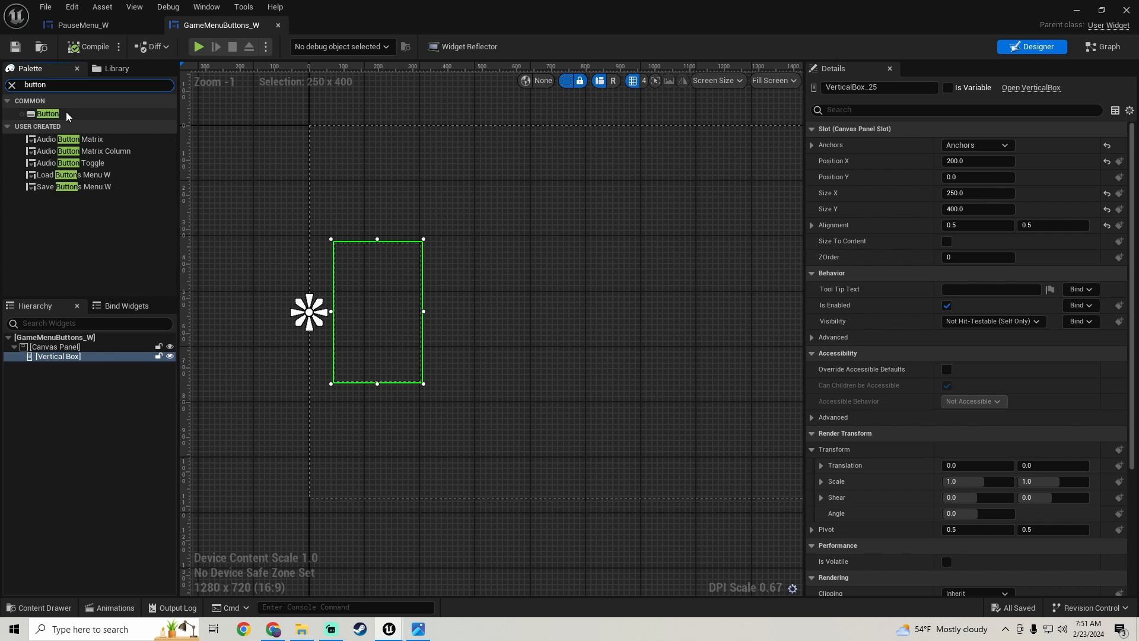
{"action": "left_click_drag", "start_coordinate": [66, 113], "coordinate": [56, 358]}
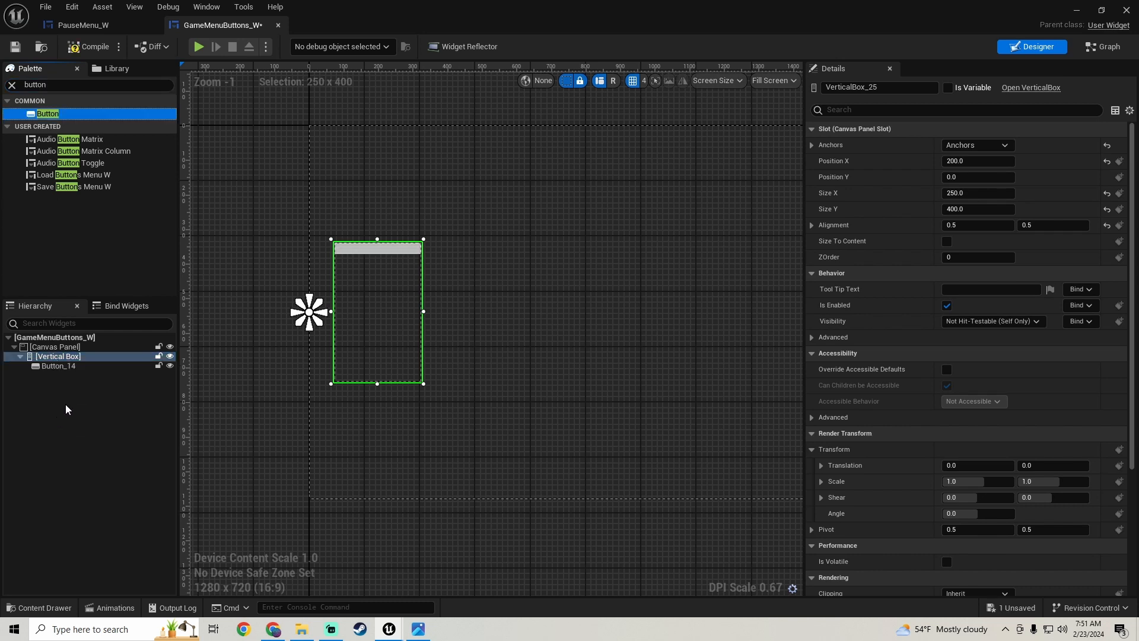
- Wrap the button inside the Vertical Box with a Size Box
{"action": "left_click", "coordinate": [64, 367]}
{"action": "right_click", "coordinate": [64, 367]}
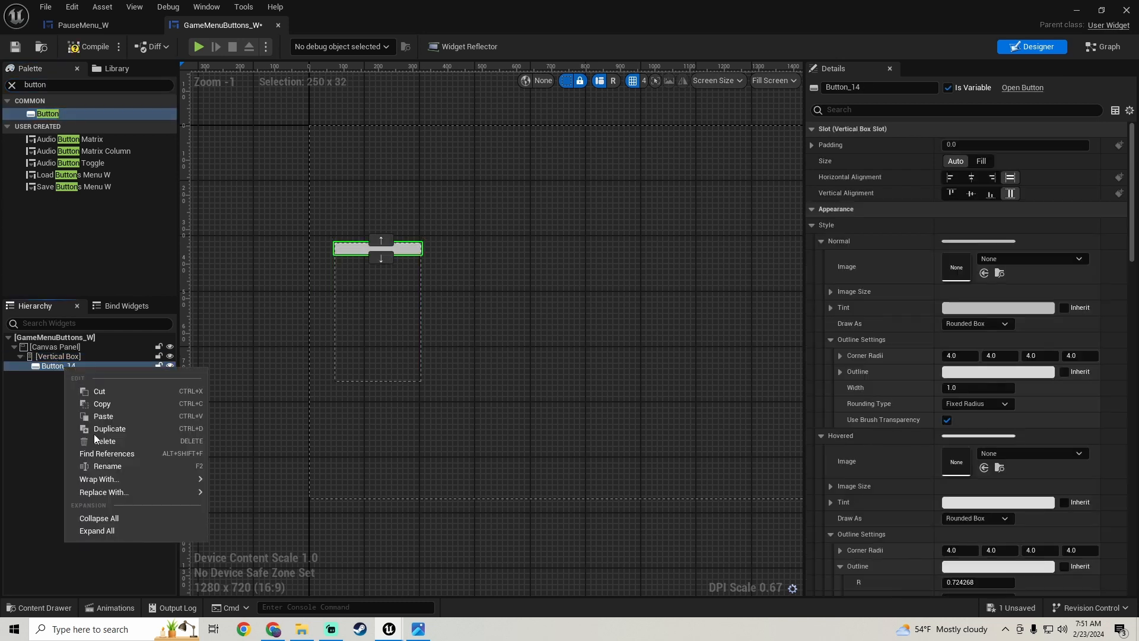
{"action": "mouse_move", "coordinate": [96, 490]}
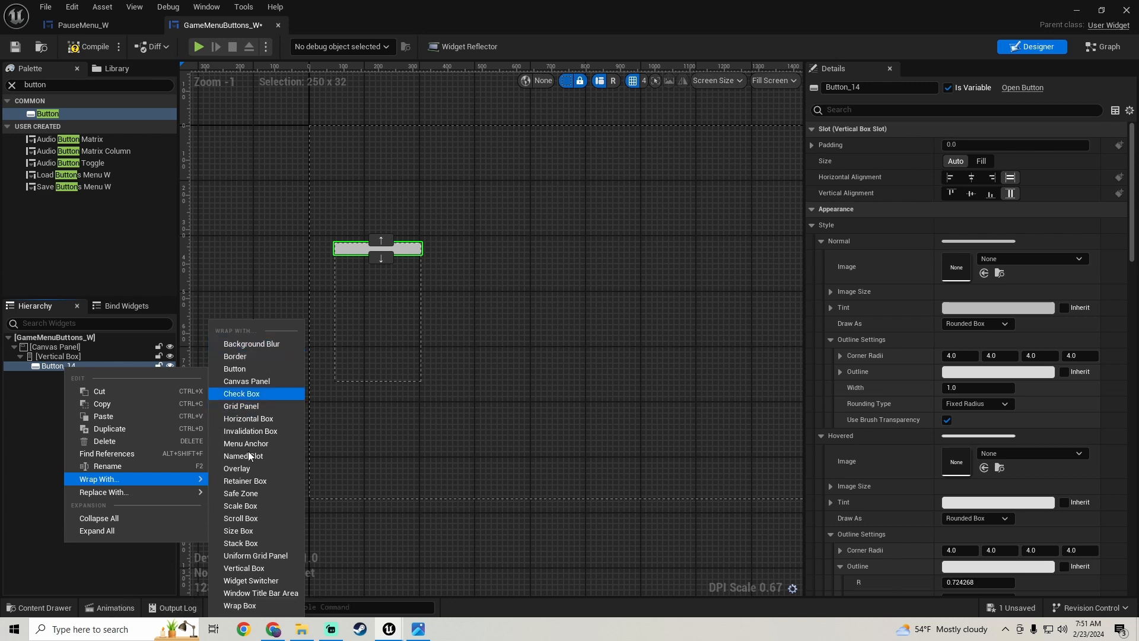
{"action": "left_click", "coordinate": [242, 530]}
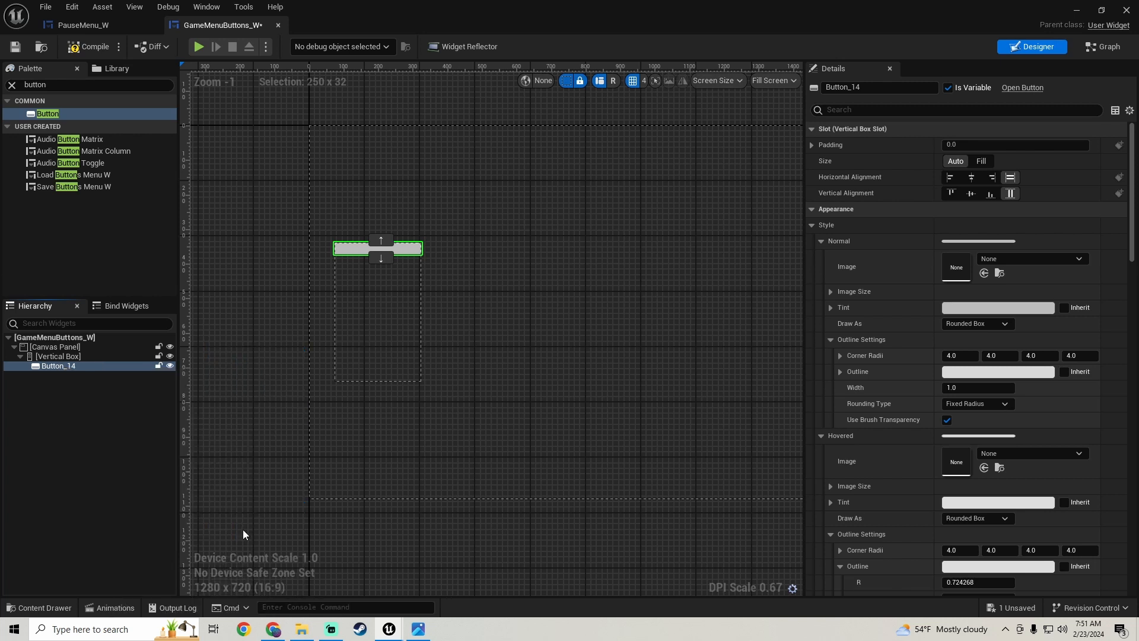
{"action": "left_click", "coordinate": [70, 368]}
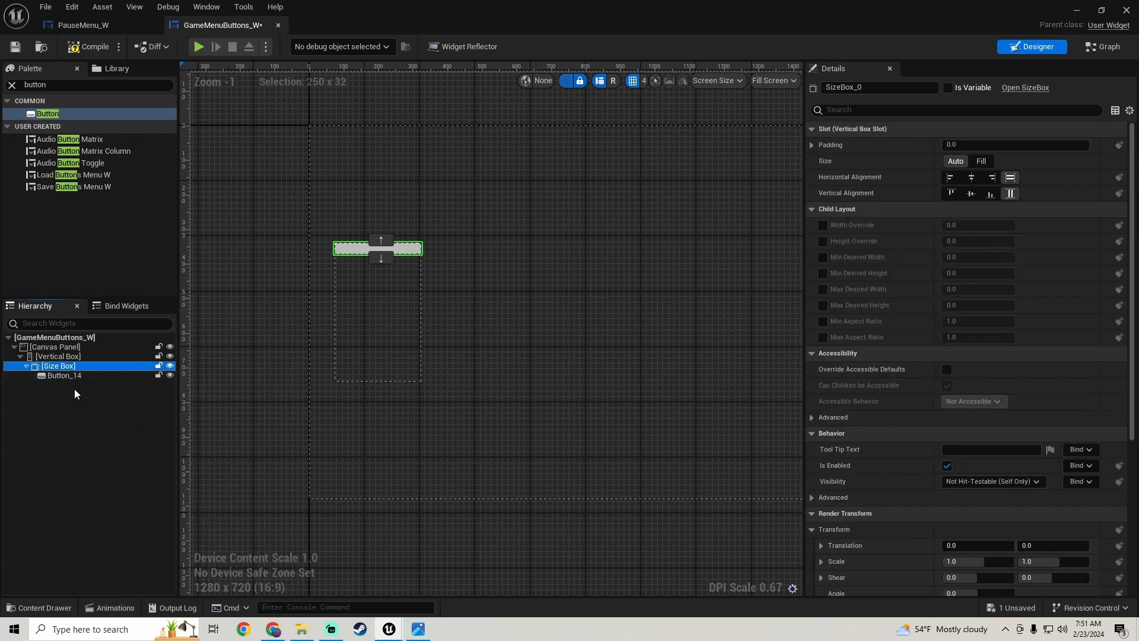
{"action": "left_click", "coordinate": [65, 376]}
- Check the hierarchy reference image and wrap the button inside the Size Box with a Border
{"action": "left_click", "coordinate": [418, 631]}
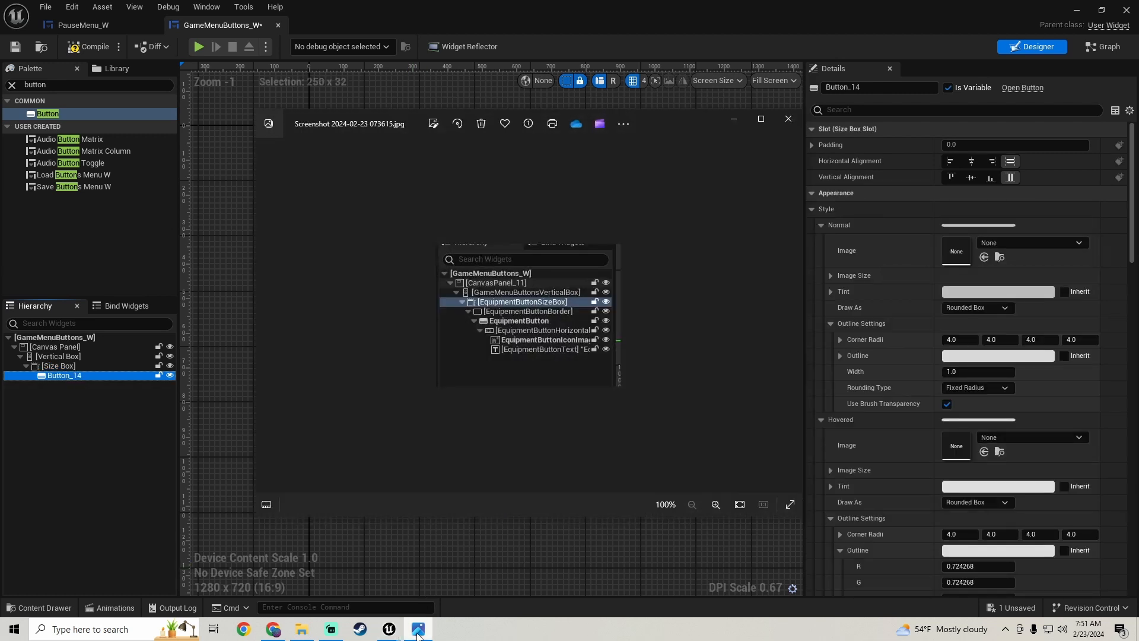
{"action": "left_click", "coordinate": [418, 631]}
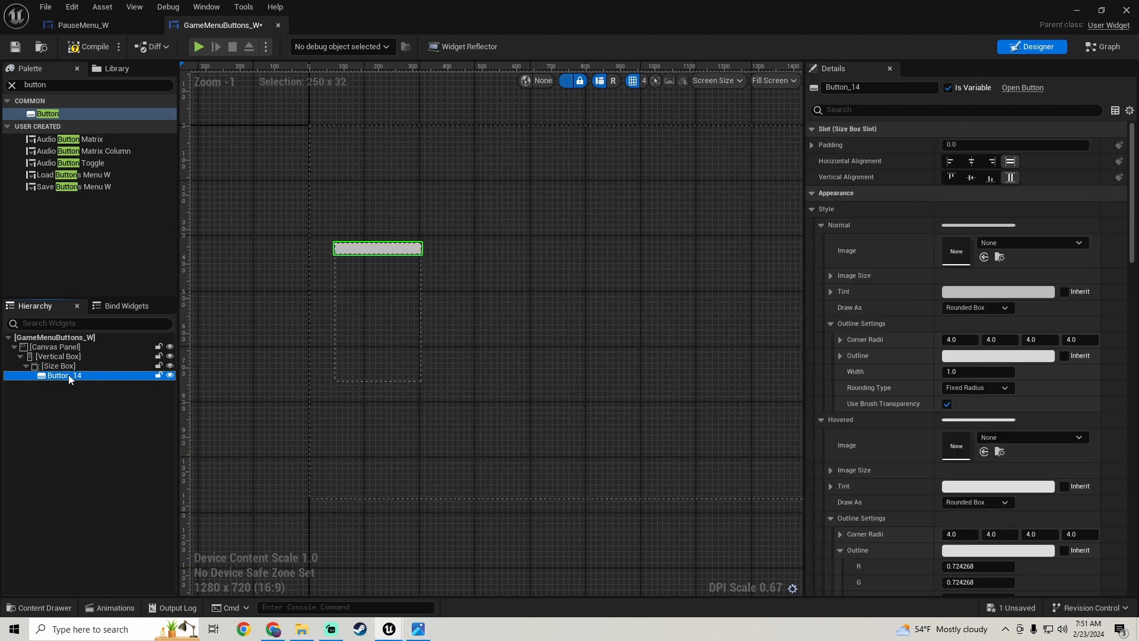
{"action": "right_click", "coordinate": [69, 375]}
{"action": "mouse_move", "coordinate": [147, 486]}
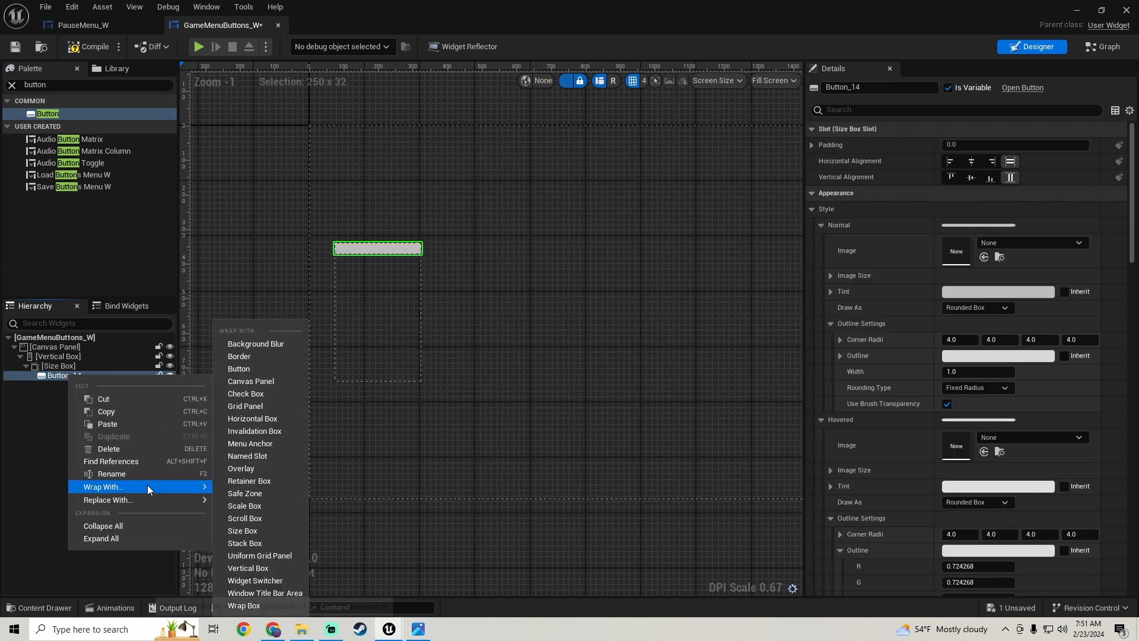
{"action": "left_click", "coordinate": [248, 356]}
{"action": "scroll", "coordinate": [336, 293], "scroll_direction": "up", "scroll_amount": 1}
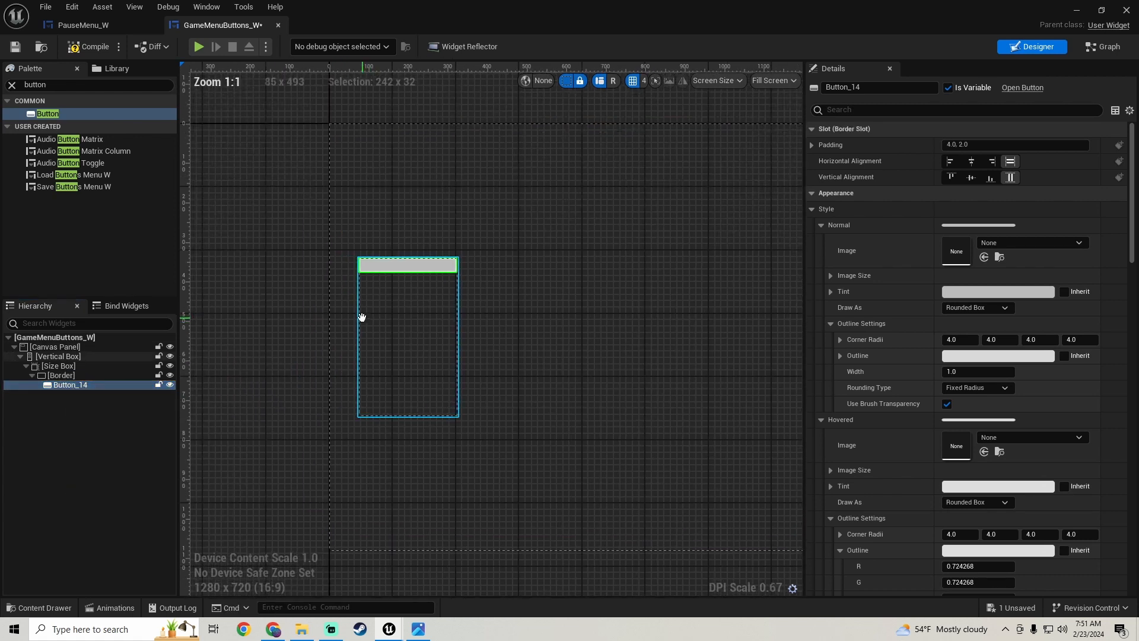
- Enable the Size Box's Height Override and set it to 60
{"action": "left_click", "coordinate": [91, 368]}
{"action": "scroll", "coordinate": [406, 294], "scroll_direction": "up", "scroll_amount": 3}
{"action": "right_click_drag", "start_coordinate": [406, 294], "coordinate": [369, 321]}
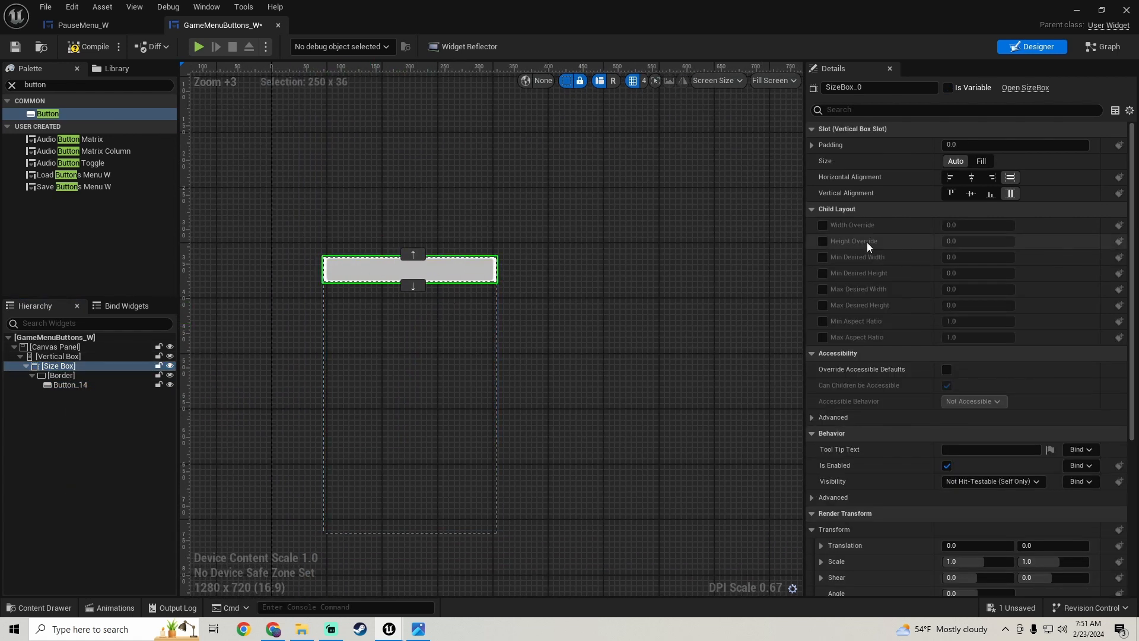
{"action": "left_click", "coordinate": [823, 240]}
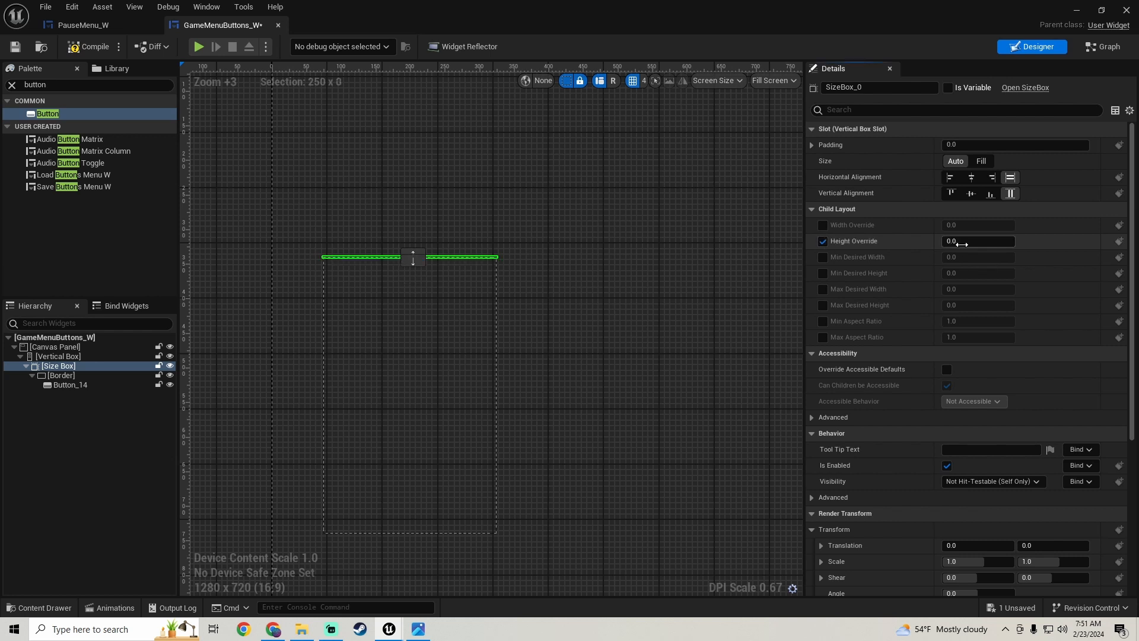
{"action": "left_click", "coordinate": [978, 242]}
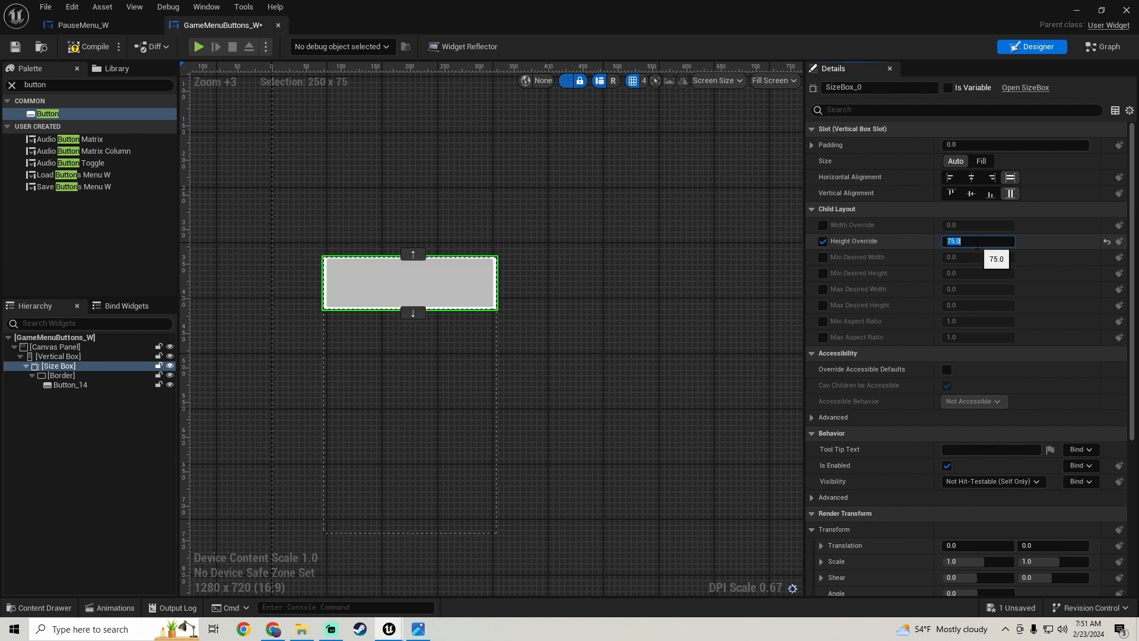
{"action": "key", "text": "Return"}
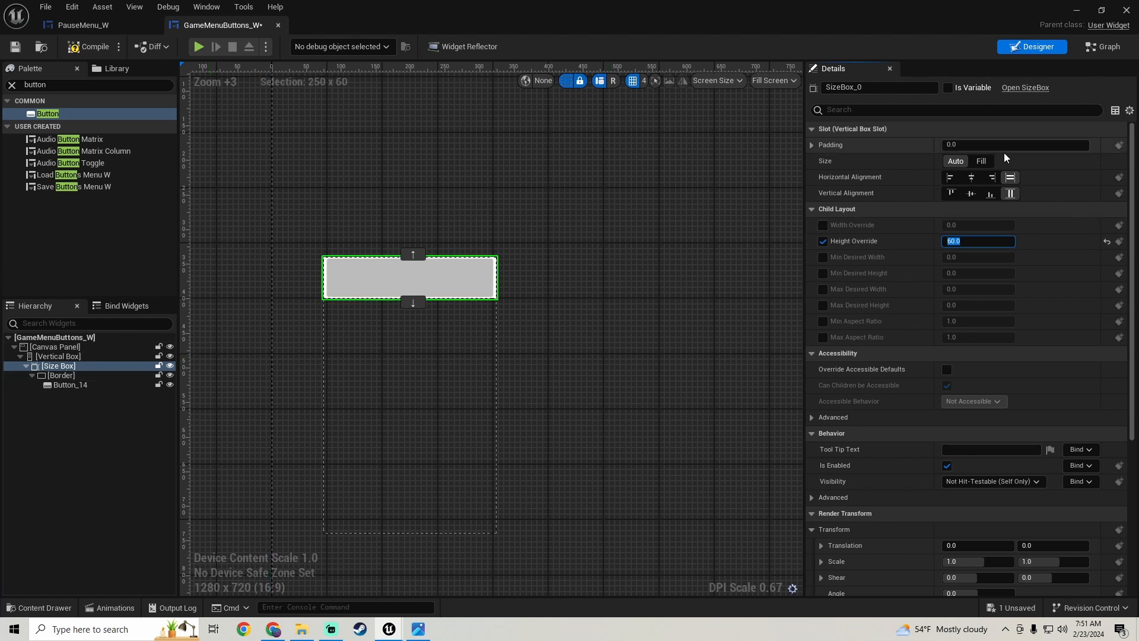
- Set the Size Box's slot padding to 4 and inspect the spacing inside the Vertical Box
{"action": "left_click", "coordinate": [967, 145]}
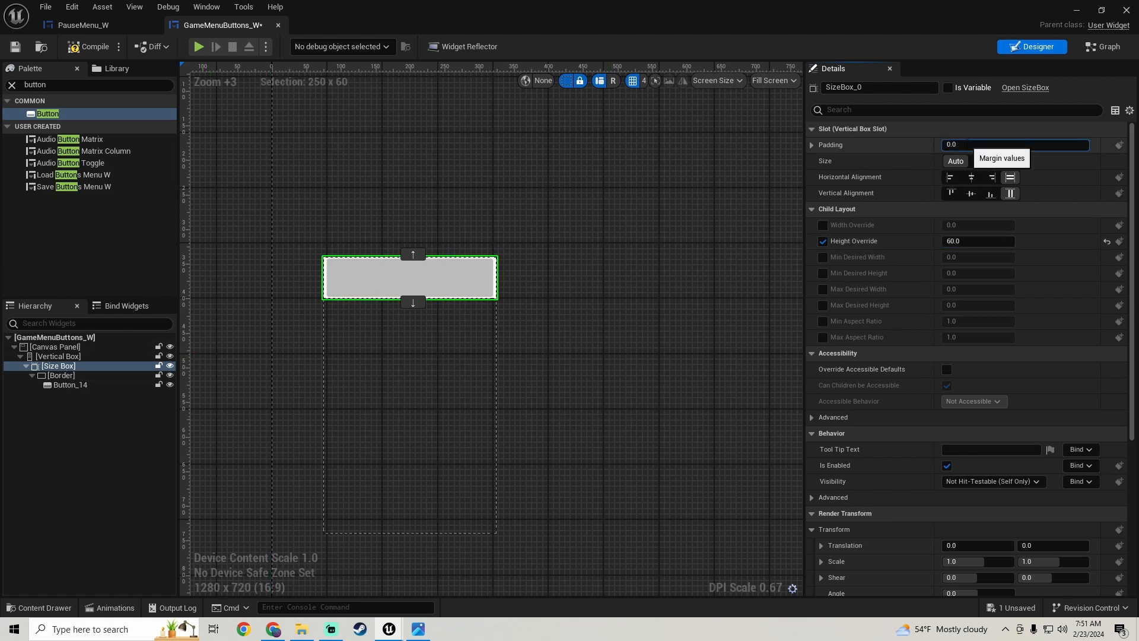
{"action": "type", "text": "4"}
{"action": "key", "text": "Return"}
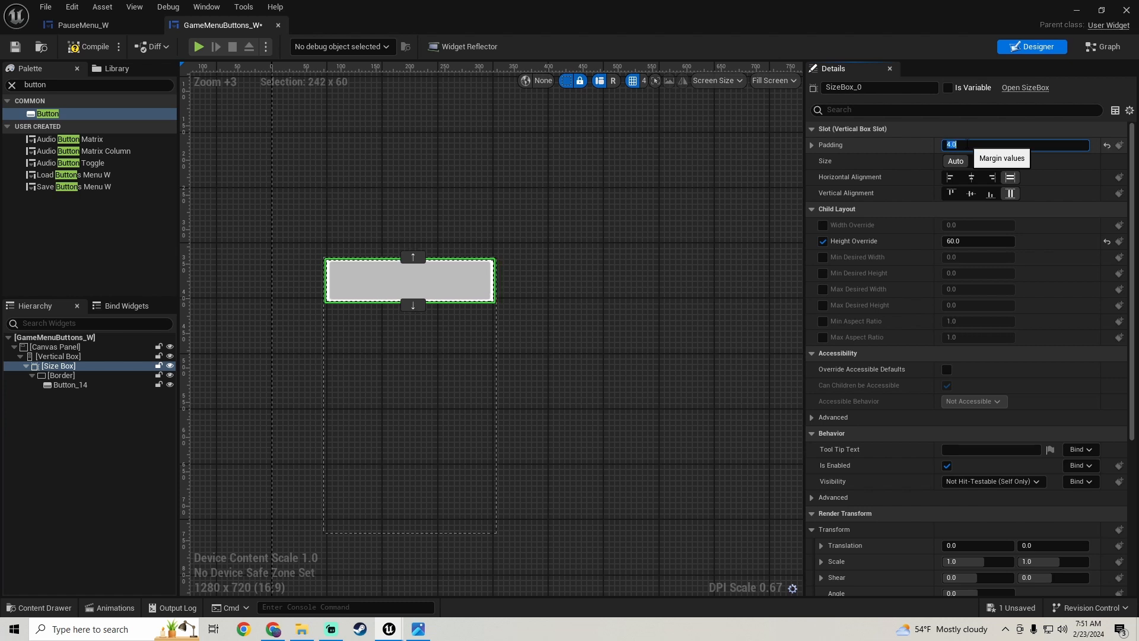
{"action": "left_click", "coordinate": [412, 364]}
{"action": "scroll", "coordinate": [391, 337], "scroll_direction": "up", "scroll_amount": 3}
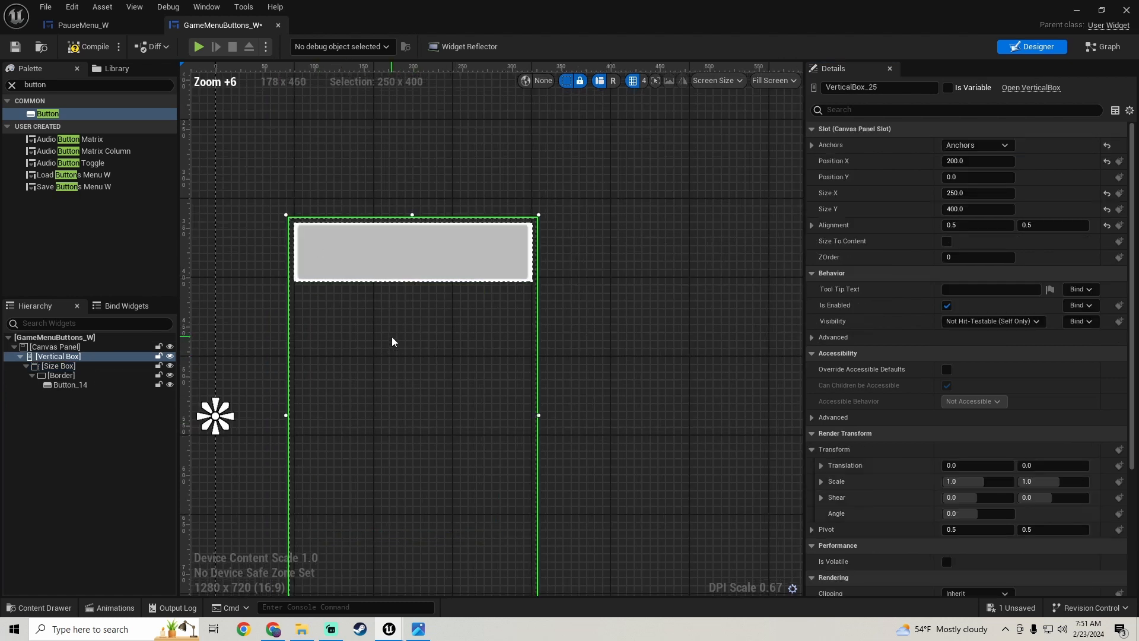
- Set the button's padding inside the Border to 4, then compile and save the widget
{"action": "left_click", "coordinate": [73, 376]}
{"action": "scroll", "coordinate": [385, 367], "scroll_direction": "down", "scroll_amount": 2}
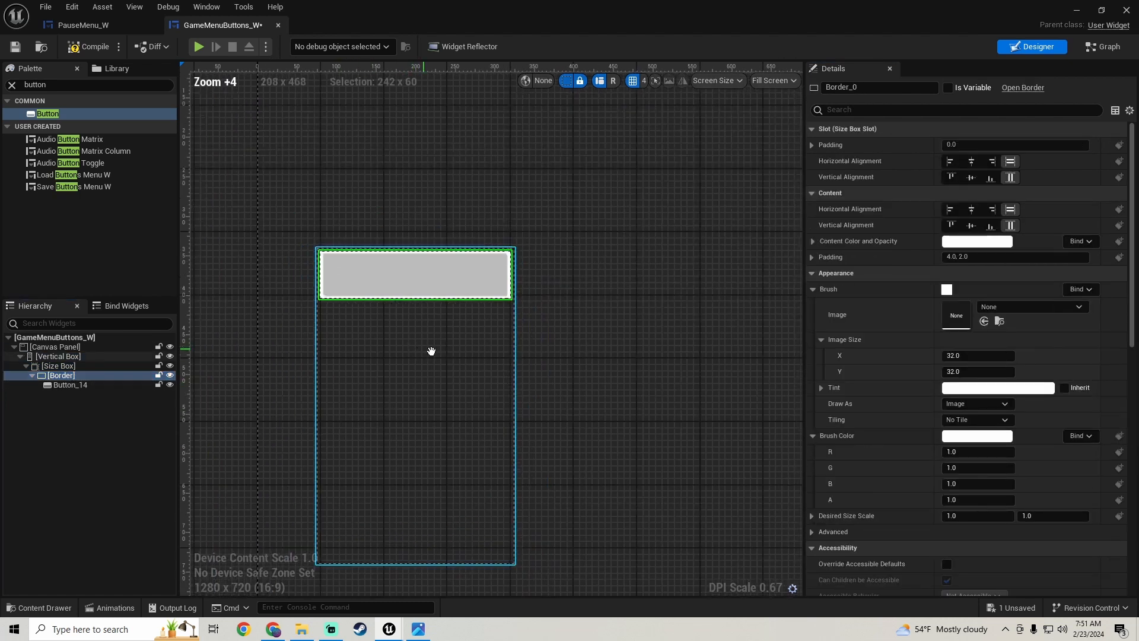
{"action": "left_click", "coordinate": [79, 385]}
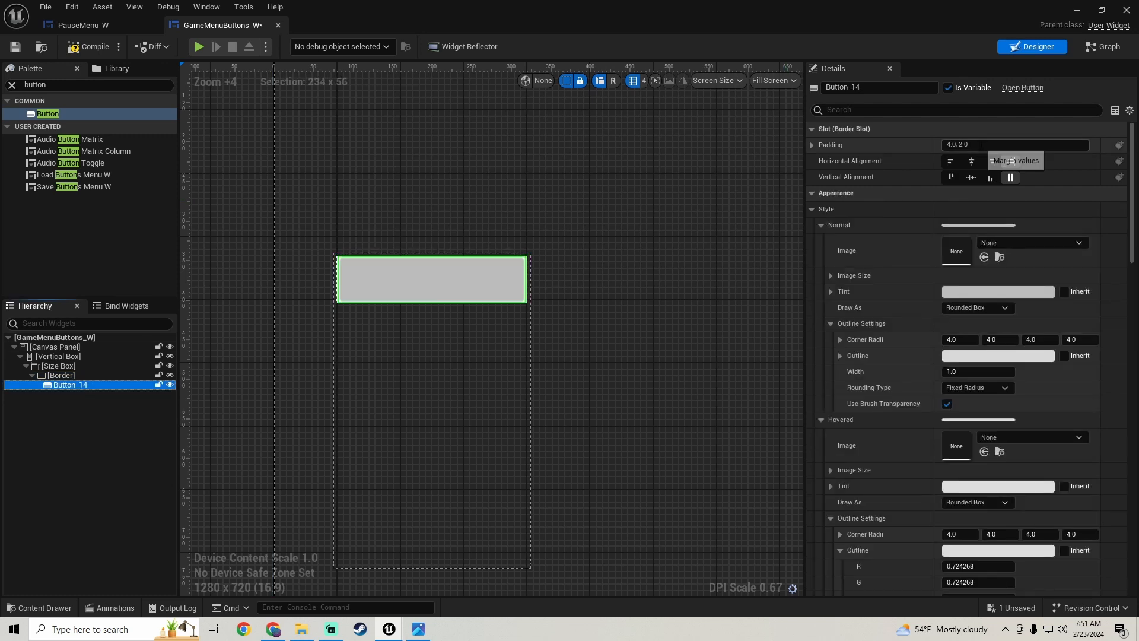
{"action": "left_click", "coordinate": [991, 145]}
{"action": "key", "text": "BackSpace"}
{"action": "key", "text": "Return"}
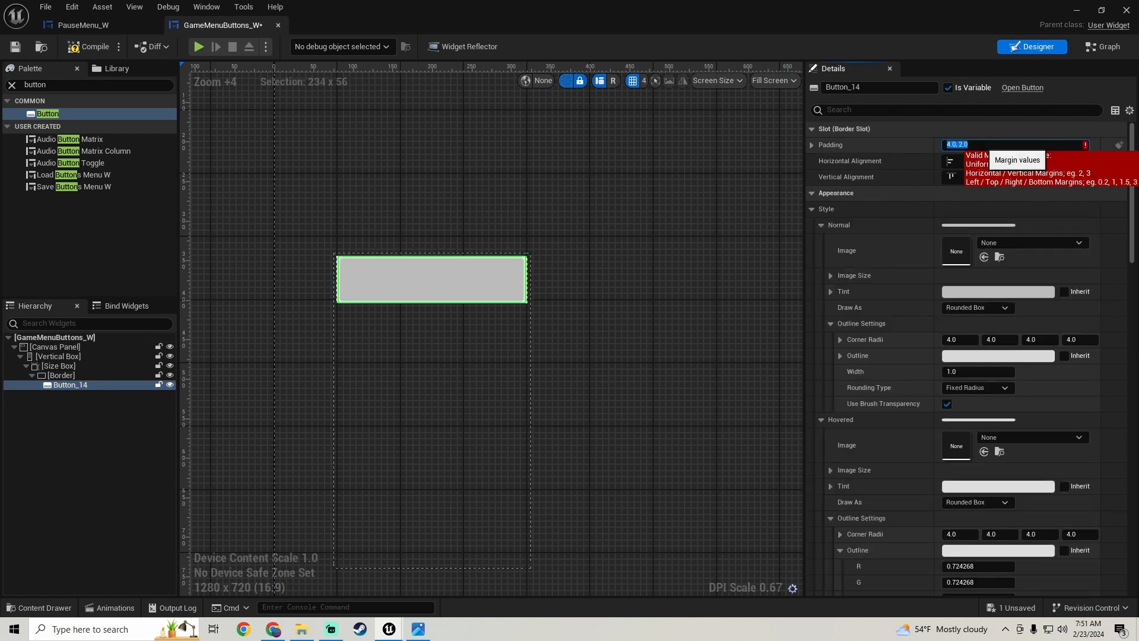
{"action": "type", "text": "4"}
{"action": "key", "text": "Return"}
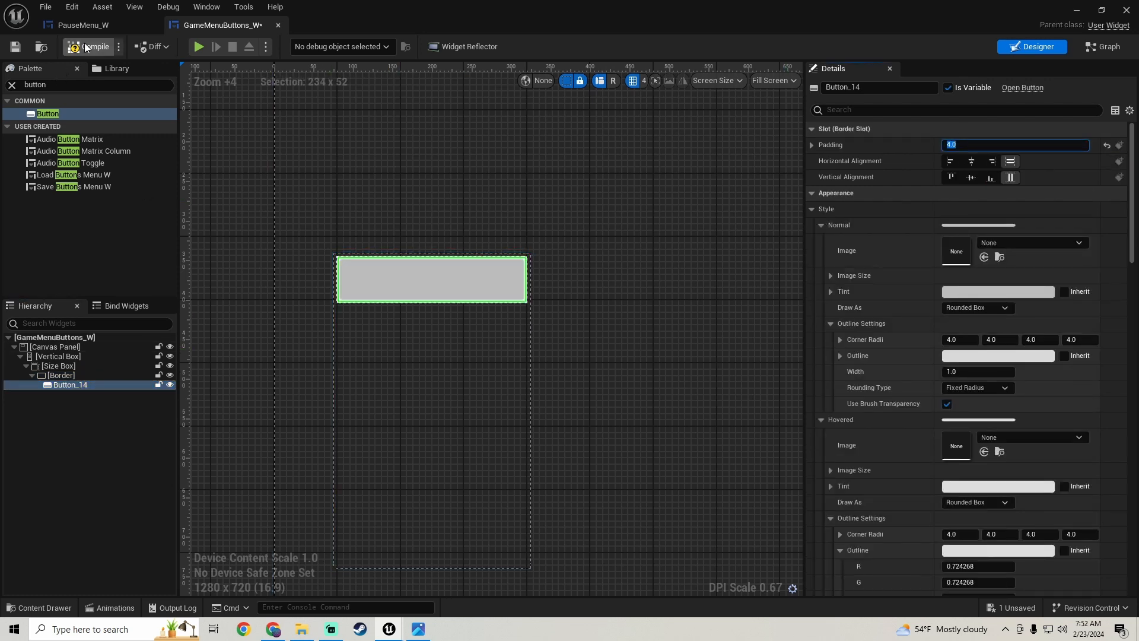
{"action": "left_click", "coordinate": [16, 47]}
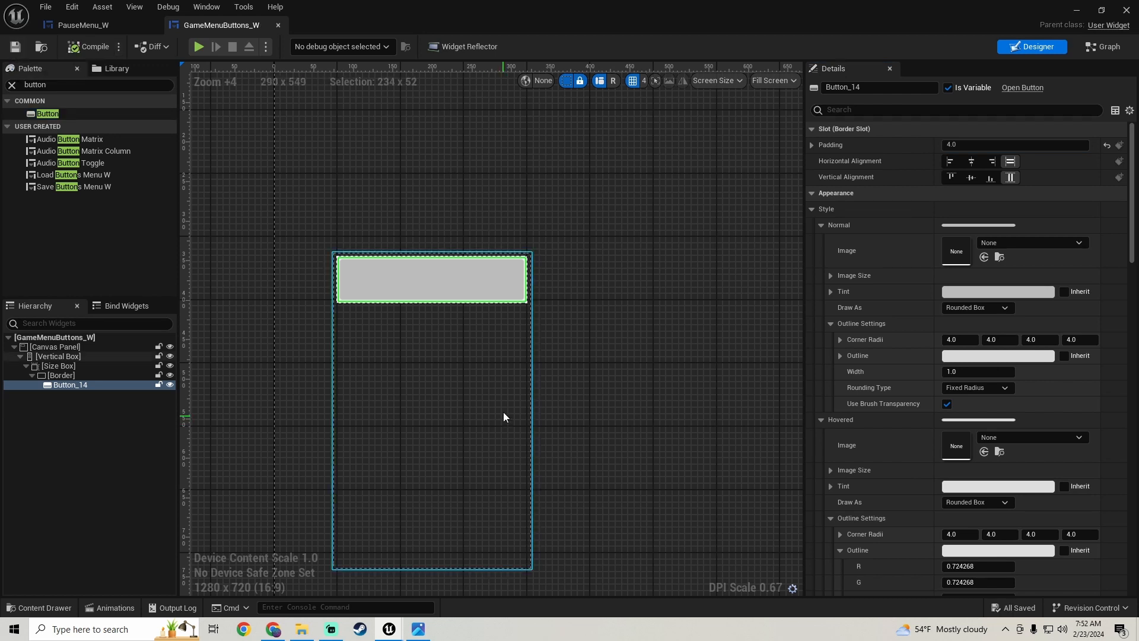
{"action": "scroll", "coordinate": [503, 412], "scroll_direction": "down", "scroll_amount": 5}
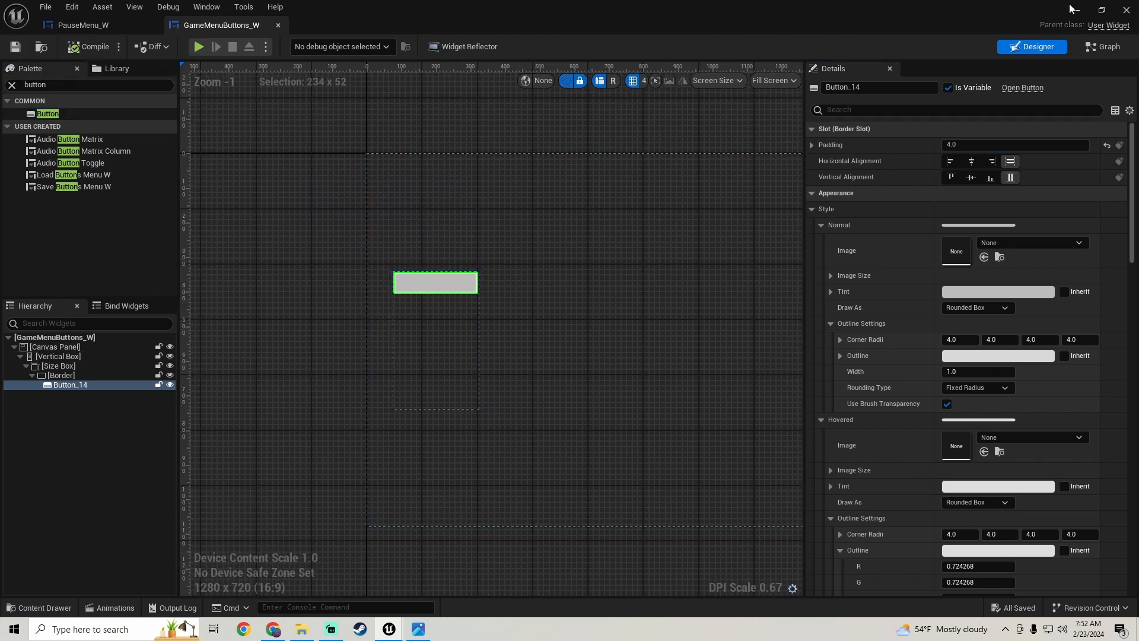
- Return to the level editor's content folder and open the SaveGameSlot_W widget from the SaveLoad folder
{"action": "left_click", "coordinate": [1074, 9]}
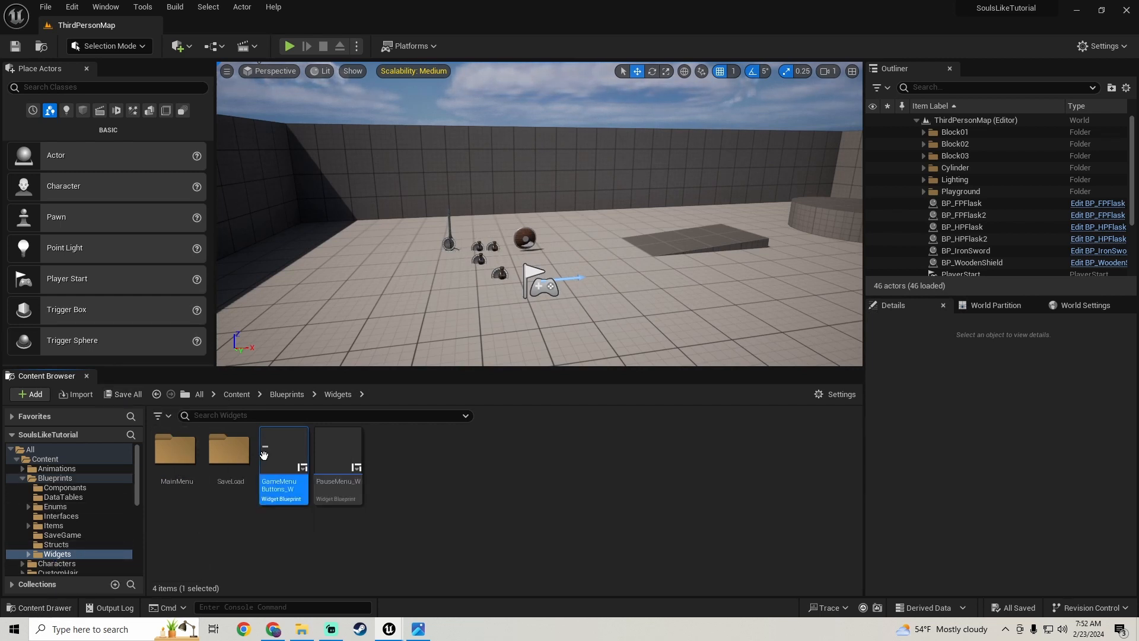
{"action": "left_click", "coordinate": [233, 461]}
{"action": "double_click", "coordinate": [233, 462]}
{"action": "double_click", "coordinate": [338, 456]}
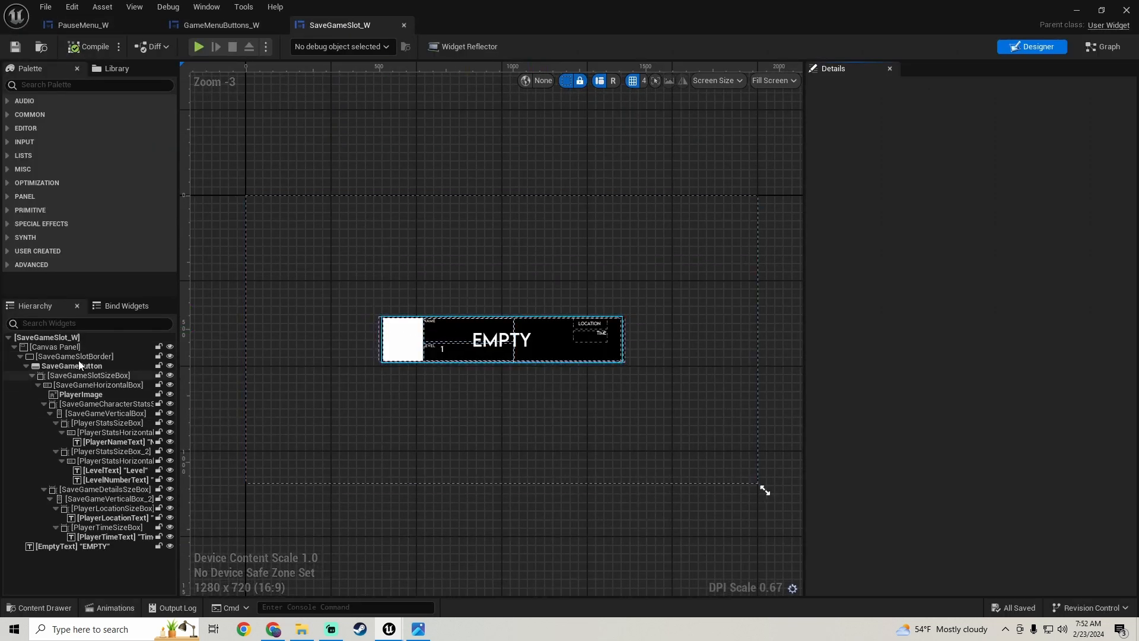
- Copy the brush Tint of SaveGameSlotBorder in the SaveGameSlot_W widget
{"action": "left_click", "coordinate": [83, 356]}
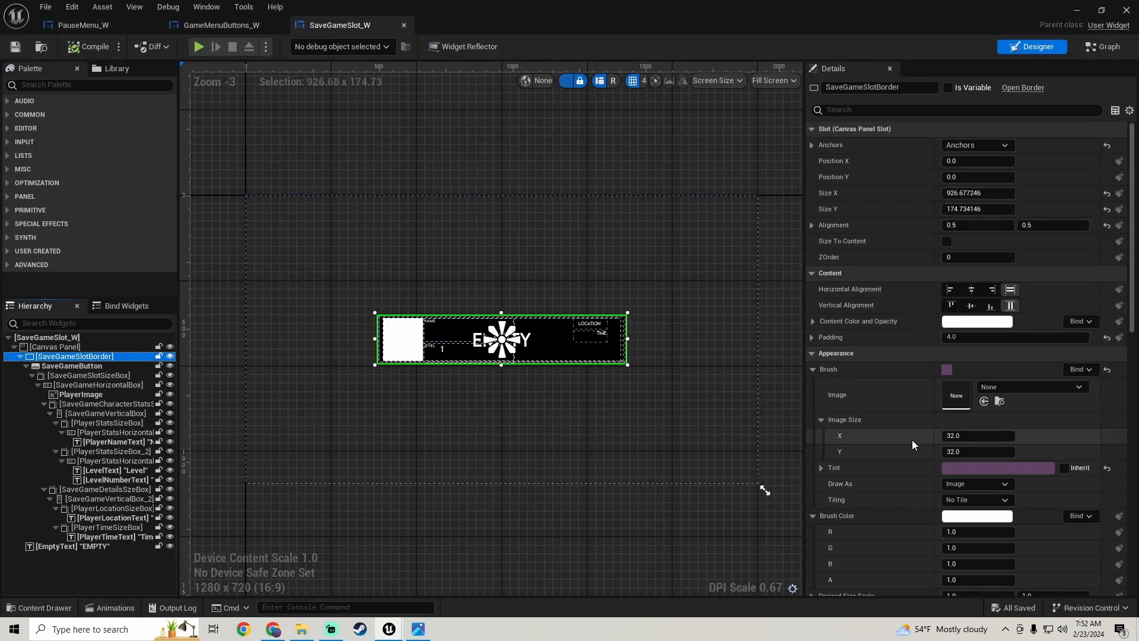
{"action": "right_click", "coordinate": [866, 470]}
{"action": "left_click", "coordinate": [909, 528]}
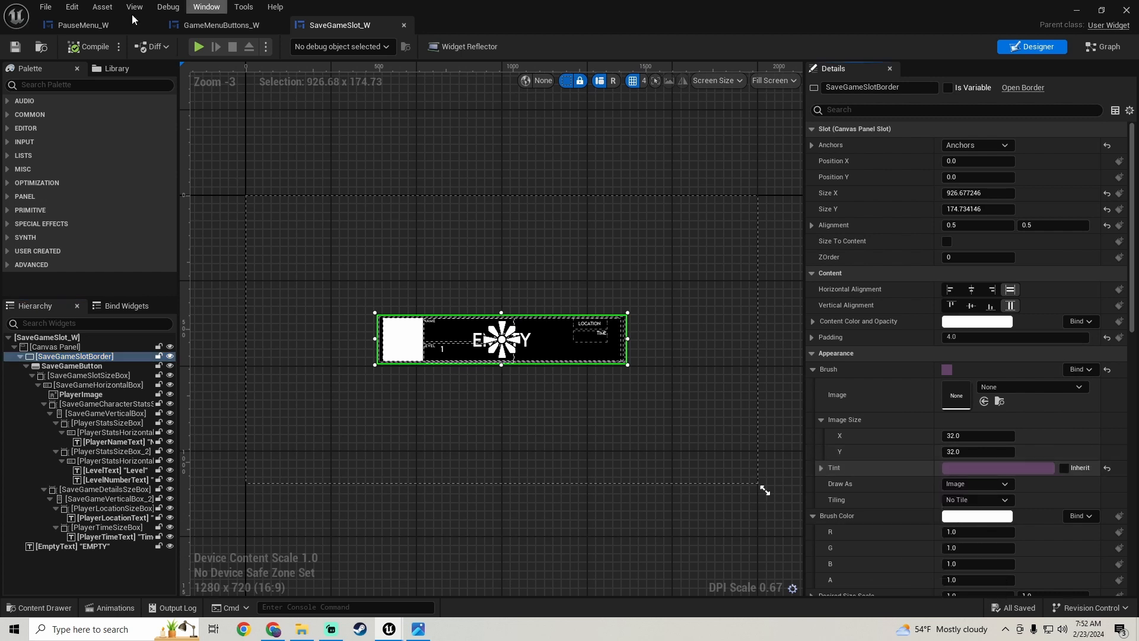
- Return to GameMenuButtons_W and paste the copied purple tint onto the brush Tint of the Border
{"action": "left_click", "coordinate": [202, 26]}
{"action": "scroll", "coordinate": [444, 363], "scroll_direction": "up", "scroll_amount": 4}
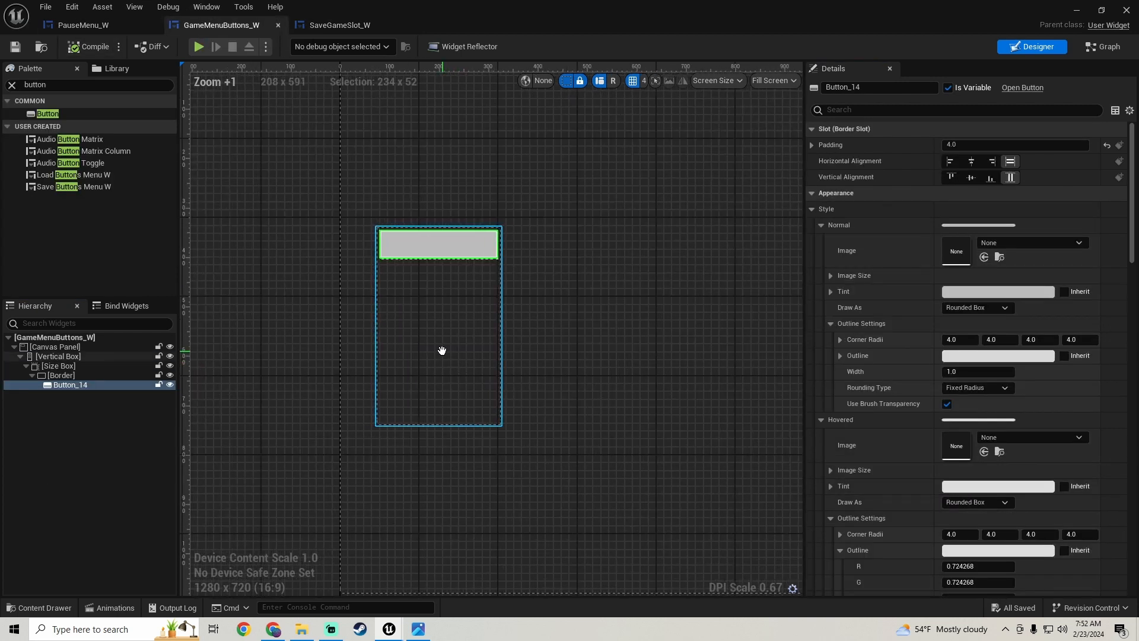
{"action": "left_click", "coordinate": [87, 375]}
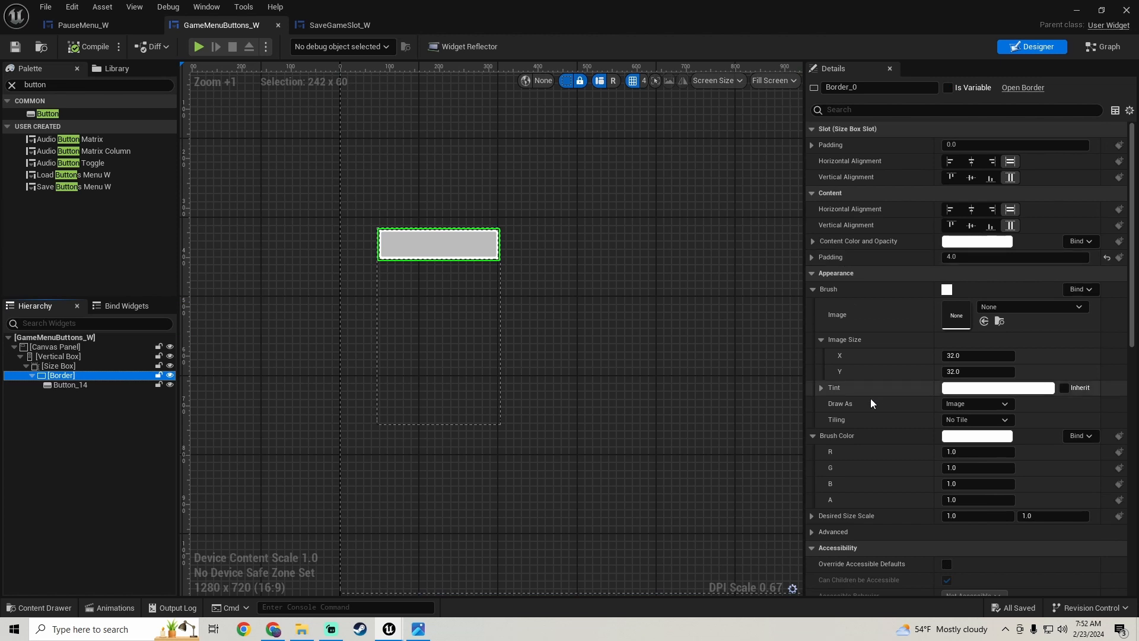
{"action": "right_click", "coordinate": [870, 393]}
{"action": "left_click", "coordinate": [914, 462]}
{"action": "scroll", "coordinate": [416, 272], "scroll_direction": "up", "scroll_amount": 3}
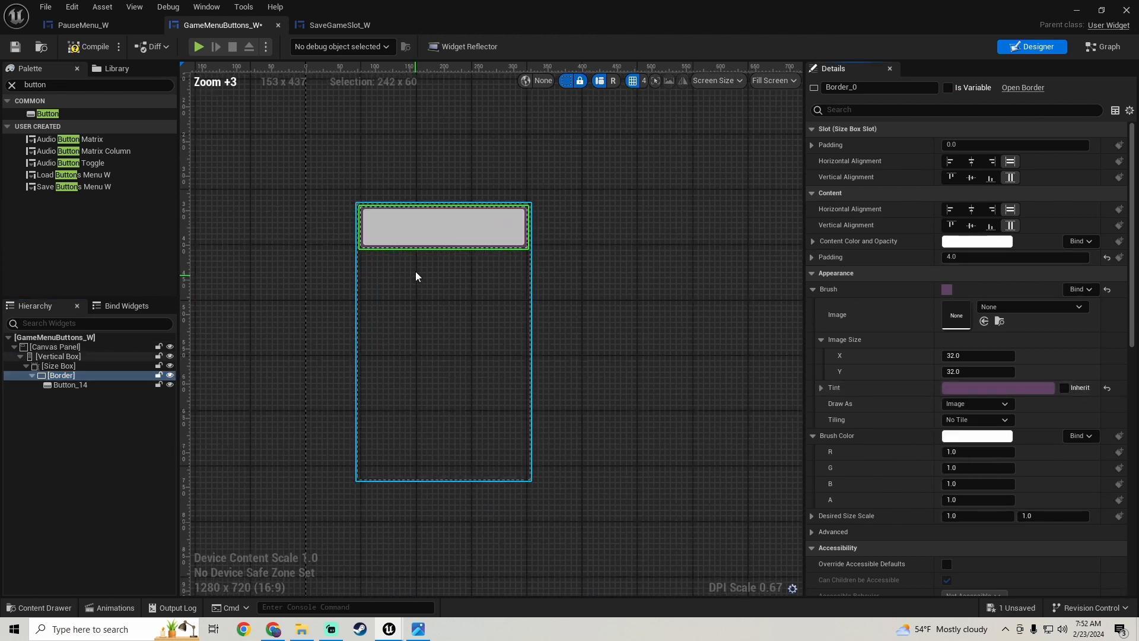
- Set the button's Normal style Tint to fully opaque black
{"action": "left_click", "coordinate": [72, 385]}
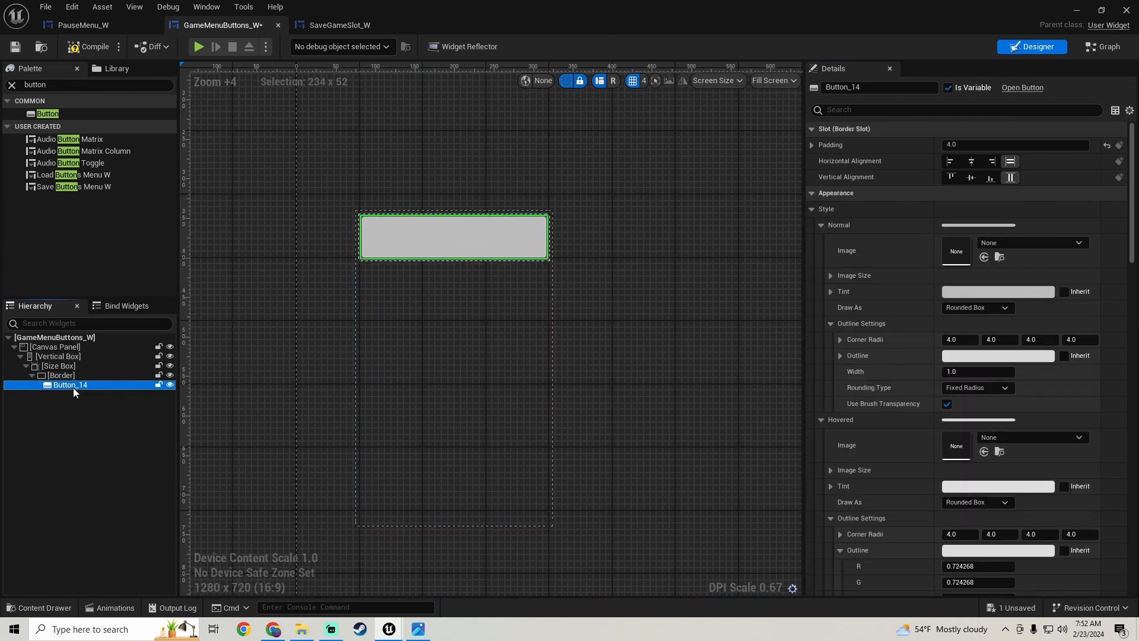
{"action": "left_click", "coordinate": [1003, 292]}
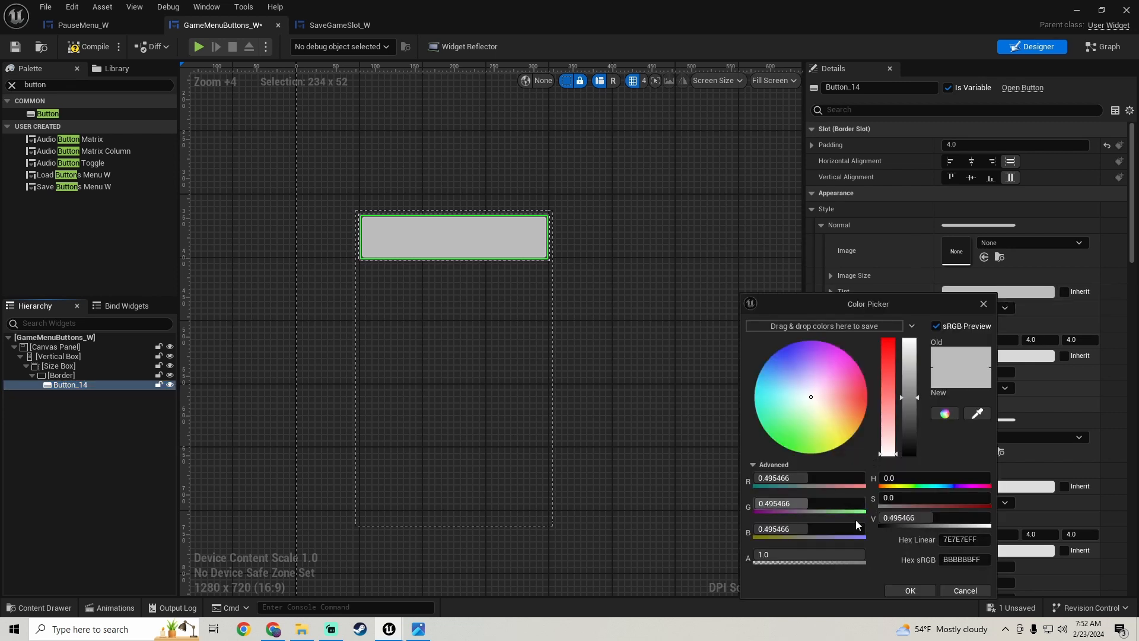
{"action": "left_click_drag", "start_coordinate": [814, 560], "coordinate": [759, 560]}
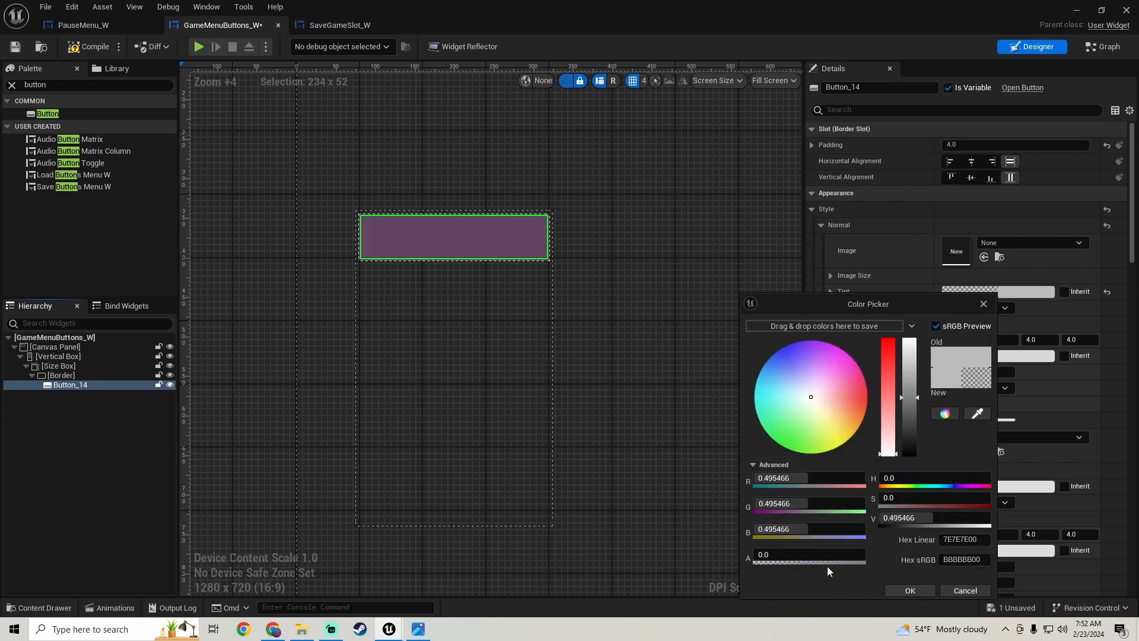
{"action": "left_click_drag", "start_coordinate": [824, 556], "coordinate": [937, 556]}
{"action": "left_click_drag", "start_coordinate": [945, 516], "coordinate": [881, 516]}
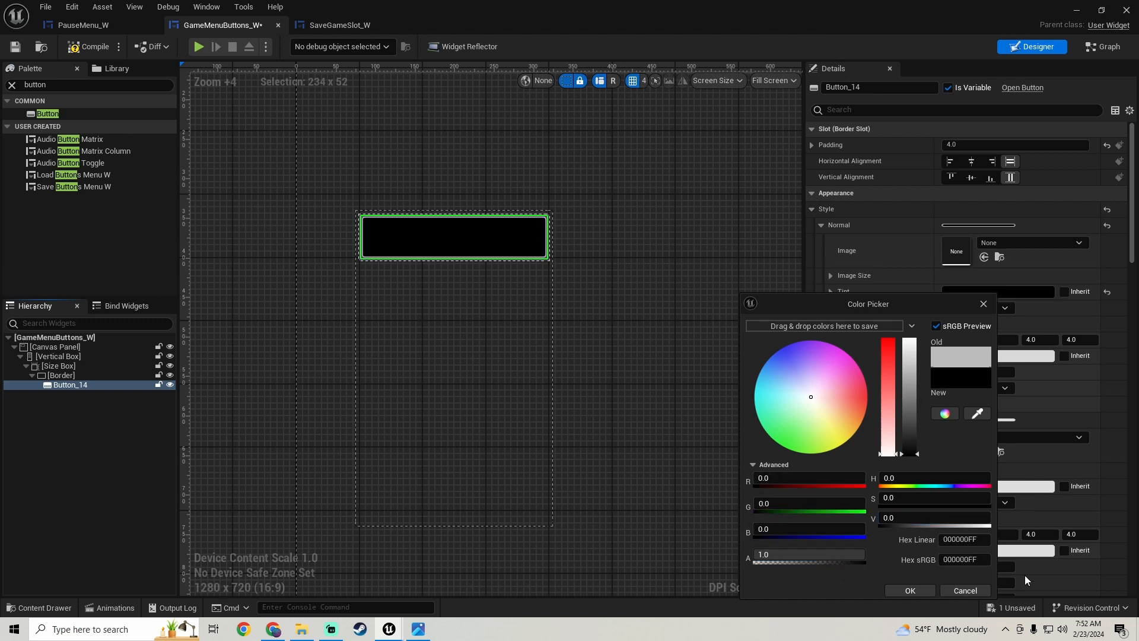
{"action": "left_click", "coordinate": [910, 591]}
{"action": "left_click", "coordinate": [389, 286]}
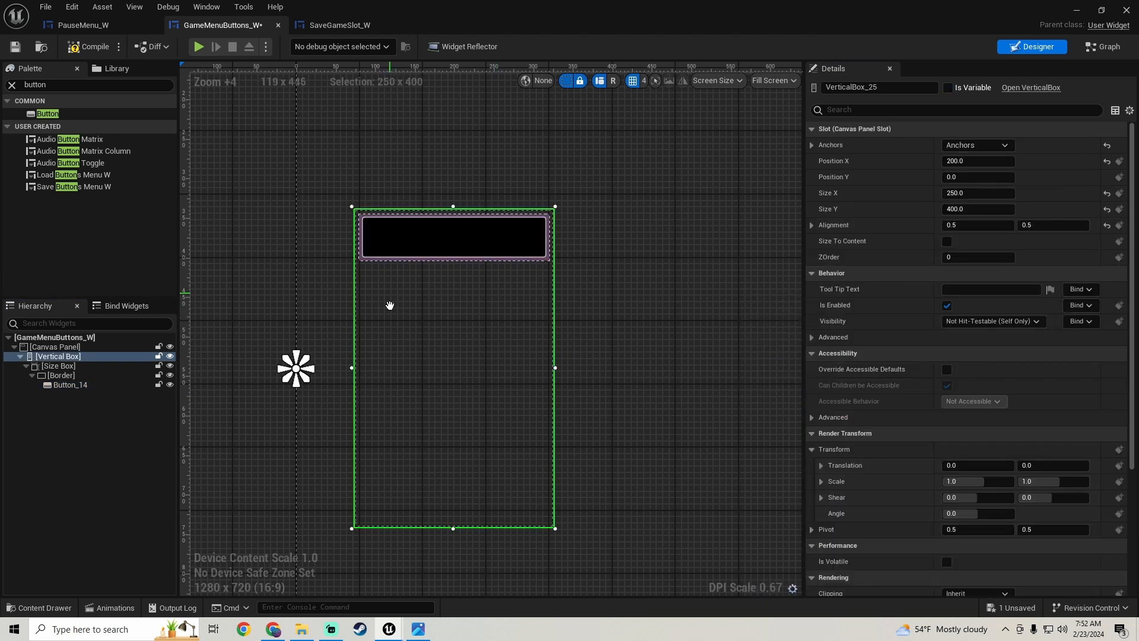
- Set the button's Normal style Outline colour to black with alpha 0 and inspect the button in the layout
{"action": "left_click", "coordinate": [424, 250]}
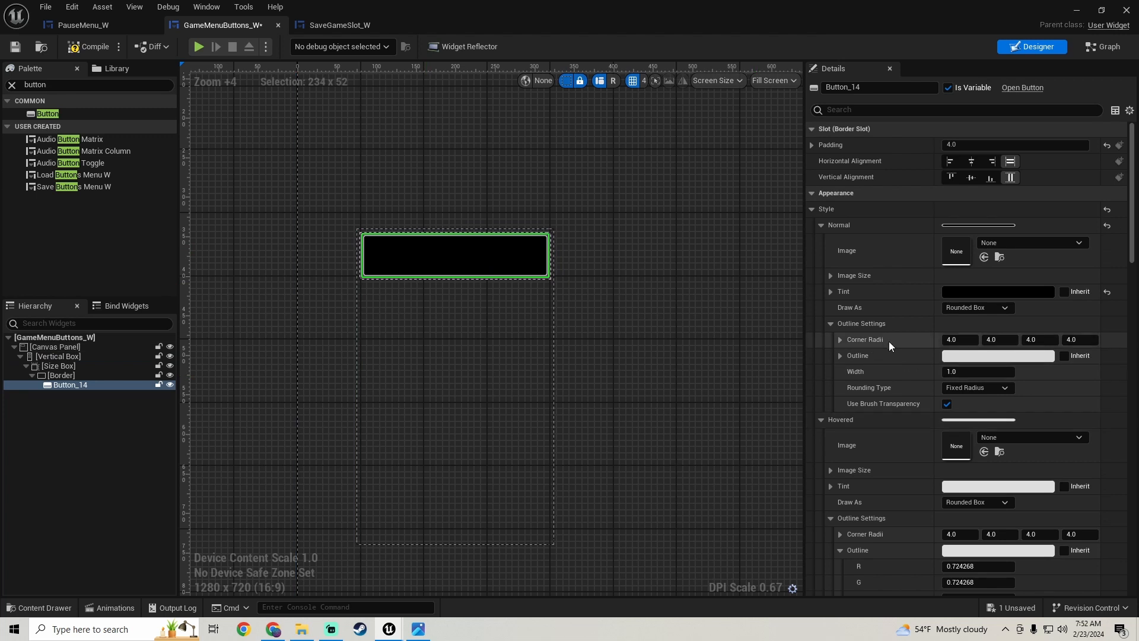
{"action": "scroll", "coordinate": [889, 348], "scroll_direction": "down", "scroll_amount": 1}
{"action": "left_click", "coordinate": [998, 337]}
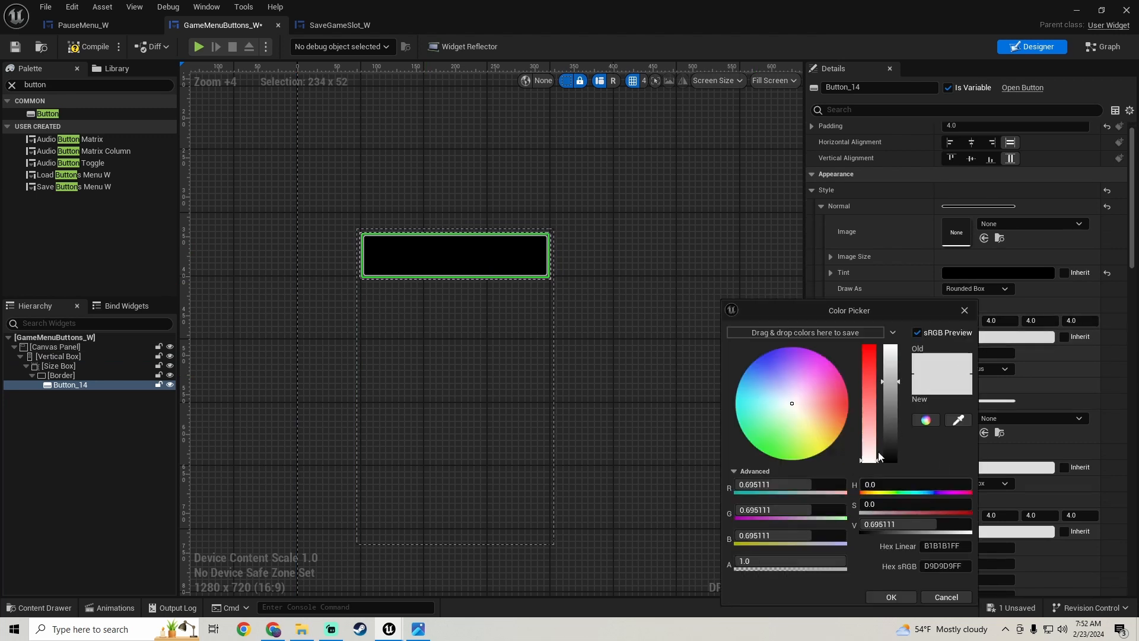
{"action": "left_click_drag", "start_coordinate": [896, 390], "coordinate": [887, 521]}
{"action": "left_click_drag", "start_coordinate": [817, 558], "coordinate": [736, 560]}
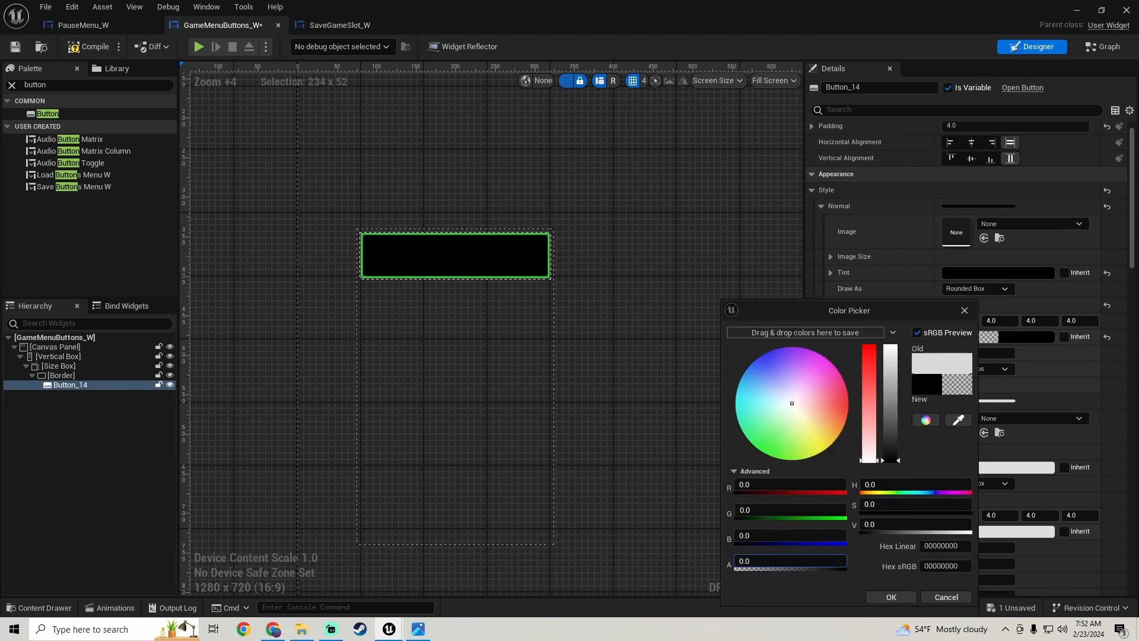
{"action": "left_click", "coordinate": [890, 596]}
{"action": "left_click", "coordinate": [947, 385]}
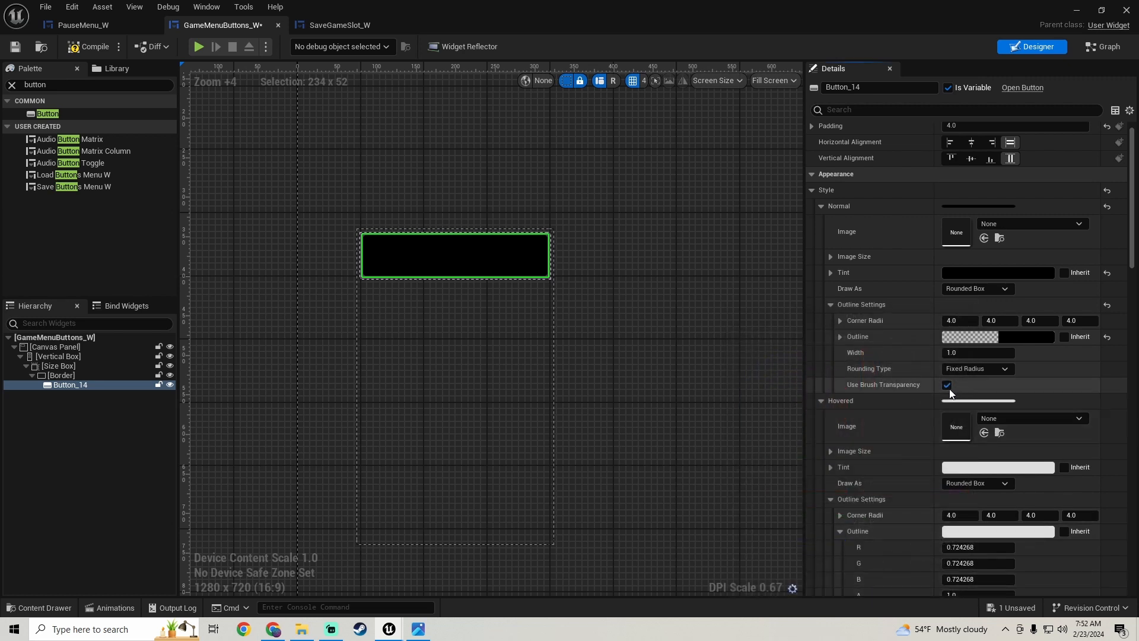
{"action": "left_click", "coordinate": [493, 337]}
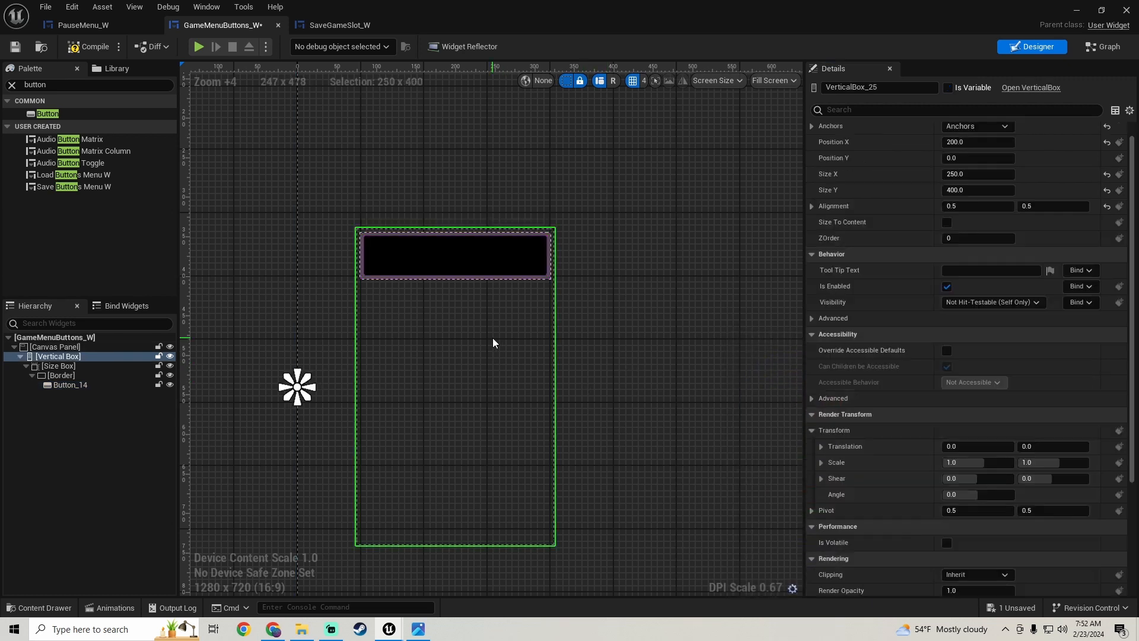
{"action": "scroll", "coordinate": [450, 285], "scroll_direction": "up", "scroll_amount": 2}
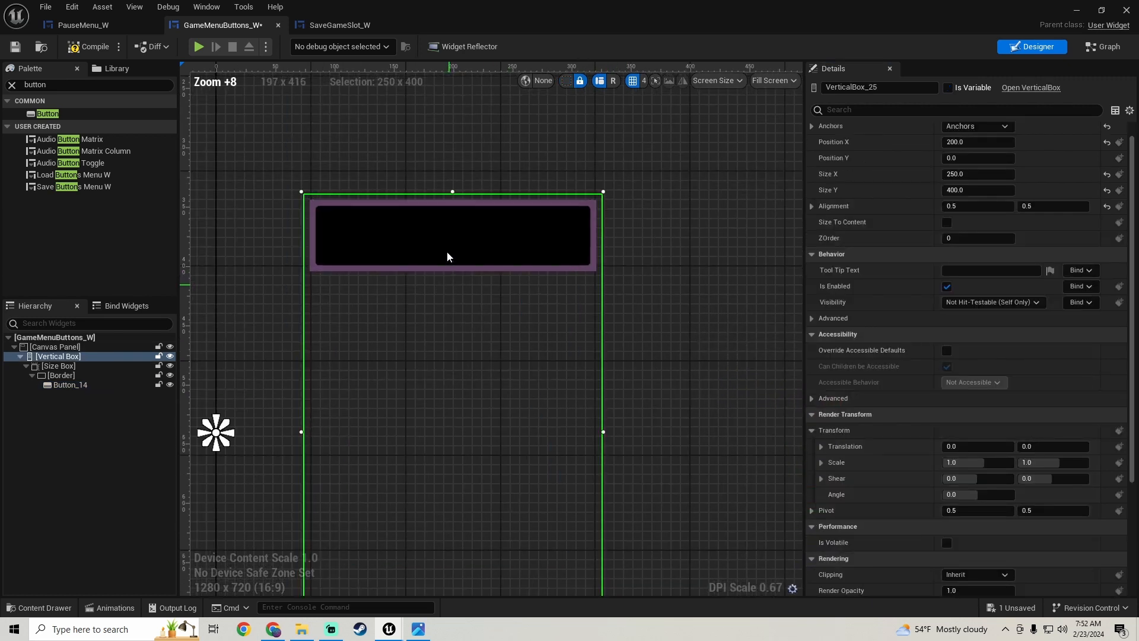
- Set the button's Hovered style Tint to a fully opaque grey with a value of 0.166667
{"action": "left_click", "coordinate": [447, 251]}
{"action": "scroll", "coordinate": [728, 389], "scroll_direction": "down", "scroll_amount": 1}
{"action": "scroll", "coordinate": [864, 309], "scroll_direction": "down", "scroll_amount": 3}
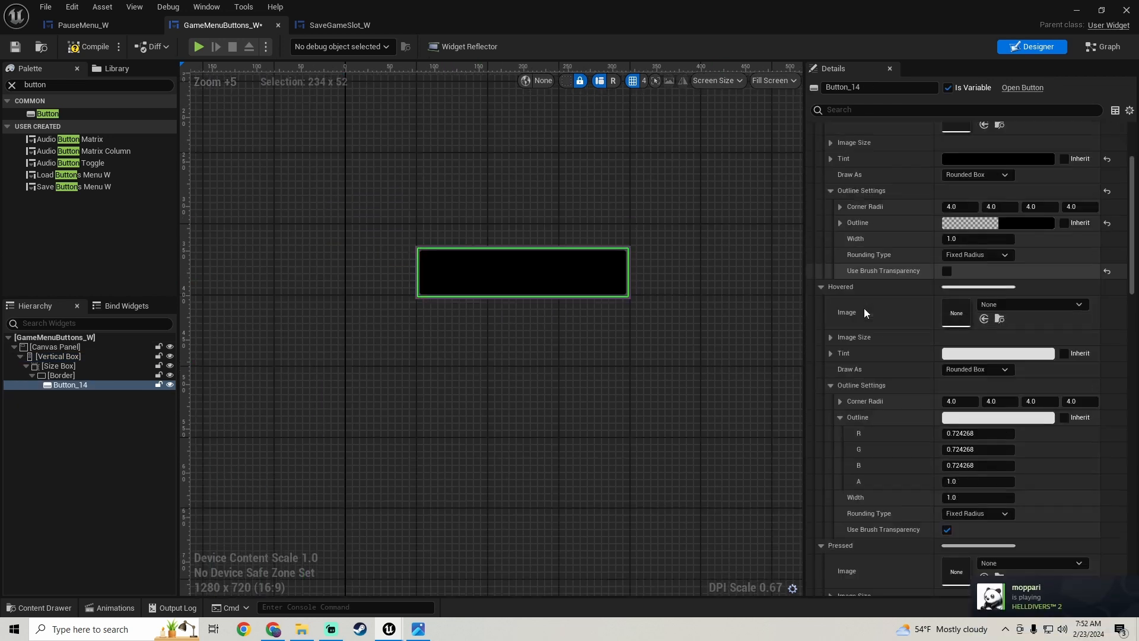
{"action": "left_click", "coordinate": [998, 296]}
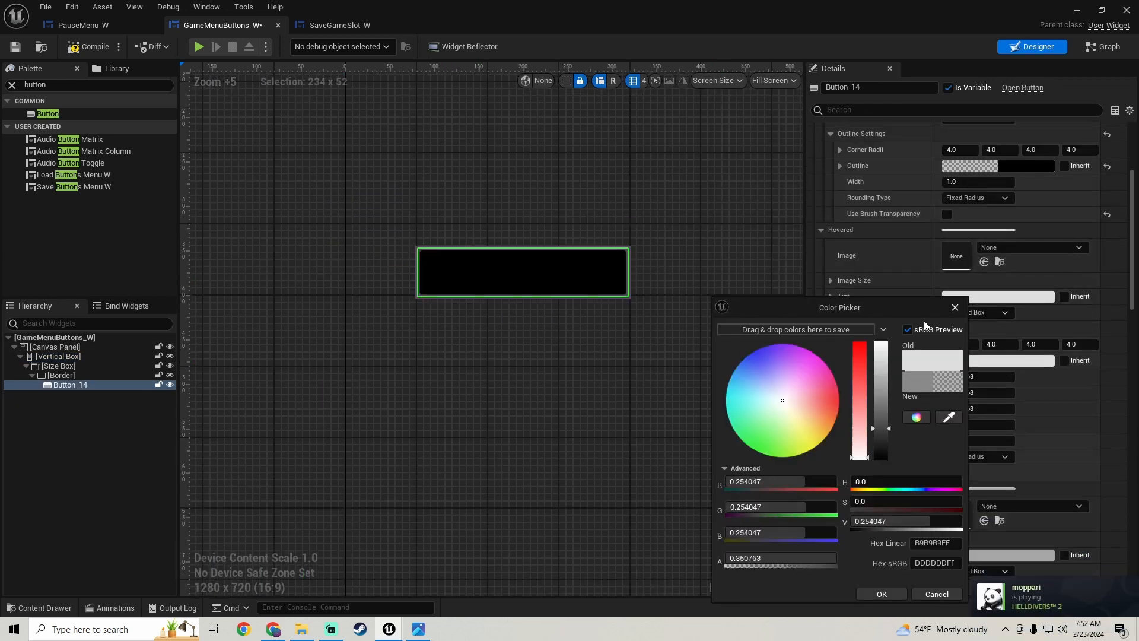
{"action": "left_click_drag", "start_coordinate": [881, 370], "coordinate": [881, 438]}
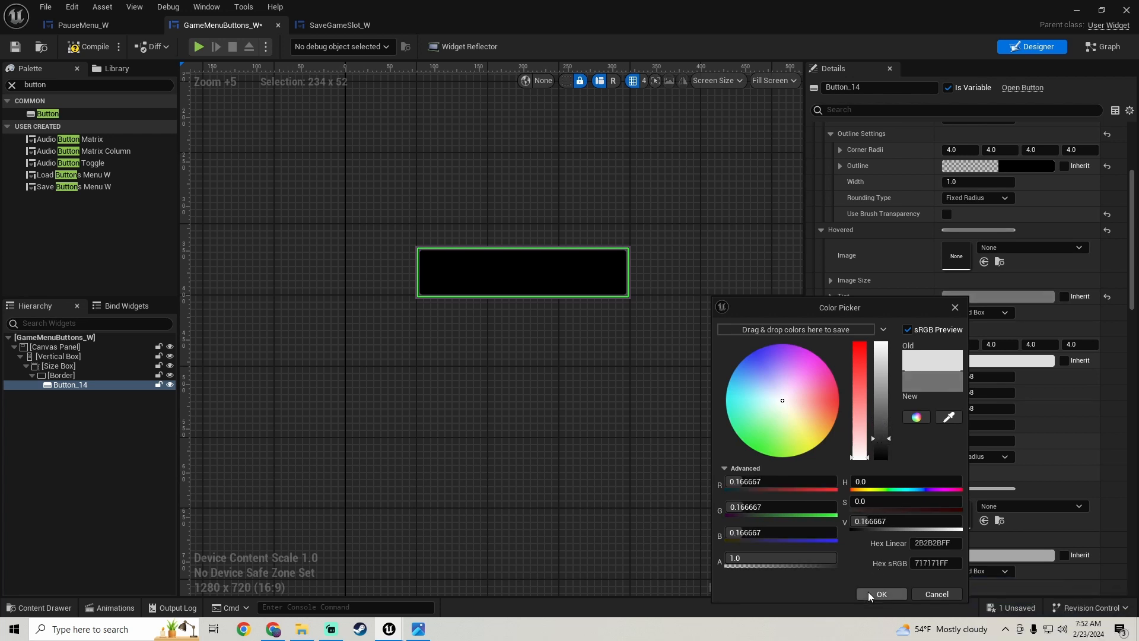
{"action": "left_click", "coordinate": [871, 595]}
- Set the Hovered style Outline colour to black with alpha 0 and disable its Use Brush Transparency option
{"action": "left_click", "coordinate": [959, 356]}
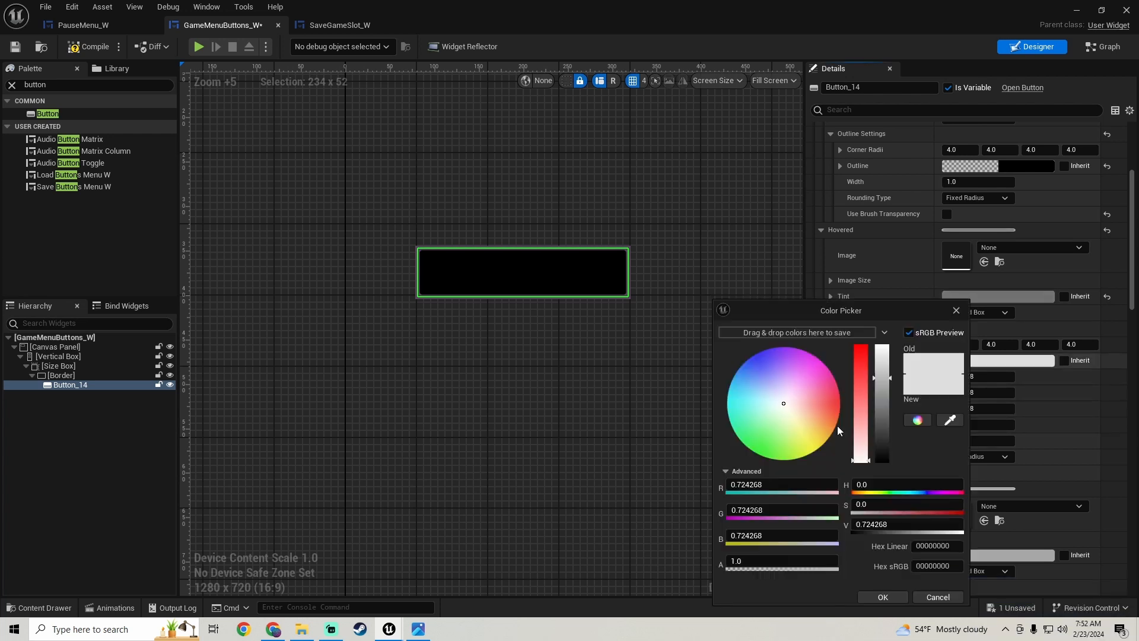
{"action": "left_click_drag", "start_coordinate": [883, 415], "coordinate": [882, 460]}
{"action": "left_click_drag", "start_coordinate": [818, 561], "coordinate": [728, 562]}
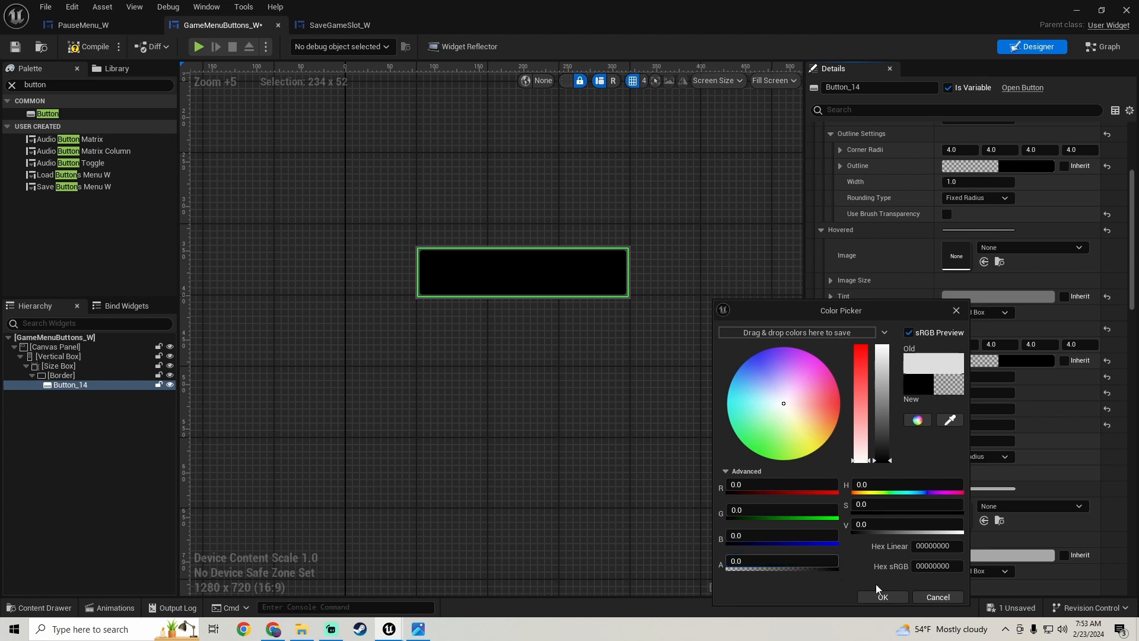
{"action": "left_click", "coordinate": [887, 599]}
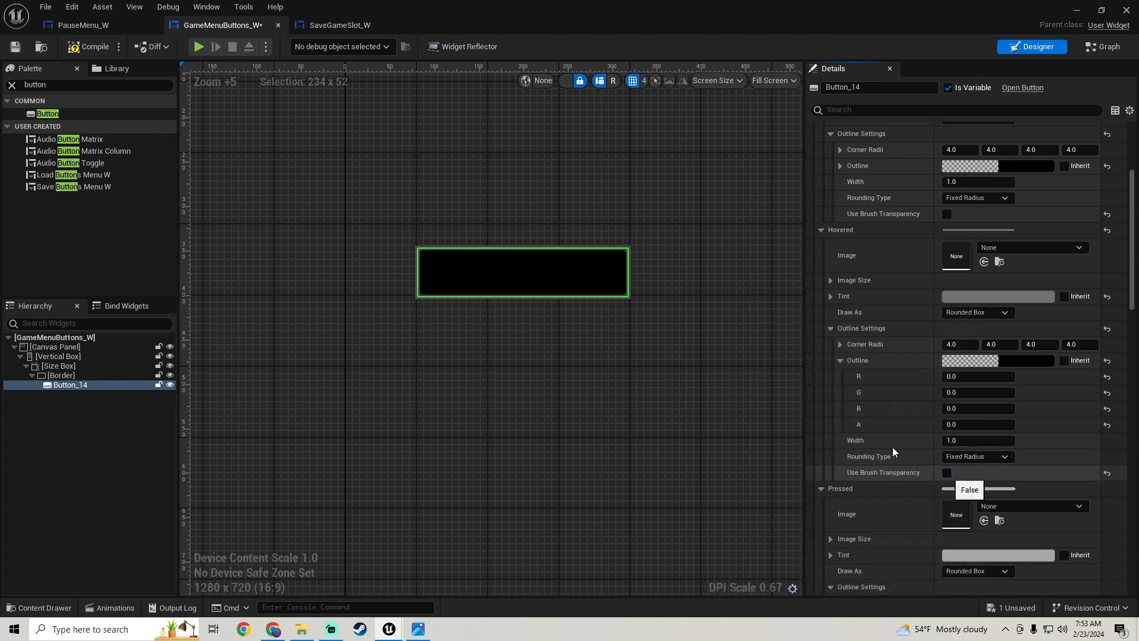
{"action": "left_click", "coordinate": [881, 364]}
- Set the button's Pressed style Tint to fully opaque black
{"action": "scroll", "coordinate": [879, 367], "scroll_direction": "down", "scroll_amount": 5}
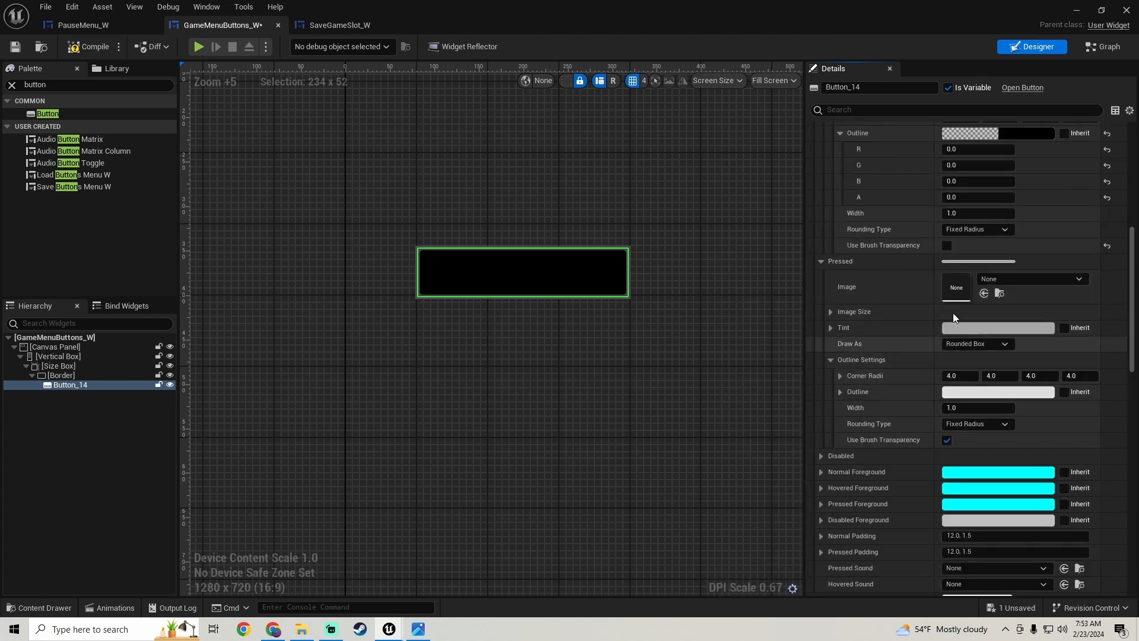
{"action": "left_click", "coordinate": [972, 329]}
{"action": "left_click_drag", "start_coordinate": [883, 430], "coordinate": [883, 466]}
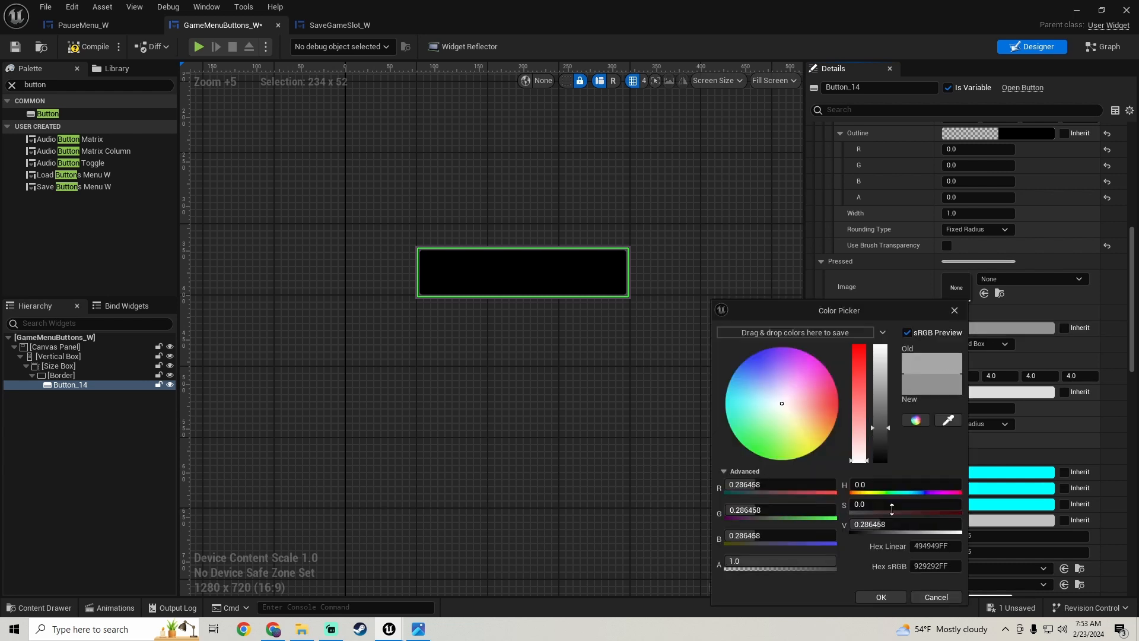
{"action": "left_click", "coordinate": [882, 597]}
- Set the Pressed style Outline colour to black with alpha 0 and disable its Use Brush Transparency option
{"action": "left_click", "coordinate": [973, 393]}
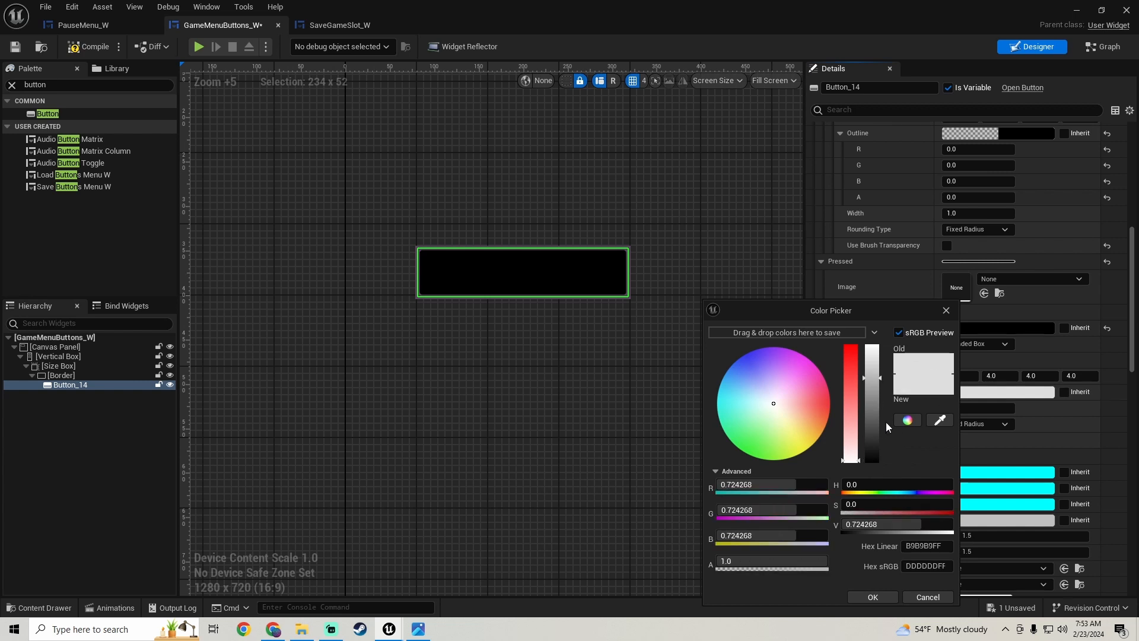
{"action": "left_click_drag", "start_coordinate": [884, 422], "coordinate": [884, 466]}
{"action": "left_click_drag", "start_coordinate": [822, 561], "coordinate": [718, 561]}
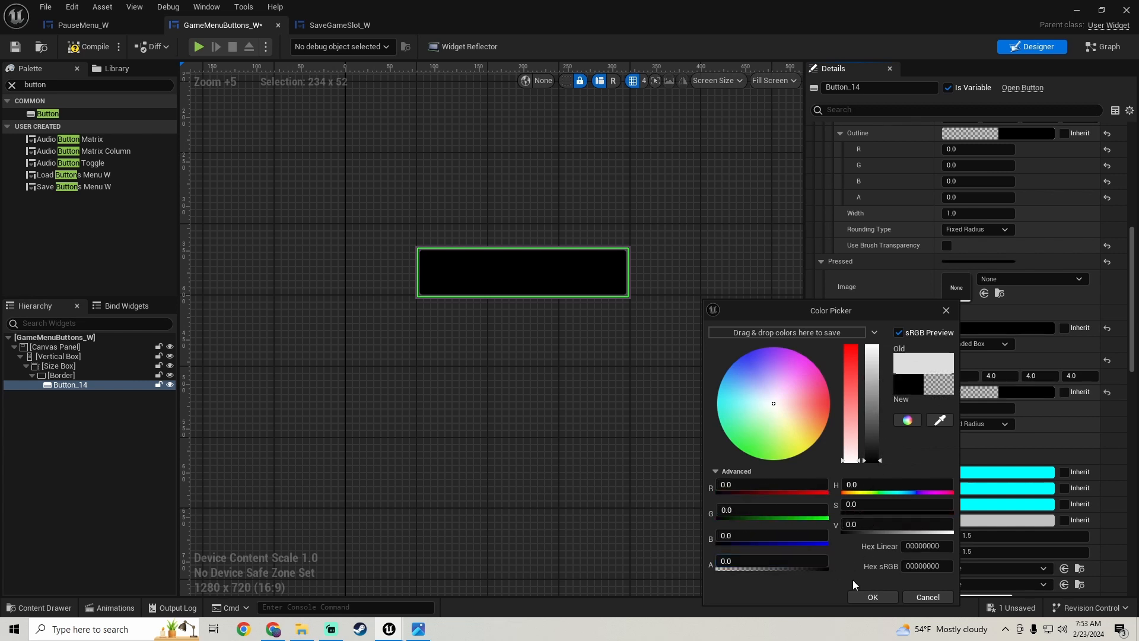
{"action": "left_click", "coordinate": [870, 595]}
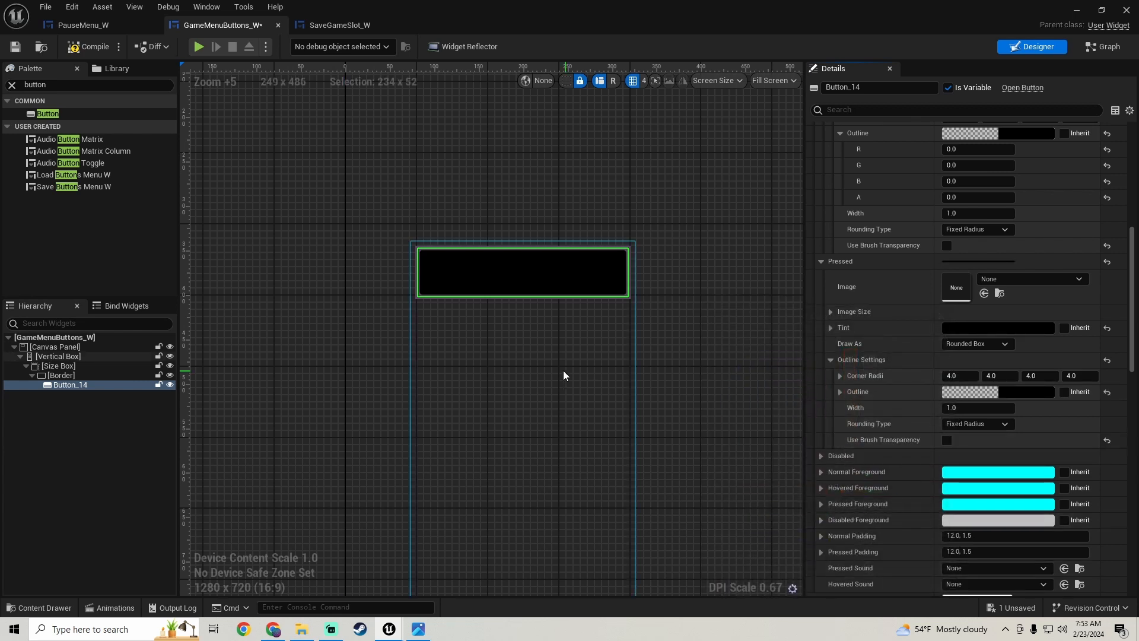
- Inspect the styled button in the layout and compile and save the GameMenuButtons_W widget
{"action": "left_click", "coordinate": [476, 329]}
{"action": "scroll", "coordinate": [496, 319], "scroll_direction": "up", "scroll_amount": 1}
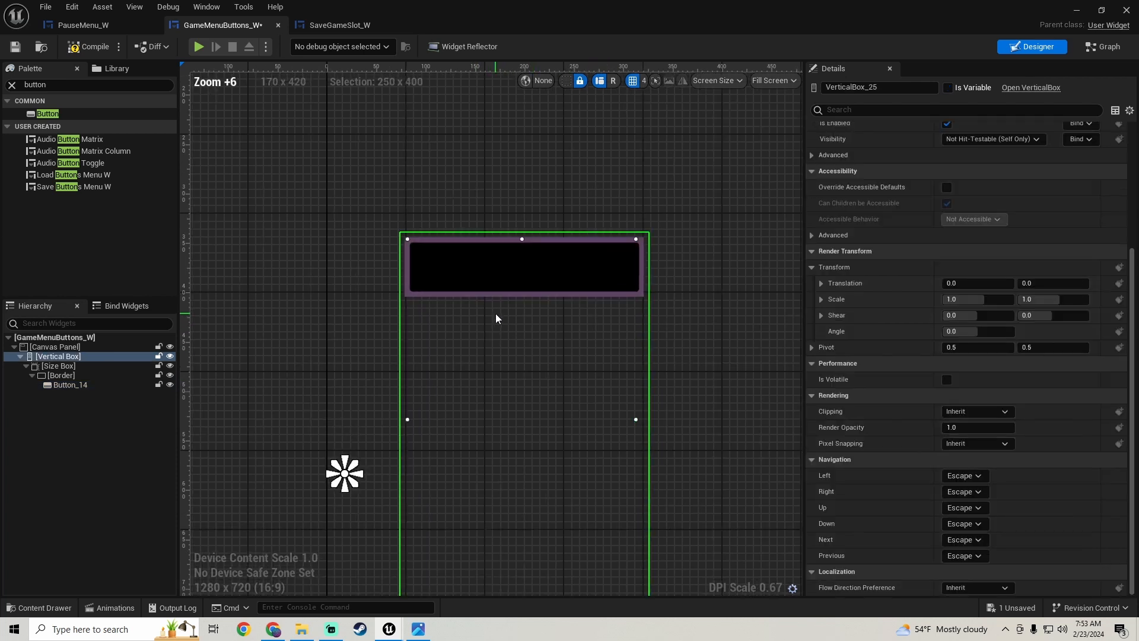
{"action": "scroll", "coordinate": [496, 313], "scroll_direction": "up", "scroll_amount": 1}
{"action": "scroll", "coordinate": [518, 329], "scroll_direction": "down", "scroll_amount": 2}
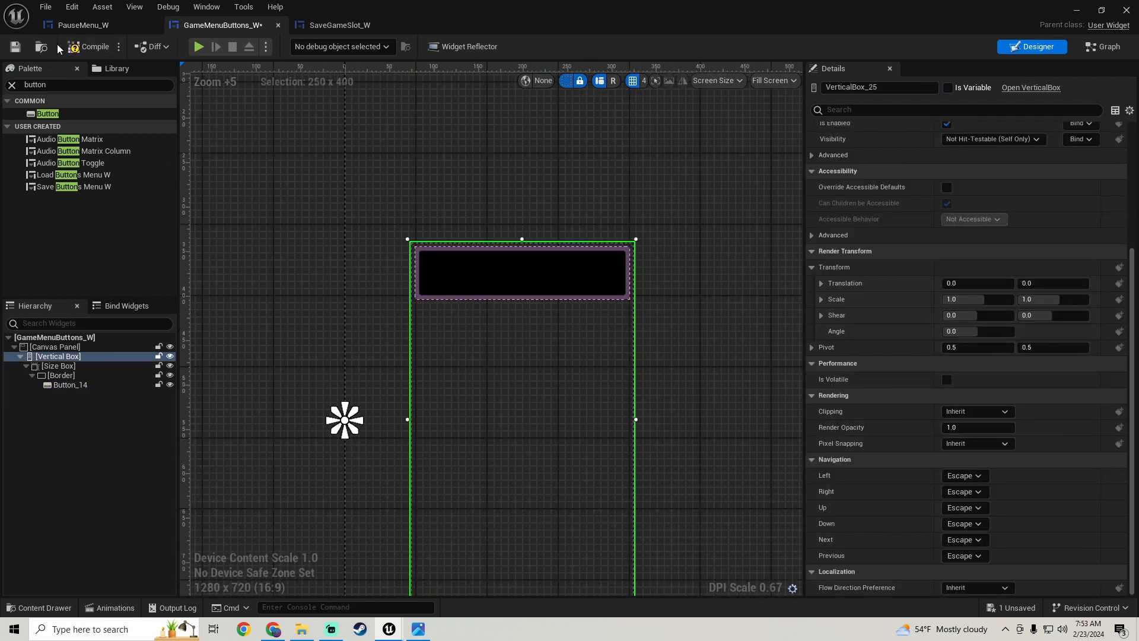
{"action": "left_click", "coordinate": [88, 47]}
- Consult the reference hierarchy screenshot and add a Horizontal Box inside the button
{"action": "left_click", "coordinate": [417, 628]}
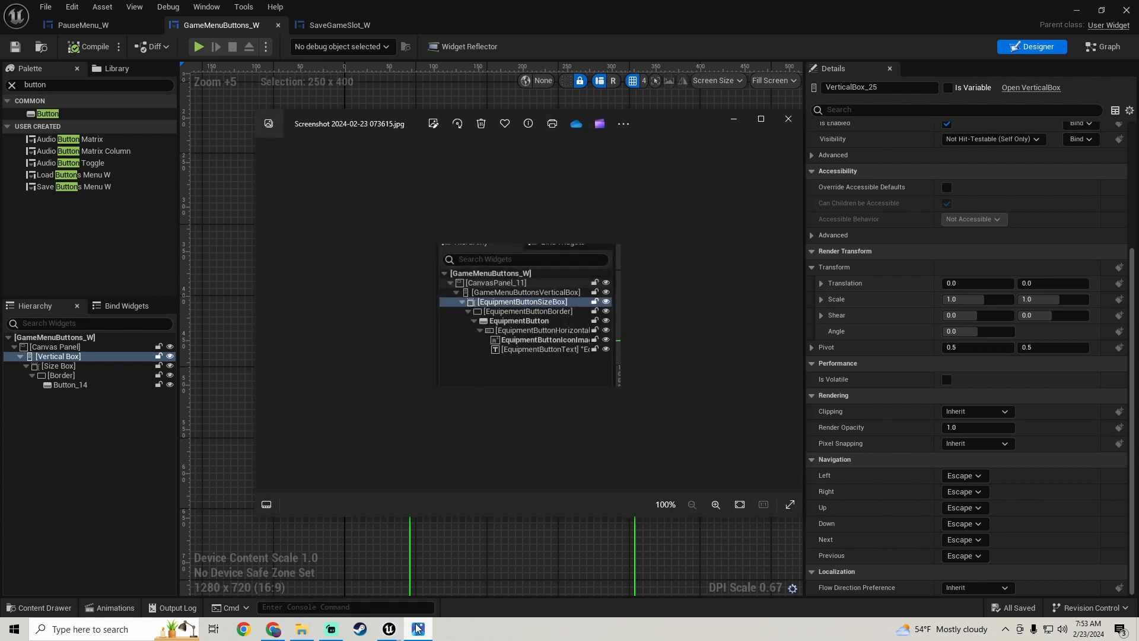
{"action": "left_click", "coordinate": [418, 628]}
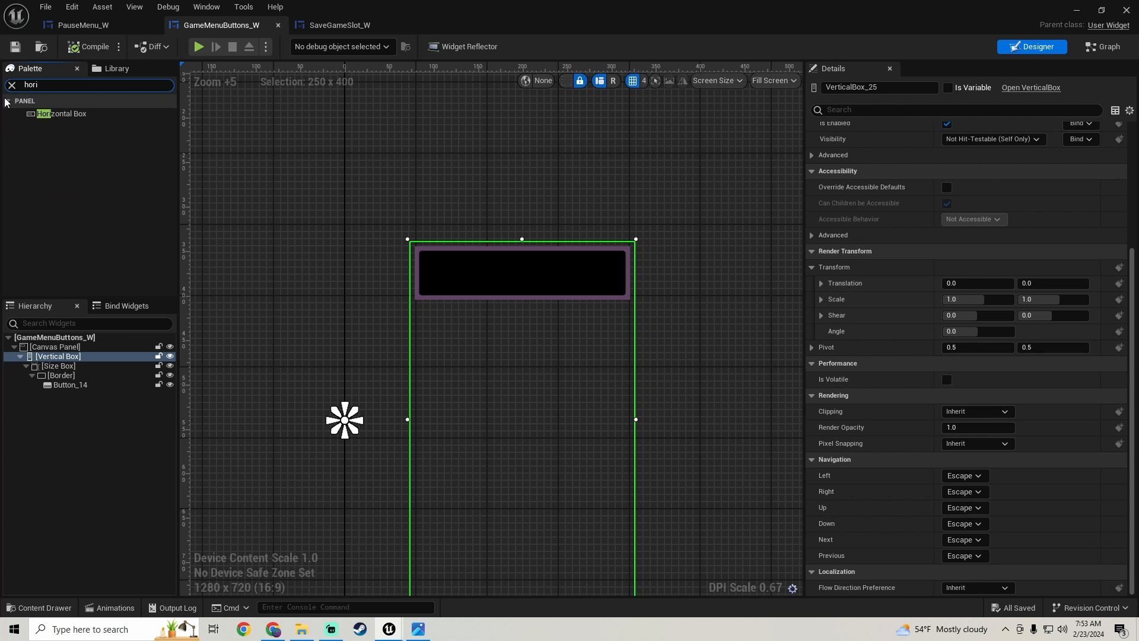
{"action": "left_click_drag", "start_coordinate": [47, 113], "coordinate": [87, 420]}
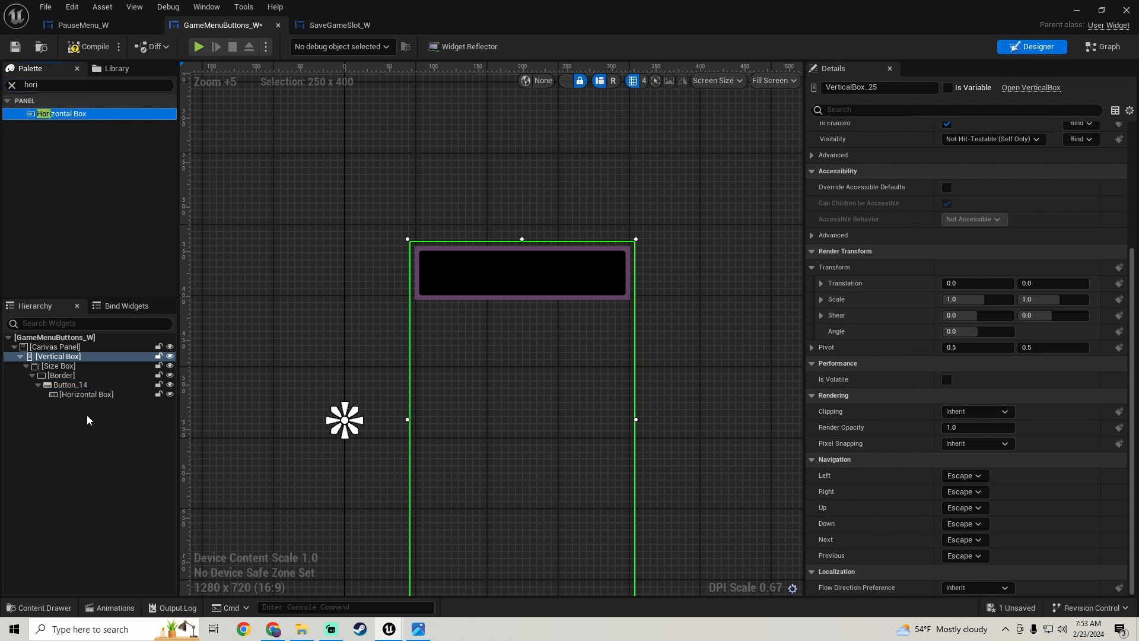
- Check the reference hierarchy screenshot again and add an Image widget inside the Horizontal Box
{"action": "left_click", "coordinate": [418, 630]}
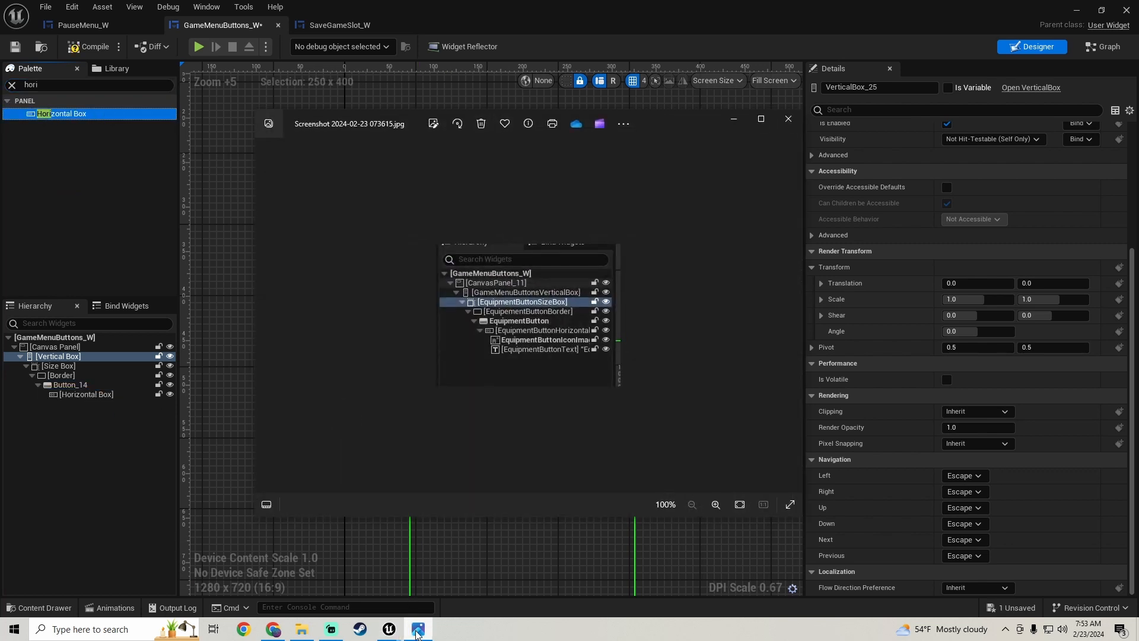
{"action": "left_click", "coordinate": [418, 630]}
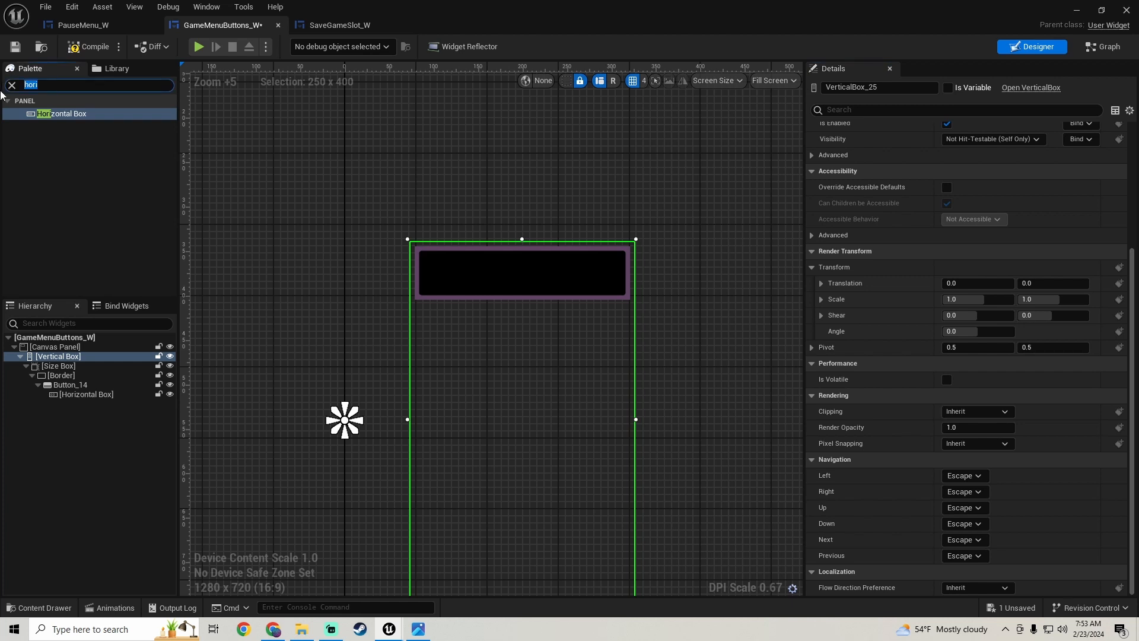
{"action": "type", "text": "image"}
{"action": "left_click_drag", "start_coordinate": [47, 113], "coordinate": [113, 399]}
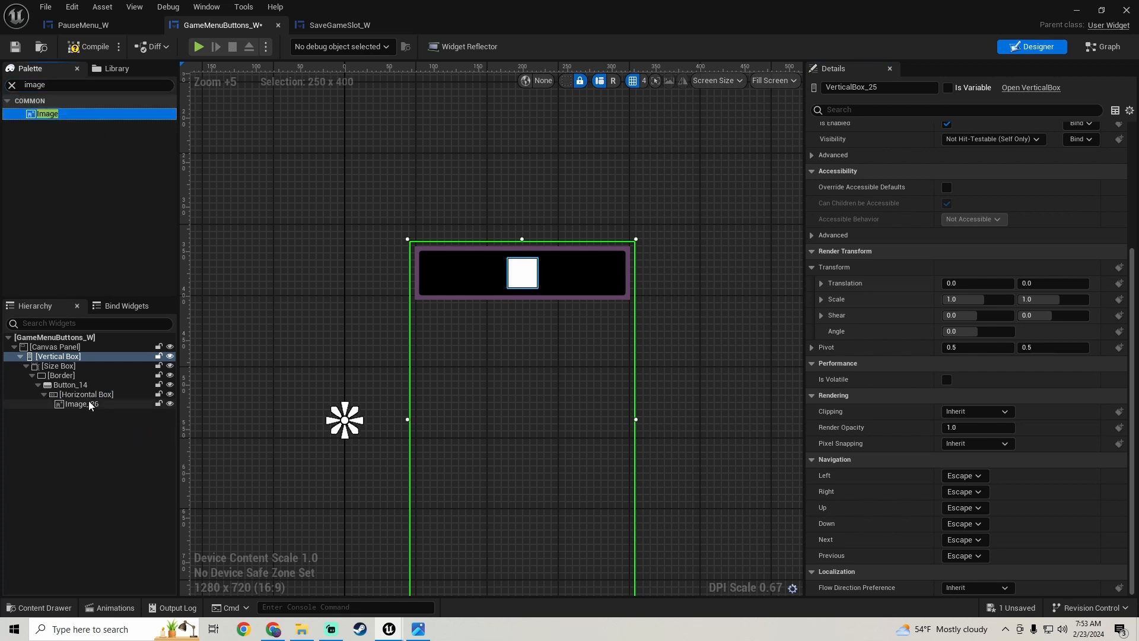
- Try left and top alignment for the image within its Horizontal Box slot
{"action": "left_click", "coordinate": [87, 405]}
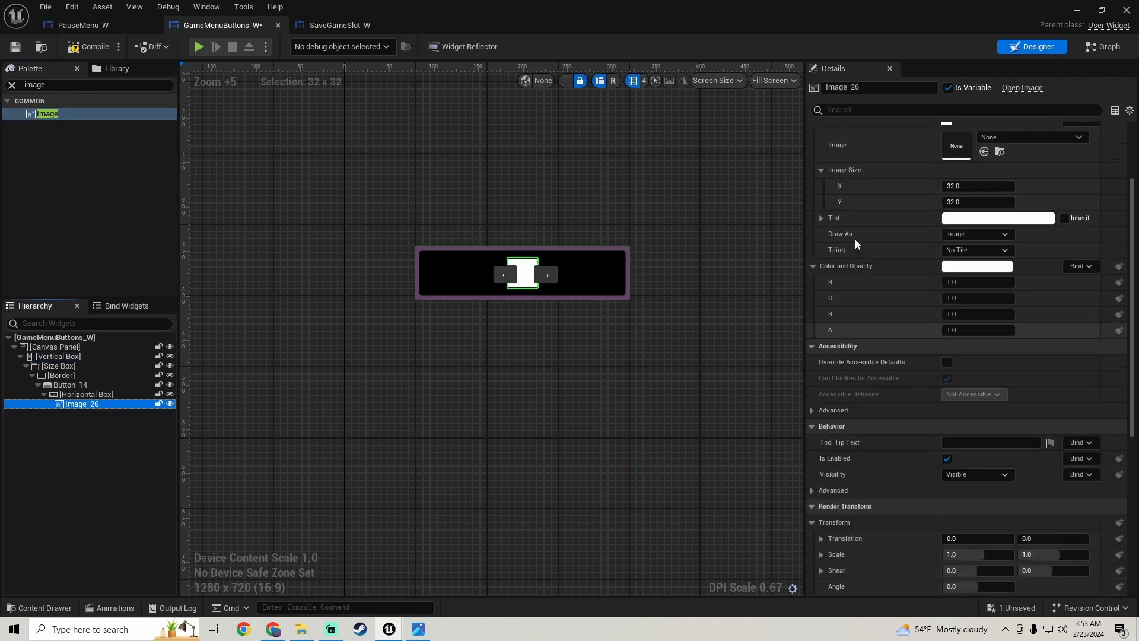
{"action": "scroll", "coordinate": [855, 239], "scroll_direction": "up", "scroll_amount": 3}
{"action": "left_click", "coordinate": [950, 178]}
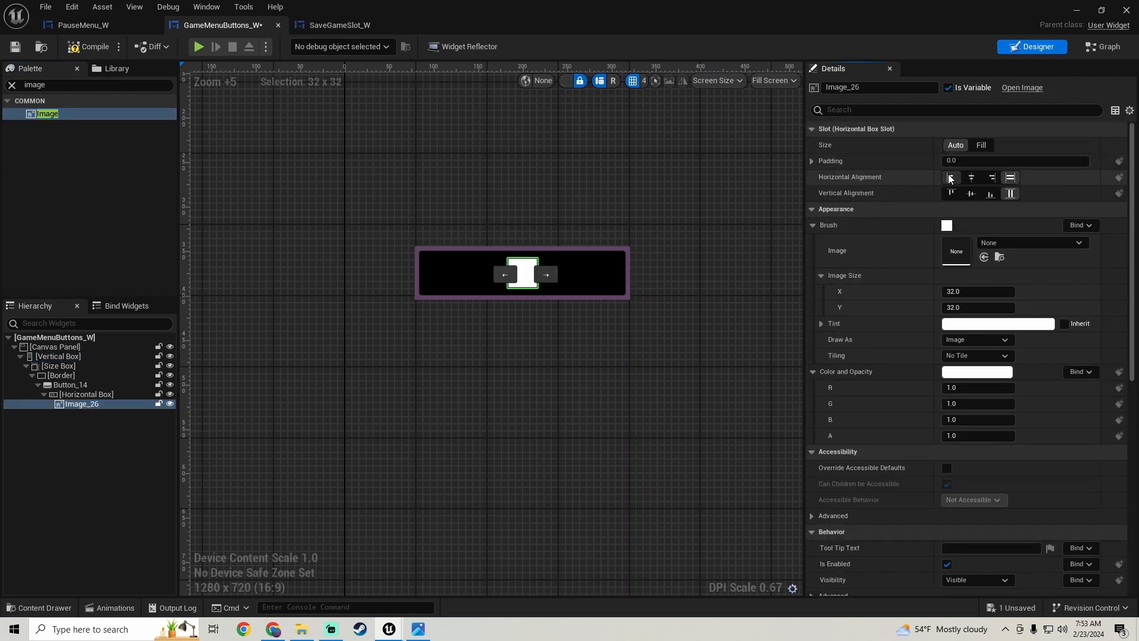
{"action": "left_click", "coordinate": [951, 193]}
{"action": "left_click", "coordinate": [1011, 194]}
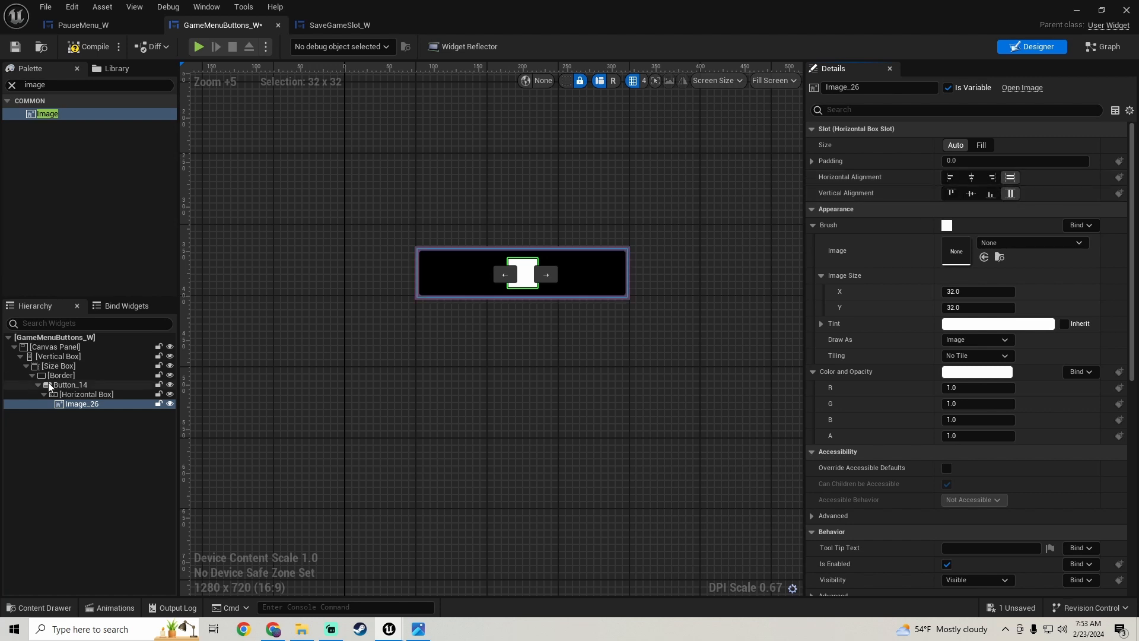
- Set the Horizontal Box to fill the button slot both horizontally and vertically
{"action": "left_click", "coordinate": [101, 396]}
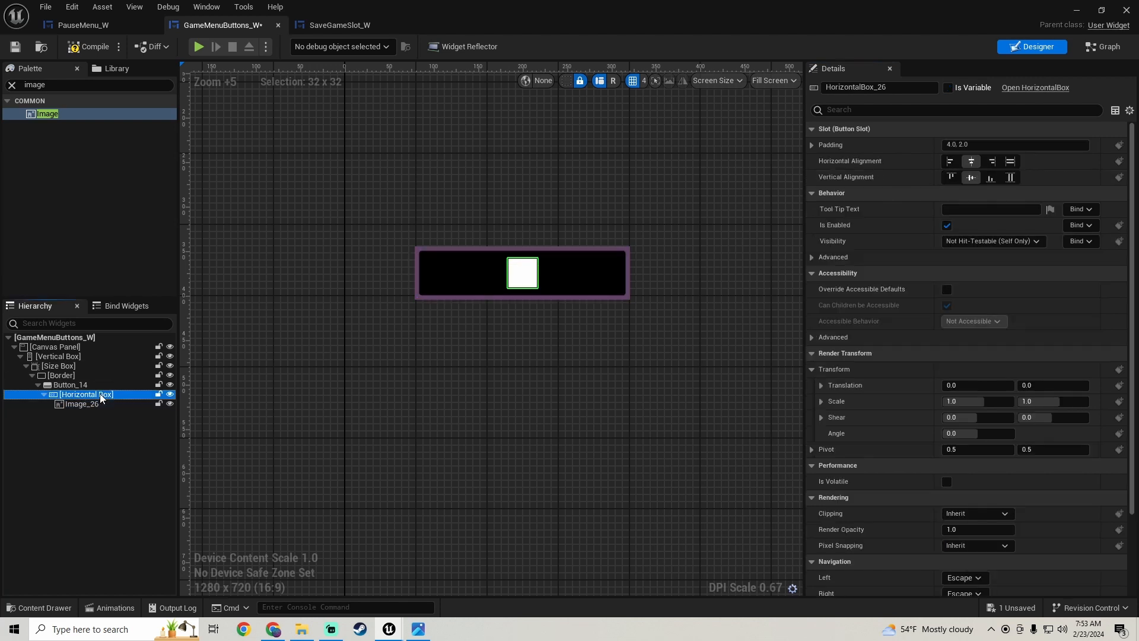
{"action": "left_click", "coordinate": [1011, 162]}
{"action": "left_click", "coordinate": [1010, 177]}
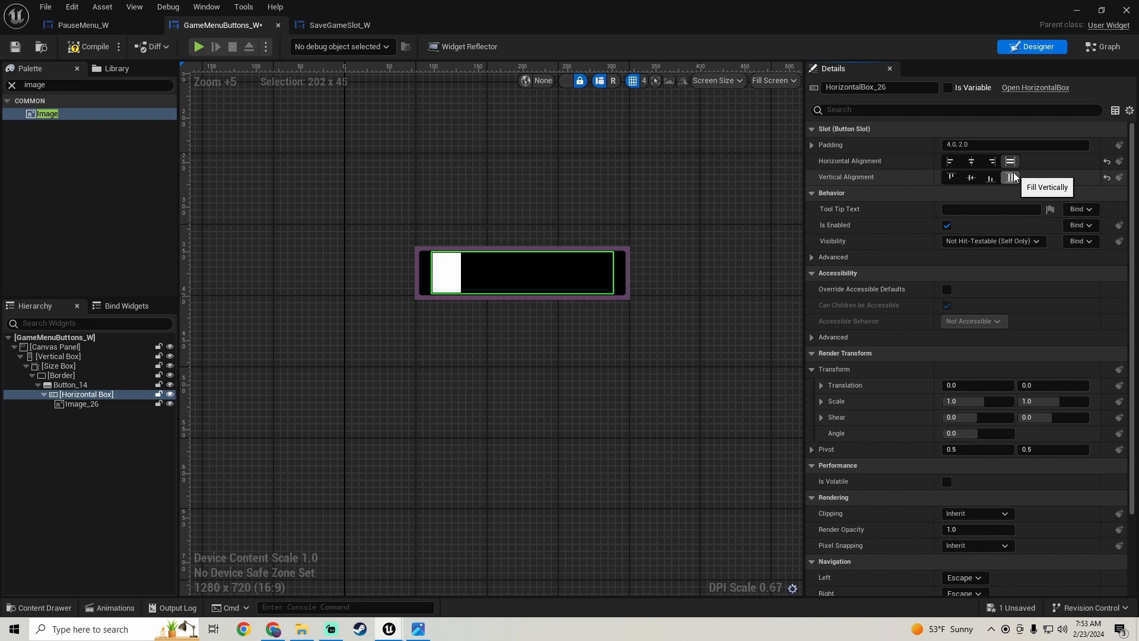
- Try Image Size X values of 64 and 40 for the image in the Horizontal Box
{"action": "left_click", "coordinate": [89, 404]}
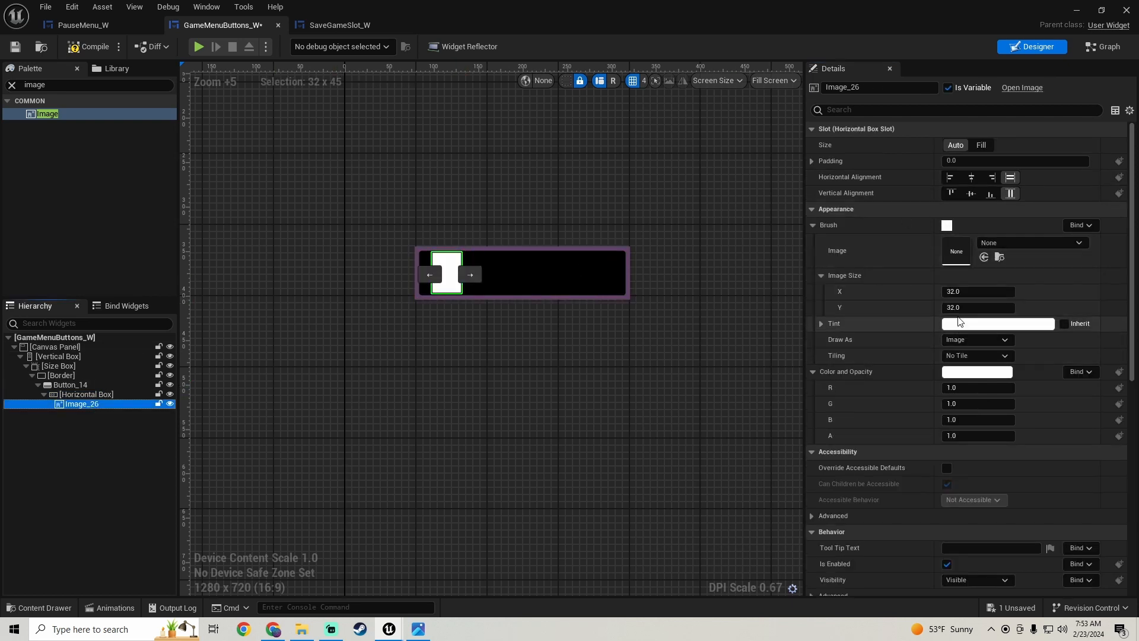
{"action": "left_click", "coordinate": [1008, 292]}
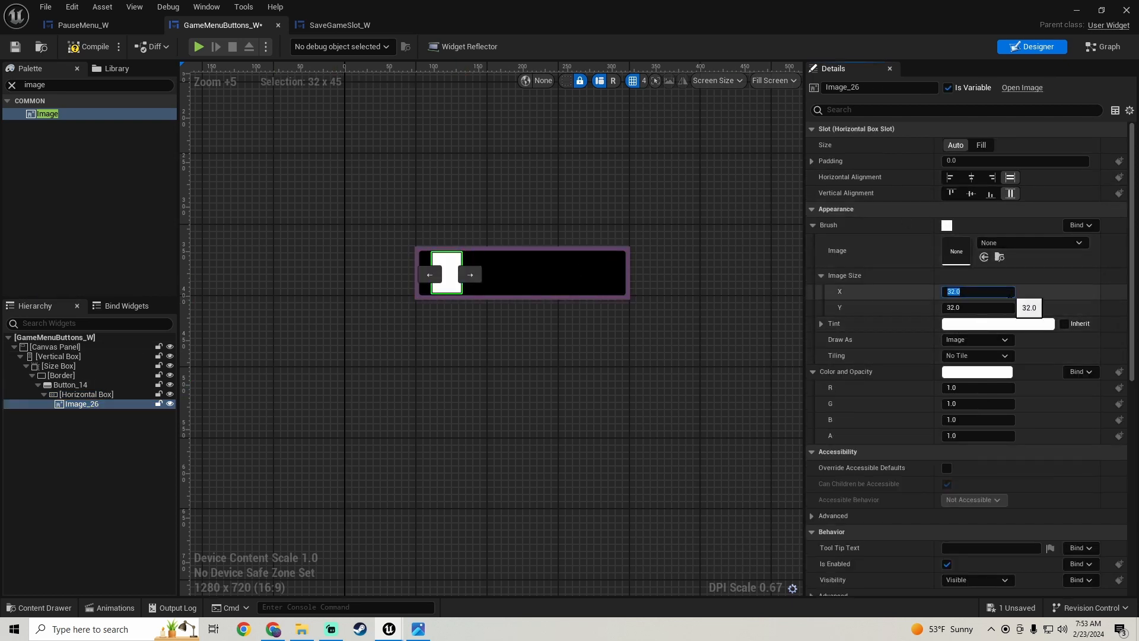
{"action": "type", "text": "64"}
{"action": "key", "text": "Return"}
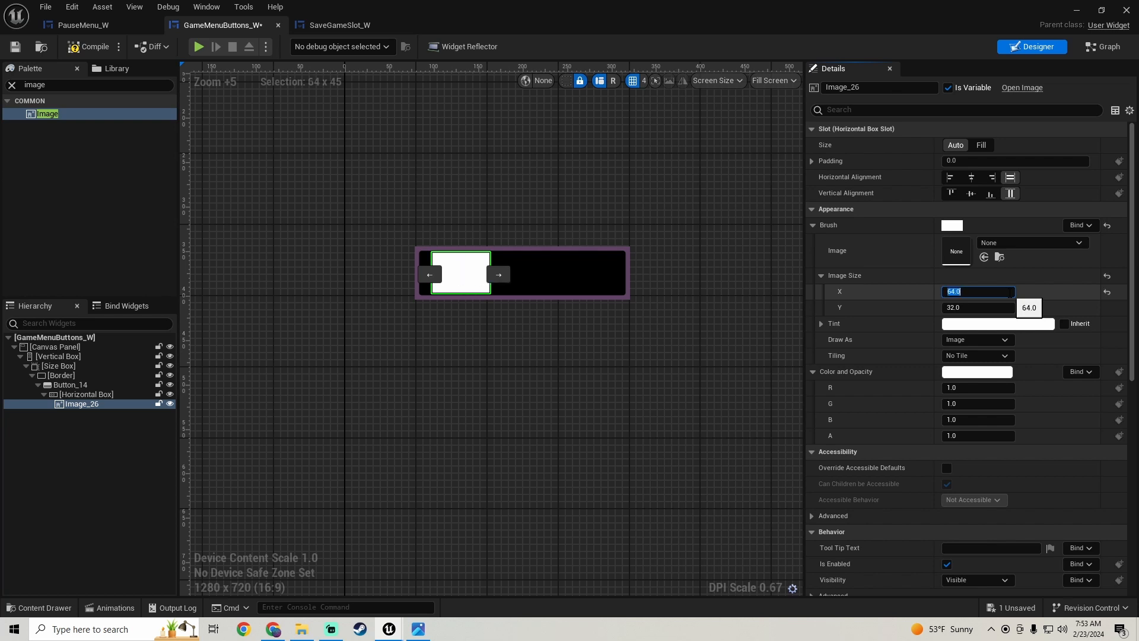
{"action": "type", "text": "40"}
{"action": "key", "text": "Return"}
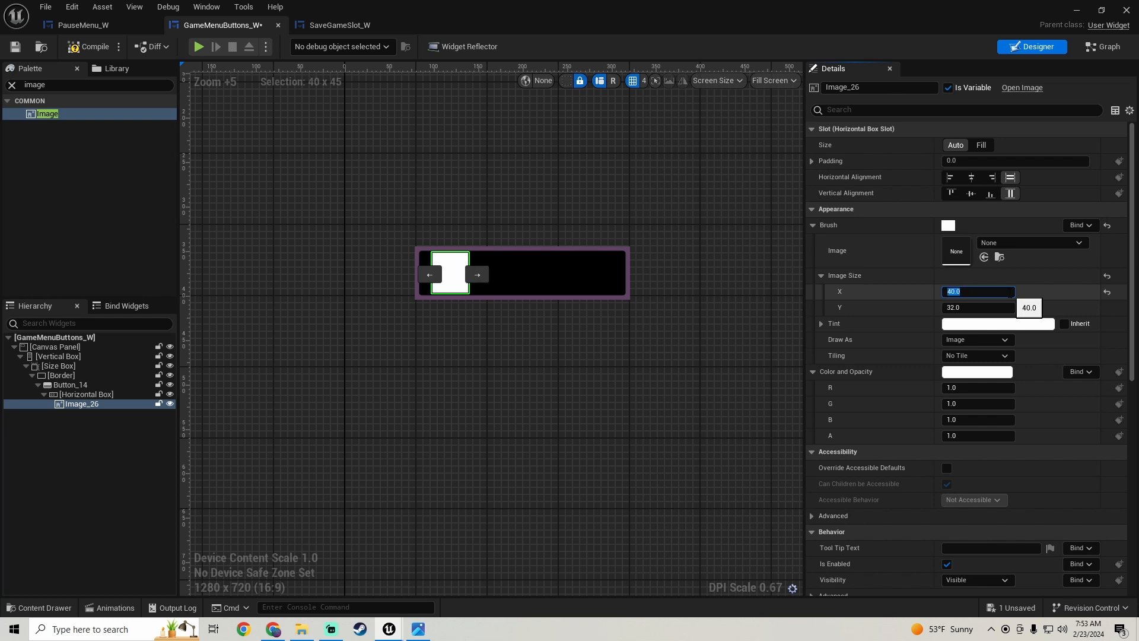
- Examine the size box around the button and compare the widget hierarchy with the reference screenshot
{"action": "scroll", "coordinate": [439, 333], "scroll_direction": "down", "scroll_amount": 3}
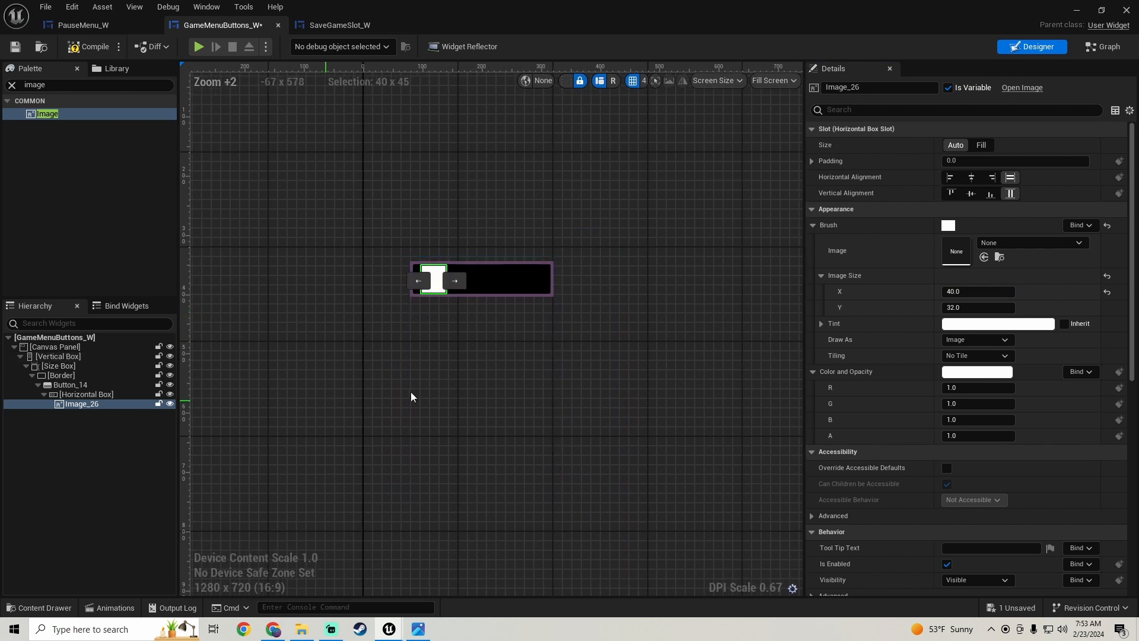
{"action": "left_click", "coordinate": [89, 367]}
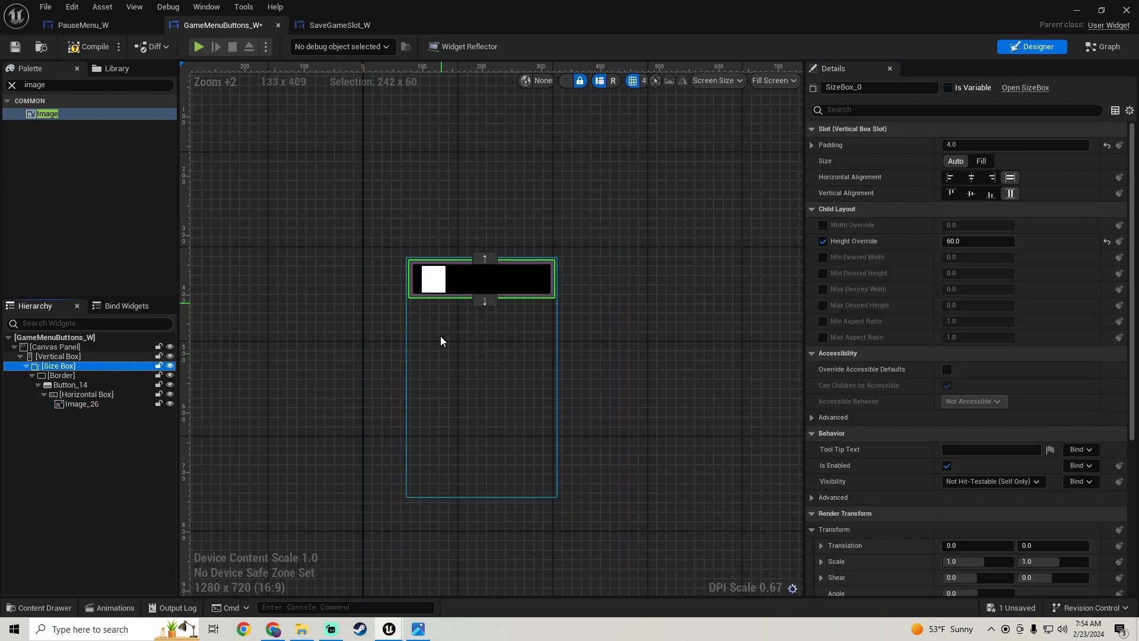
{"action": "left_click", "coordinate": [420, 629]}
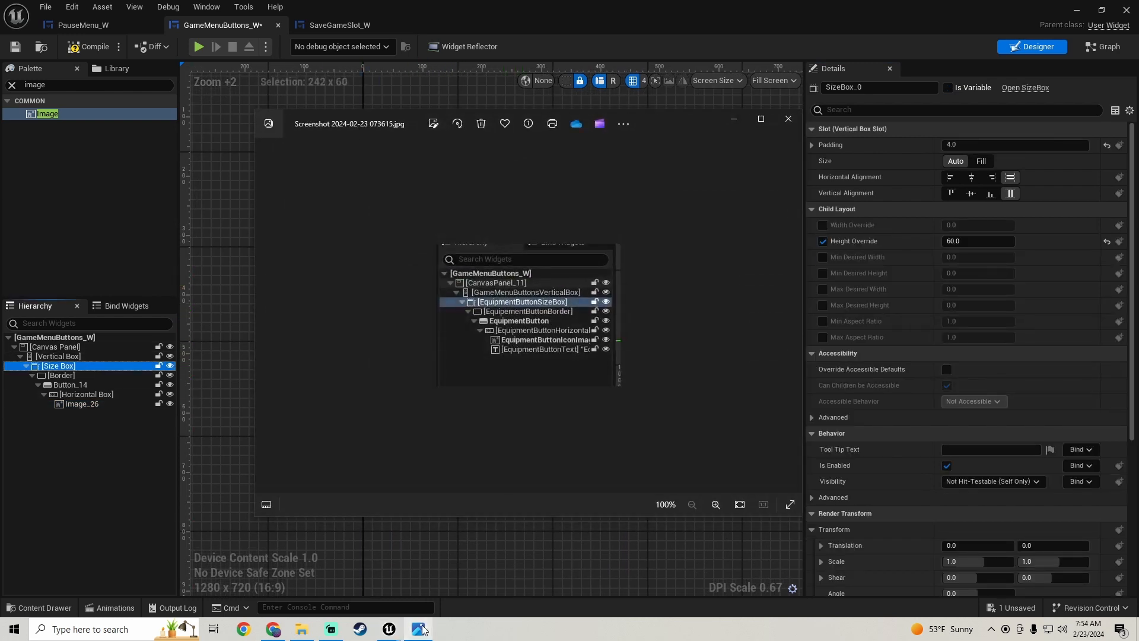
{"action": "left_click", "coordinate": [420, 628]}
{"action": "scroll", "coordinate": [488, 334], "scroll_direction": "up", "scroll_amount": 1}
{"action": "mouse_move", "coordinate": [488, 333]}
{"action": "right_mouse_down"}
{"action": "mouse_move", "coordinate": [509, 358]}
{"action": "mouse_move", "coordinate": [509, 383]}
{"action": "mouse_move", "coordinate": [499, 330]}
{"action": "right_mouse_up"}
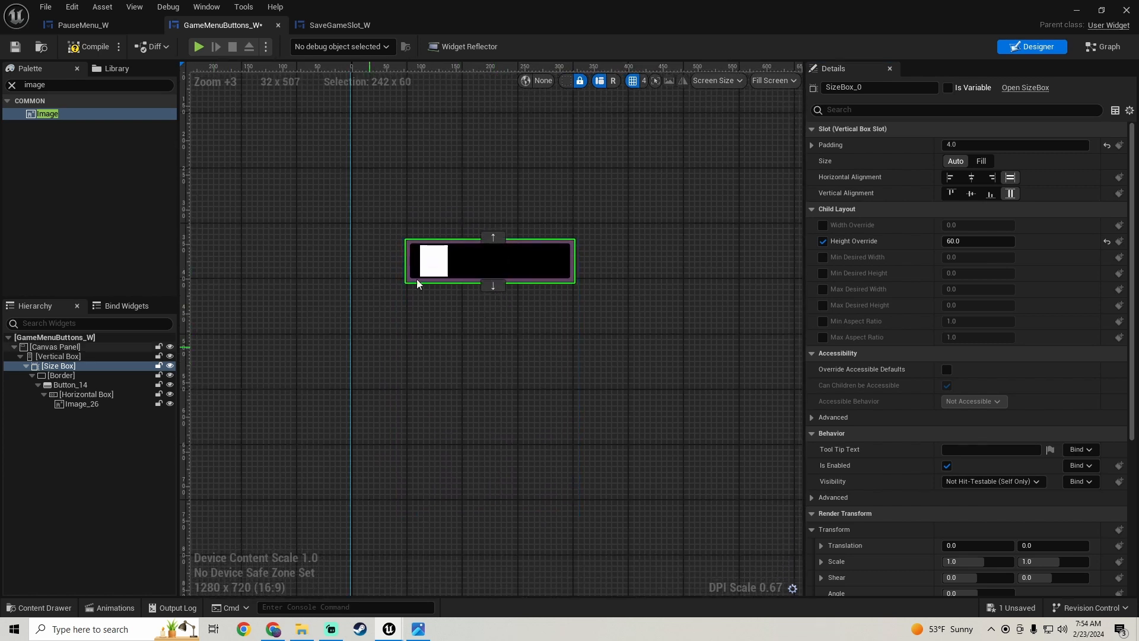
- Set the image's Image Size X to 45 and save the widget
{"action": "left_click", "coordinate": [73, 400]}
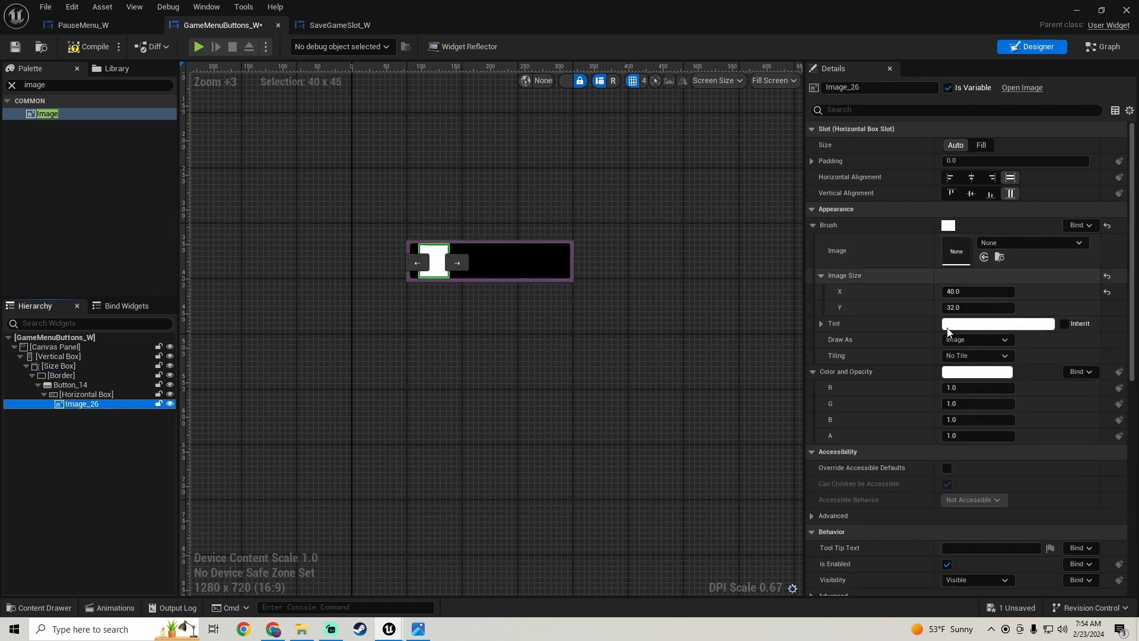
{"action": "left_click", "coordinate": [976, 292]}
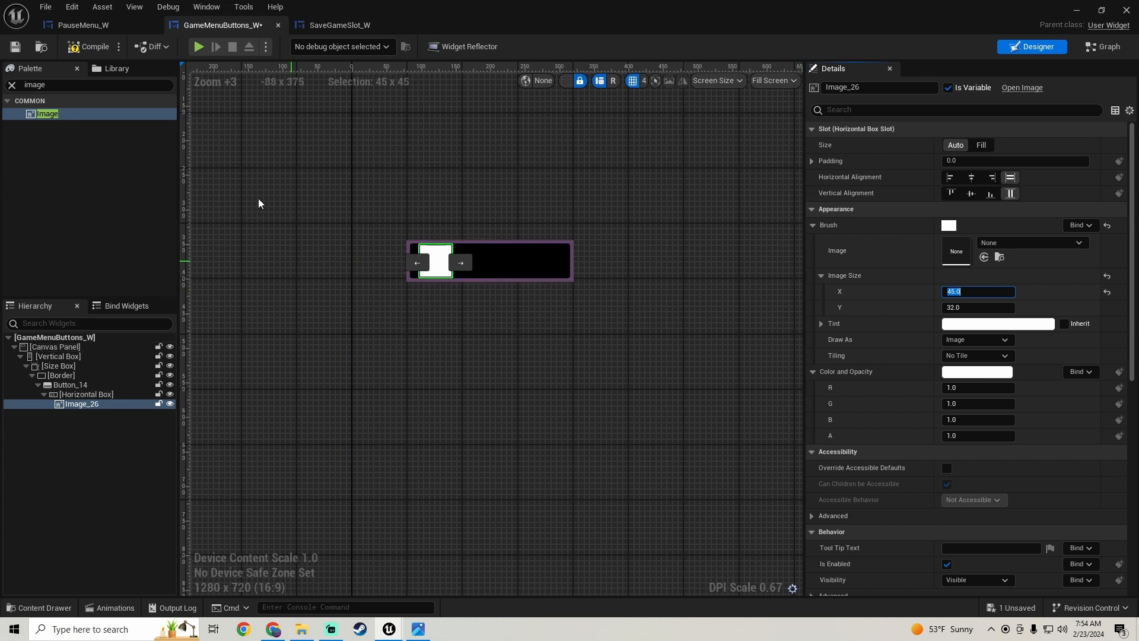
{"action": "key", "text": "ctrl+s"}
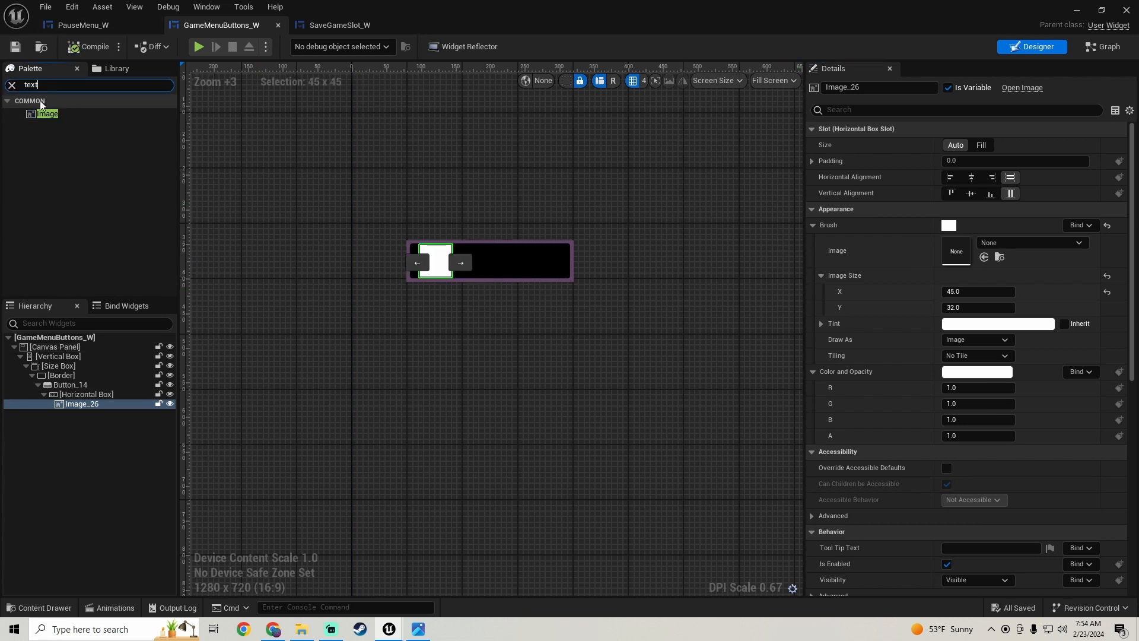
- Add a Text block after the image in the Horizontal Box and set its font family to LEMONMILK-Regular_Font
{"action": "left_click_drag", "start_coordinate": [51, 128], "coordinate": [81, 412]}
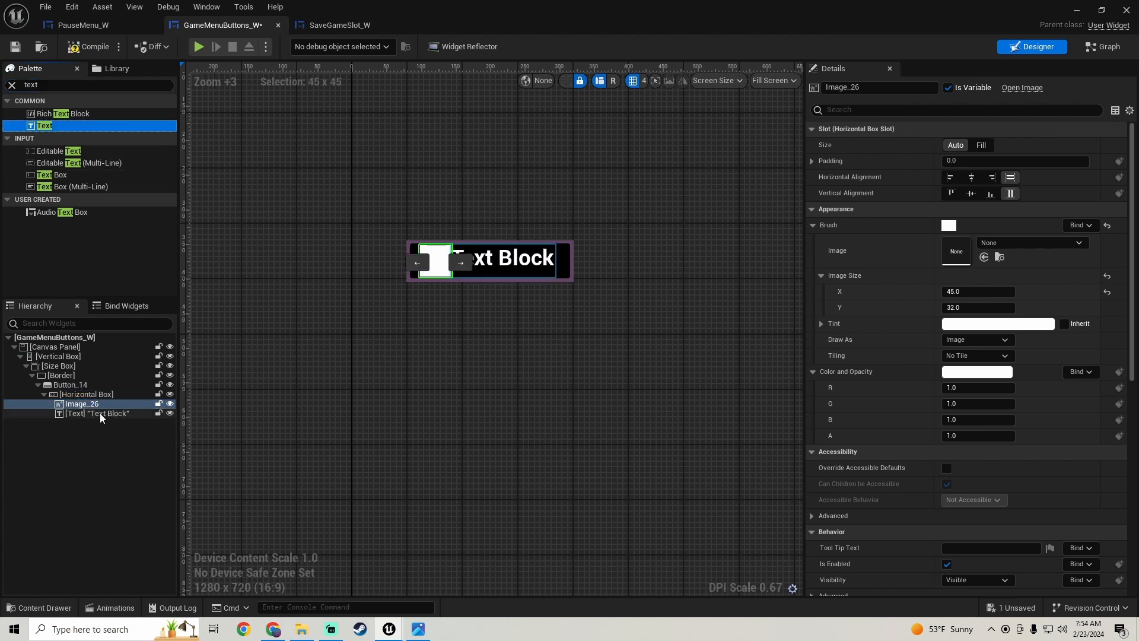
{"action": "left_click", "coordinate": [100, 413]}
{"action": "left_click", "coordinate": [976, 353]}
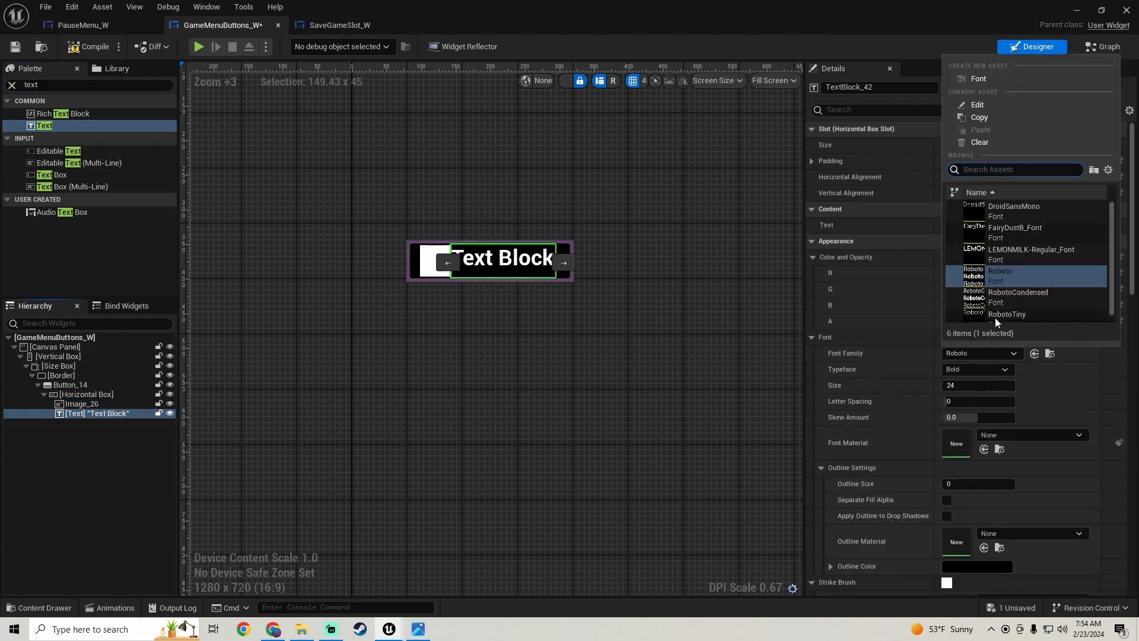
{"action": "left_click", "coordinate": [1015, 255]}
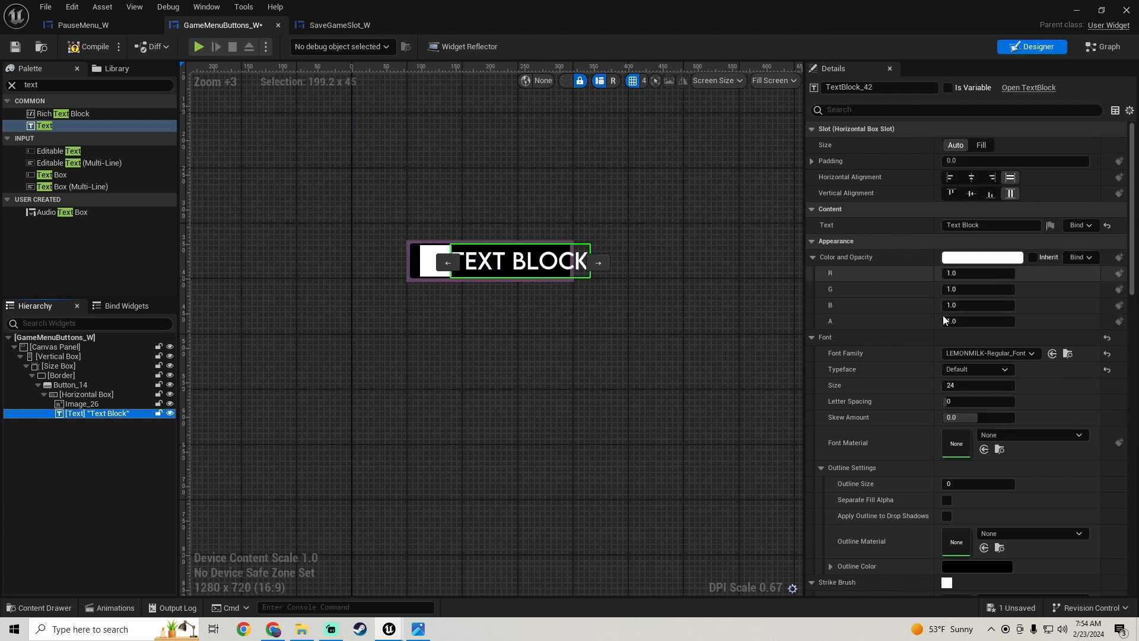
- Set the text block's font size to 15 and center-align it vertically in its slot
{"action": "left_click", "coordinate": [973, 385]}
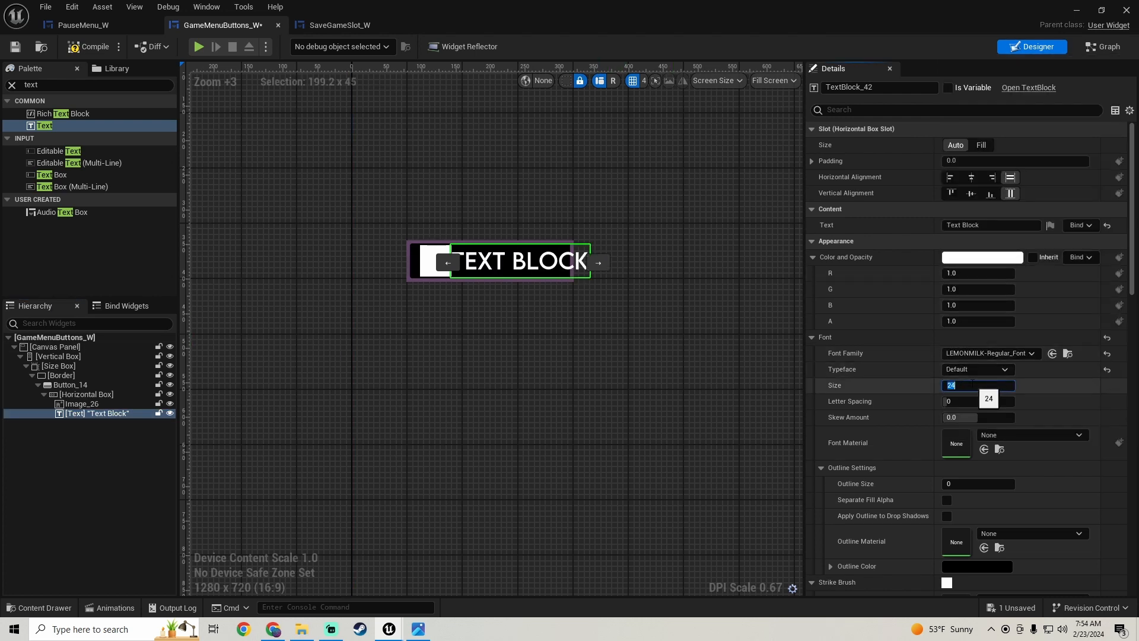
{"action": "type", "text": "15"}
{"action": "key", "text": "Return"}
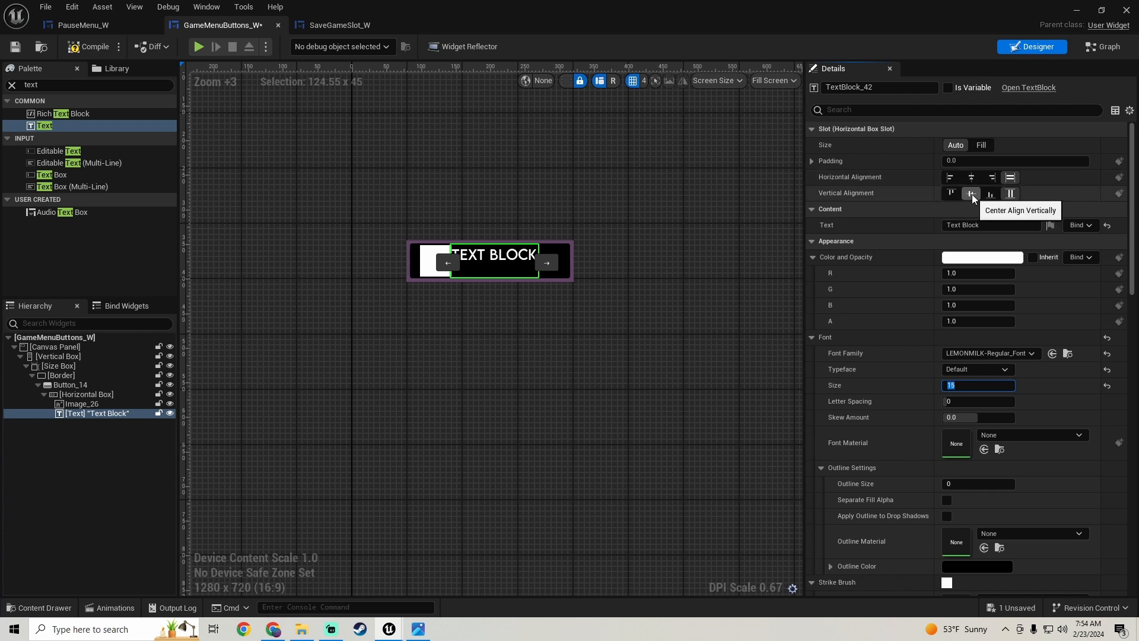
{"action": "left_click", "coordinate": [972, 194]}
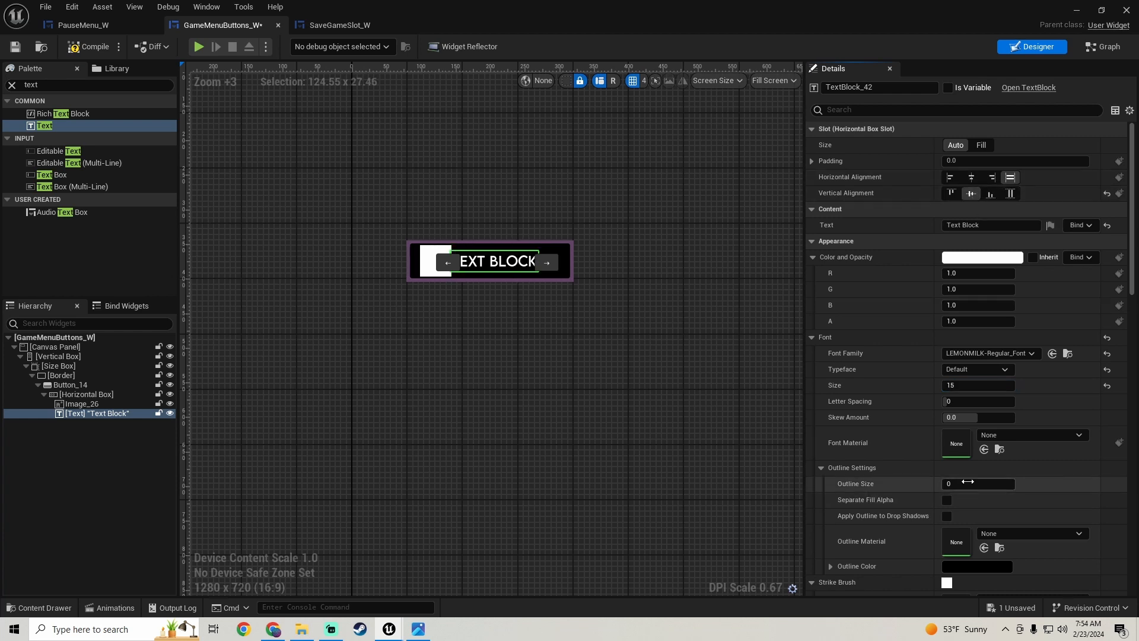
- Give the text block an outline size of 1 and a left padding of 20
{"action": "type", "text": "1"}
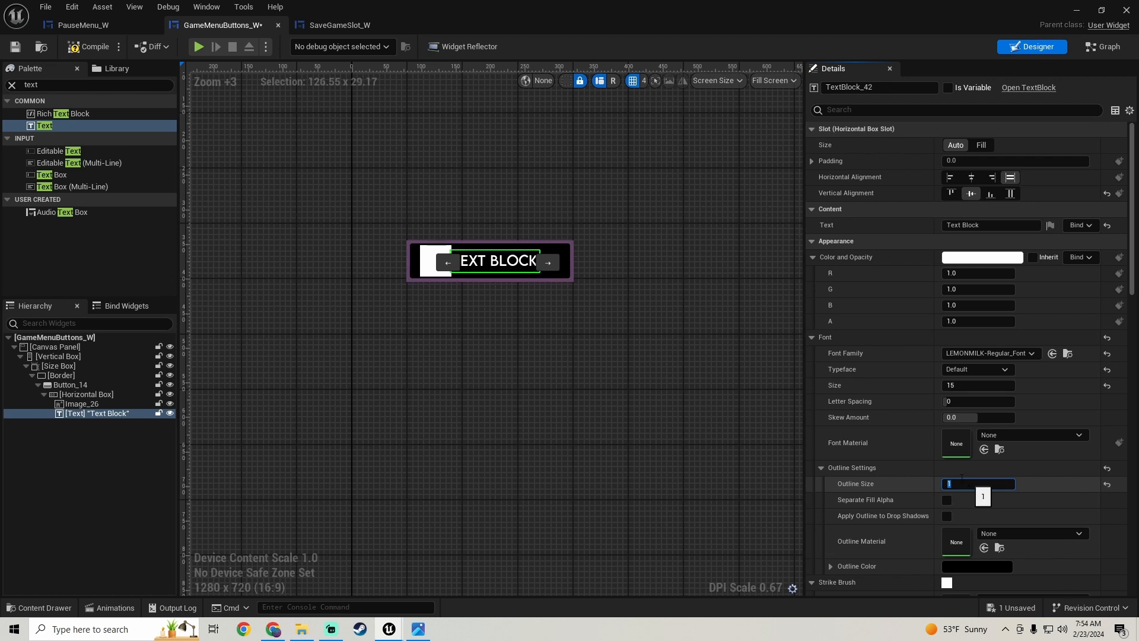
{"action": "left_click", "coordinate": [811, 162]}
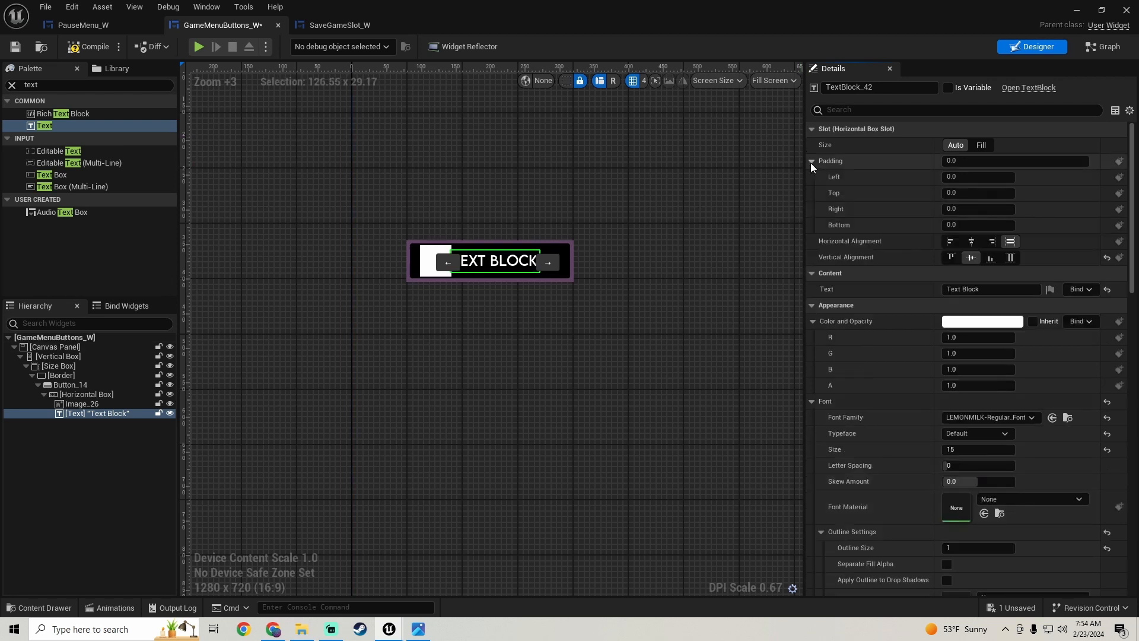
{"action": "left_click", "coordinate": [964, 177]}
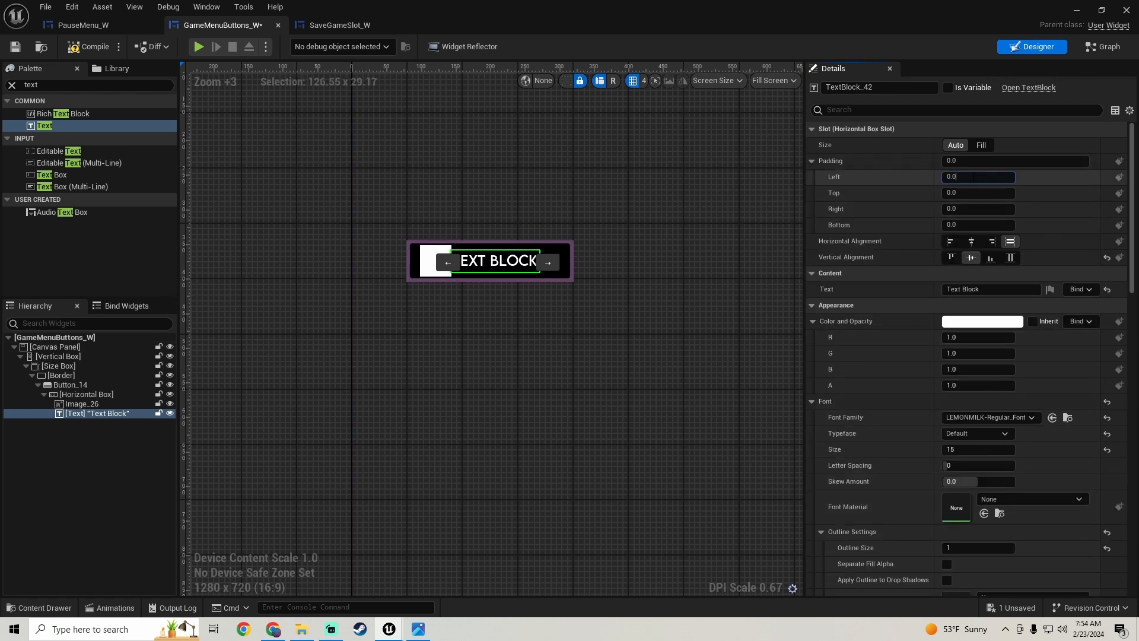
{"action": "type", "text": "20"}
{"action": "key", "text": "Return"}
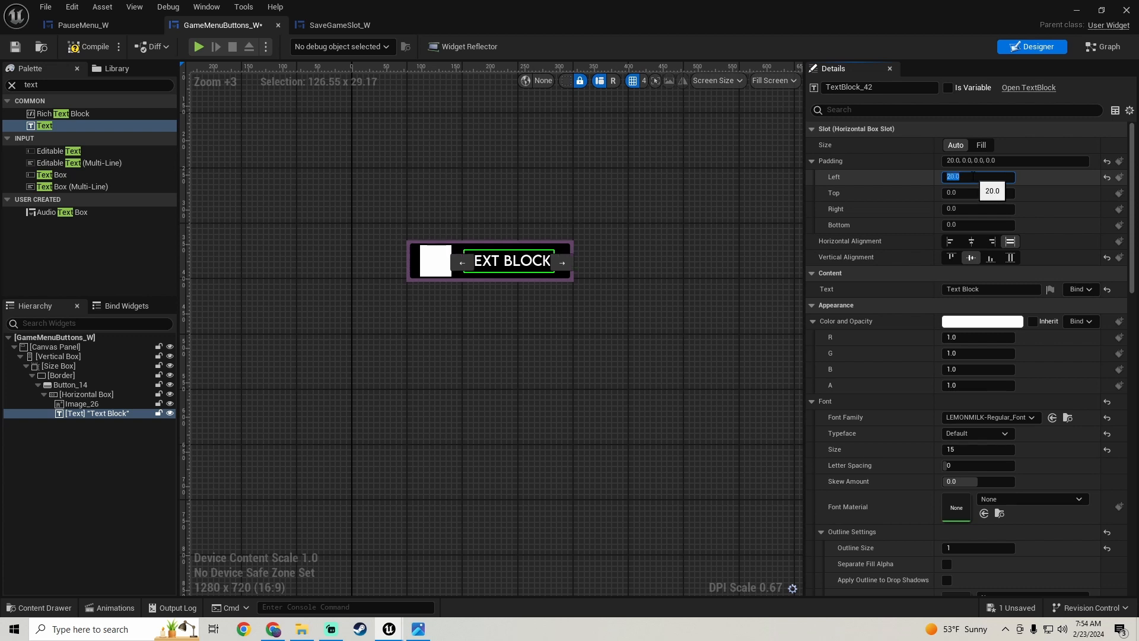
- Set the Vertical Box's Size X to 300 in its canvas slot
{"action": "scroll", "coordinate": [472, 313], "scroll_direction": "up", "scroll_amount": 4}
{"action": "scroll", "coordinate": [472, 312], "scroll_direction": "down", "scroll_amount": 5}
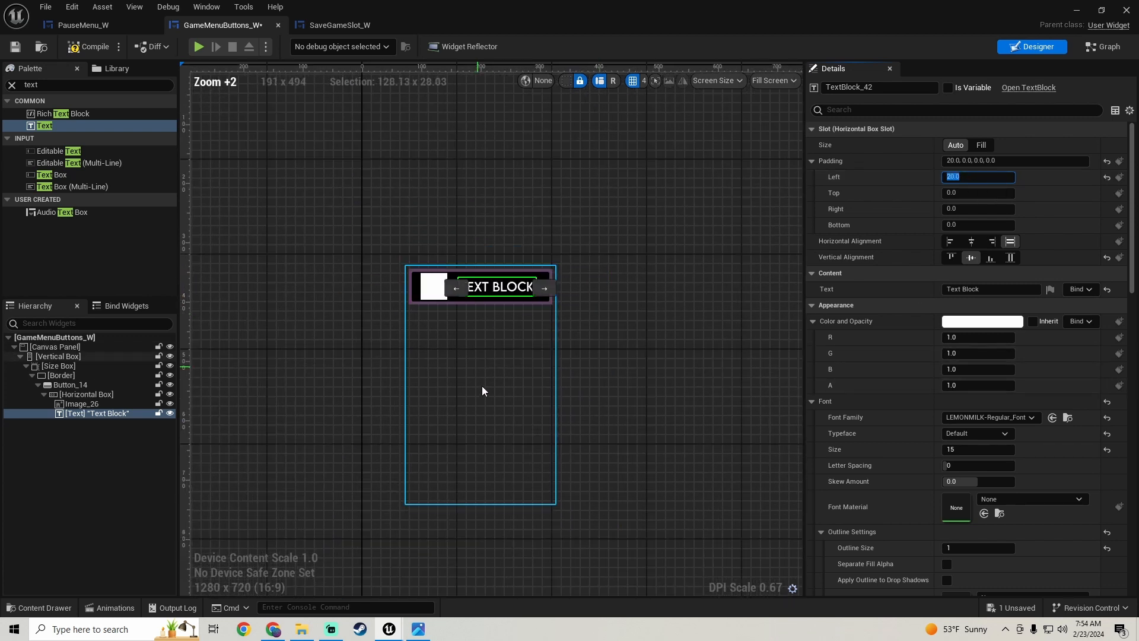
{"action": "right_click_drag", "start_coordinate": [483, 379], "coordinate": [489, 299]}
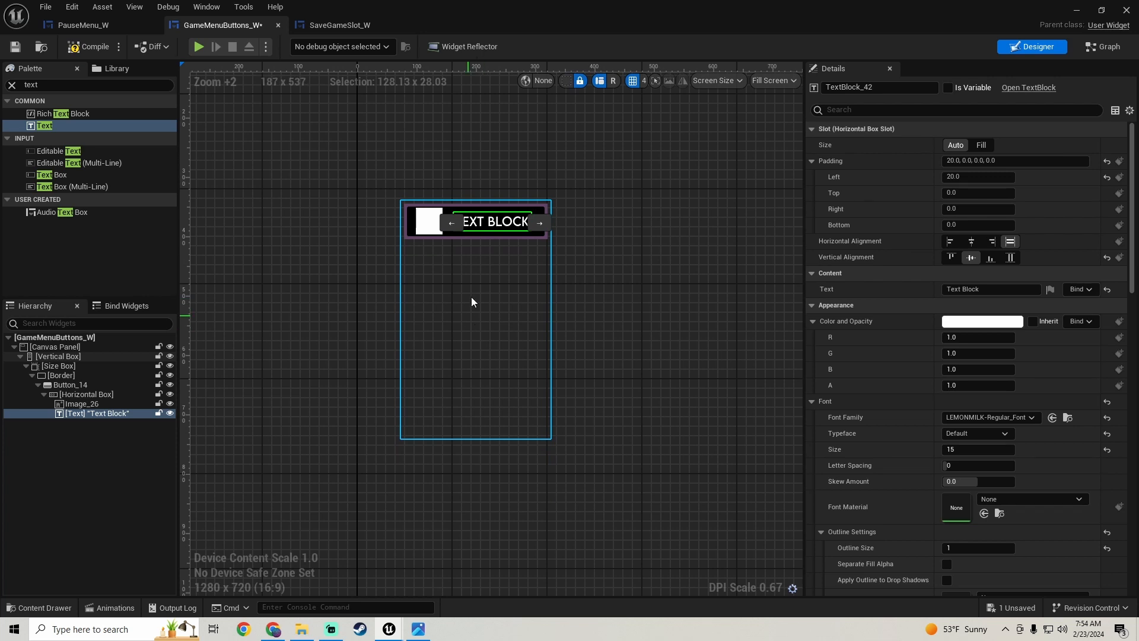
{"action": "left_click", "coordinate": [469, 305]}
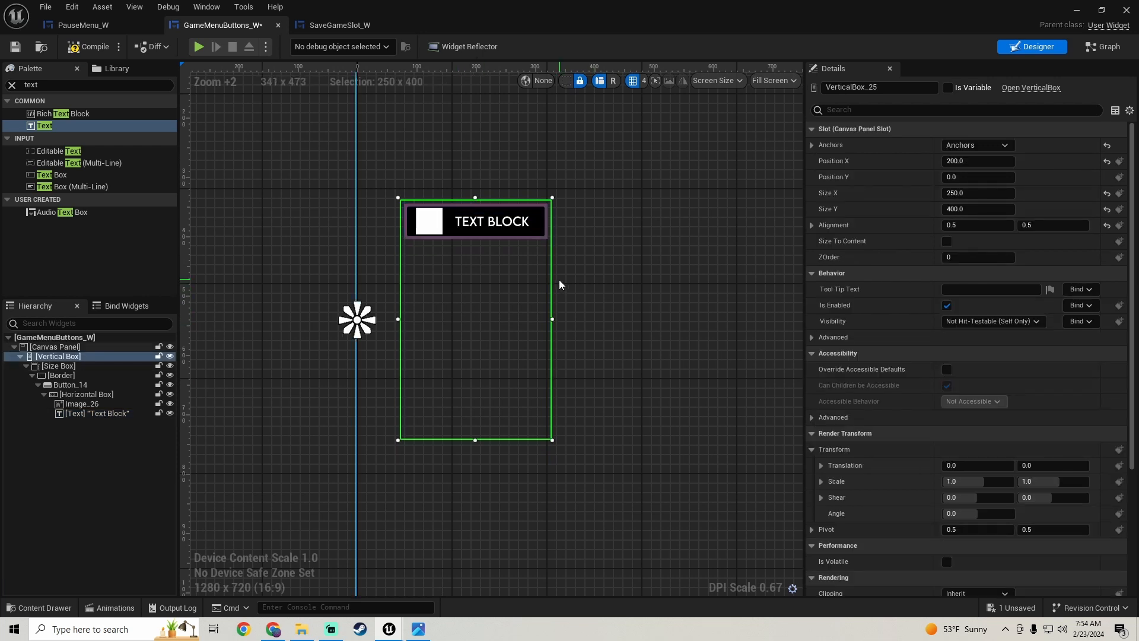
{"action": "scroll", "coordinate": [559, 280], "scroll_direction": "down", "scroll_amount": 5}
{"action": "right_click_drag", "start_coordinate": [566, 297], "coordinate": [431, 300]}
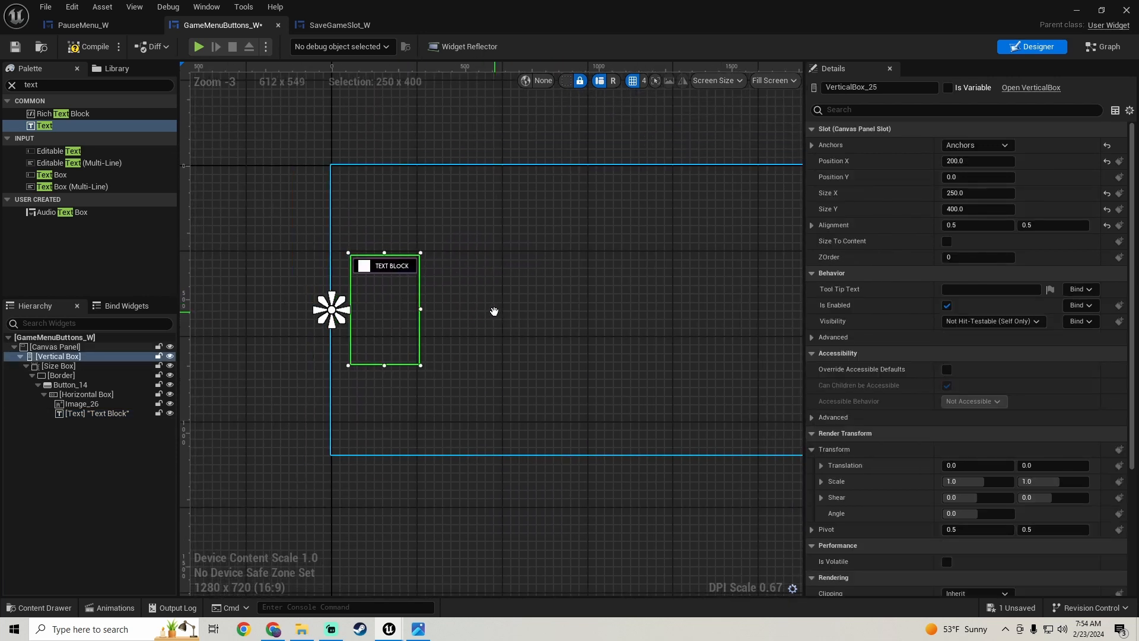
{"action": "scroll", "coordinate": [392, 305], "scroll_direction": "up", "scroll_amount": 3}
{"action": "scroll", "coordinate": [408, 301], "scroll_direction": "up", "scroll_amount": 1}
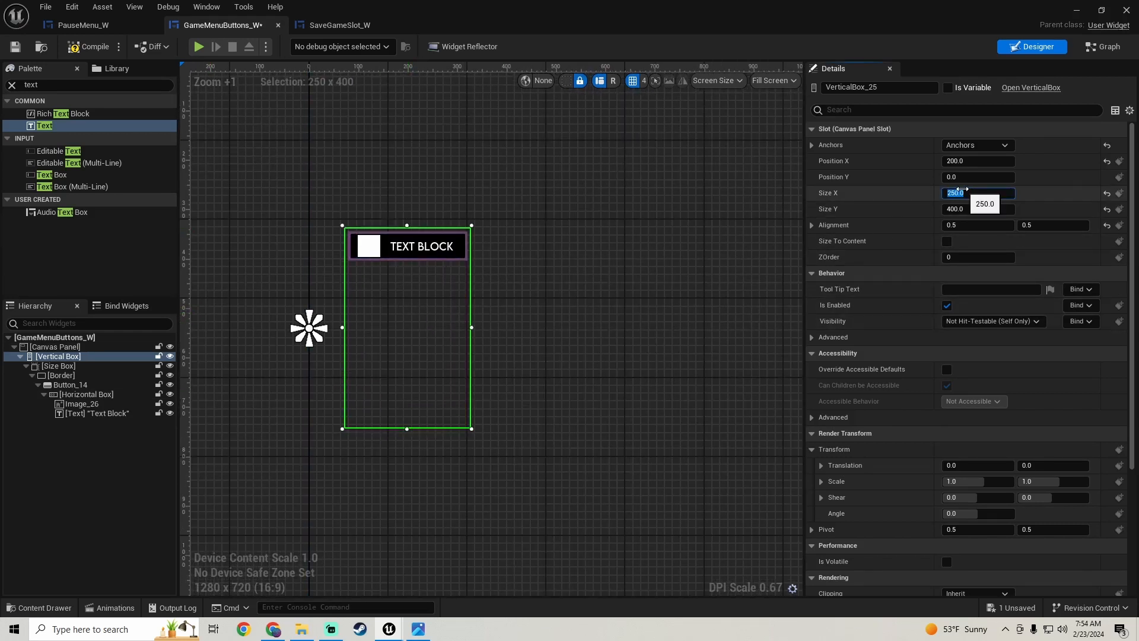
{"action": "type", "text": "399"}
{"action": "key", "text": "Return"}
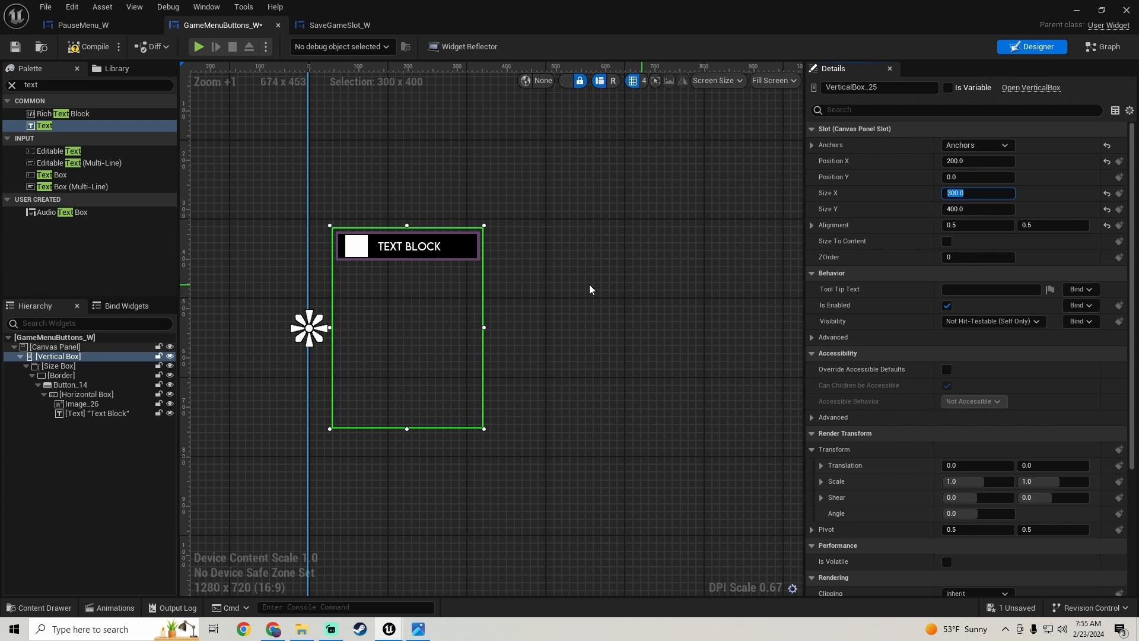
- Set the Height Override of the Size Box around the button to 75
{"action": "right_click_drag", "start_coordinate": [353, 320], "coordinate": [391, 332]}
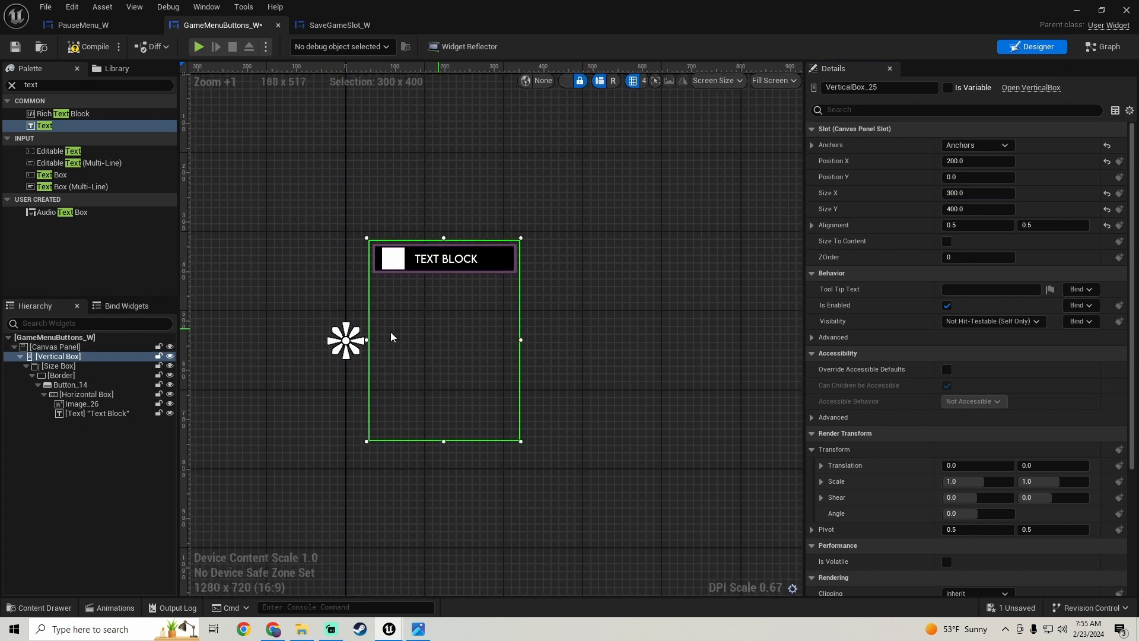
{"action": "left_click", "coordinate": [84, 365]}
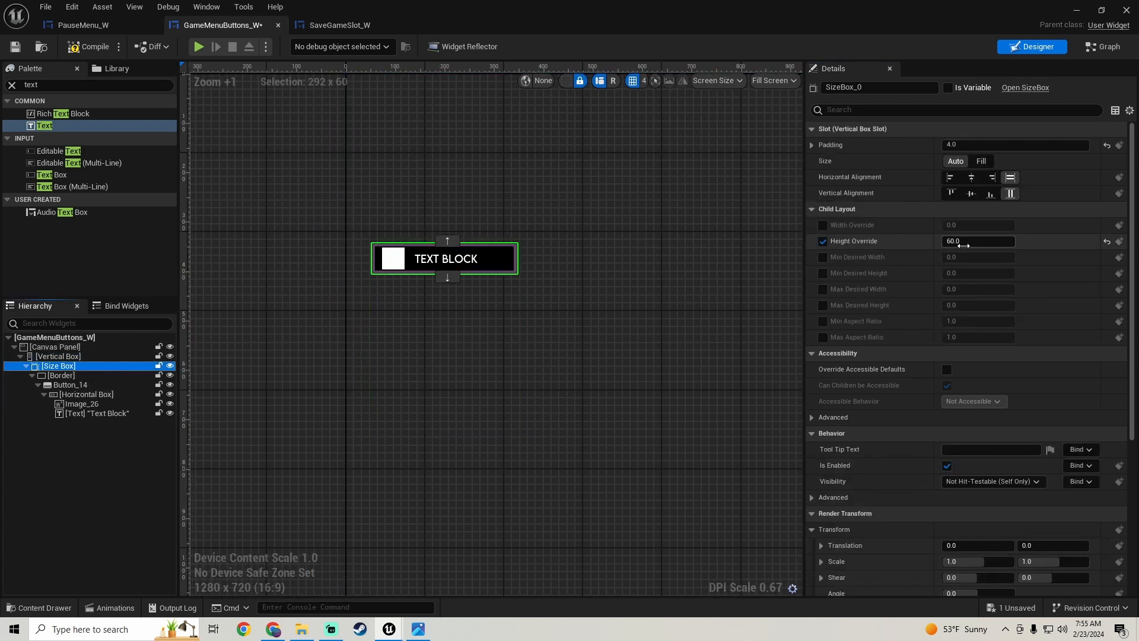
{"action": "left_click", "coordinate": [1010, 241]}
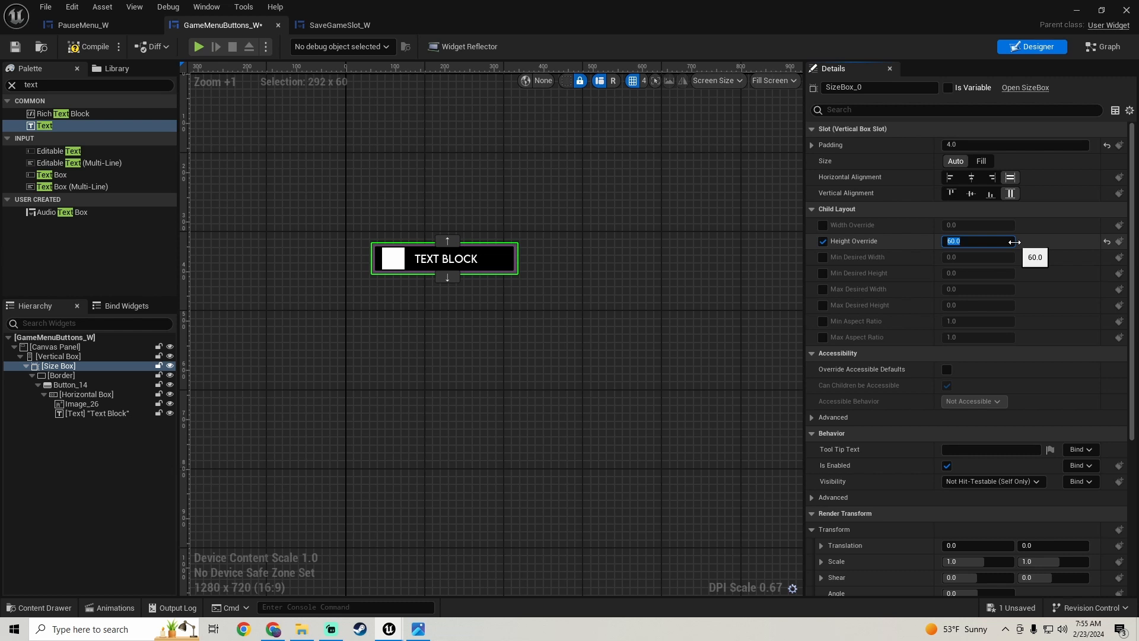
{"action": "type", "text": "75"}
{"action": "key", "text": "Return"}
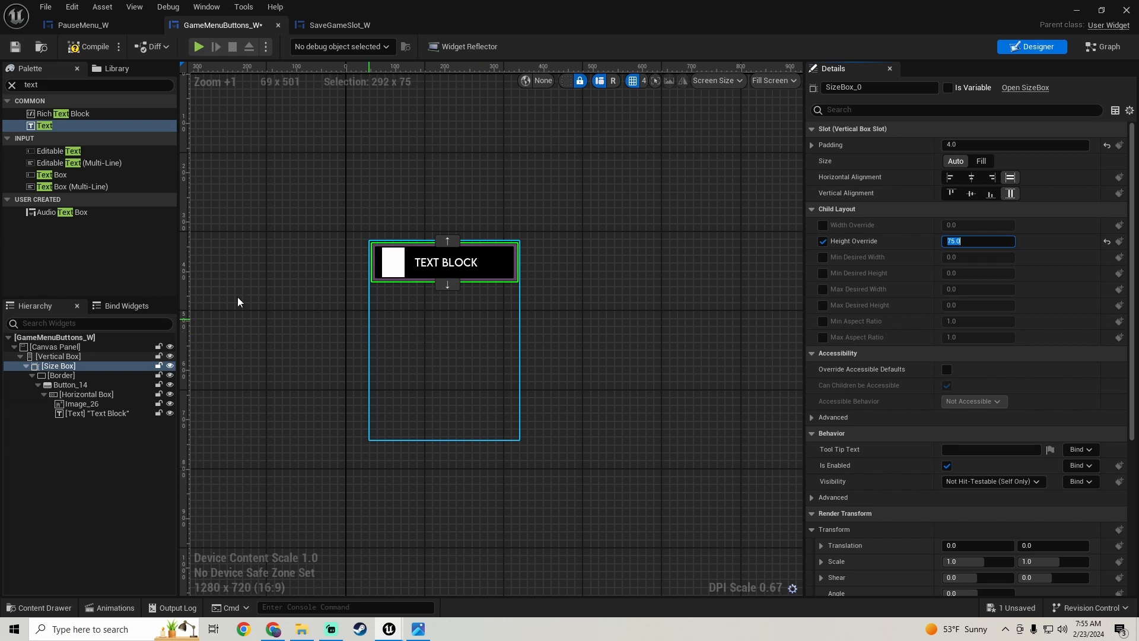
- Try an Image Size X of 50 for the button's image, then set it to 60
{"action": "left_click", "coordinate": [97, 406]}
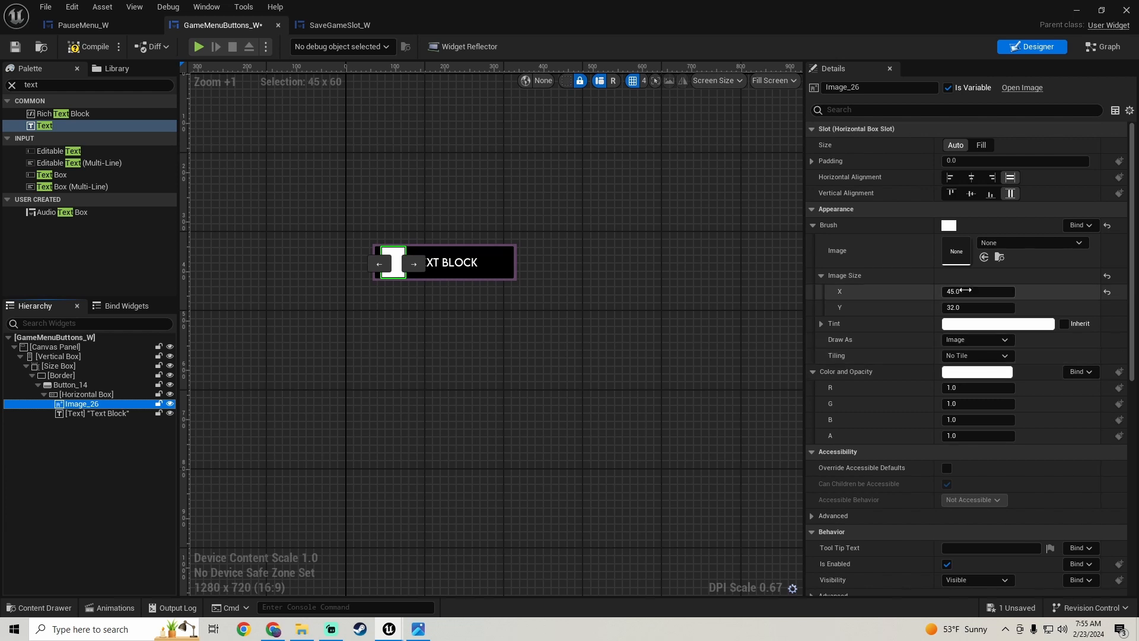
{"action": "left_click", "coordinate": [965, 291]}
{"action": "type", "text": "50"}
{"action": "key", "text": "Return"}
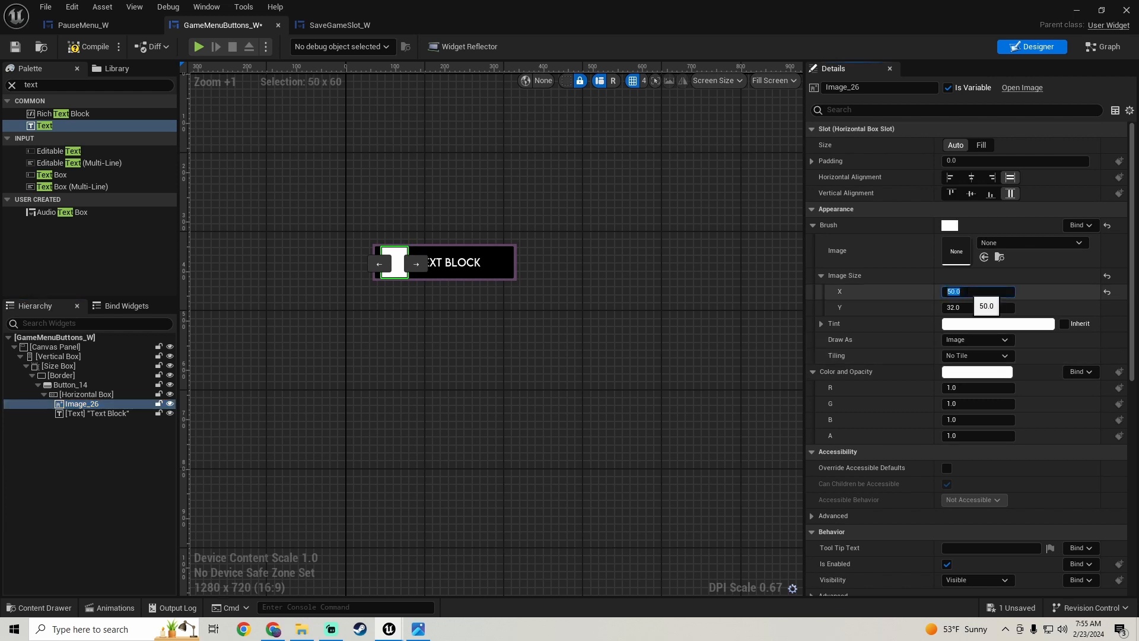
{"action": "key", "text": "Return"}
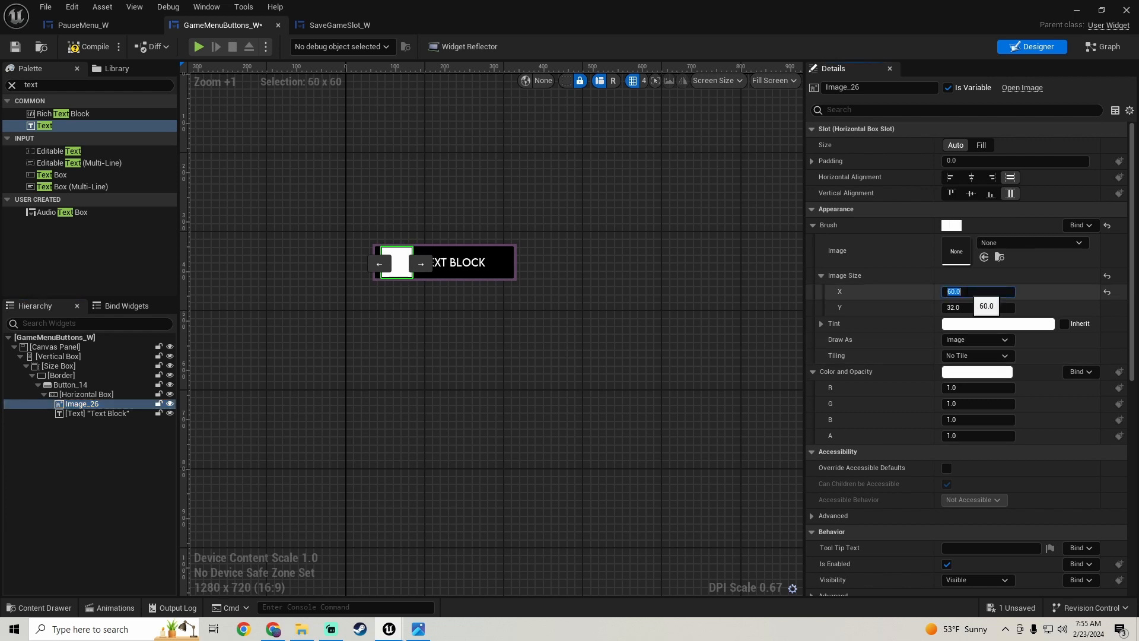
- Increase the text block's left padding to 25 and save the widget
{"action": "left_click", "coordinate": [461, 262]}
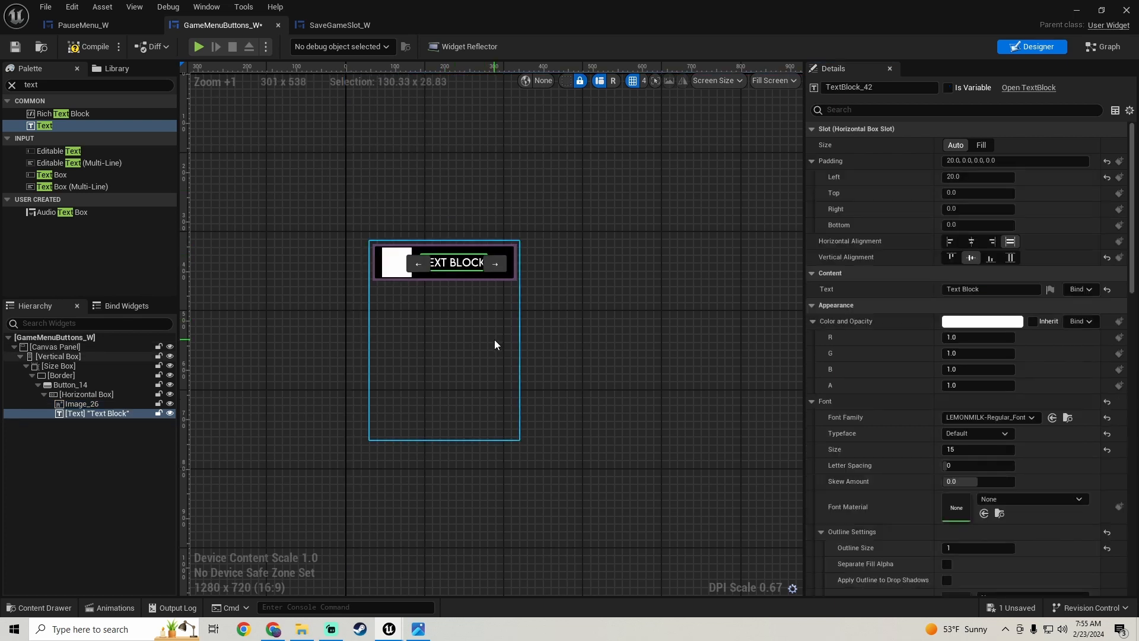
{"action": "left_click", "coordinate": [973, 177]}
{"action": "type", "text": "25"}
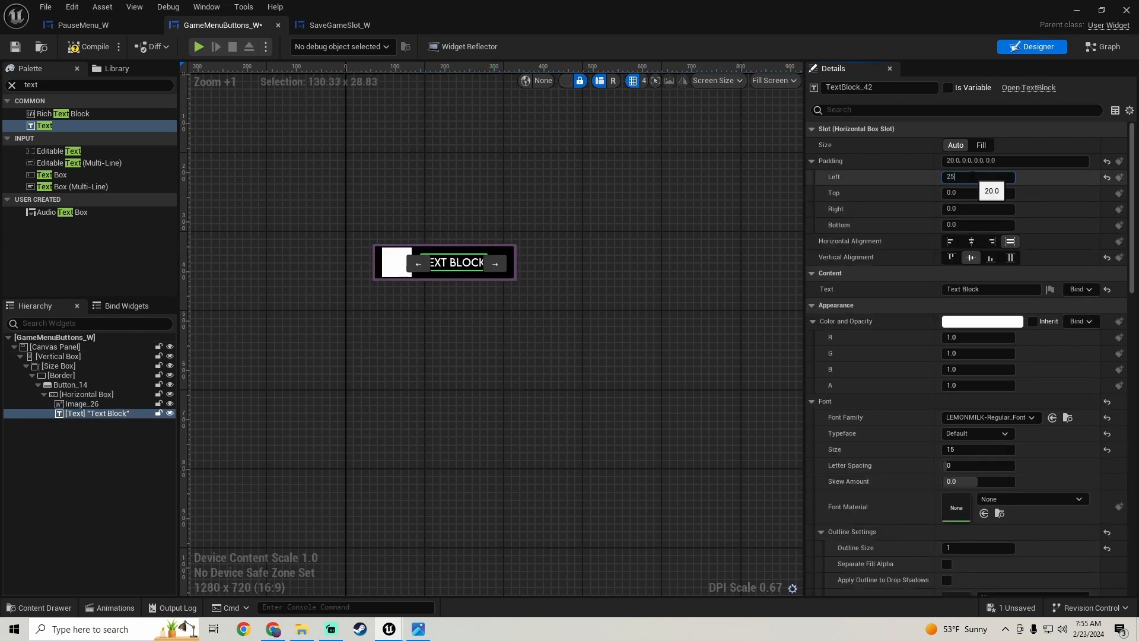
{"action": "key", "text": "Return"}
{"action": "scroll", "coordinate": [498, 267], "scroll_direction": "up", "scroll_amount": 4}
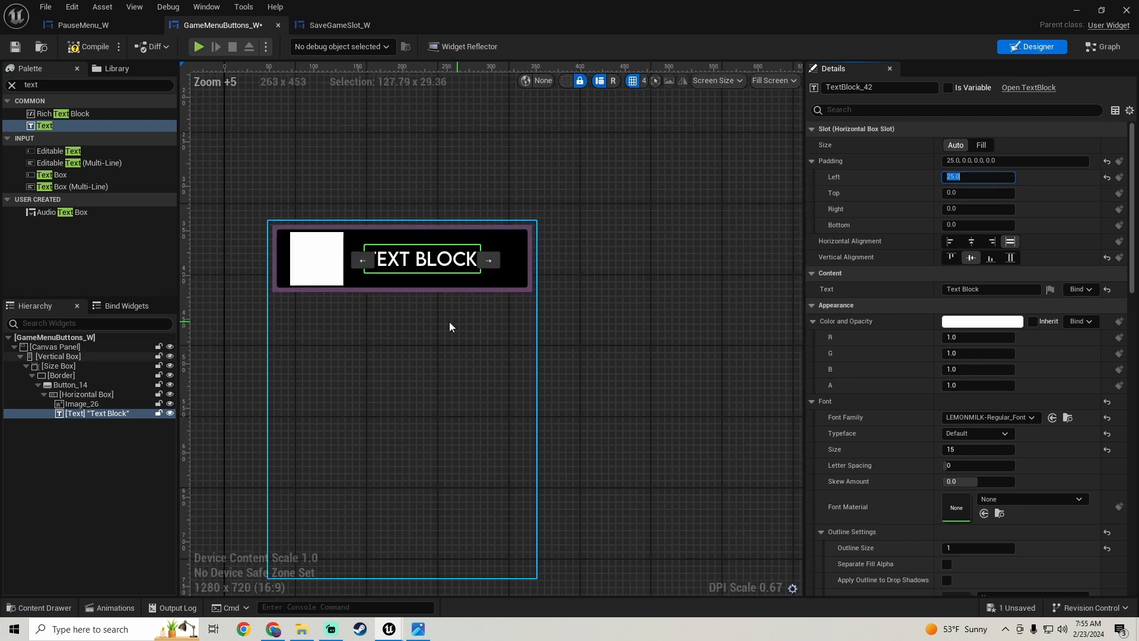
{"action": "scroll", "coordinate": [447, 322], "scroll_direction": "down", "scroll_amount": 2}
{"action": "right_click_drag", "start_coordinate": [447, 322], "coordinate": [493, 290]}
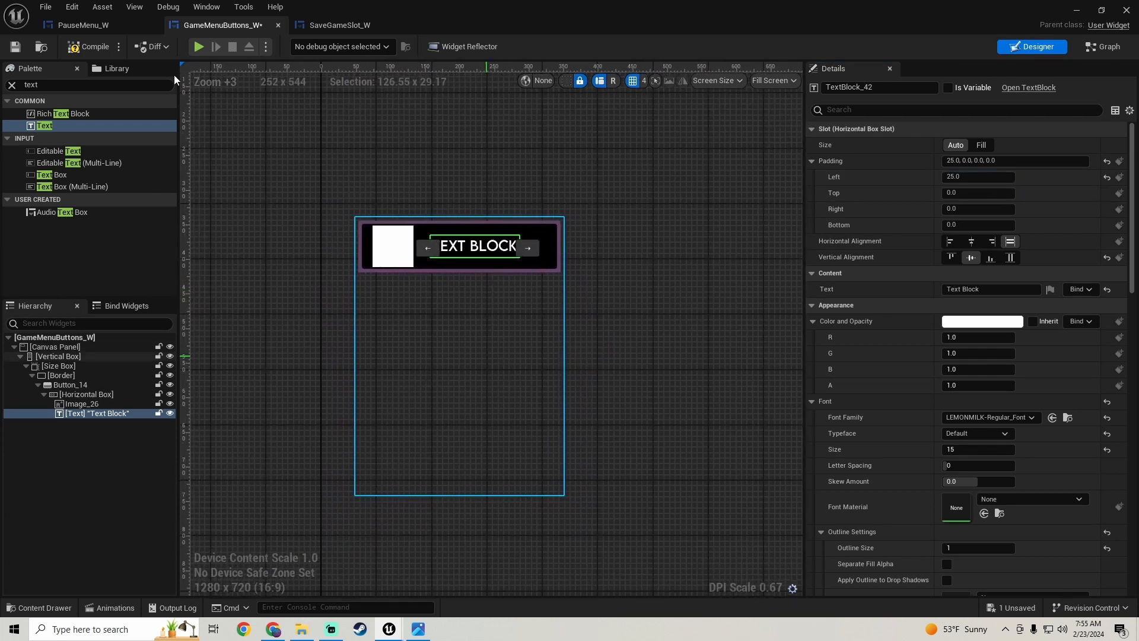
{"action": "left_click", "coordinate": [24, 52]}
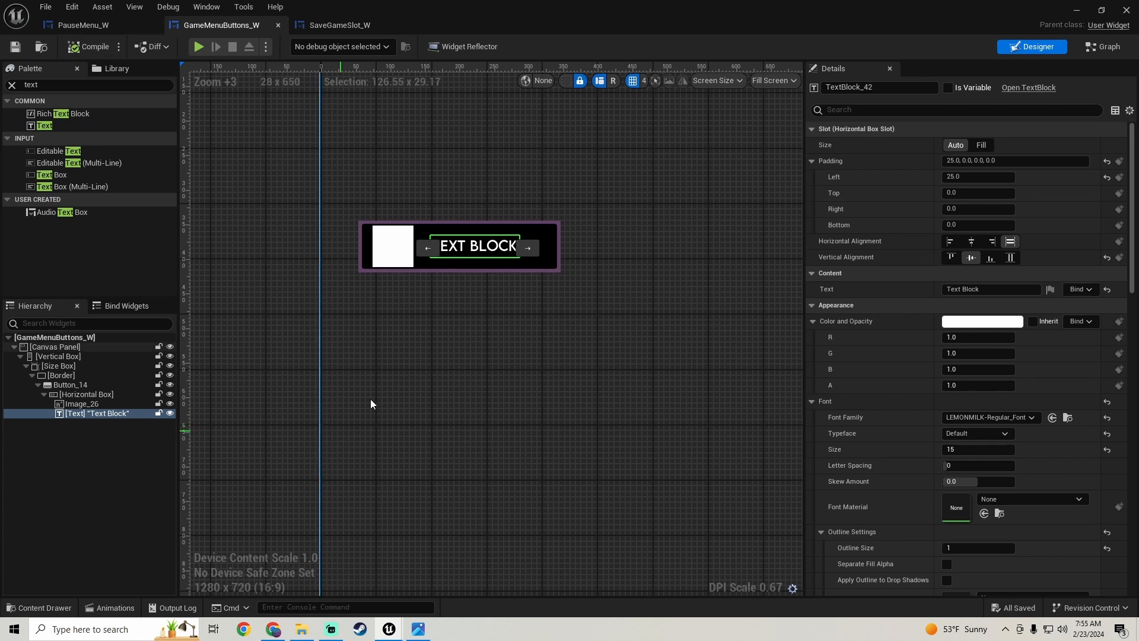
{"action": "left_click", "coordinate": [417, 630]}
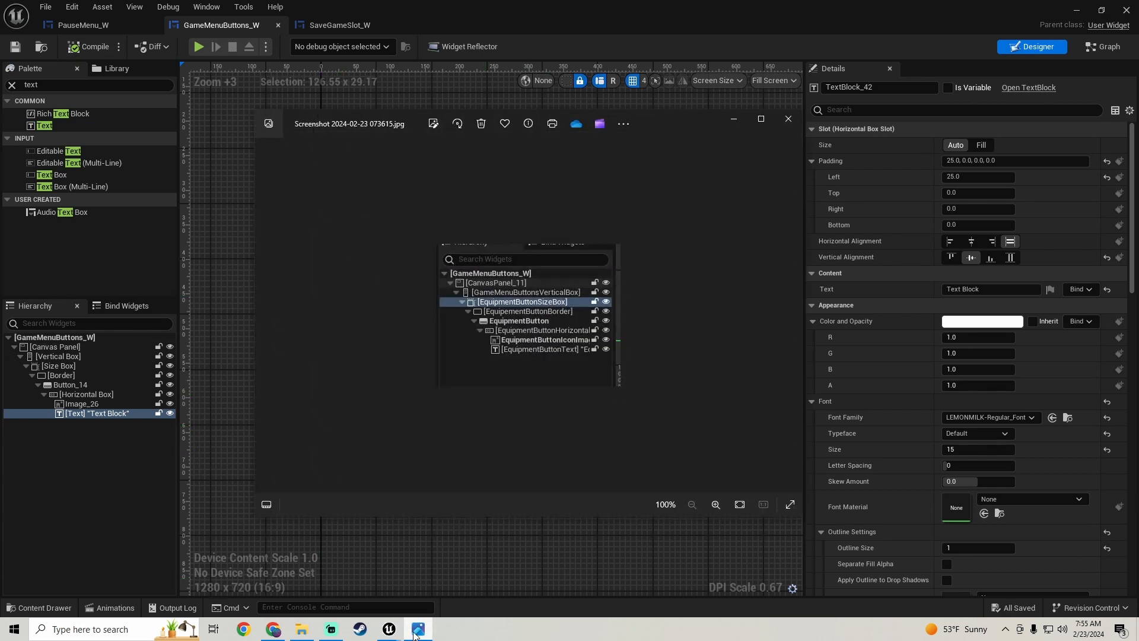
{"action": "left_click", "coordinate": [417, 630]}
{"action": "left_click", "coordinate": [417, 630]}
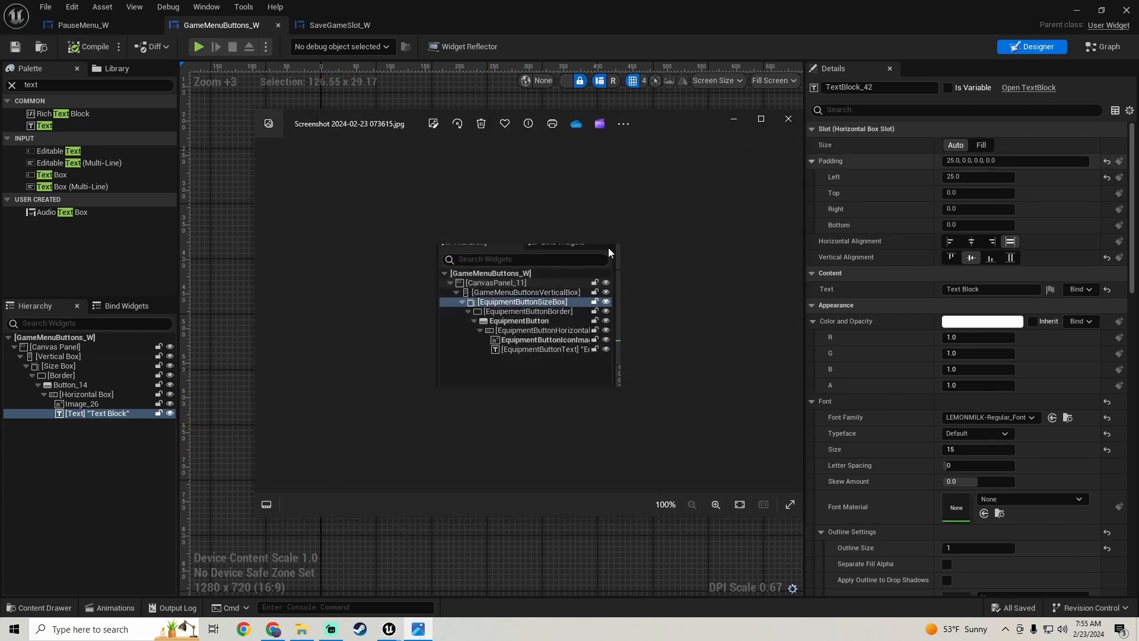
{"action": "left_click", "coordinate": [301, 629]}
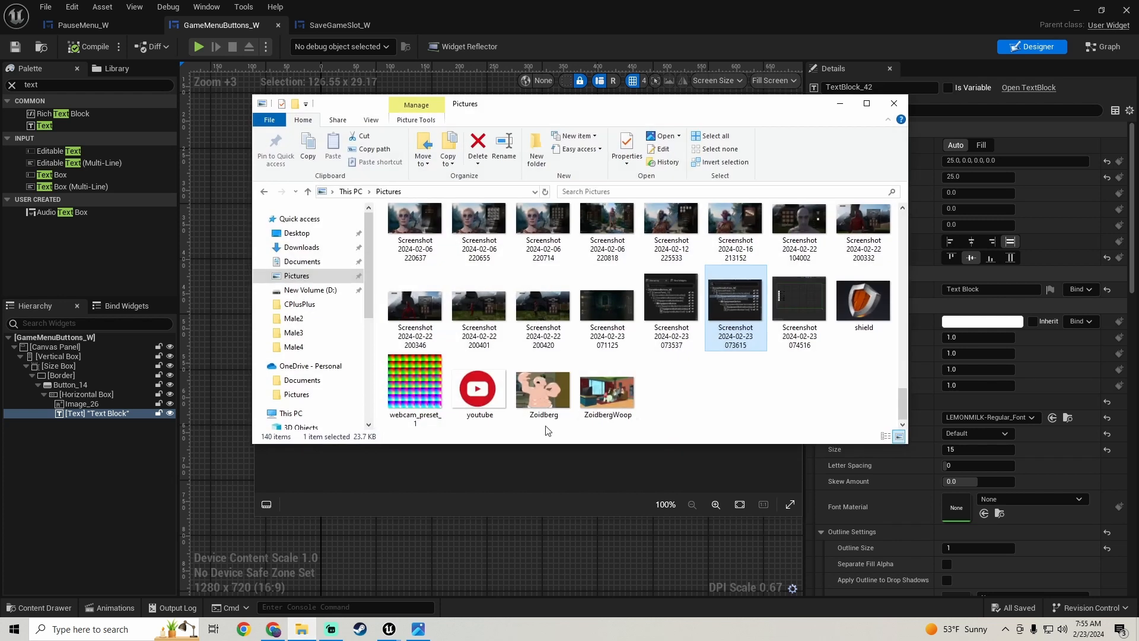
{"action": "double_click", "coordinate": [804, 305]}
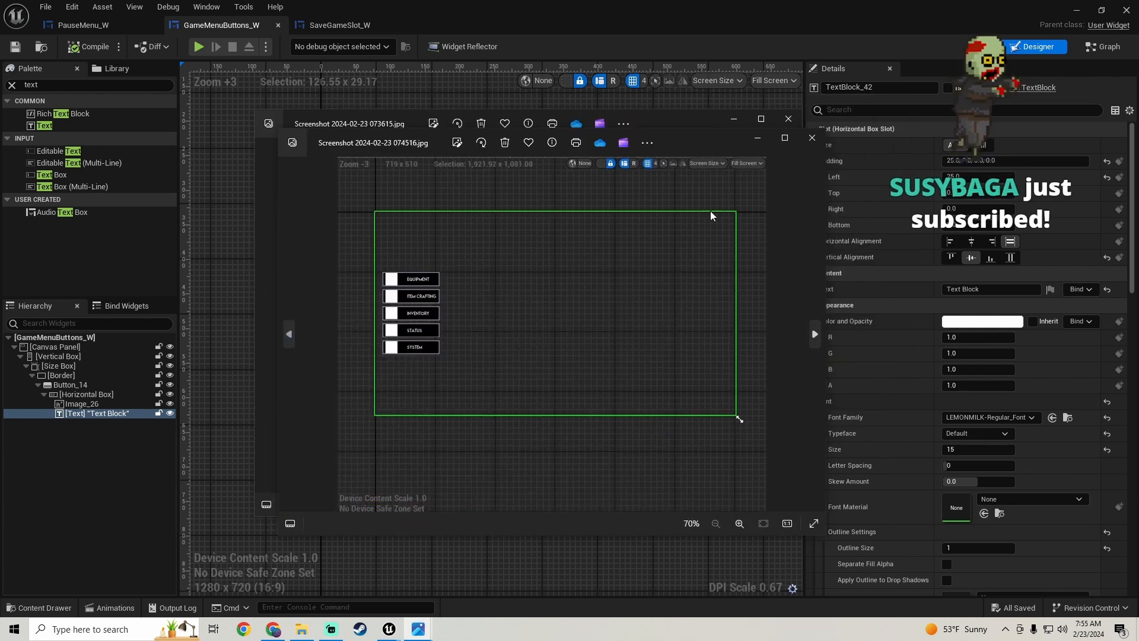
{"action": "left_click", "coordinate": [728, 125]}
{"action": "left_click", "coordinate": [757, 138]}
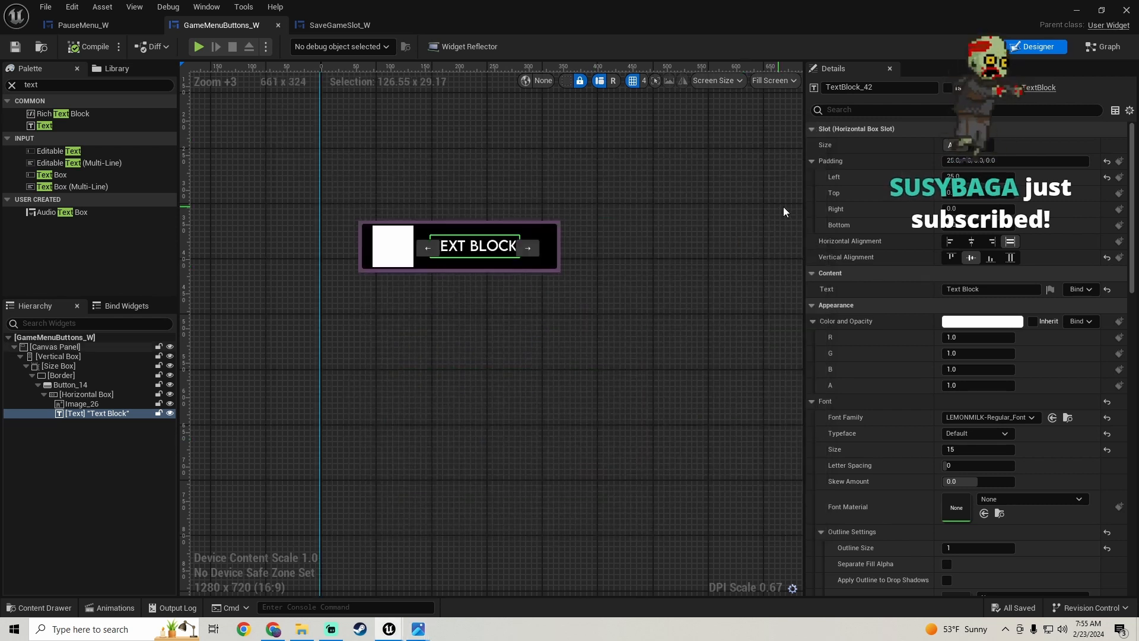
- Change the text block's content to "Equipment"
{"action": "left_click", "coordinate": [986, 288]}
{"action": "type", "text": "E"}
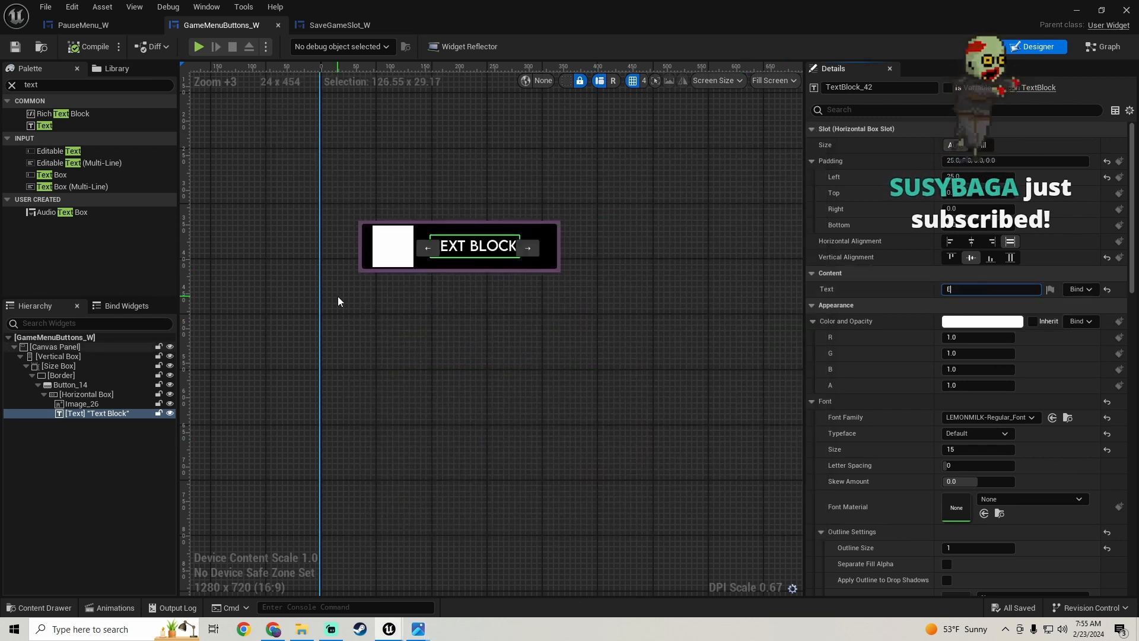
{"action": "type", "text": "quipment"}
{"action": "key", "text": "Return"}
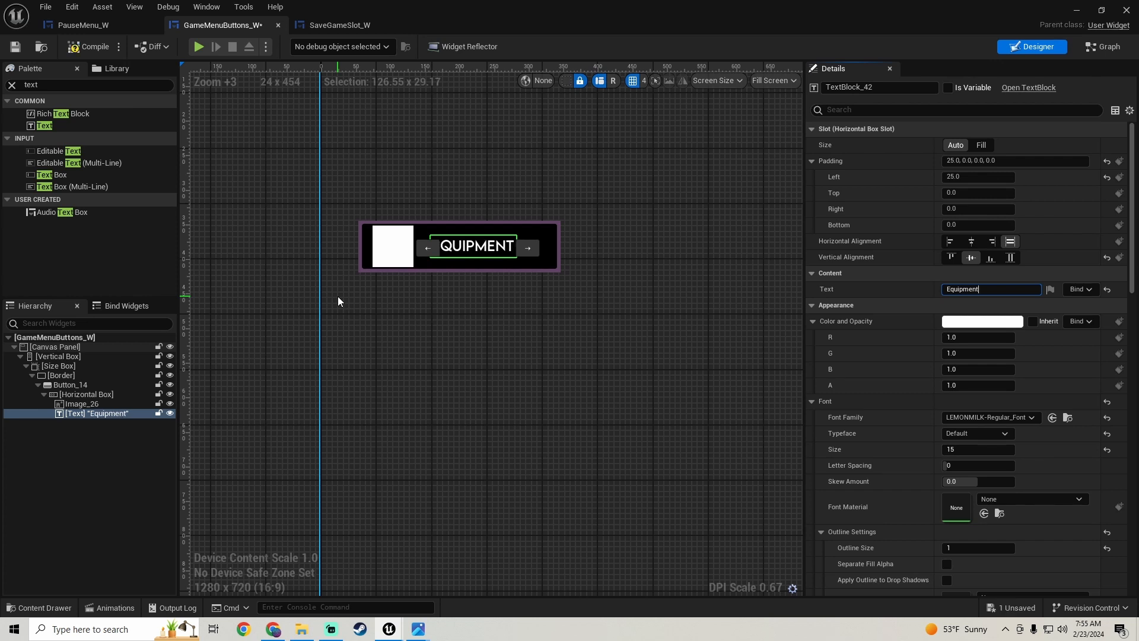
- Compile and save the GameMenuButtons_W widget
{"action": "left_click", "coordinate": [111, 41]}
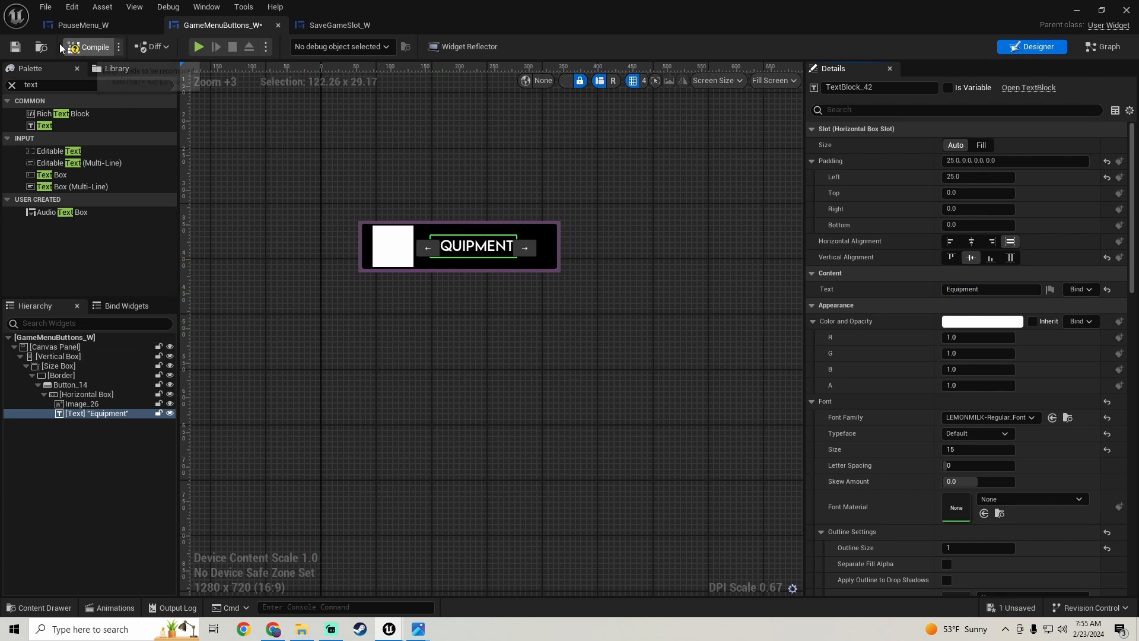
{"action": "left_click", "coordinate": [16, 46]}
{"action": "left_click", "coordinate": [72, 358]}
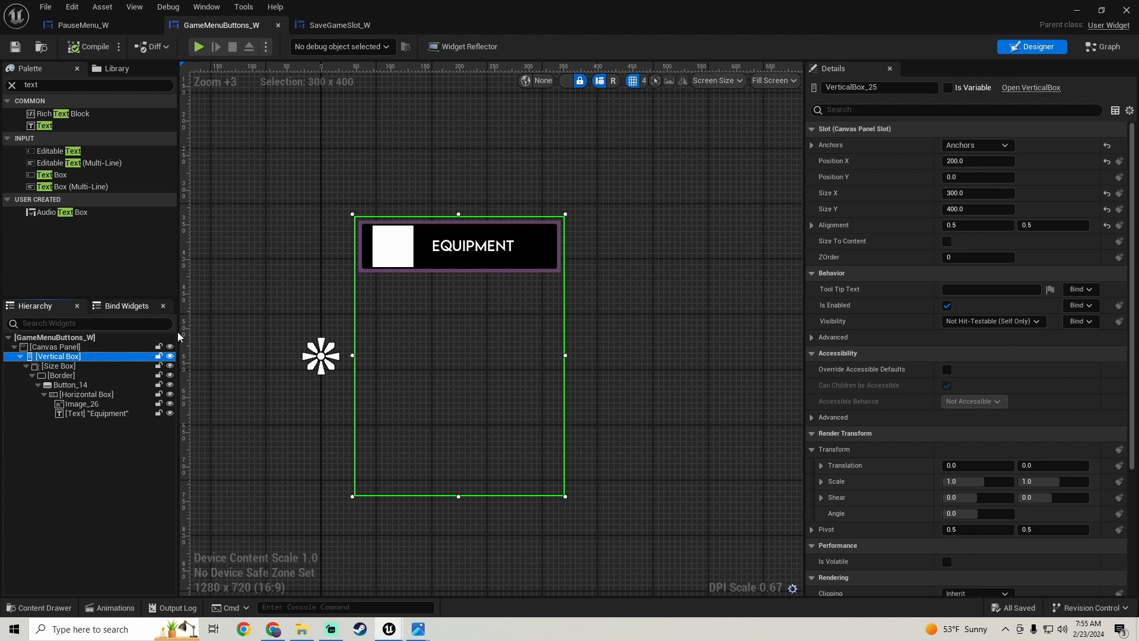
{"action": "mouse_move", "coordinate": [419, 634]}
{"action": "left_click", "coordinate": [368, 561]}
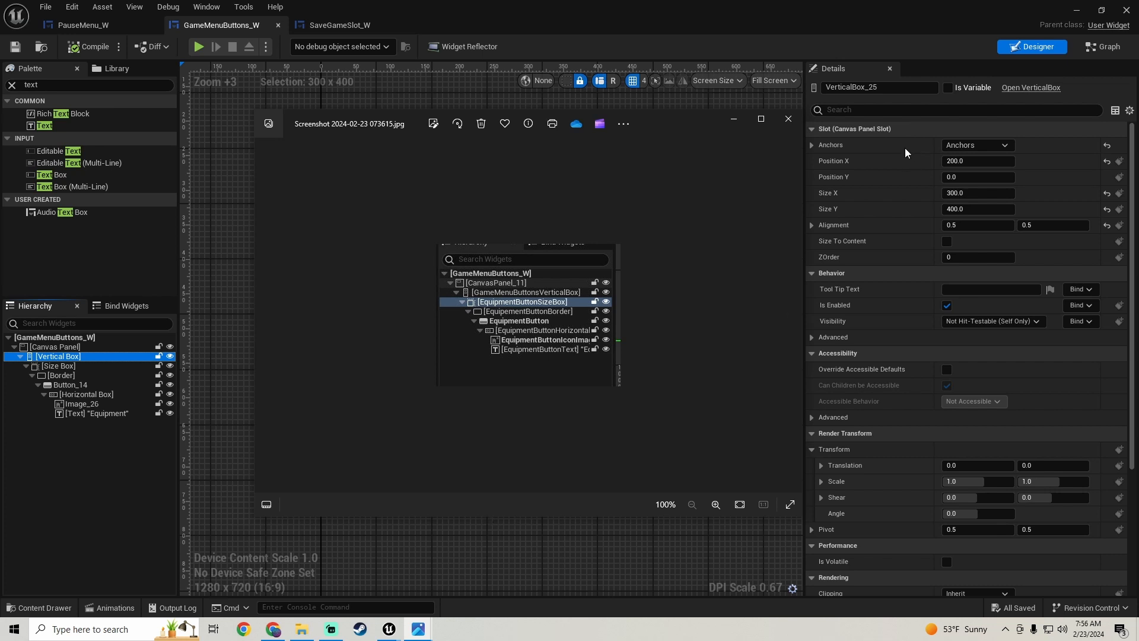
{"action": "left_click", "coordinate": [511, 528]}
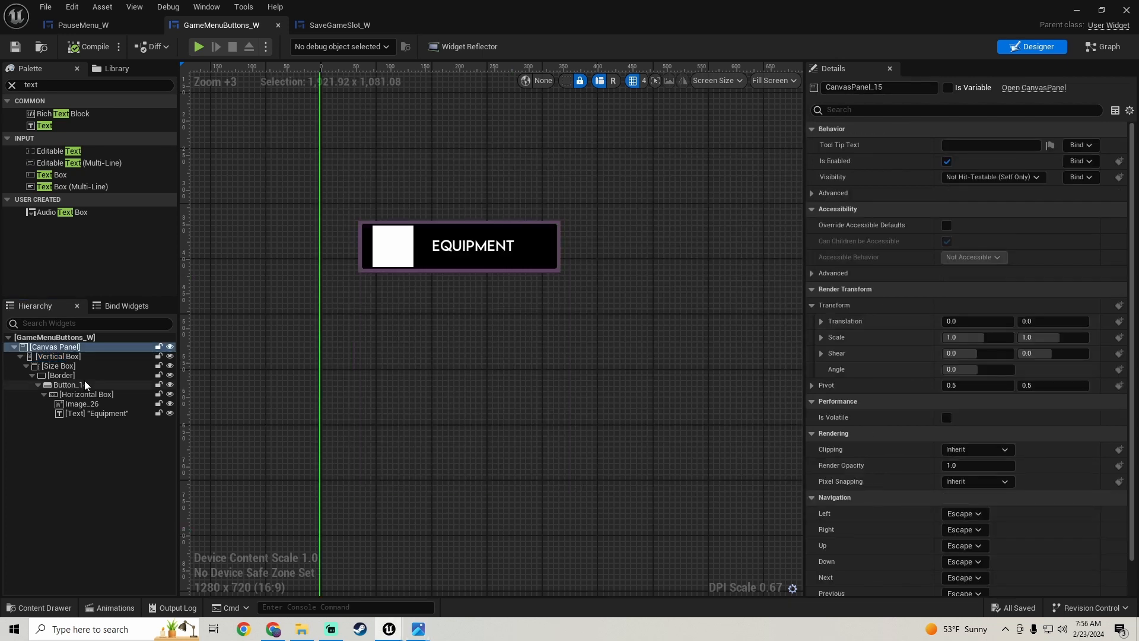
- Rename the vertical box under the canvas panel as GameMenuButtonsVerticalBox
{"action": "left_click", "coordinate": [58, 356]}
{"action": "double_click", "coordinate": [874, 87]}
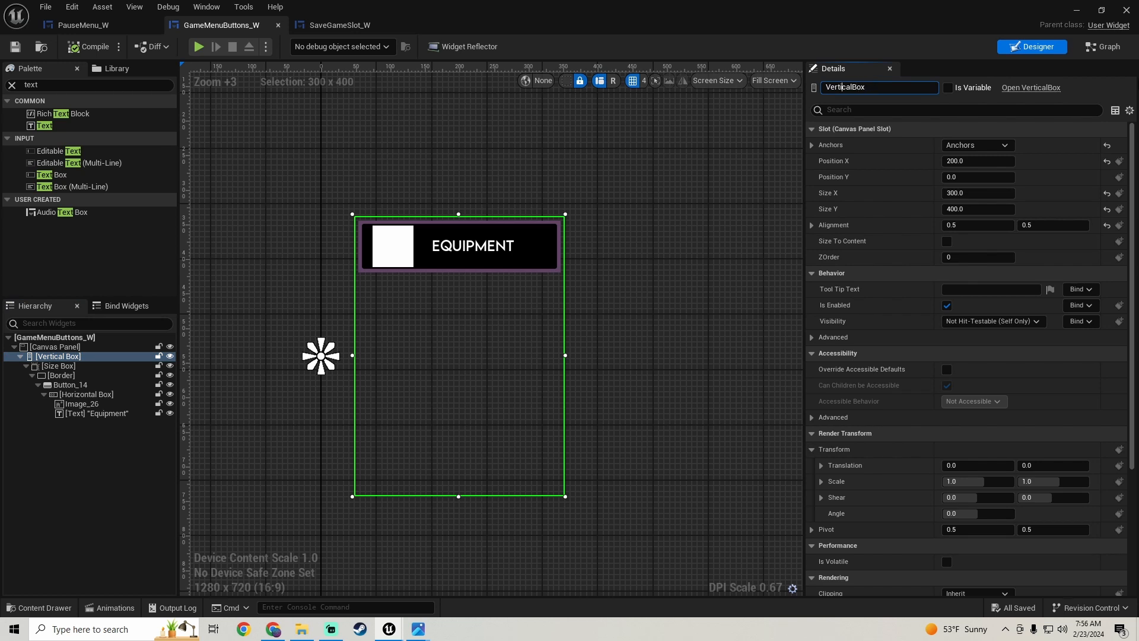
{"action": "type", "text": "GameMenuButtons"}
{"action": "key", "text": "Return"}
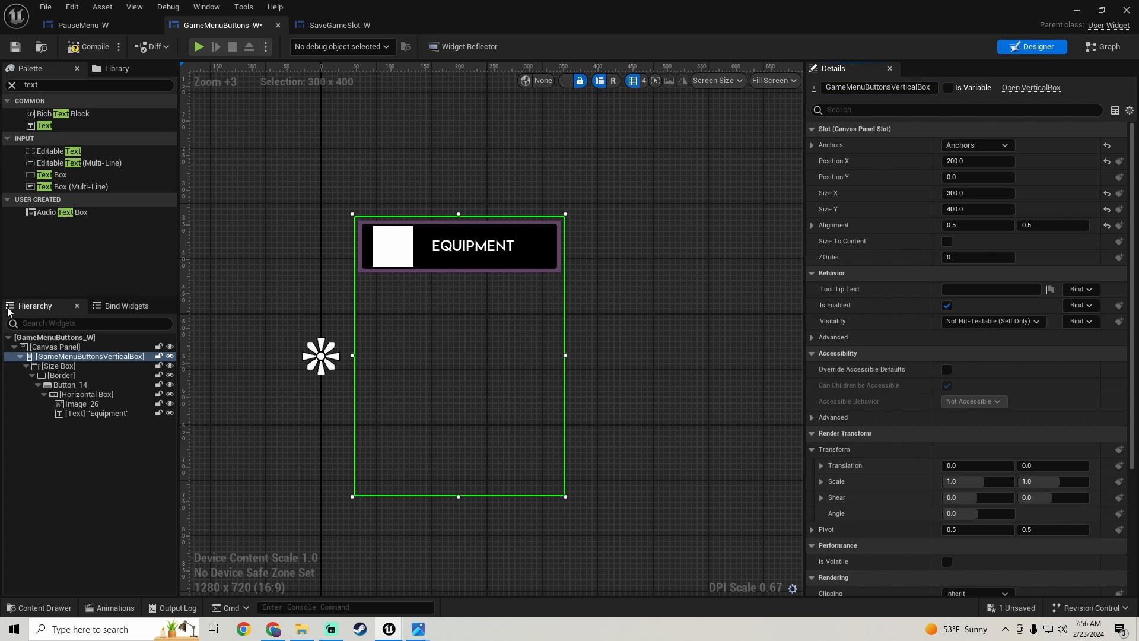
- Rename the size box inside the vertical box as EquipmentButtonSizeBox, copying the EquipmentButton prefix for reuse
{"action": "left_click", "coordinate": [62, 368]}
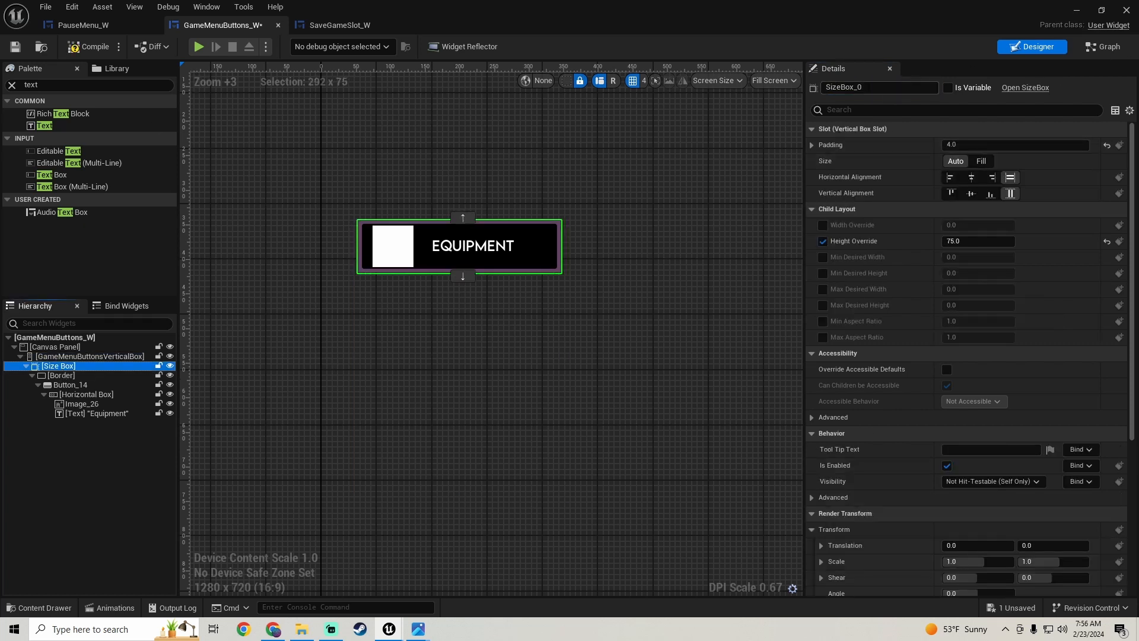
{"action": "left_click", "coordinate": [872, 87]}
{"action": "key", "text": "BackSpace"}
{"action": "key", "text": "BackSpace"}
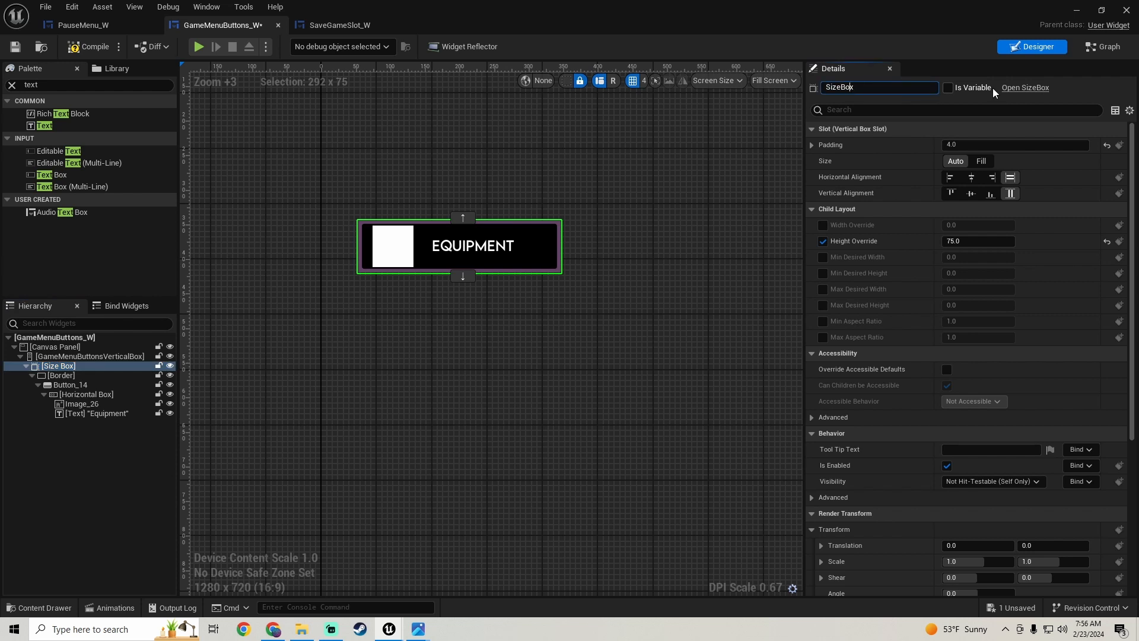
{"action": "type", "text": "EquipmentButton"}
{"action": "key", "text": "shift+Home"}
{"action": "key", "text": "ctrl+c"}
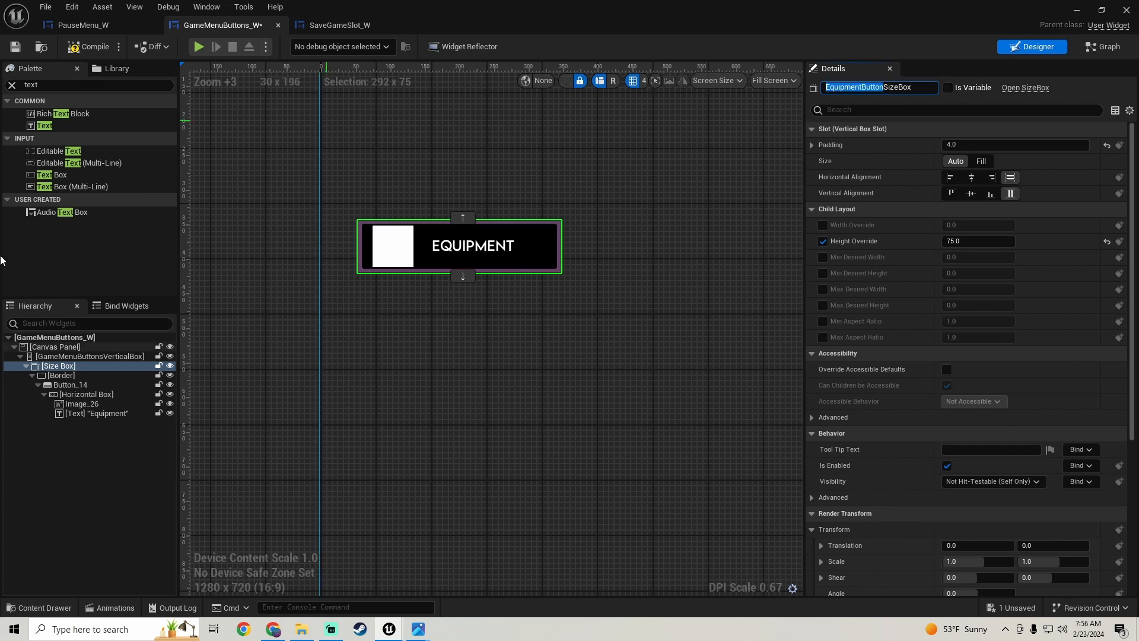
{"action": "key", "text": "Return"}
- Rename the border inside the size box as EquipmentButtonBorder
{"action": "left_click", "coordinate": [67, 375]}
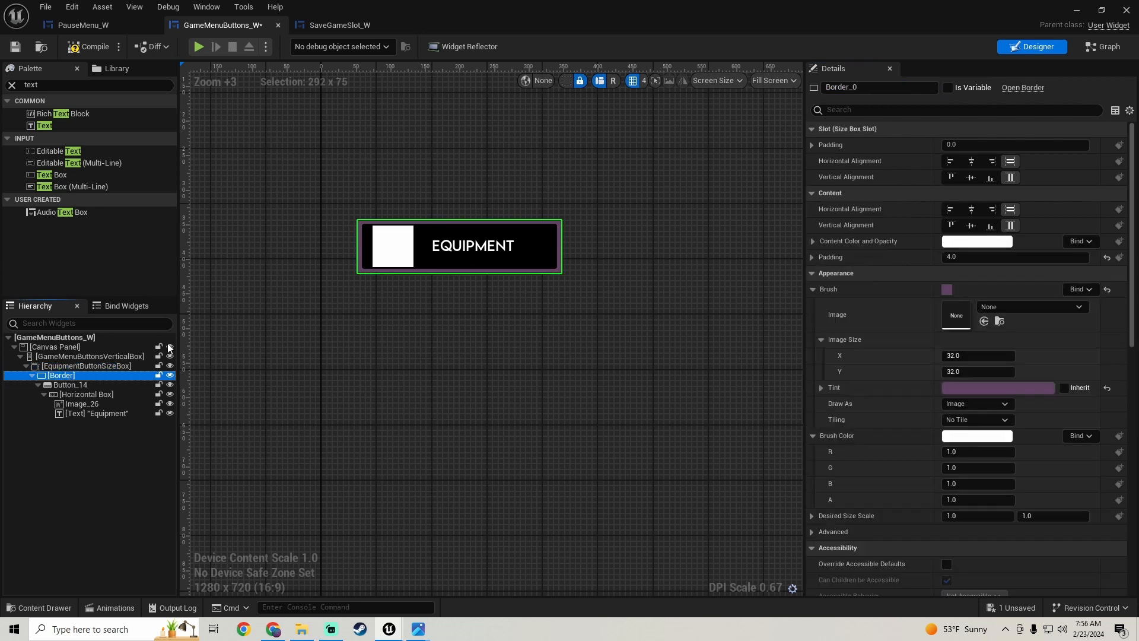
{"action": "left_click", "coordinate": [855, 87]}
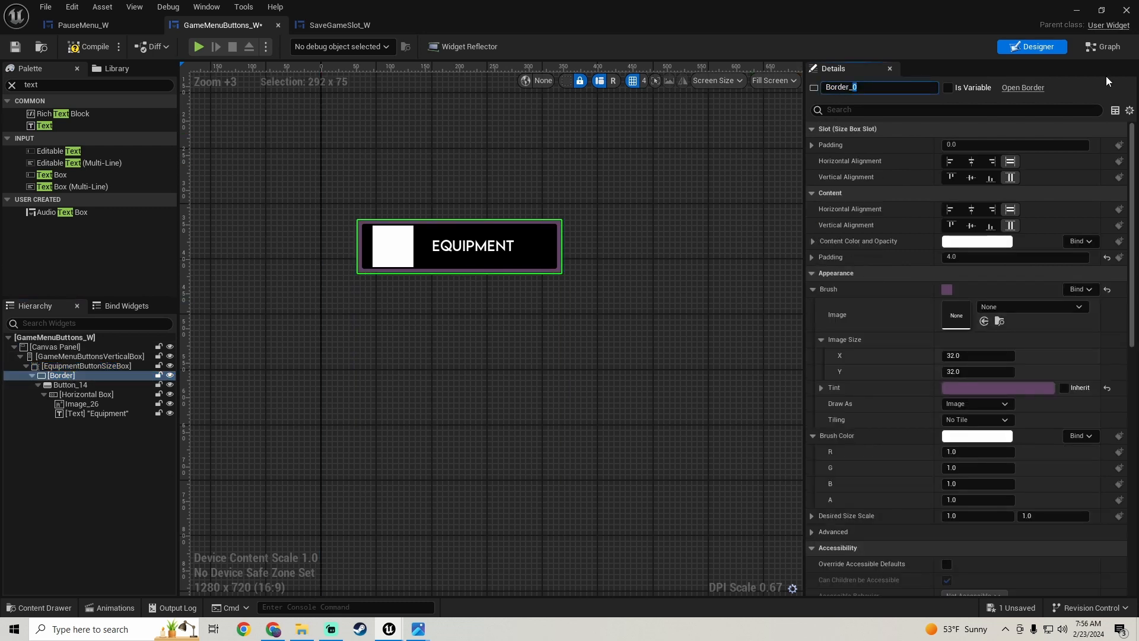
{"action": "key", "text": "BackSpace"}
{"action": "key", "text": "BackSpace"}
{"action": "key", "text": "ctrl+v"}
{"action": "key", "text": "Return"}
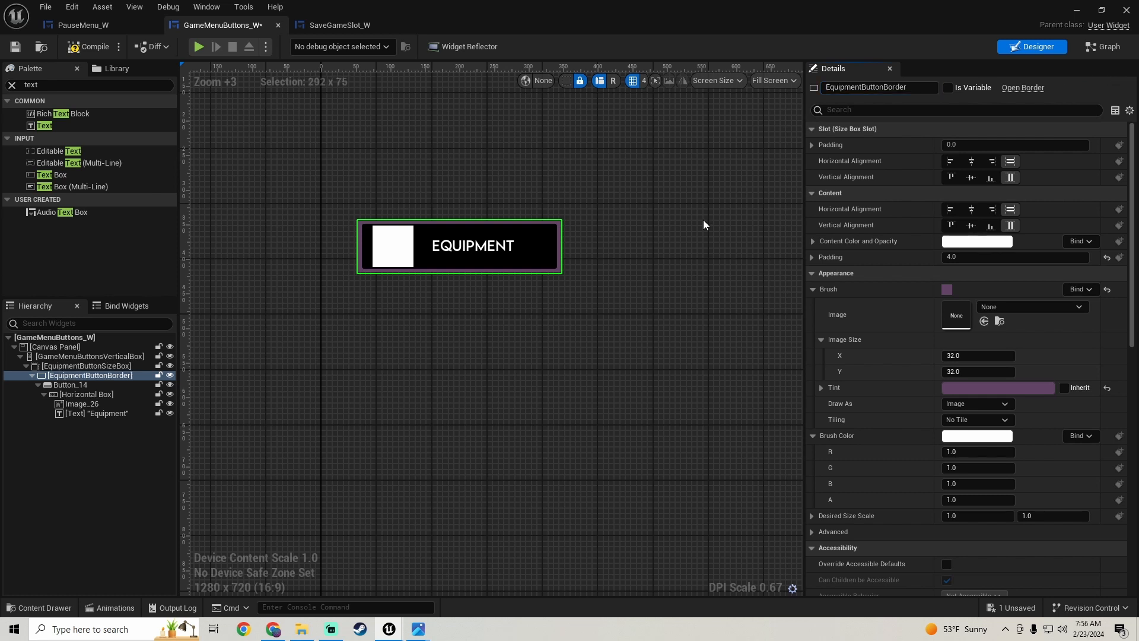
- Rename the button inside the border as EquipmentButton
{"action": "left_click", "coordinate": [66, 385]}
{"action": "double_click", "coordinate": [855, 87]}
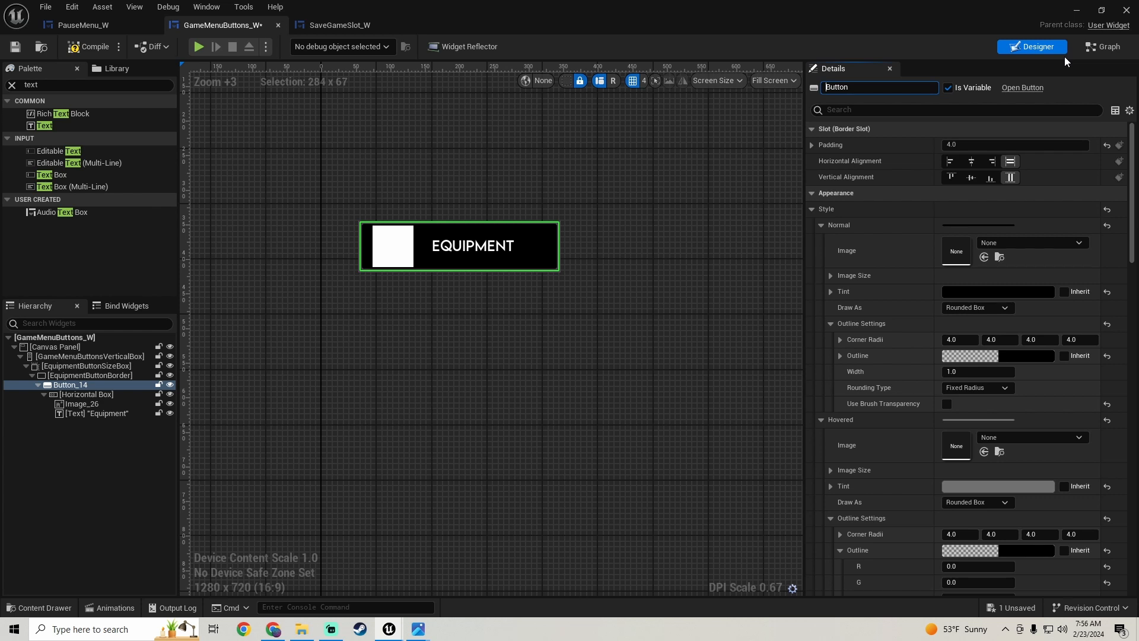
{"action": "type", "text": "Equipment"}
{"action": "key", "text": "Return"}
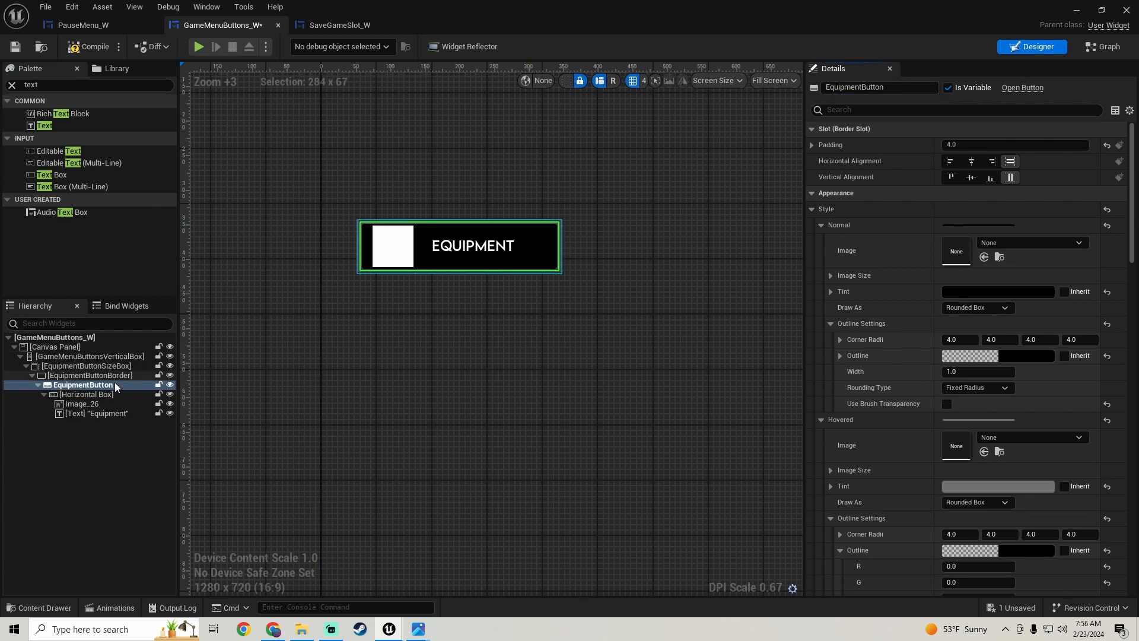
- Rename the button's horizontal box as EquipmentButtonHorizontalBox
{"action": "left_click", "coordinate": [95, 394]}
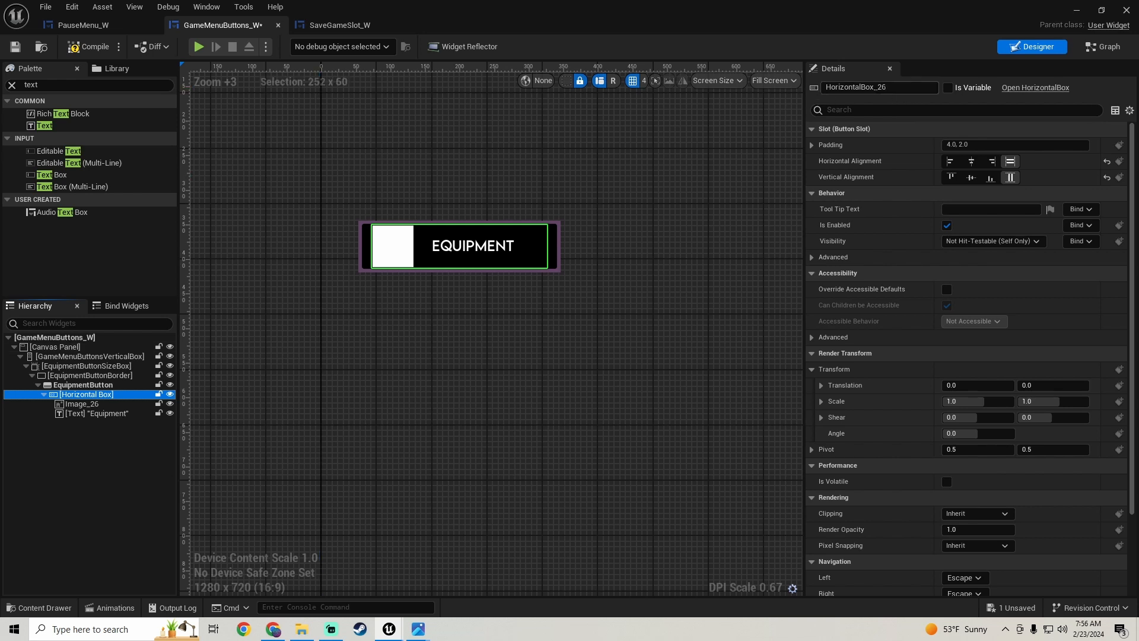
{"action": "left_click", "coordinate": [913, 87]}
{"action": "key", "text": "BackSpace"}
{"action": "key", "text": "BackSpace"}
{"action": "key", "text": "BackSpace"}
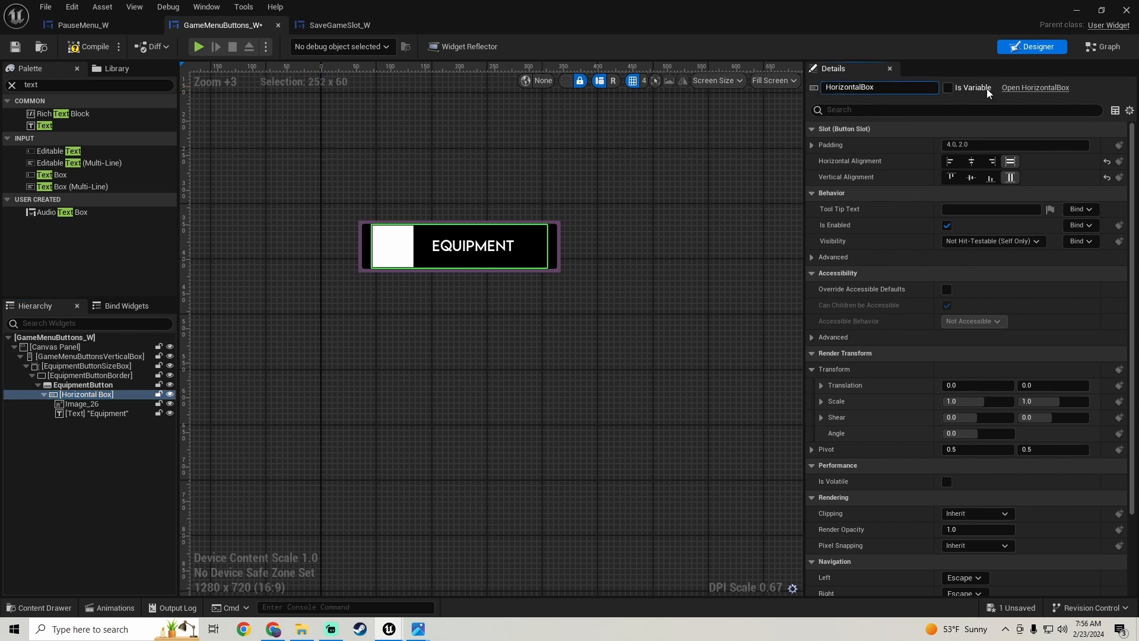
{"action": "key", "text": "ctrl+v"}
{"action": "key", "text": "Return"}
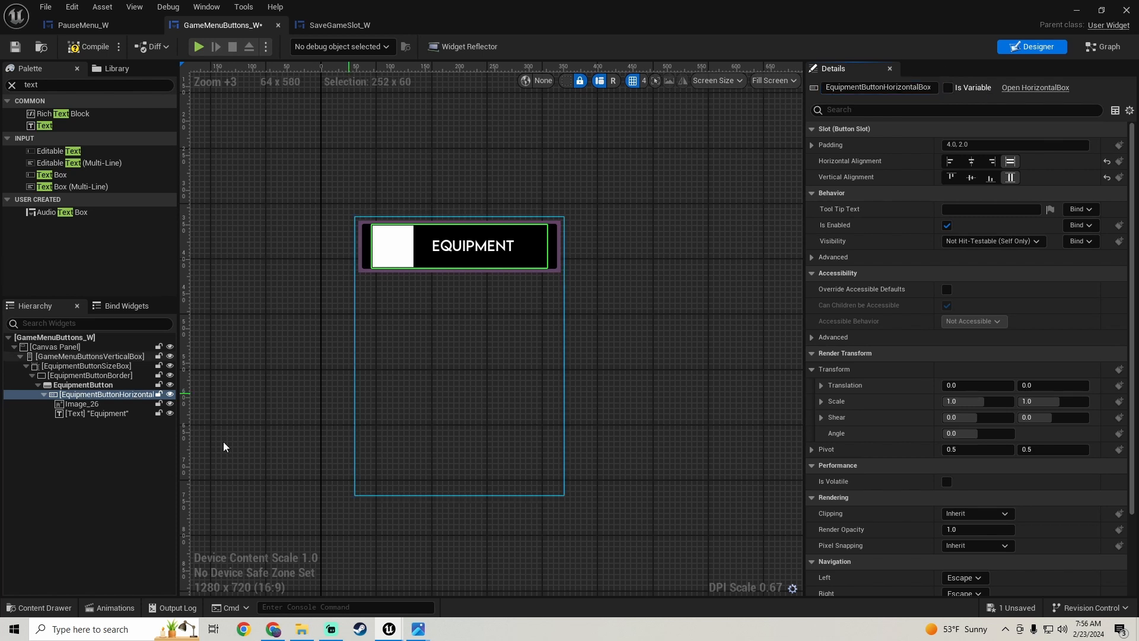
- Rename the image in the horizontal box as EquipmentButtonIconImage
{"action": "left_click", "coordinate": [78, 405]}
{"action": "left_click_drag", "start_coordinate": [861, 87], "coordinate": [847, 87]}
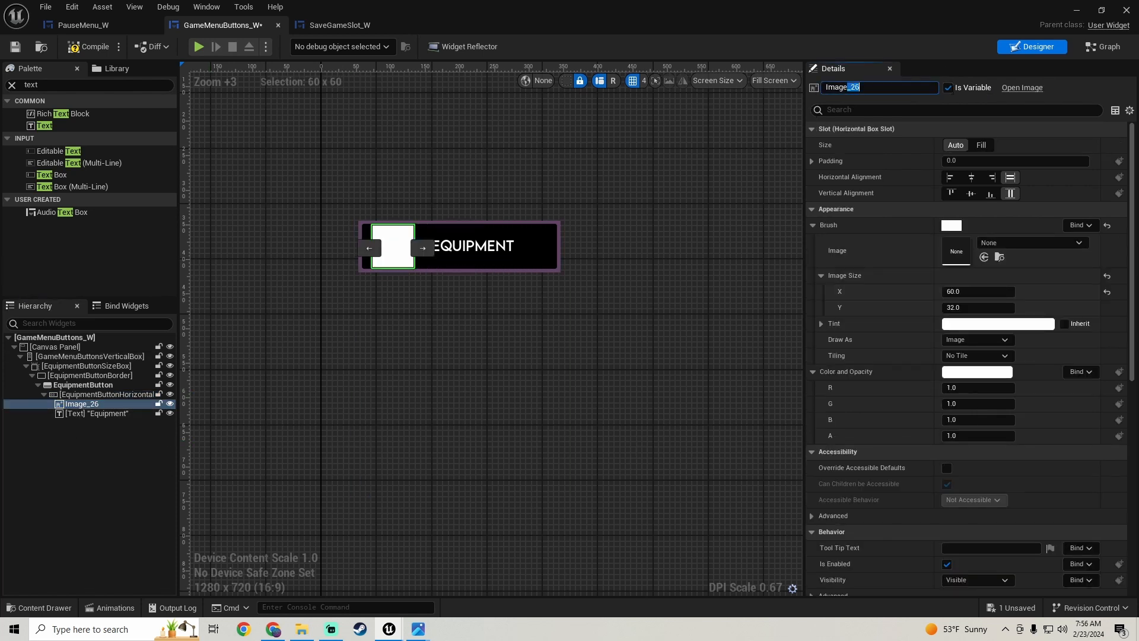
{"action": "key", "text": "BackSpace"}
{"action": "key", "text": "ctrl+v"}
{"action": "type", "text": "Icon"}
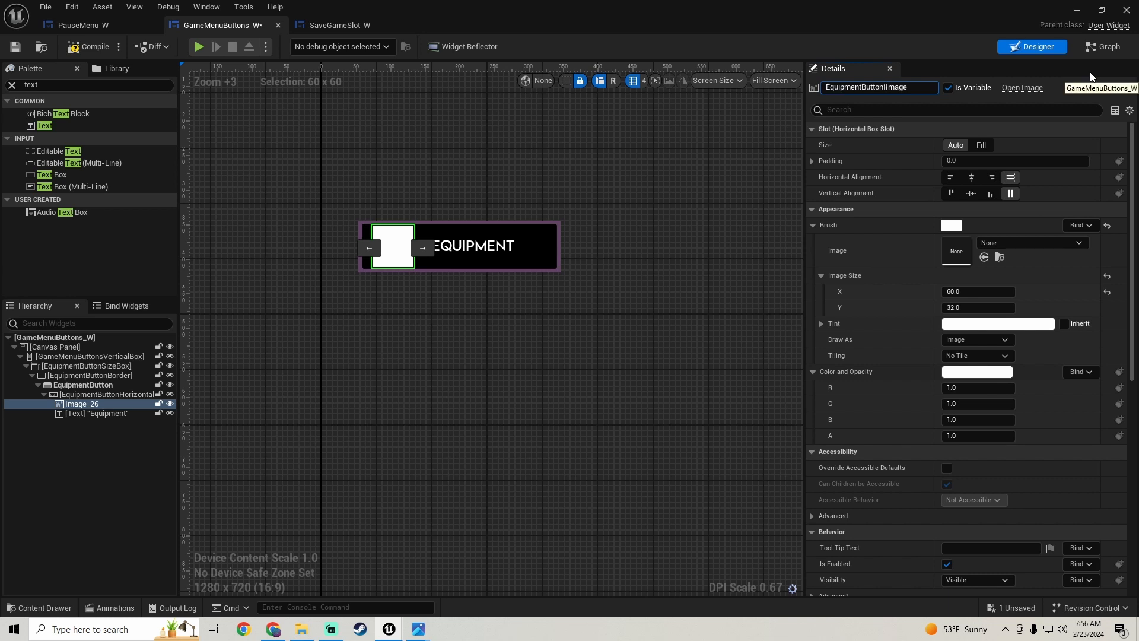
{"action": "key", "text": "Return"}
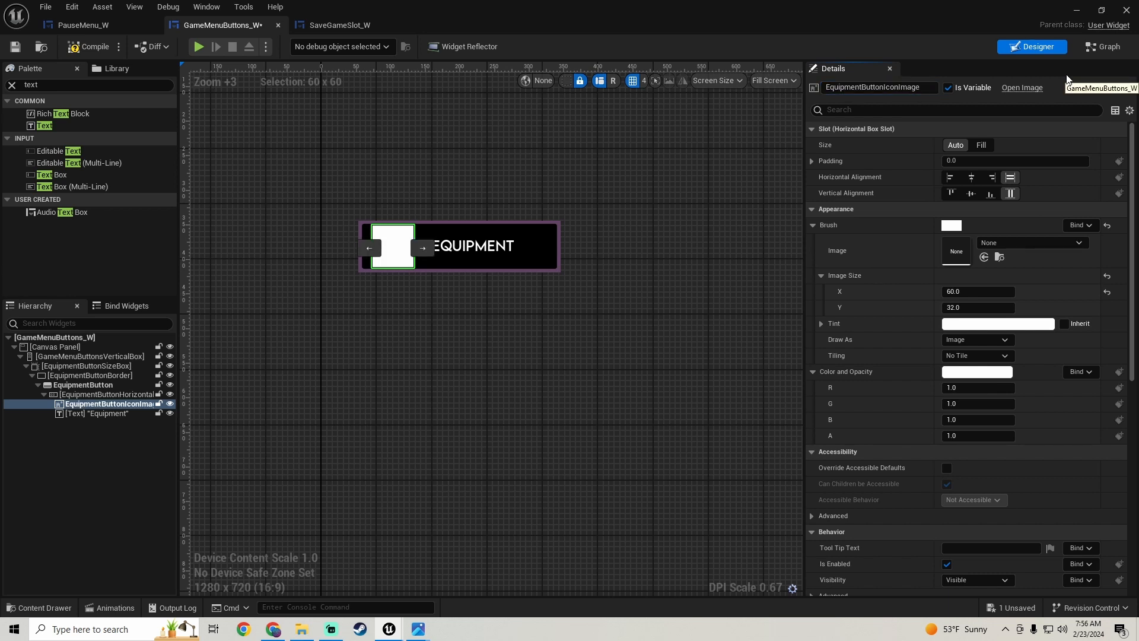
- Rename the "Equipment" text block as EquipmentText and save the widget
{"action": "left_click", "coordinate": [109, 414]}
{"action": "left_click", "coordinate": [890, 87]}
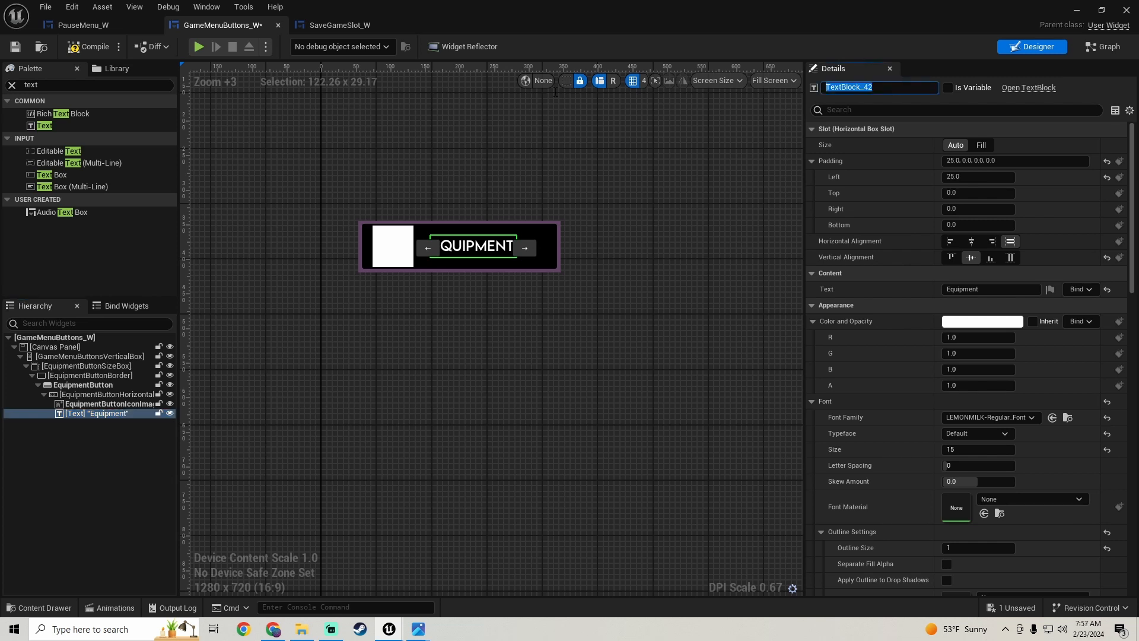
{"action": "type", "text": "Equi"}
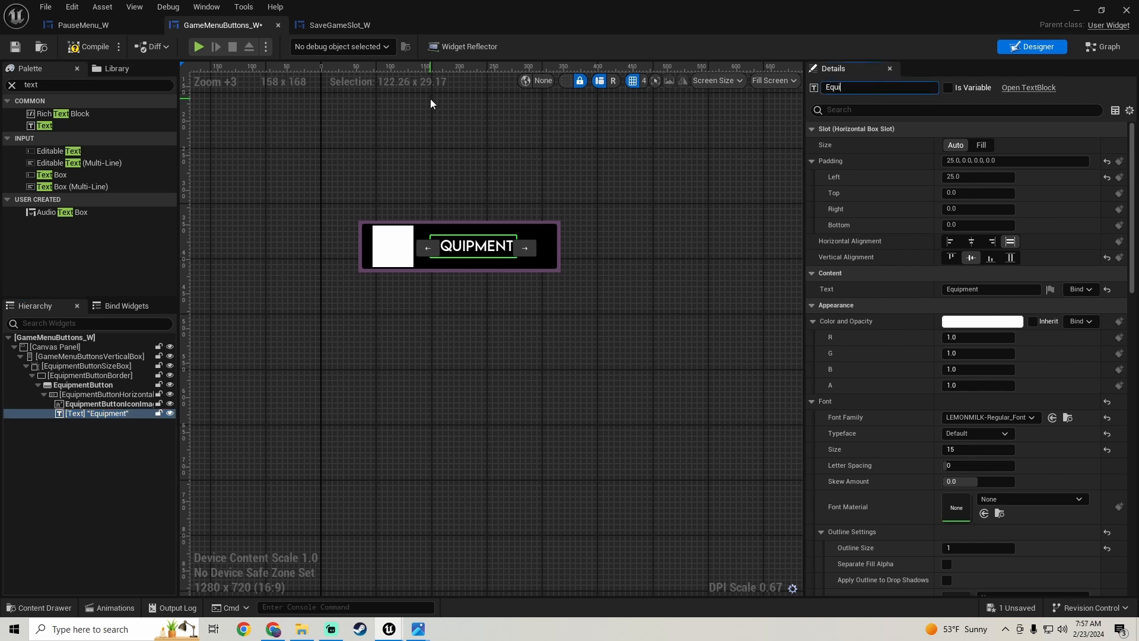
{"action": "type", "text": "pmentText"}
{"action": "key", "text": "Return"}
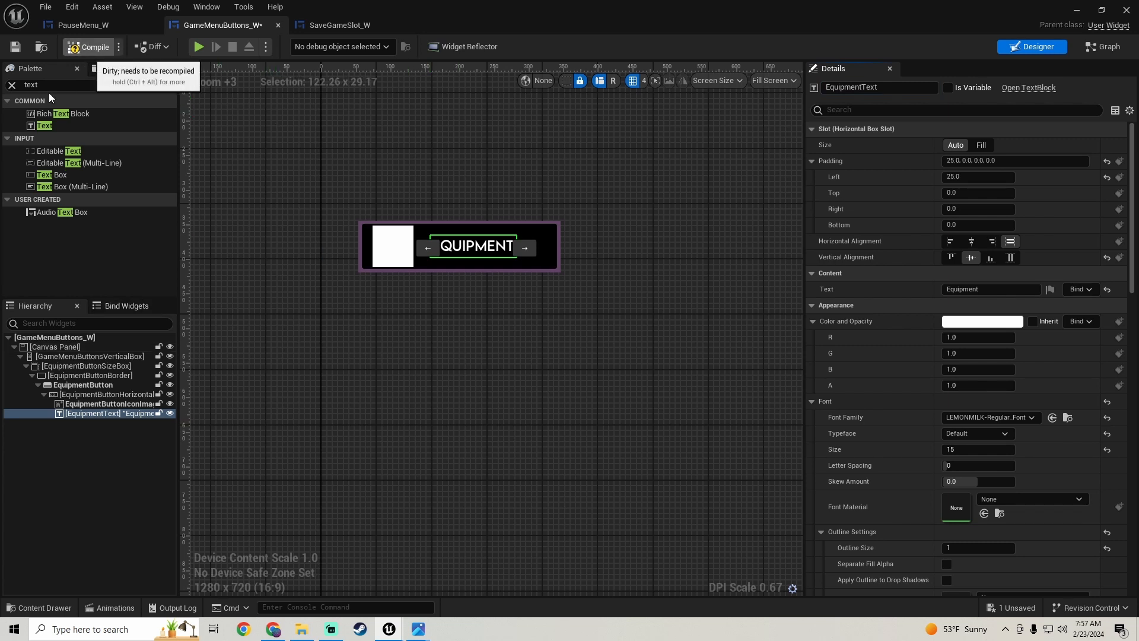
{"action": "left_click", "coordinate": [16, 48]}
- Duplicate EquipmentButtonSizeBox with all its children to add a second button to the vertical box
{"action": "left_click", "coordinate": [95, 365]}
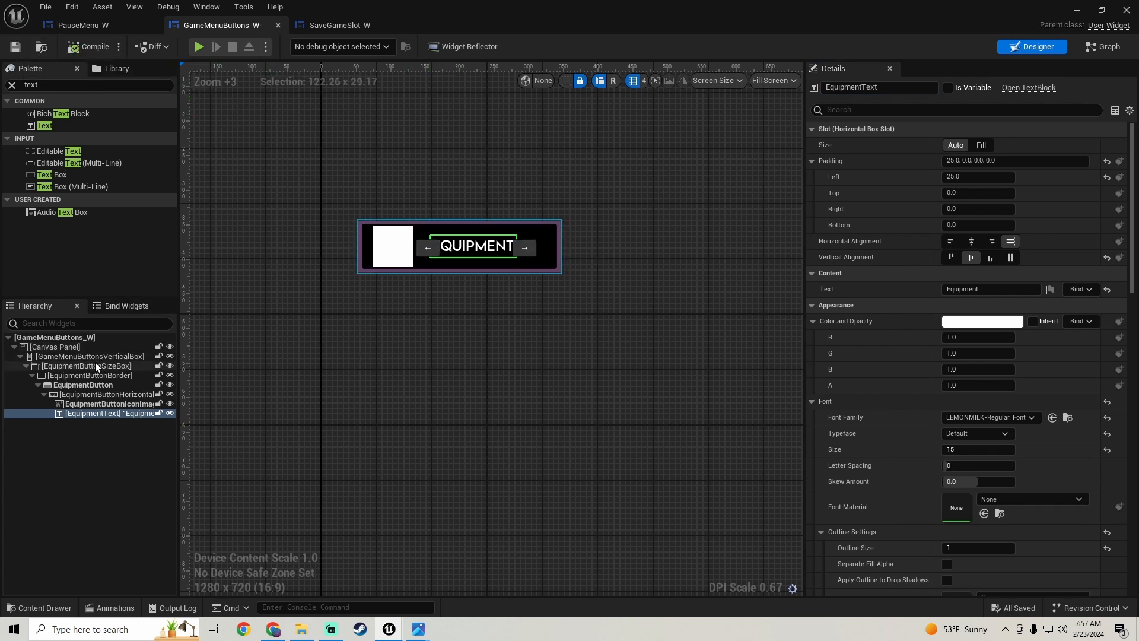
{"action": "scroll", "coordinate": [594, 344], "scroll_direction": "down", "scroll_amount": 1}
{"action": "right_click_drag", "start_coordinate": [516, 323], "coordinate": [457, 318]}
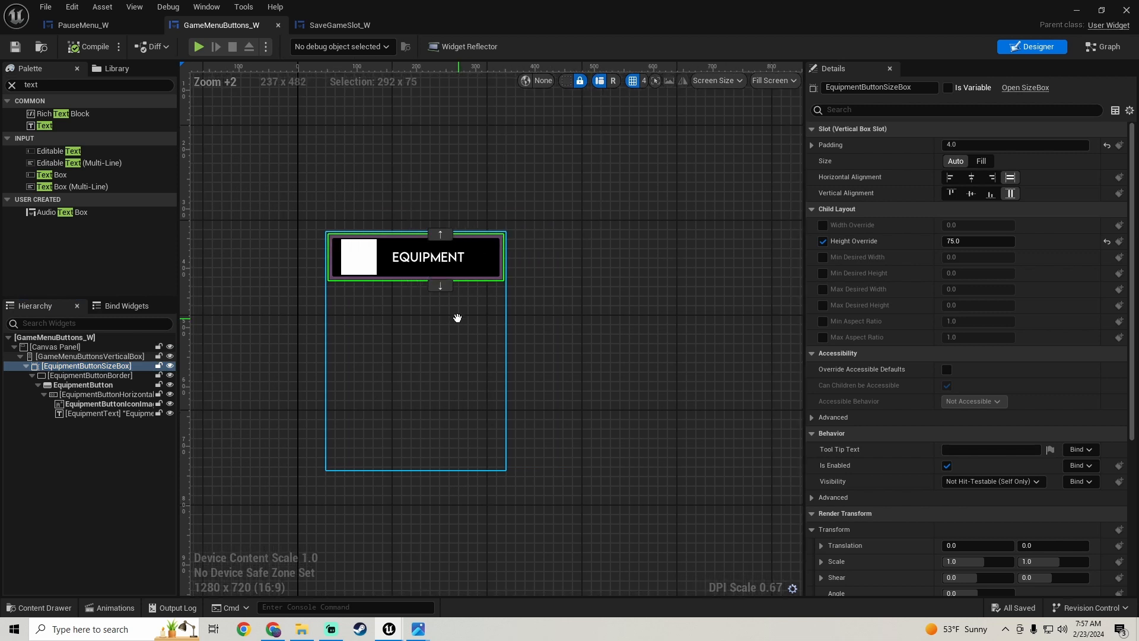
{"action": "right_click", "coordinate": [96, 366]}
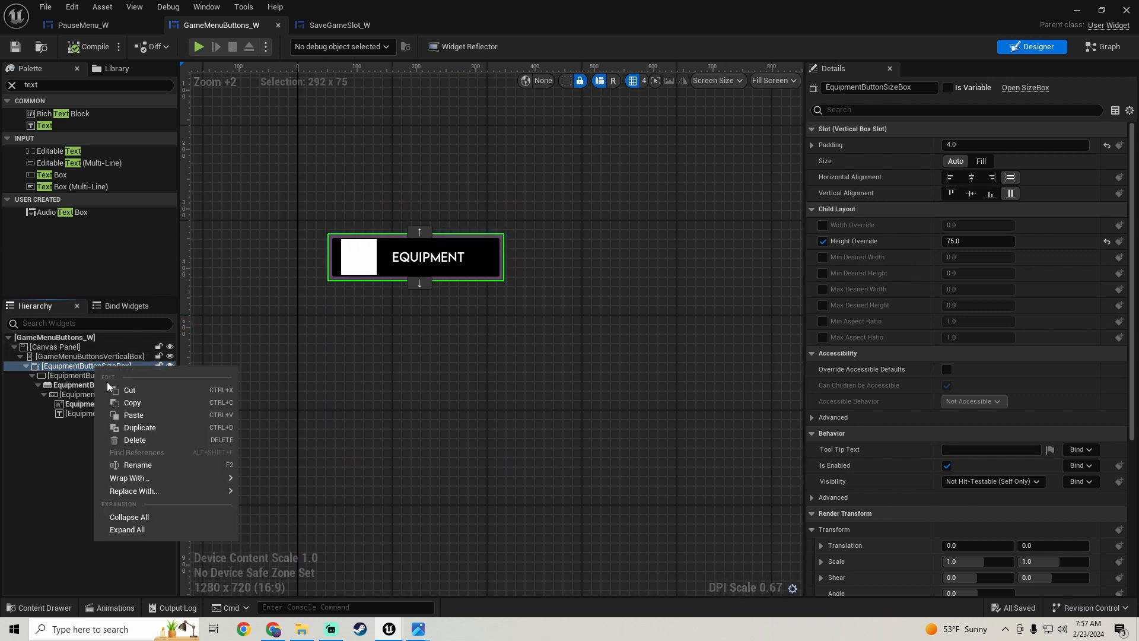
{"action": "left_click", "coordinate": [119, 428]}
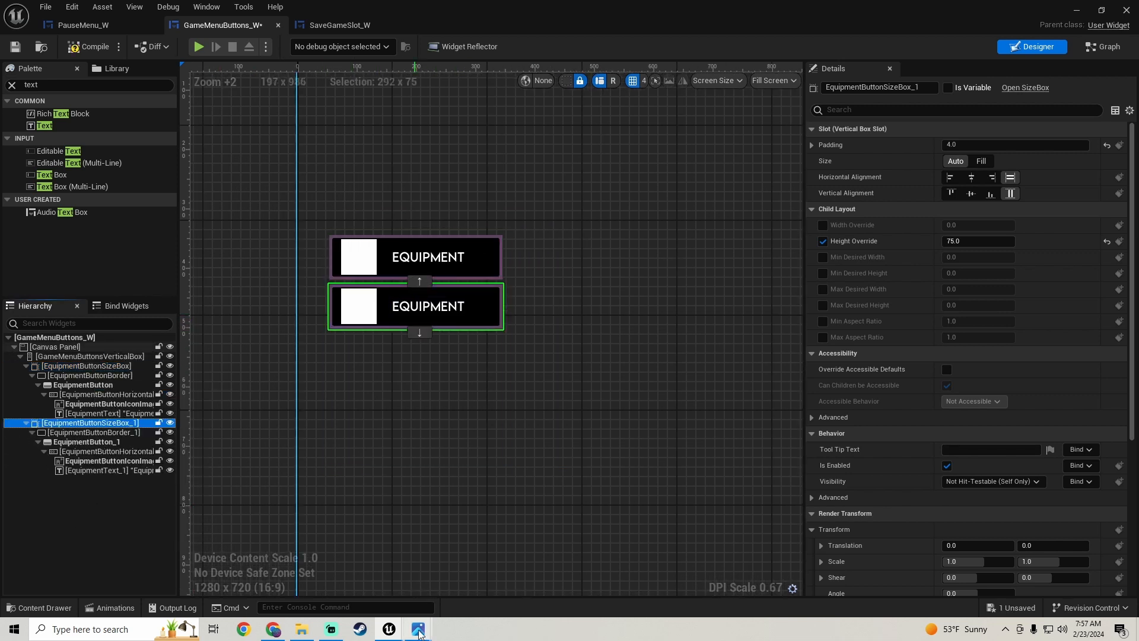
{"action": "mouse_move", "coordinate": [418, 631]}
{"action": "left_click", "coordinate": [376, 560]}
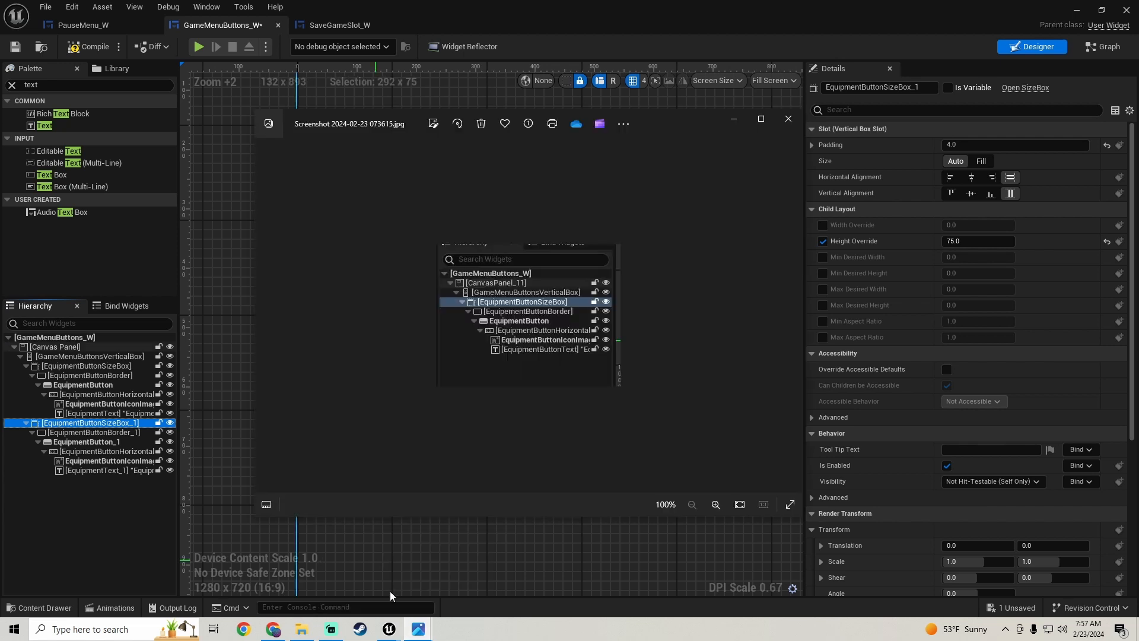
{"action": "left_click", "coordinate": [471, 561]}
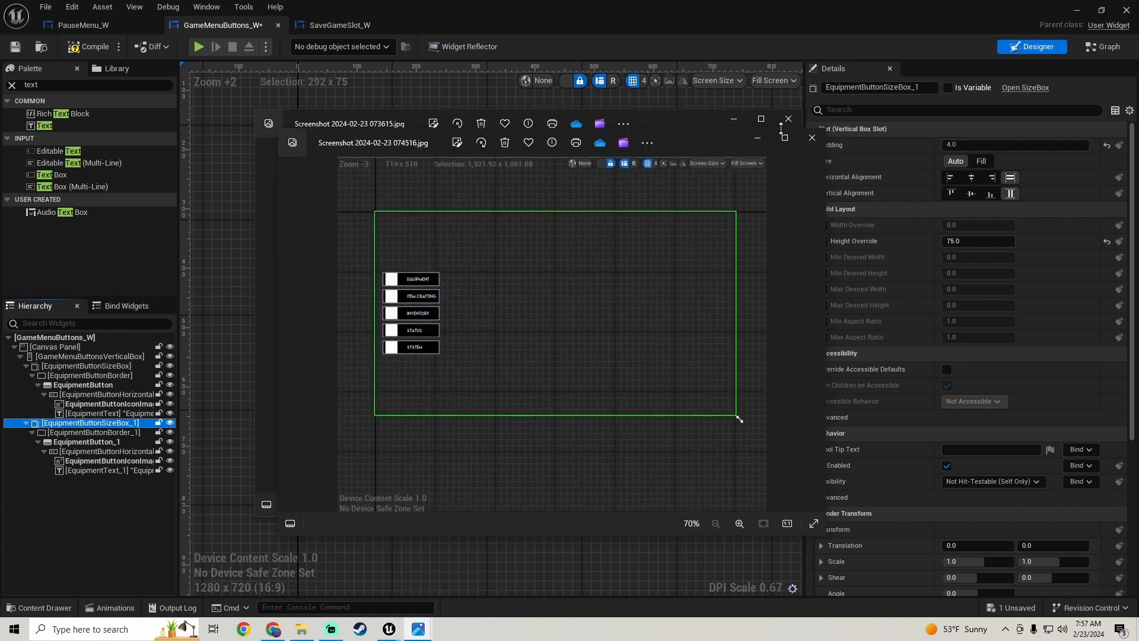
{"action": "left_click", "coordinate": [81, 508]}
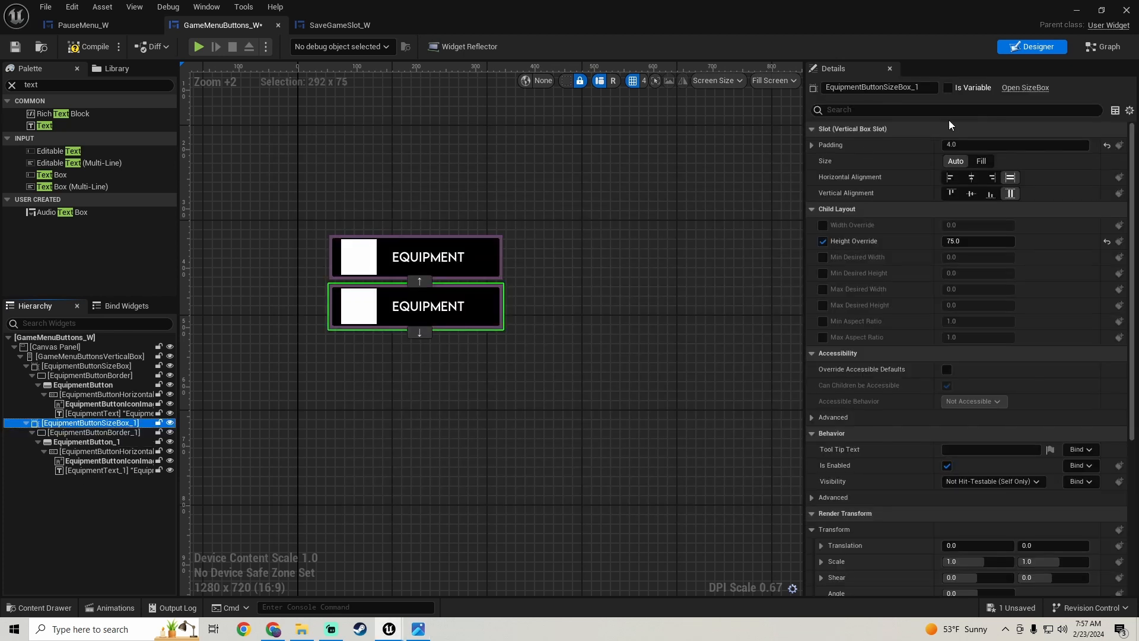
- Rename the duplicated size box as ItemCraftingButtonSizeBox
{"action": "left_click_drag", "start_coordinate": [912, 87], "coordinate": [1079, 76]}
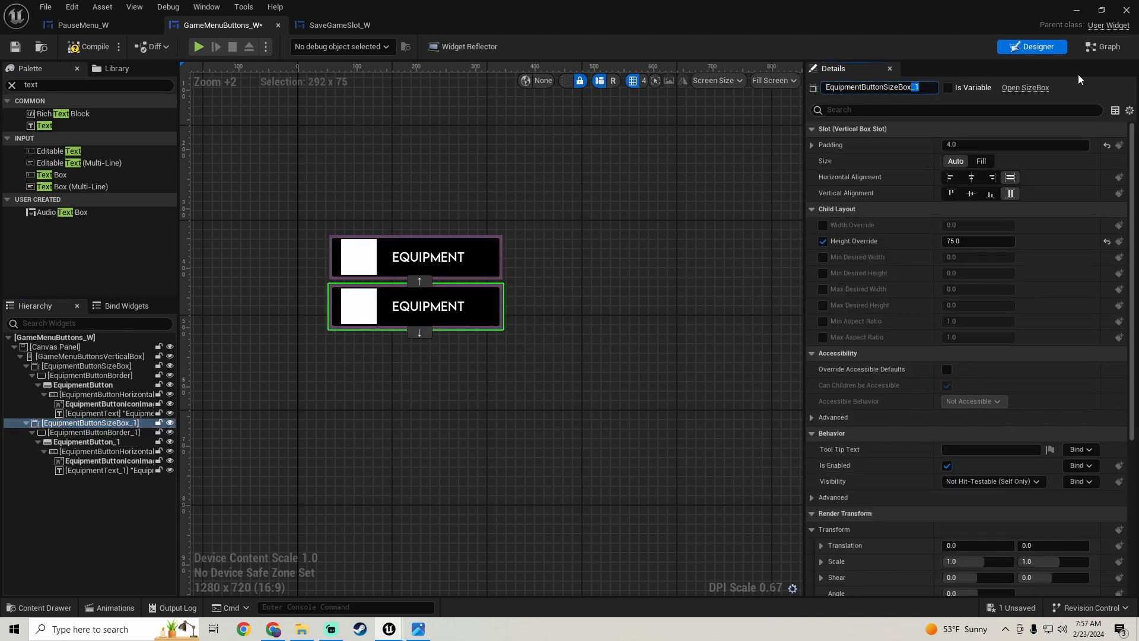
{"action": "key", "text": "BackSpace"}
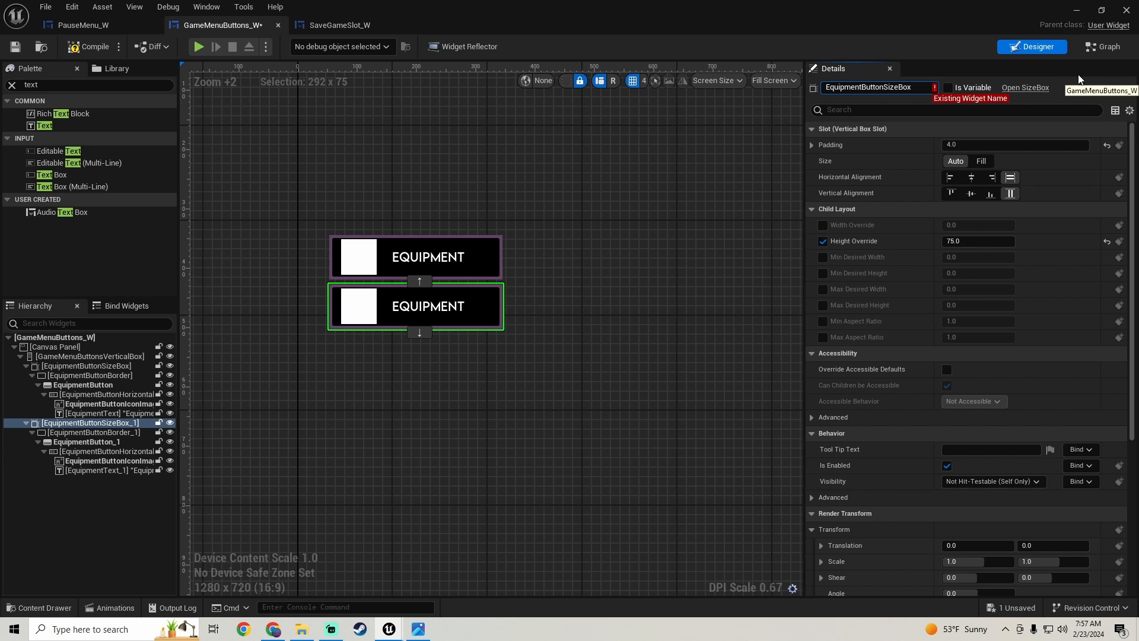
{"action": "key", "text": "Left"}
{"action": "key", "text": "Left"}
{"action": "key", "text": "Left"}
{"action": "key", "text": "Left"}
{"action": "key", "text": "Left"}
{"action": "key", "text": "Left"}
{"action": "key", "text": "Left"}
{"action": "key", "text": "Left"}
{"action": "key", "text": "Left"}
{"action": "key", "text": "Left"}
{"action": "key", "text": "Left"}
{"action": "key", "text": "Left"}
{"action": "key", "text": "Left"}
{"action": "key", "text": "BackSpace"}
{"action": "key", "text": "BackSpace"}
{"action": "key", "text": "BackSpace"}
{"action": "key", "text": "BackSpace"}
{"action": "key", "text": "BackSpace"}
{"action": "key", "text": "BackSpace"}
{"action": "key", "text": "BackSpace"}
{"action": "key", "text": "BackSpace"}
{"action": "key", "text": "BackSpace"}
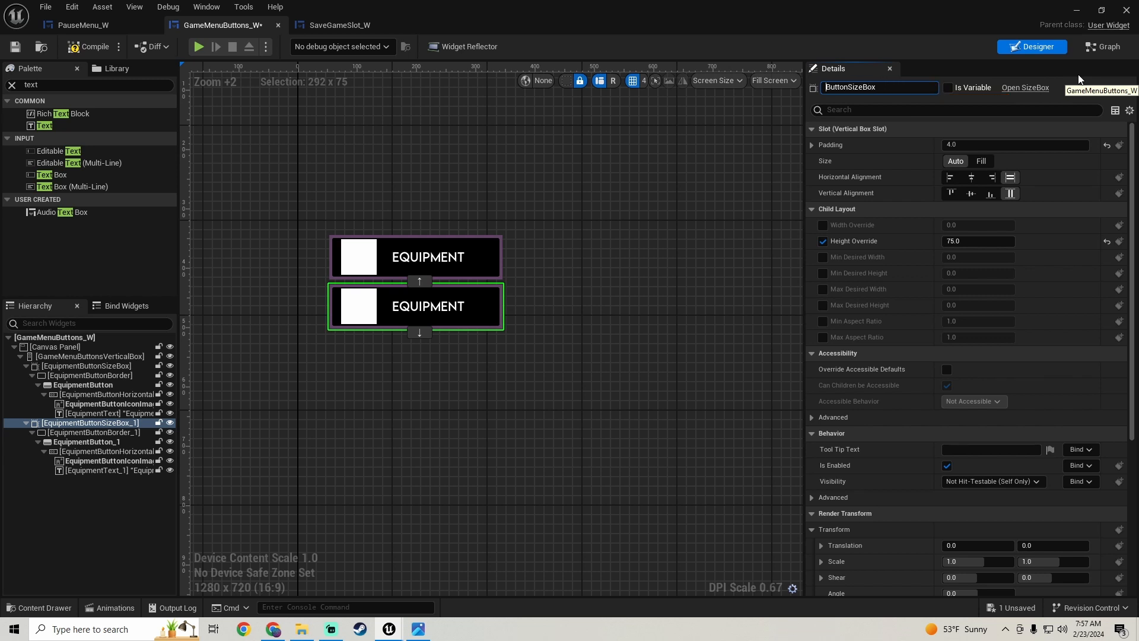
{"action": "type", "text": "ItemCraft"}
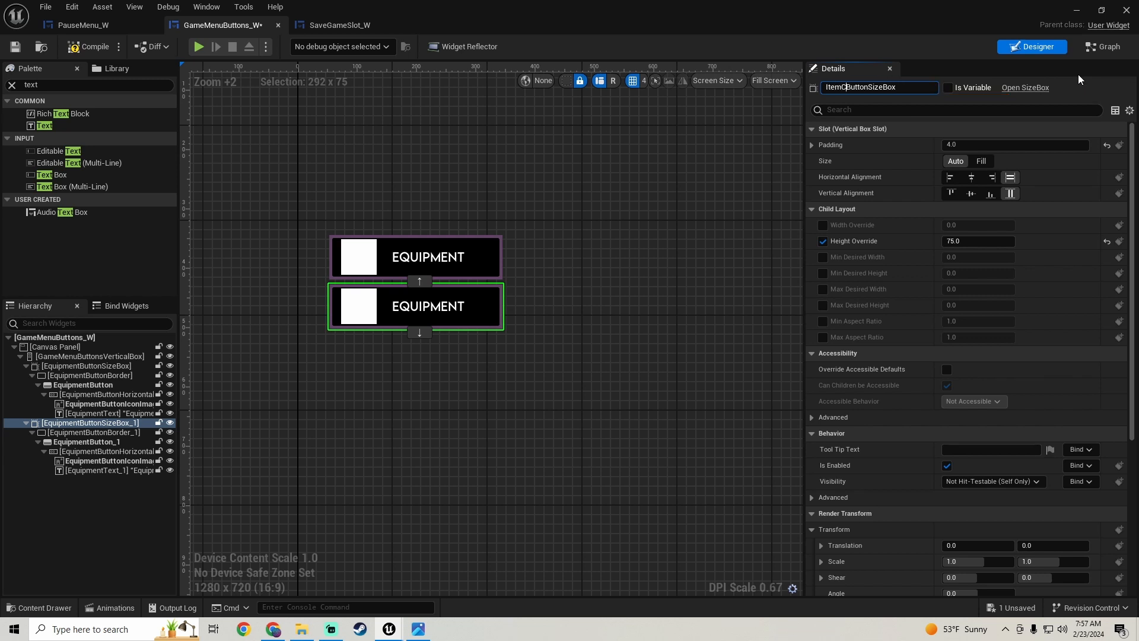
{"action": "type", "text": "ing"}
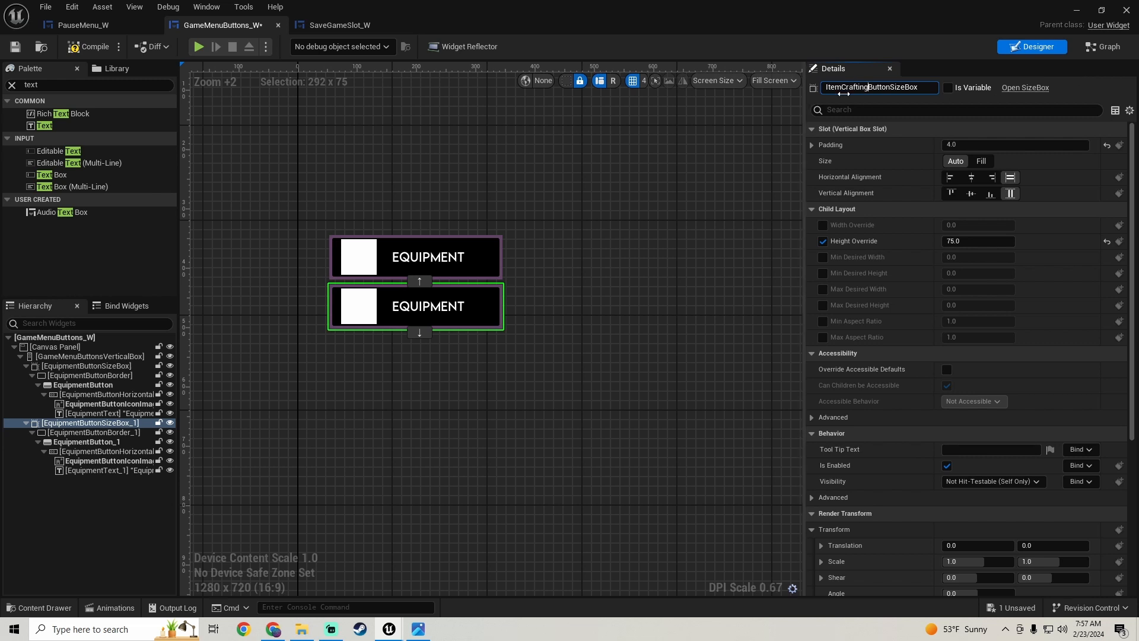
{"action": "key", "text": "Return"}
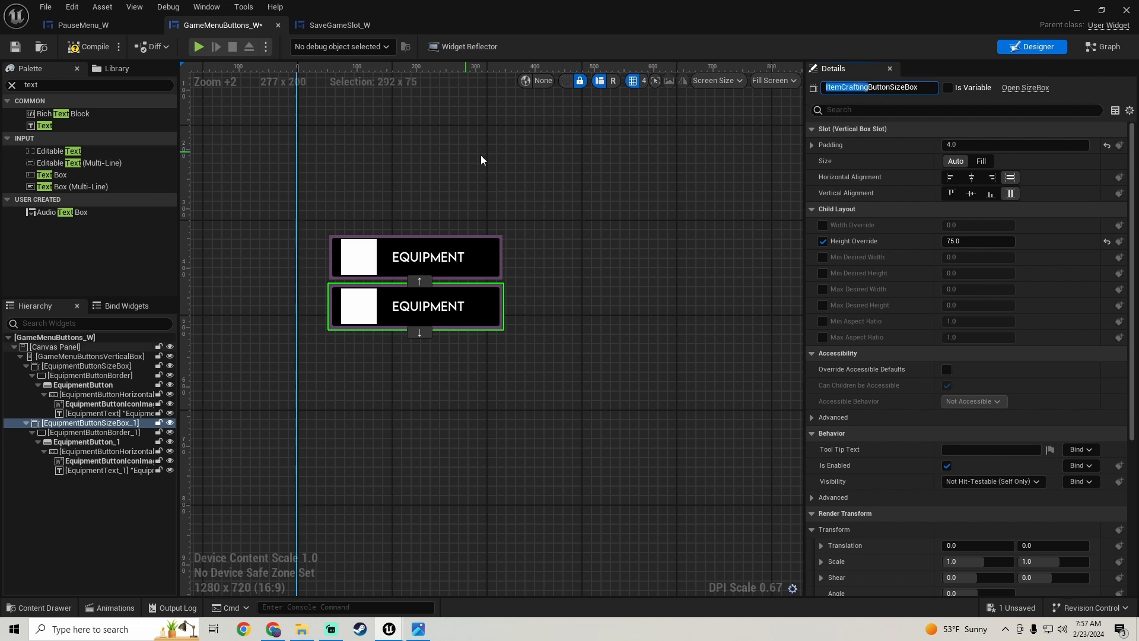
- Rename the duplicated border inside the new size box as ItemCraftingButtonBorder
{"action": "left_click", "coordinate": [100, 433]}
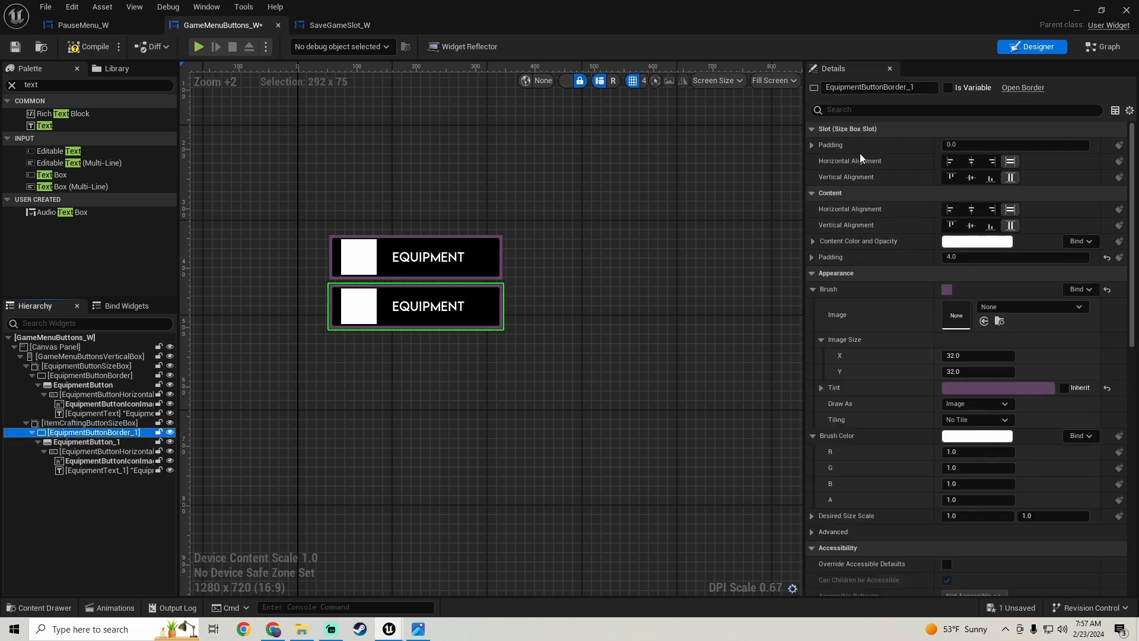
{"action": "left_click", "coordinate": [917, 88]}
{"action": "key", "text": "BackSpace"}
{"action": "key", "text": "BackSpace"}
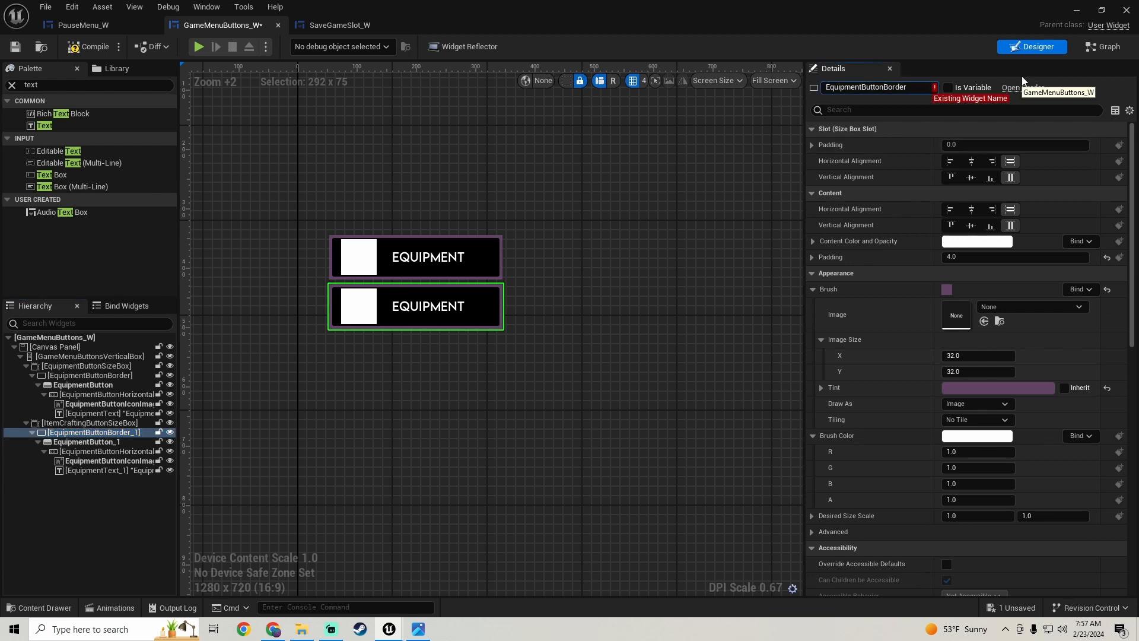
{"action": "key", "text": "Left"}
{"action": "key", "text": "Left"}
{"action": "key", "text": "Left"}
{"action": "key", "text": "Left"}
{"action": "key", "text": "Left"}
{"action": "key", "text": "Left"}
{"action": "key", "text": "Left"}
{"action": "key", "text": "Left"}
{"action": "key", "text": "Left"}
{"action": "key", "text": "Left"}
{"action": "key", "text": "Left"}
{"action": "key", "text": "Left"}
{"action": "key", "text": "BackSpace"}
{"action": "key", "text": "BackSpace"}
{"action": "key", "text": "BackSpace"}
{"action": "key", "text": "BackSpace"}
{"action": "key", "text": "BackSpace"}
{"action": "key", "text": "BackSpace"}
{"action": "key", "text": "BackSpace"}
{"action": "key", "text": "BackSpace"}
{"action": "key", "text": "BackSpace"}
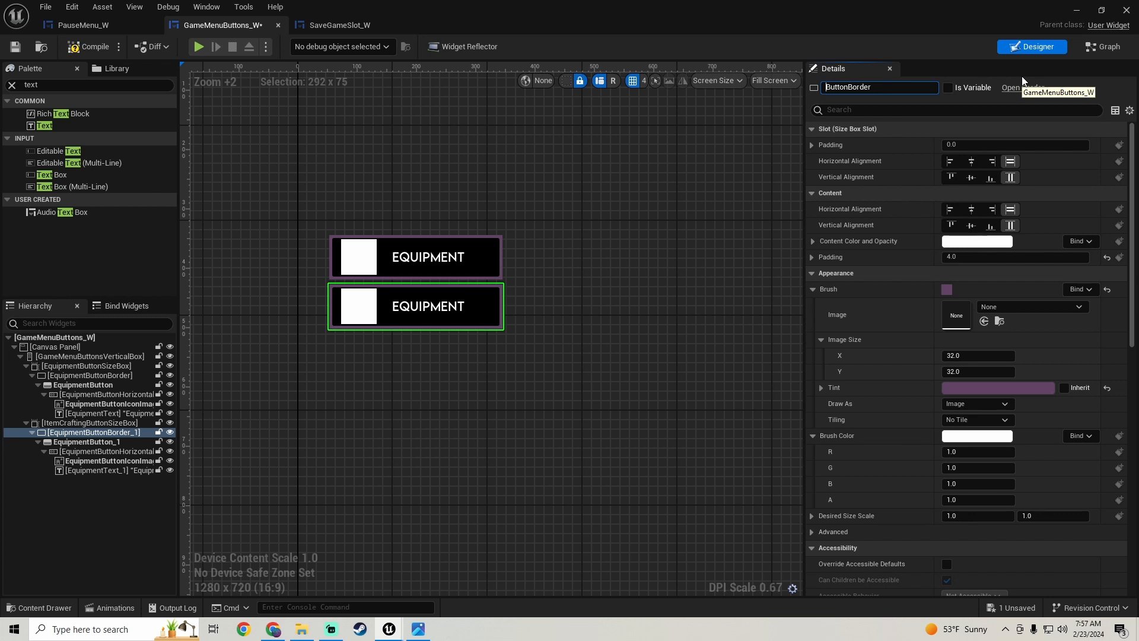
{"action": "type", "text": "ItemCrafting"}
{"action": "key", "text": "Return"}
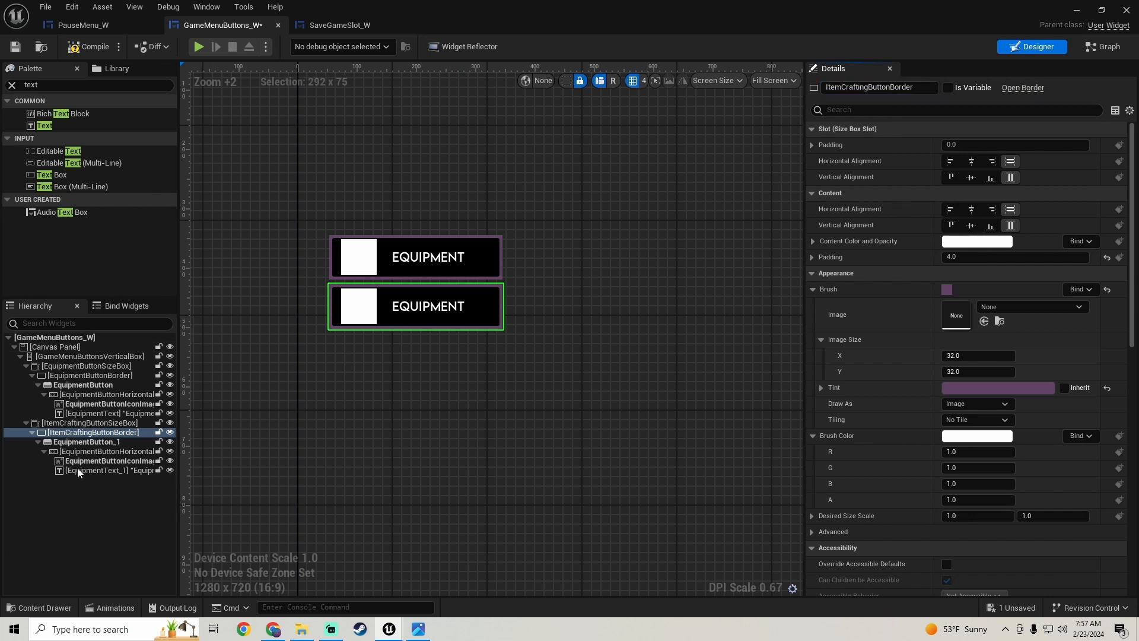
- Rename the duplicated button EquipmentButton_1 as ItemCraftingButton
{"action": "left_click", "coordinate": [89, 442]}
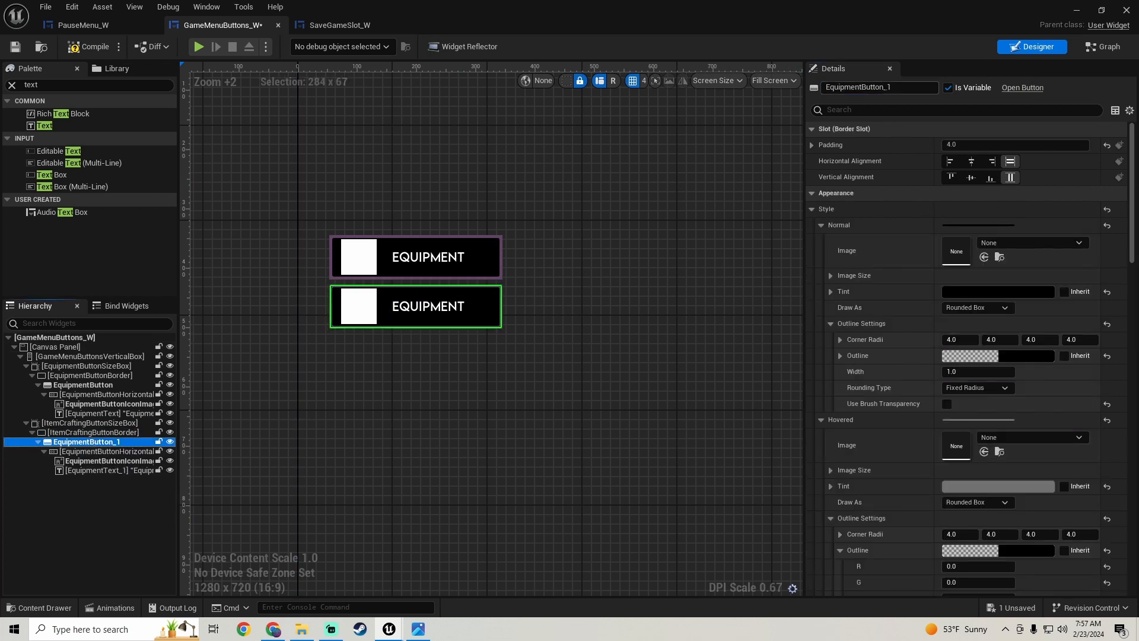
{"action": "double_click", "coordinate": [930, 87]}
{"action": "key", "text": "BackSpace"}
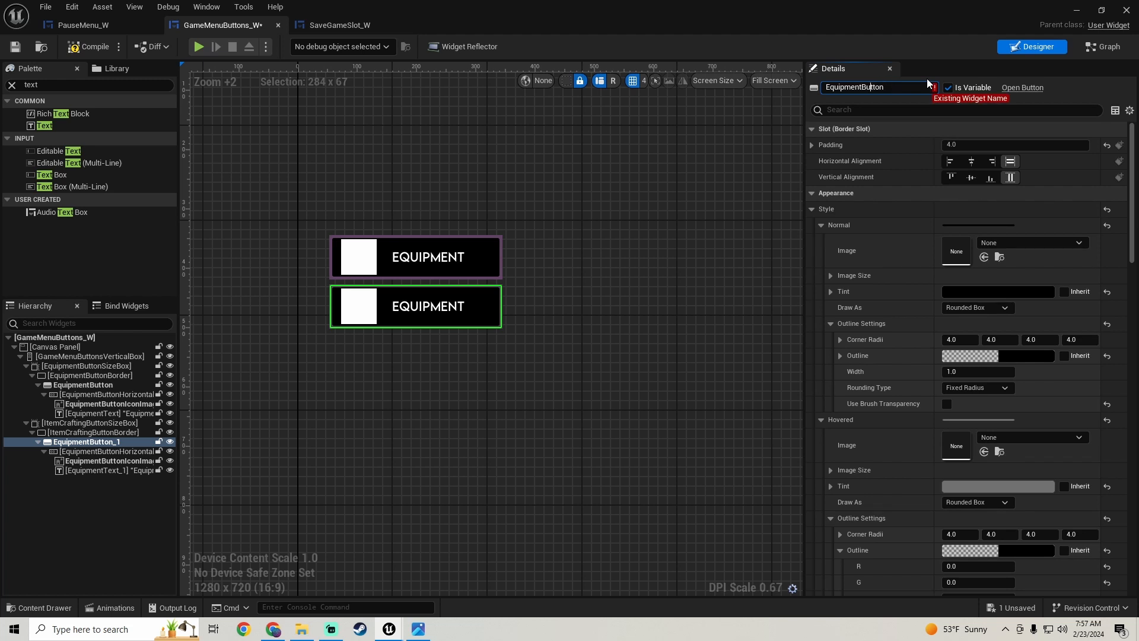
{"action": "key", "text": "BackSpace"}
{"action": "key", "text": "BackSpace"}
{"action": "key", "text": "BackSpace"}
{"action": "key", "text": "BackSpace"}
{"action": "key", "text": "BackSpace"}
{"action": "key", "text": "BackSpace"}
{"action": "key", "text": "BackSpace"}
{"action": "key", "text": "BackSpace"}
{"action": "key", "text": "BackSpace"}
{"action": "type", "text": "ItemCrafting"}
{"action": "key", "text": "Return"}
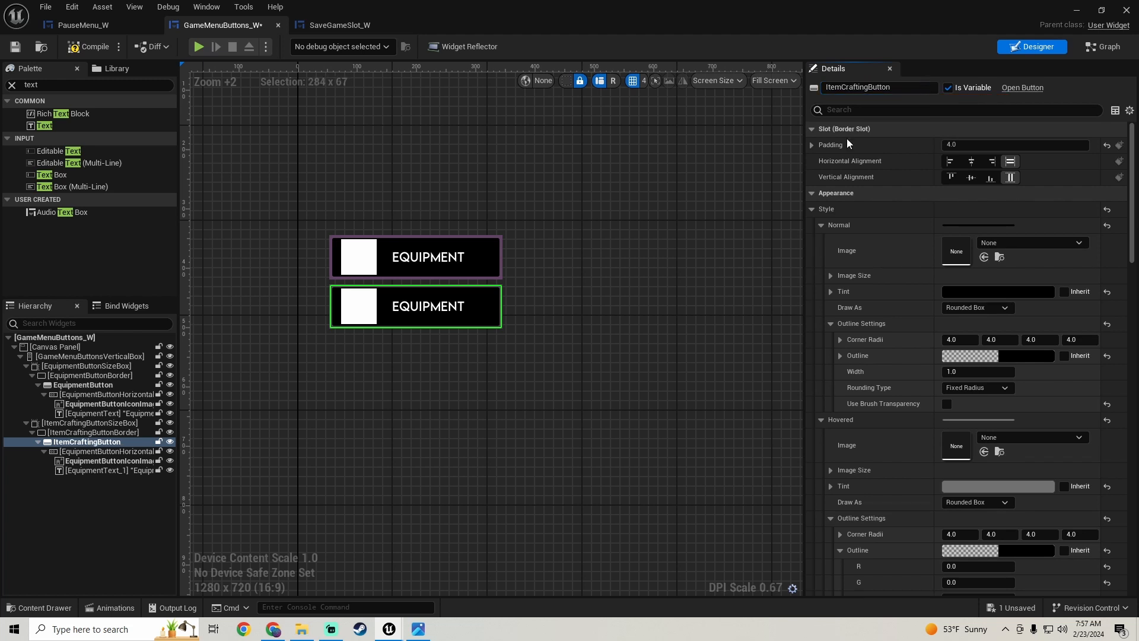
- Rename the horizontal box inside ItemCraftingButton as ItemCraftingButtonHorizontalBox
{"action": "left_click", "coordinate": [126, 453]}
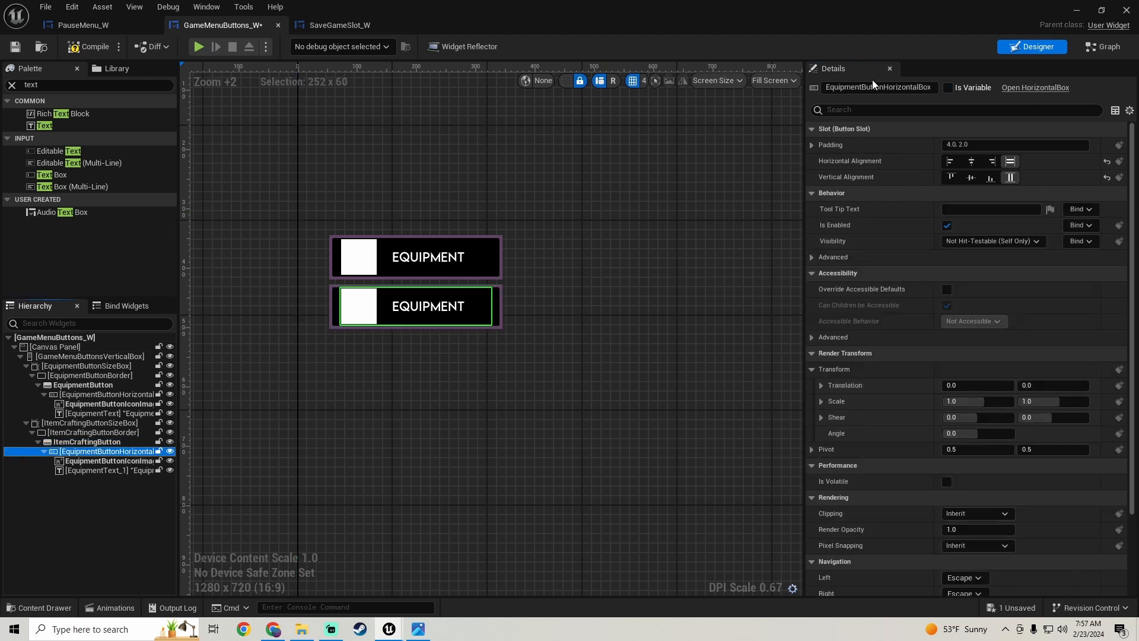
{"action": "left_click_drag", "start_coordinate": [927, 88], "coordinate": [933, 90]}
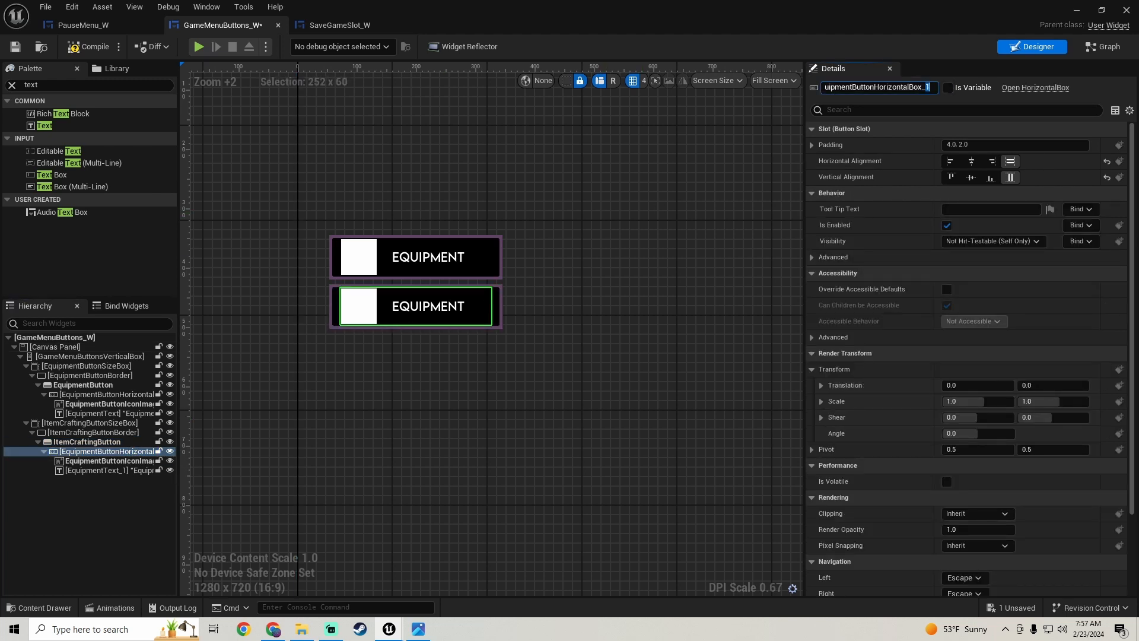
{"action": "key", "text": "BackSpace"}
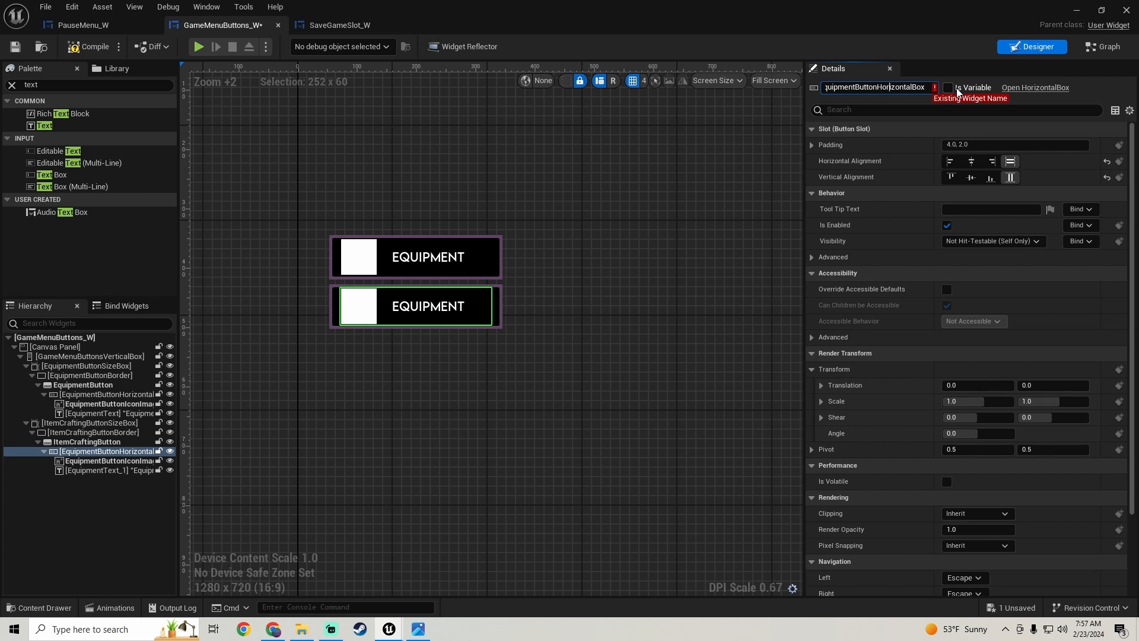
{"action": "key", "text": "BackSpace"}
{"action": "key", "text": "BackSpace"}
{"action": "key", "text": "BackSpace"}
{"action": "key", "text": "BackSpace"}
{"action": "key", "text": "BackSpace"}
{"action": "key", "text": "BackSpace"}
{"action": "key", "text": "BackSpace"}
{"action": "key", "text": "BackSpace"}
{"action": "key", "text": "BackSpace"}
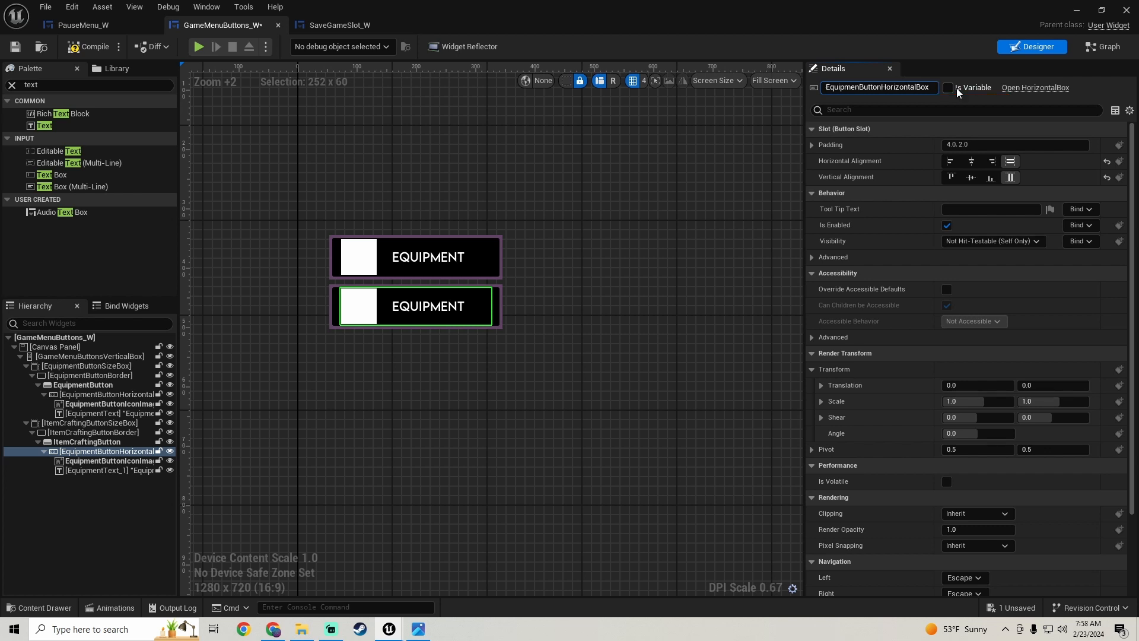
{"action": "type", "text": "ItemCrafting"}
{"action": "key", "text": "Return"}
- Rename the duplicated icon image in the second button as ItemCraftingButtonIconImage
{"action": "left_click", "coordinate": [113, 461]}
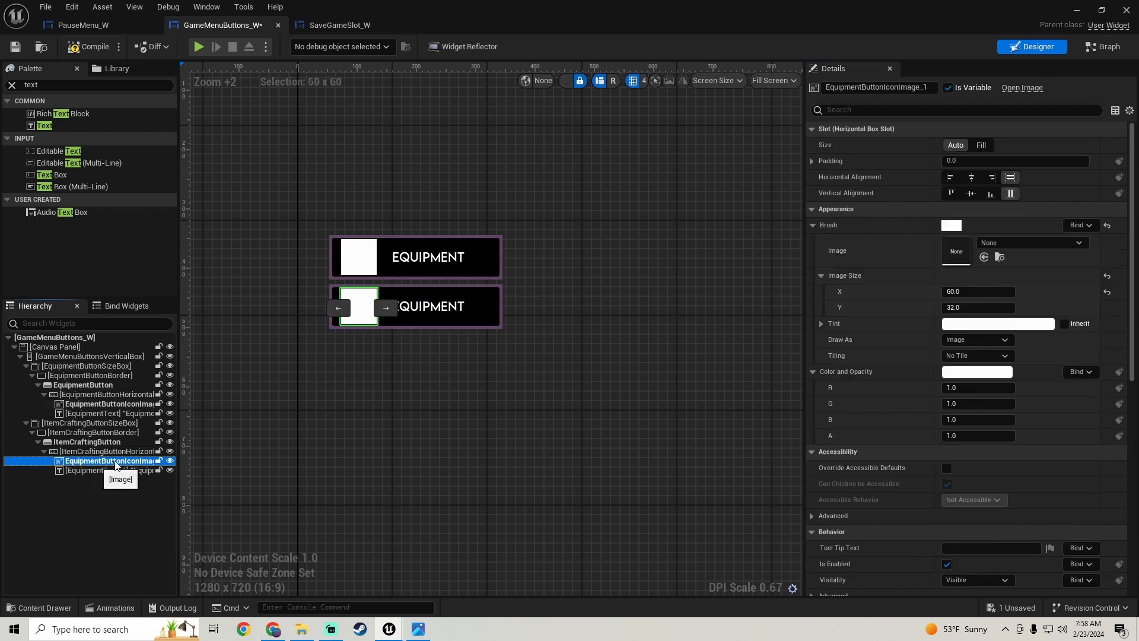
{"action": "left_click", "coordinate": [928, 91]}
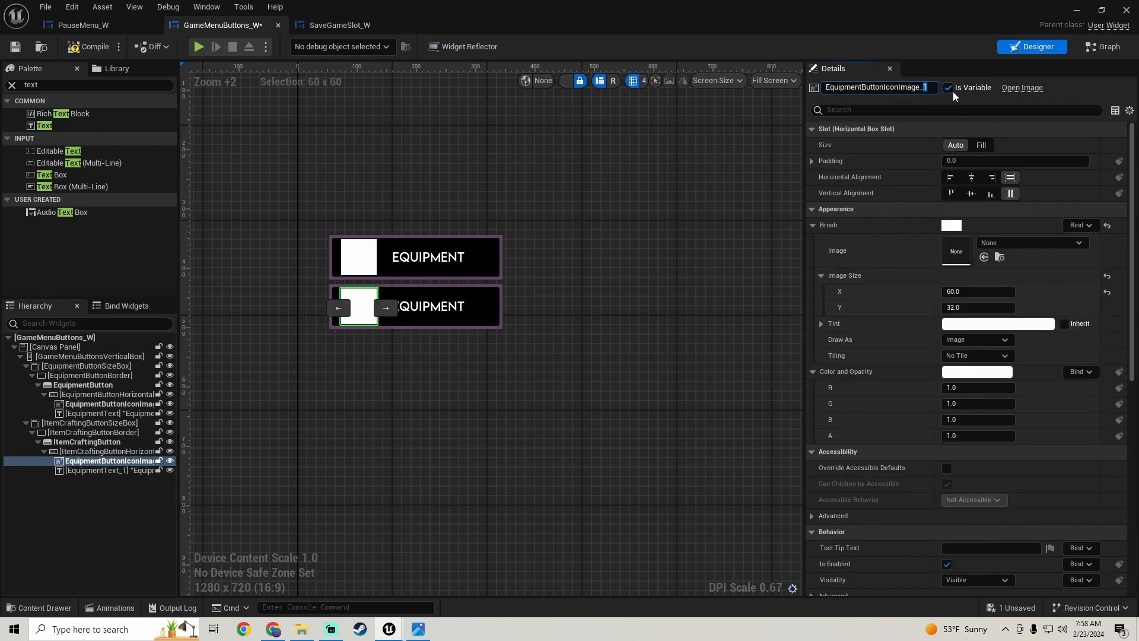
{"action": "key", "text": "BackSpace"}
{"action": "key", "text": "BackSpace"}
{"action": "key", "text": "BackSpace"}
{"action": "key", "text": "BackSpace"}
{"action": "key", "text": "BackSpace"}
{"action": "key", "text": "BackSpace"}
{"action": "key", "text": "BackSpace"}
{"action": "key", "text": "BackSpace"}
{"action": "key", "text": "BackSpace"}
{"action": "key", "text": "BackSpace"}
{"action": "key", "text": "BackSpace"}
{"action": "type", "text": "ItemCrafting"}
{"action": "key", "text": "Return"}
- Rename the duplicated text block EquipmentText_1 as ItemCraftingText
{"action": "left_click", "coordinate": [101, 469]}
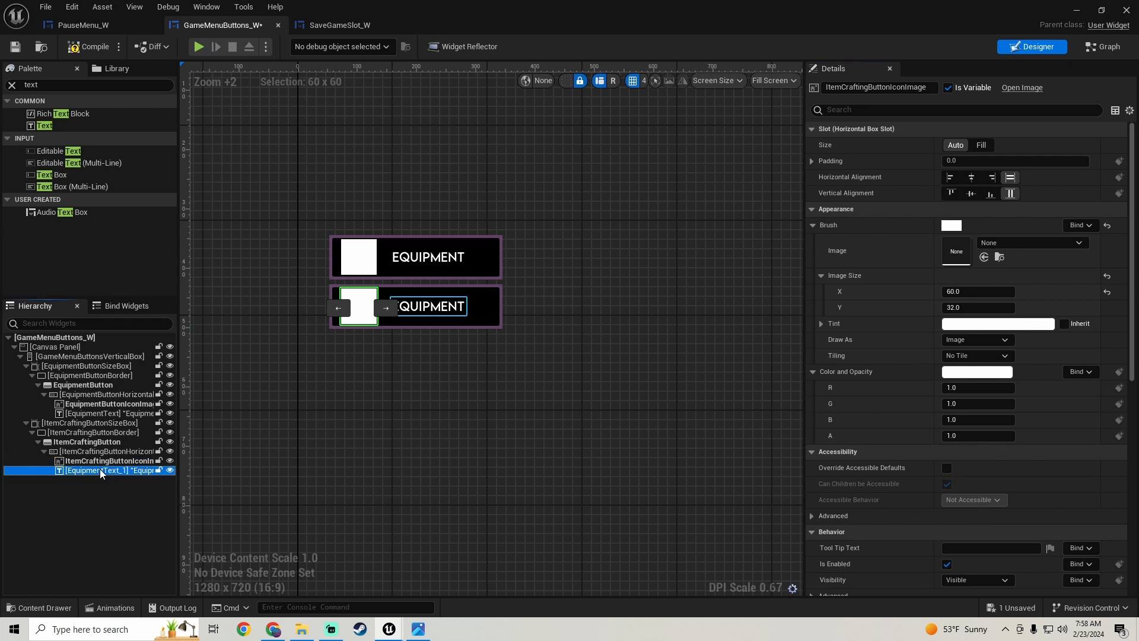
{"action": "left_click", "coordinate": [881, 87]}
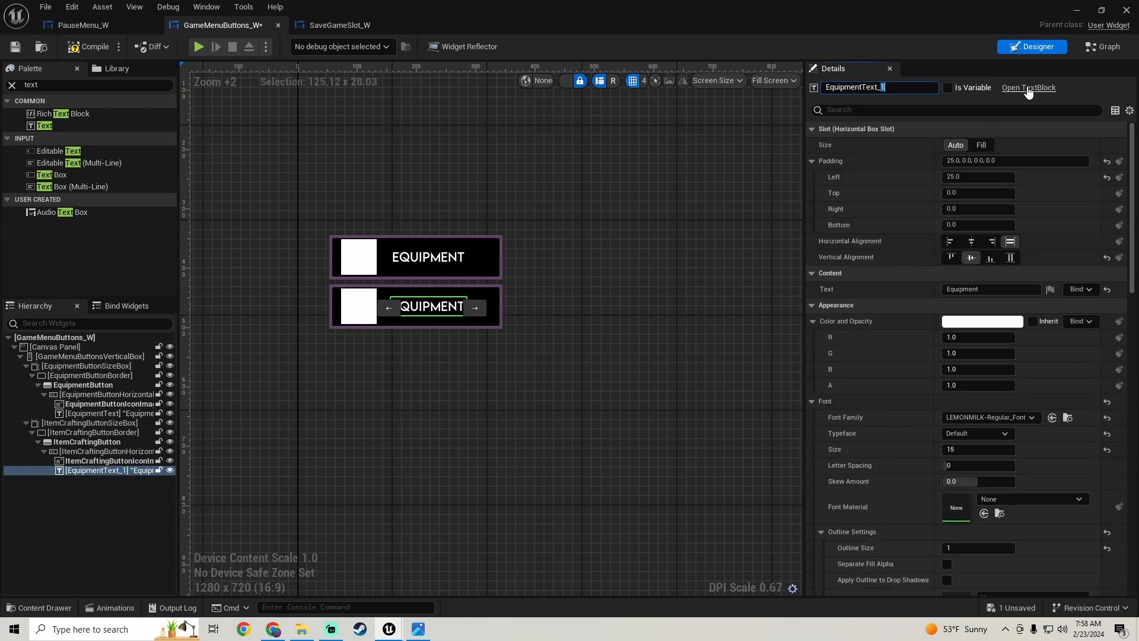
{"action": "key", "text": "BackSpace"}
{"action": "key", "text": "BackSpace"}
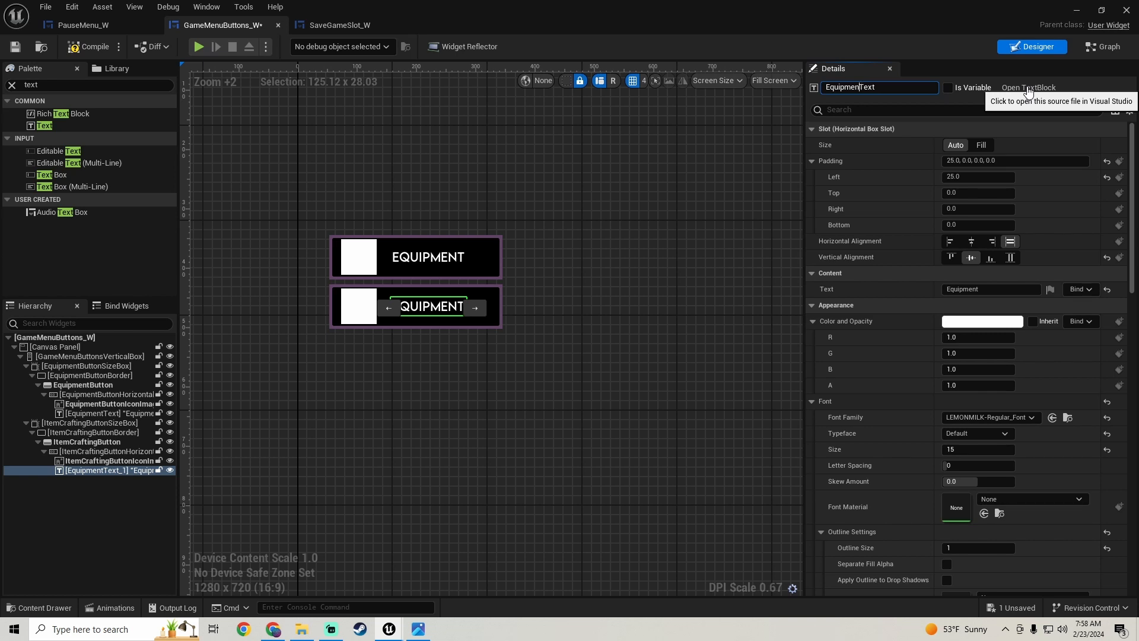
{"action": "key", "text": "BackSpace"}
{"action": "key", "text": "BackSpace"}
{"action": "key", "text": "BackSpace"}
{"action": "key", "text": "BackSpace"}
{"action": "key", "text": "BackSpace"}
{"action": "type", "text": "ItemCrafting"}
{"action": "key", "text": "Return"}
- Replace the displayed text of the ItemCraftingText block with ItemCrafting
{"action": "left_click", "coordinate": [988, 293]}
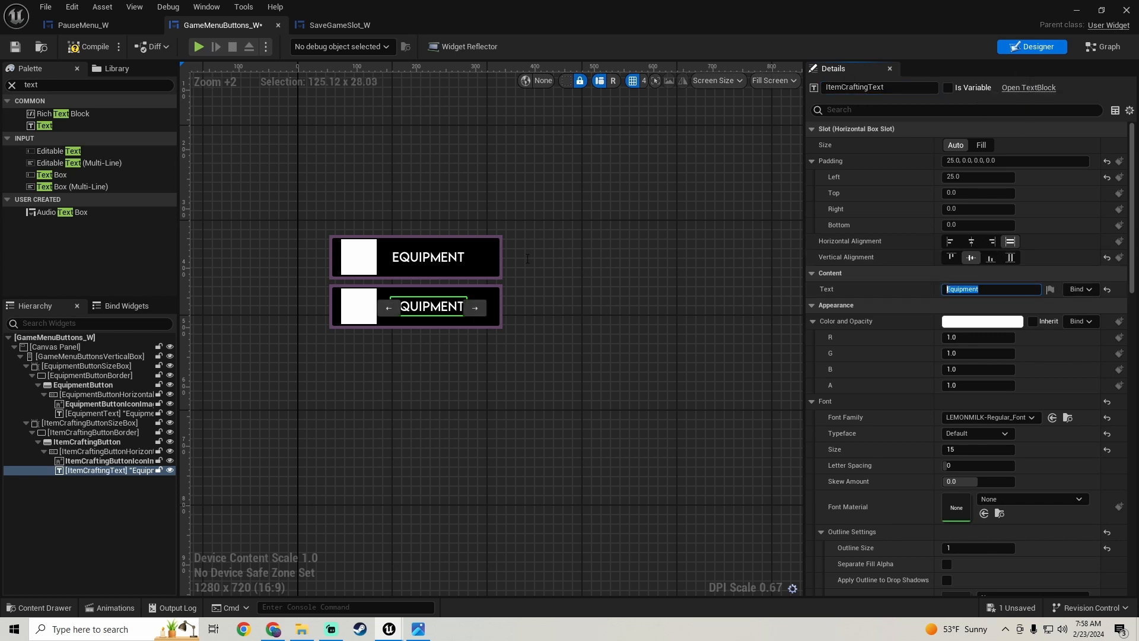
{"action": "type", "text": "ItemCrafting"}
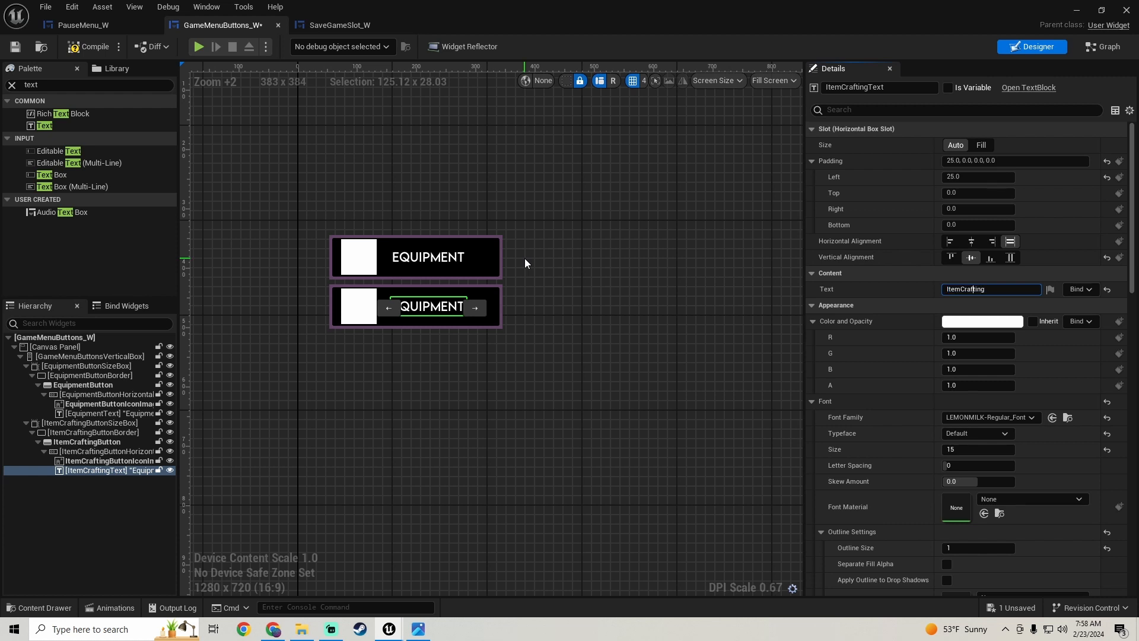
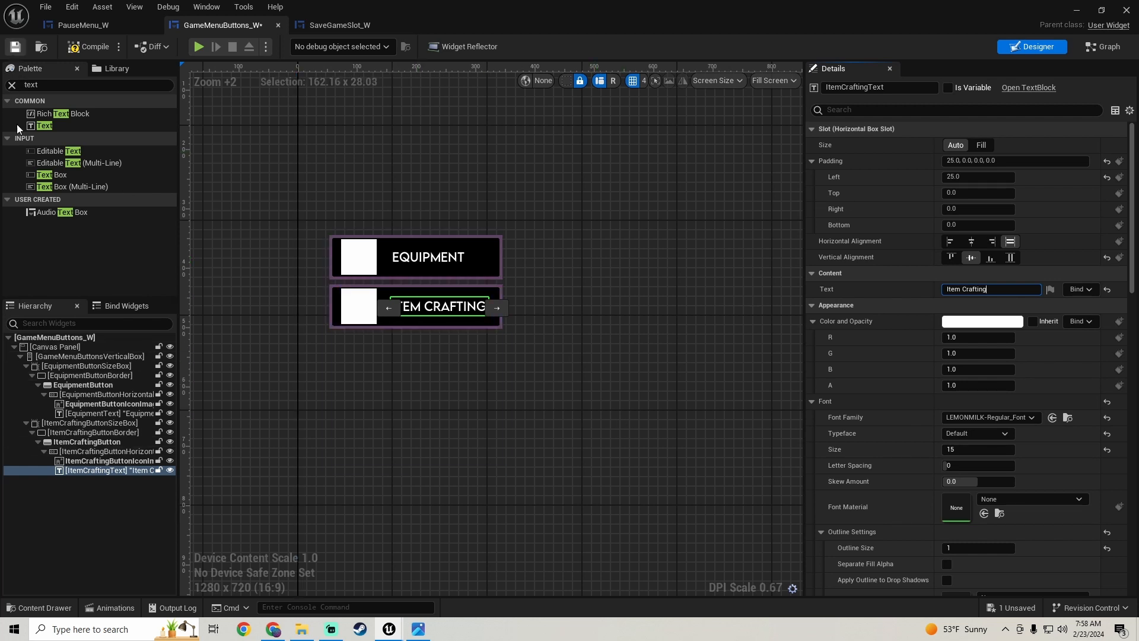
- Duplicate ItemCraftingButtonSizeBox with its contents and check the reference screenshot for the next menu button
{"action": "left_click", "coordinate": [97, 421]}
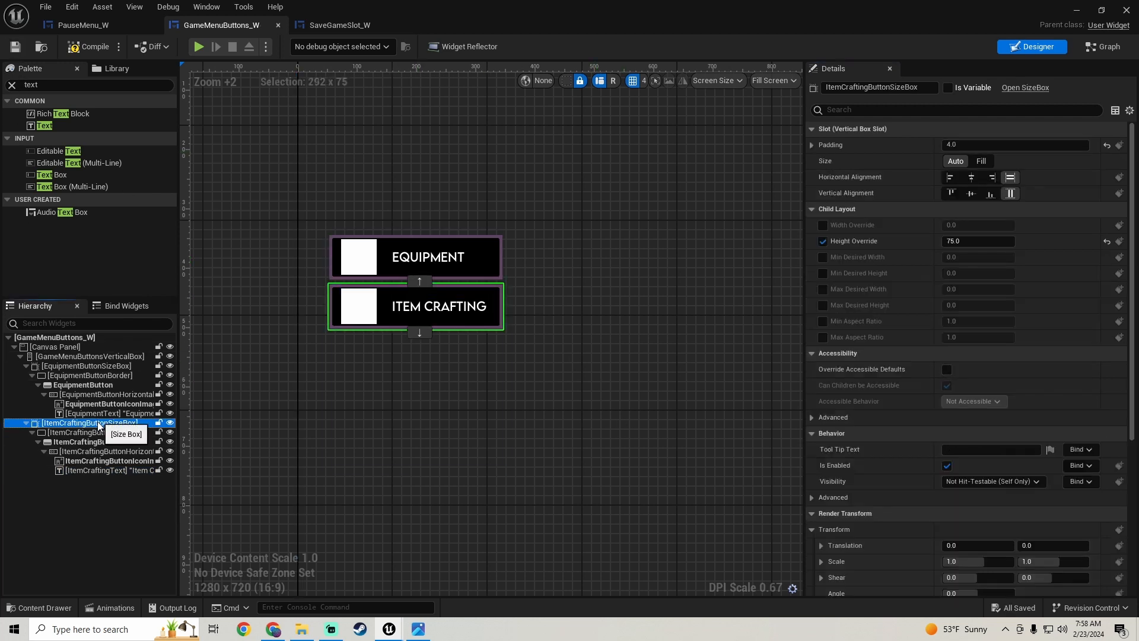
{"action": "right_click", "coordinate": [97, 422]}
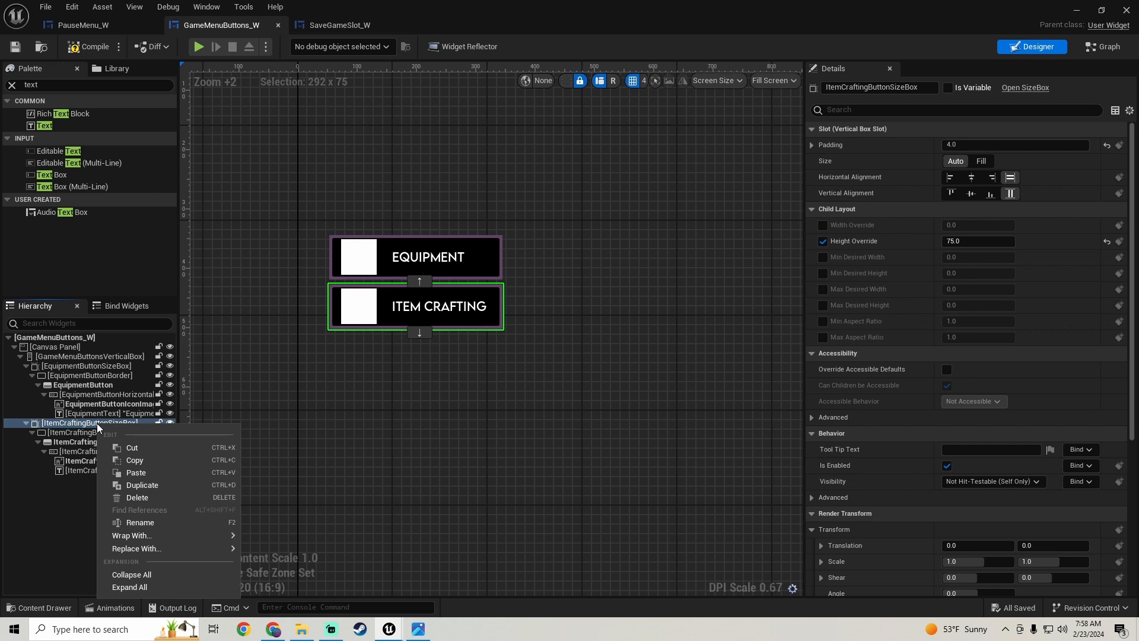
{"action": "left_click", "coordinate": [155, 485]}
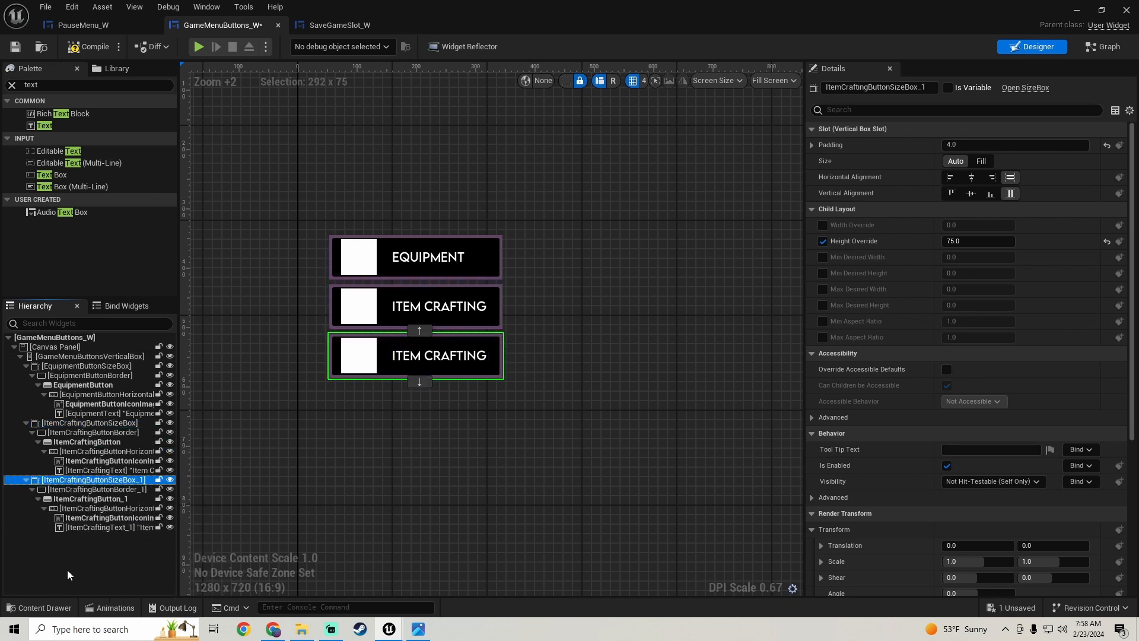
{"action": "left_click", "coordinate": [419, 629]}
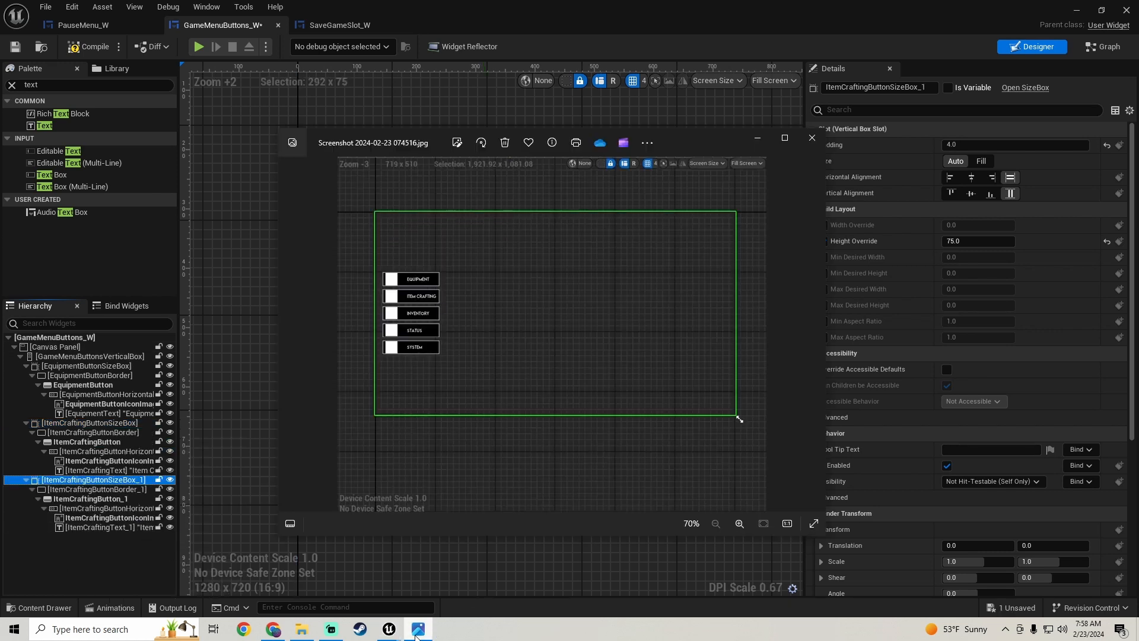
{"action": "left_click", "coordinate": [417, 630]}
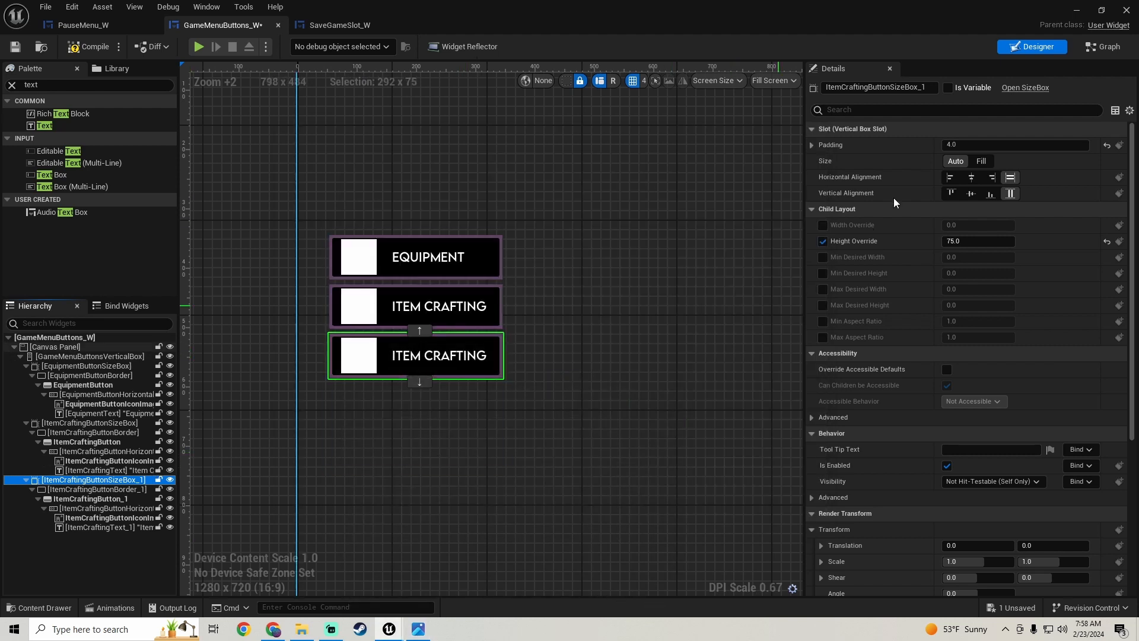
- Rename the duplicated size box ItemCraftingButtonSizeBox_1 as InventoryButtonSizeBox
{"action": "left_click", "coordinate": [923, 87]}
{"action": "key", "text": "BackSpace"}
{"action": "key", "text": "BackSpace"}
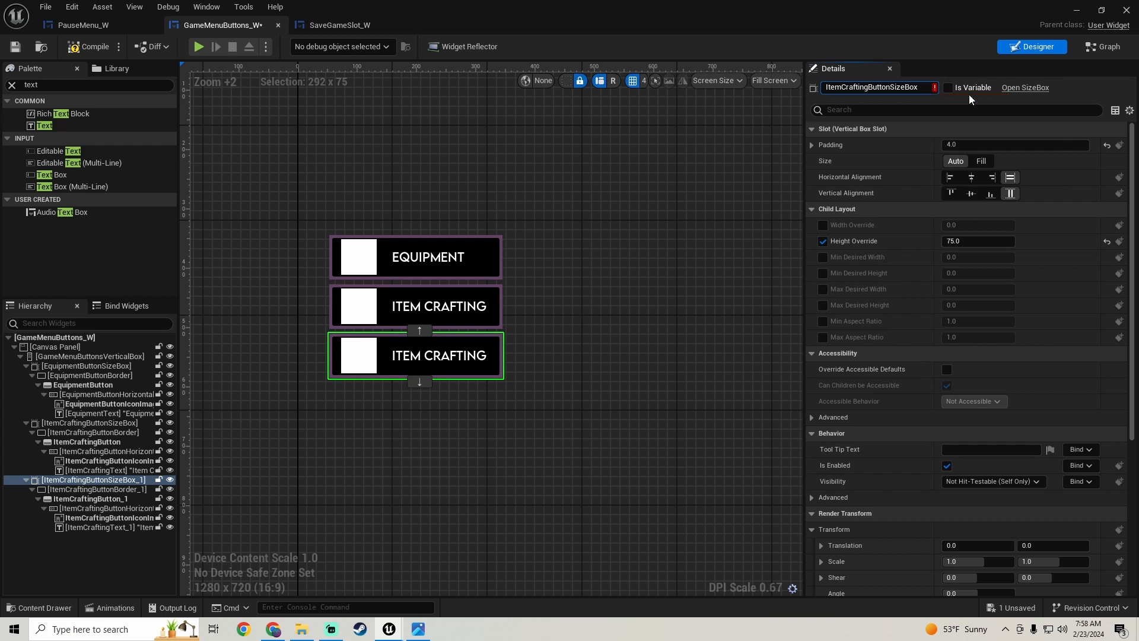
{"action": "key", "text": "BackSpace"}
{"action": "key", "text": "BackSpace"}
{"action": "key", "text": "BackSpace"}
{"action": "key", "text": "BackSpace"}
{"action": "key", "text": "BackSpace"}
{"action": "key", "text": "BackSpace"}
{"action": "key", "text": "BackSpace"}
{"action": "key", "text": "BackSpace"}
{"action": "key", "text": "BackSpace"}
{"action": "key", "text": "BackSpace"}
{"action": "key", "text": "BackSpace"}
{"action": "key", "text": "BackSpace"}
{"action": "type", "text": "Inventory"}
{"action": "key", "text": "shift+Home"}
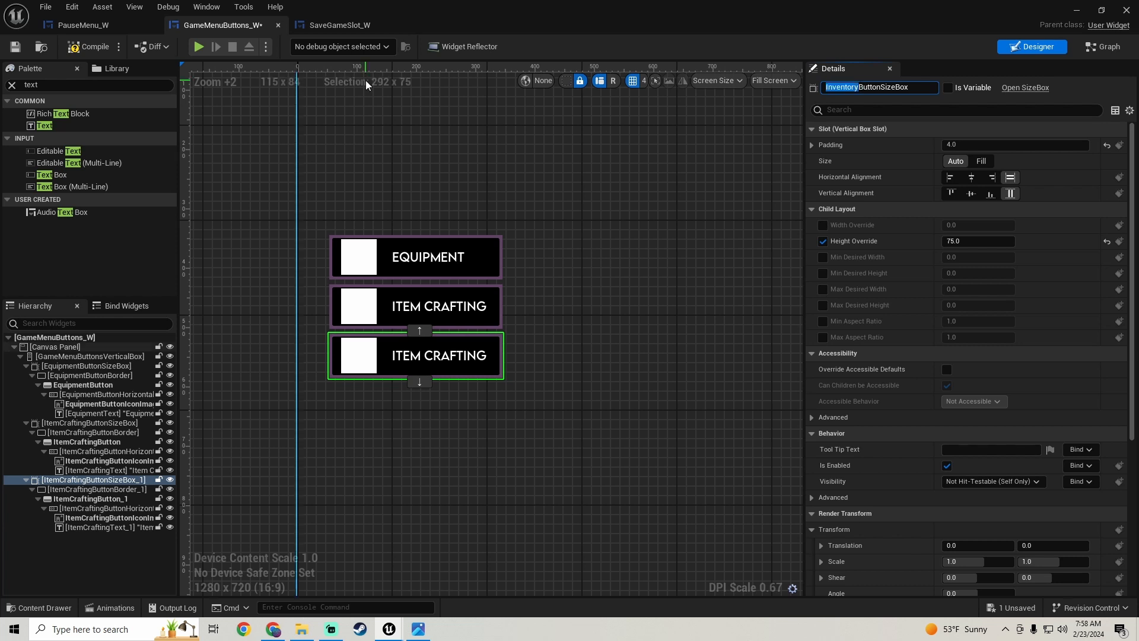
{"action": "left_click", "coordinate": [566, 274]}
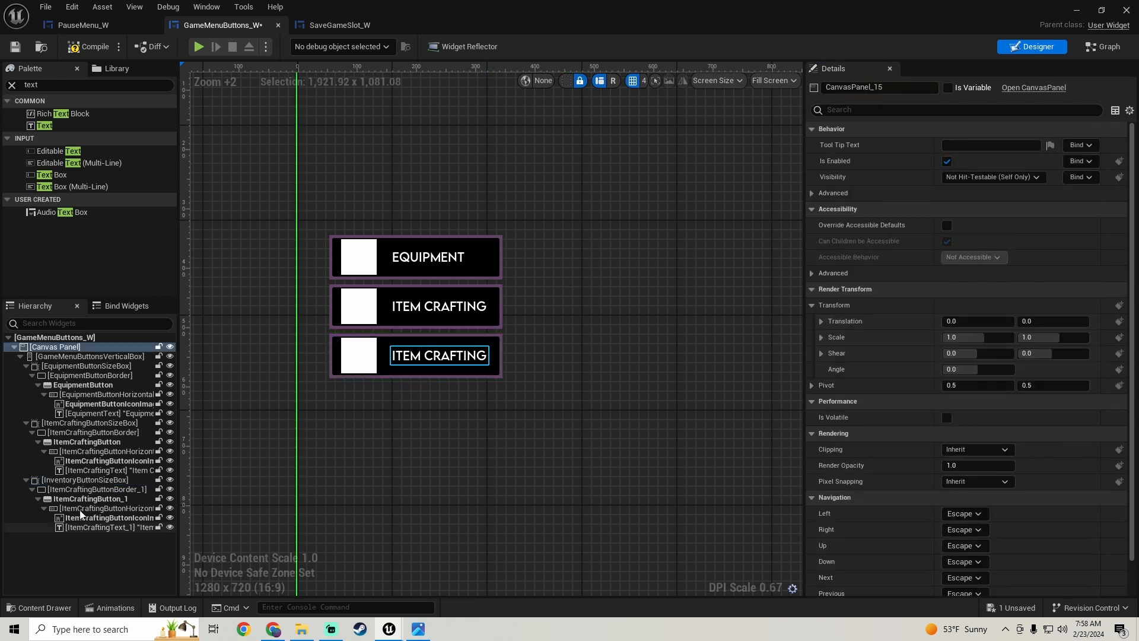
- Rename the border inside InventoryButtonSizeBox as InventoryButtonBorder
{"action": "left_click", "coordinate": [123, 491]}
{"action": "left_click", "coordinate": [917, 87]}
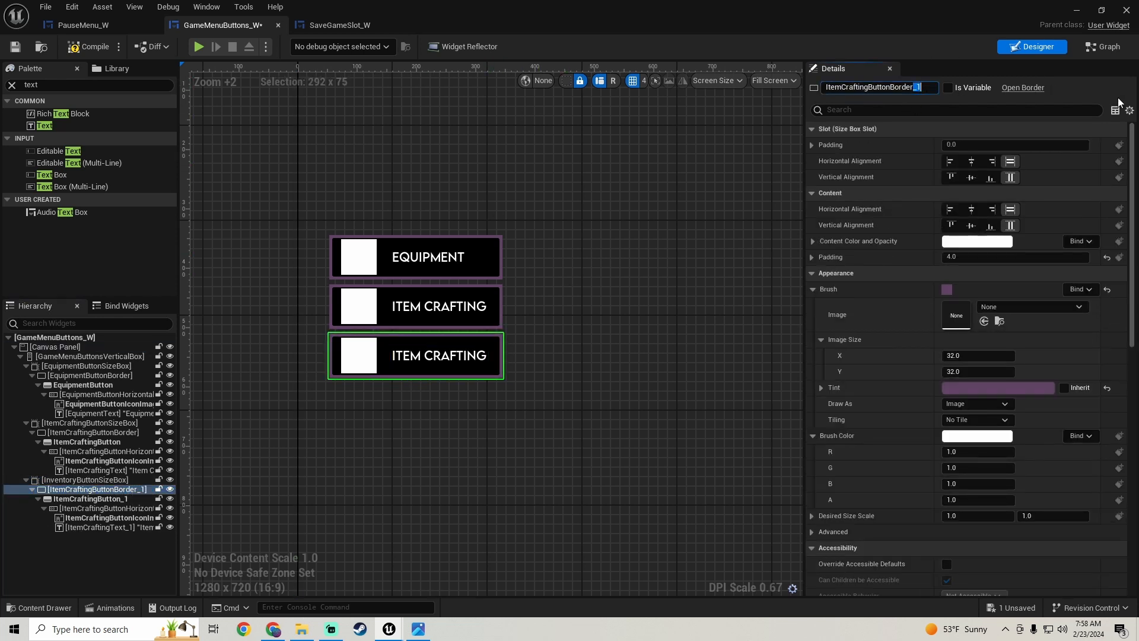
{"action": "key", "text": "BackSpace"}
{"action": "key", "text": "BackSpace"}
{"action": "key", "text": "BackSpace"}
{"action": "key", "text": "BackSpace"}
{"action": "key", "text": "BackSpace"}
{"action": "key", "text": "BackSpace"}
{"action": "key", "text": "BackSpace"}
{"action": "key", "text": "BackSpace"}
{"action": "key", "text": "BackSpace"}
{"action": "key", "text": "BackSpace"}
{"action": "key", "text": "BackSpace"}
{"action": "key", "text": "BackSpace"}
{"action": "key", "text": "BackSpace"}
{"action": "type", "text": "Inventory"}
{"action": "key", "text": "Return"}
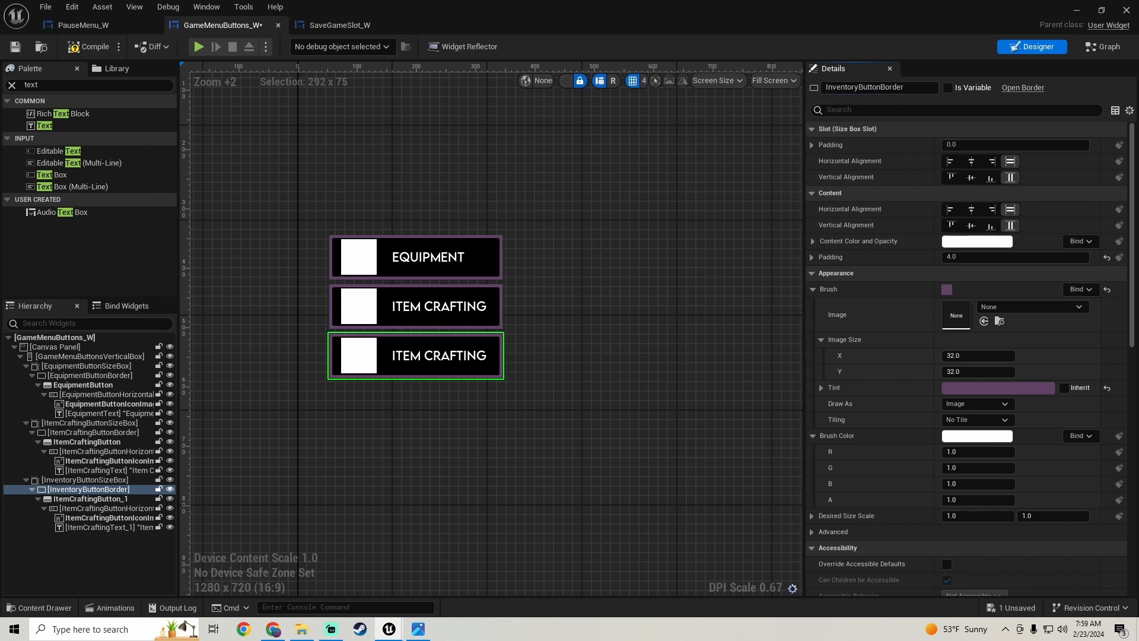
- Rename the duplicated button ItemCraftingButton_1 as InventoryButton
{"action": "left_click", "coordinate": [79, 500]}
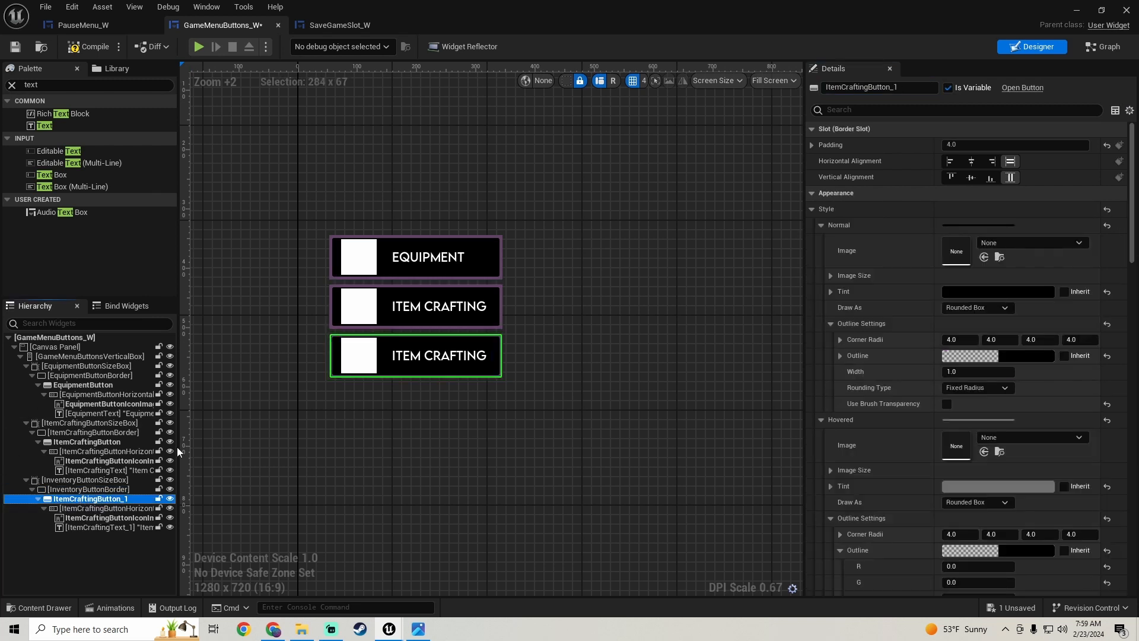
{"action": "left_click", "coordinate": [924, 94]}
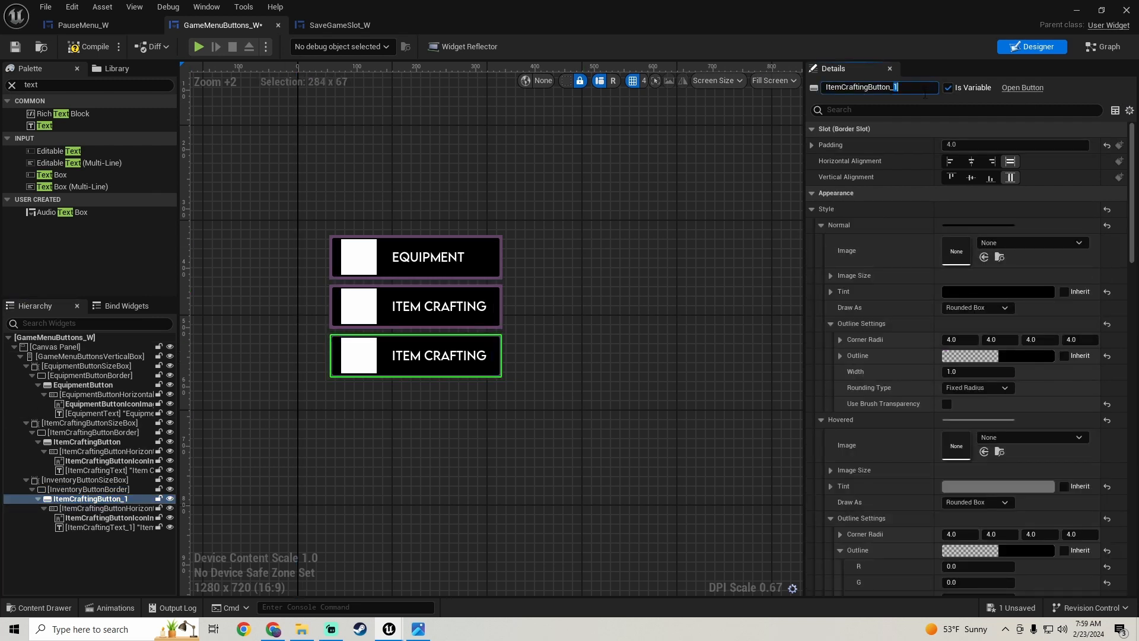
{"action": "key", "text": "BackSpace"}
{"action": "key", "text": "BackSpace"}
{"action": "key", "text": "Left"}
{"action": "key", "text": "Left"}
{"action": "key", "text": "Left"}
{"action": "key", "text": "Left"}
{"action": "key", "text": "Left"}
{"action": "key", "text": "Left"}
{"action": "key", "text": "BackSpace"}
{"action": "key", "text": "BackSpace"}
{"action": "key", "text": "BackSpace"}
{"action": "key", "text": "BackSpace"}
{"action": "key", "text": "BackSpace"}
{"action": "key", "text": "BackSpace"}
{"action": "key", "text": "BackSpace"}
{"action": "key", "text": "BackSpace"}
{"action": "key", "text": "BackSpace"}
{"action": "key", "text": "BackSpace"}
{"action": "key", "text": "BackSpace"}
{"action": "key", "text": "BackSpace"}
{"action": "type", "text": "Inventory"}
{"action": "key", "text": "Return"}
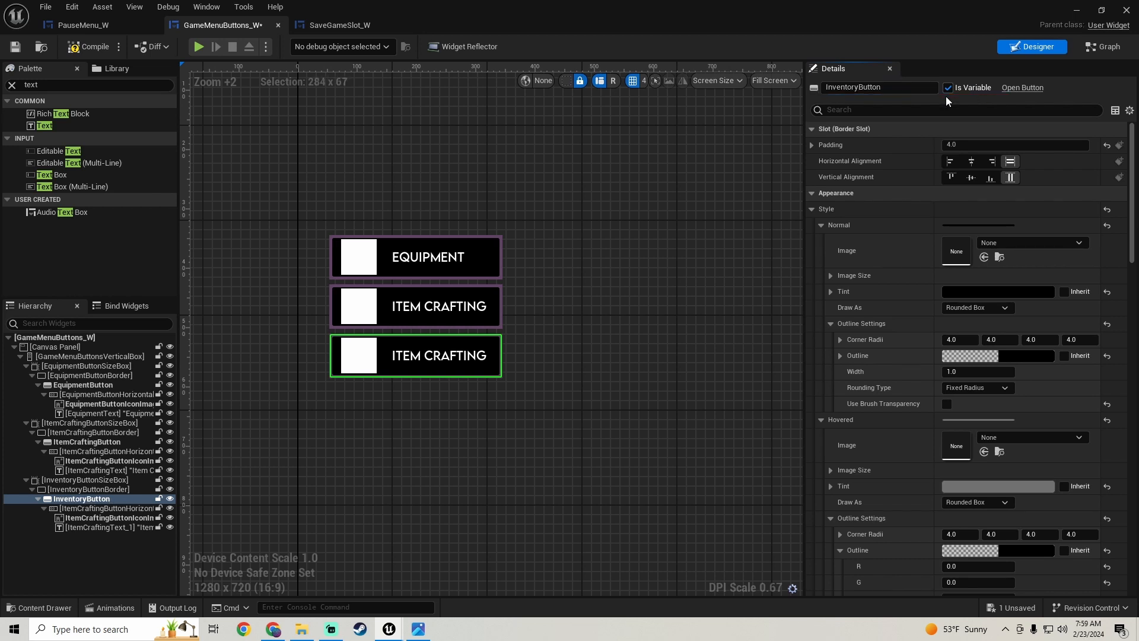
- Rename the horizontal box inside InventoryButton as InventoryButtonHorizontalBox
{"action": "left_click", "coordinate": [104, 508]}
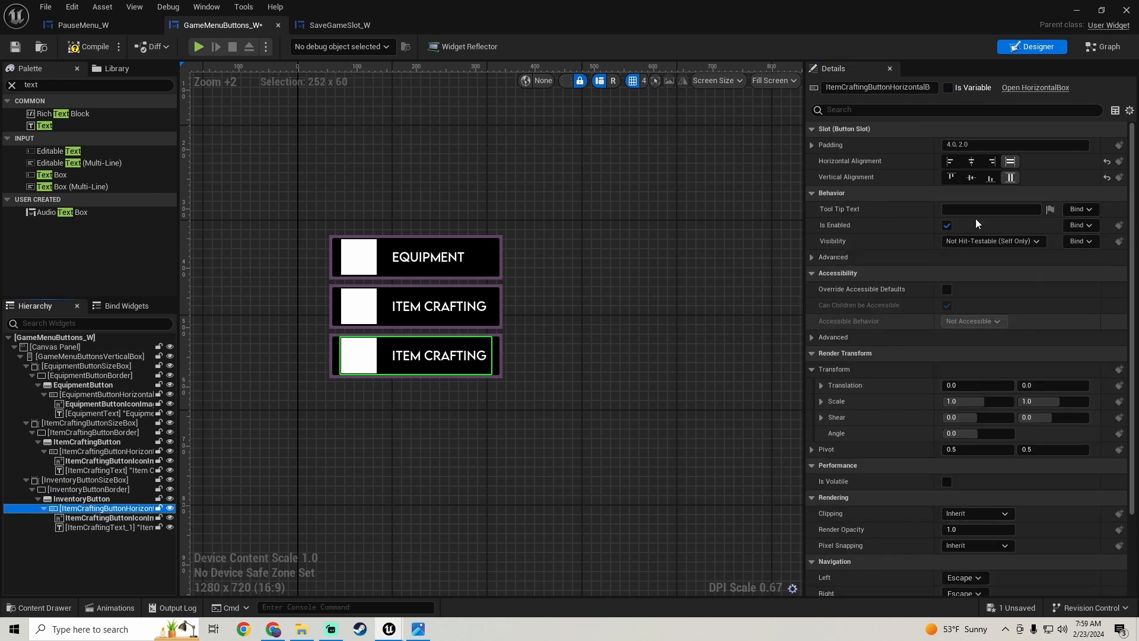
{"action": "left_click_drag", "start_coordinate": [918, 88], "coordinate": [953, 87]}
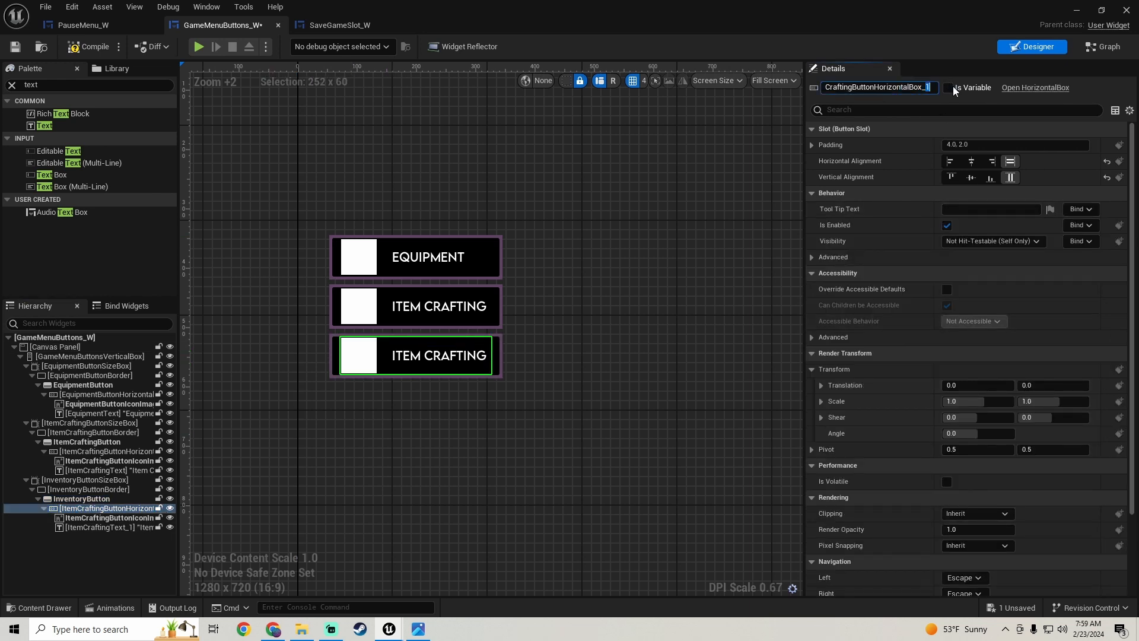
{"action": "key", "text": "BackSpace"}
{"action": "key", "text": "BackSpace"}
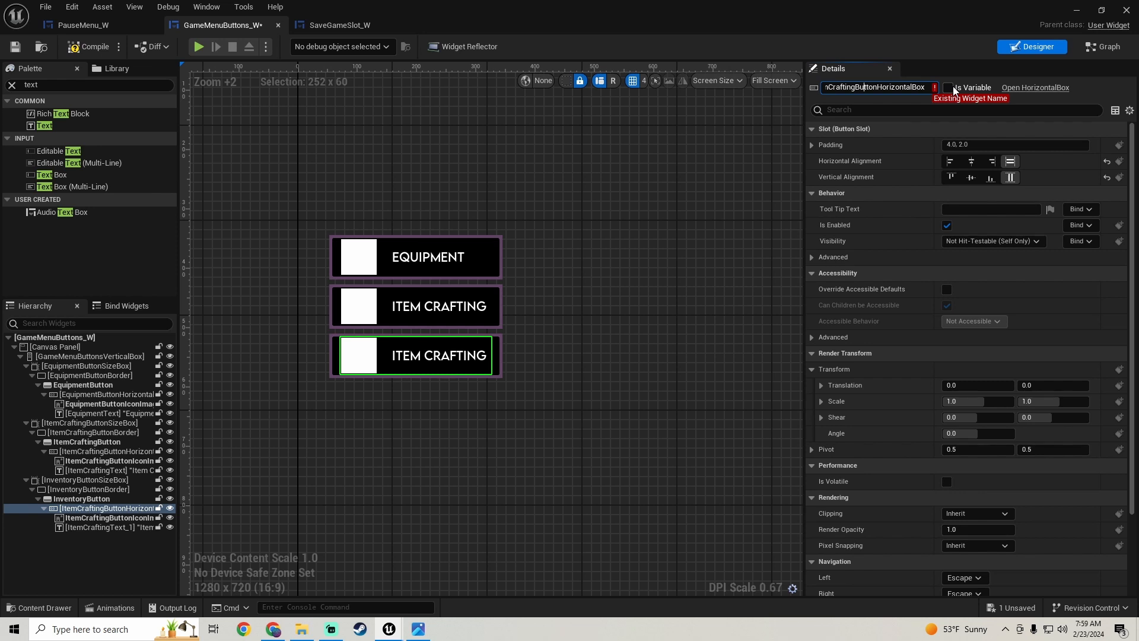
{"action": "key", "text": "Home"}
{"action": "key", "text": "Delete"}
{"action": "key", "text": "Delete"}
{"action": "key", "text": "Delete"}
{"action": "key", "text": "Delete"}
{"action": "key", "text": "Delete"}
{"action": "key", "text": "Delete"}
{"action": "key", "text": "Delete"}
{"action": "key", "text": "Delete"}
{"action": "key", "text": "Delete"}
{"action": "key", "text": "Delete"}
{"action": "key", "text": "Delete"}
{"action": "key", "text": "Delete"}
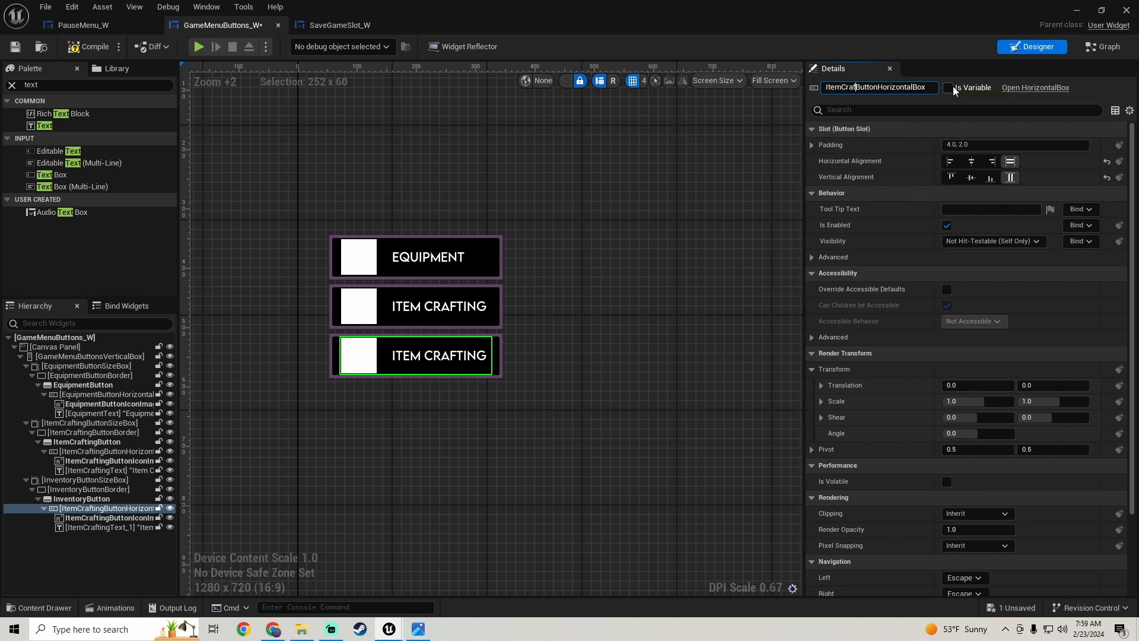
{"action": "type", "text": "Inventory"}
{"action": "key", "text": "Return"}
- Rename the icon image in the third button as InventoryButtonIconImage
{"action": "left_click", "coordinate": [108, 518]}
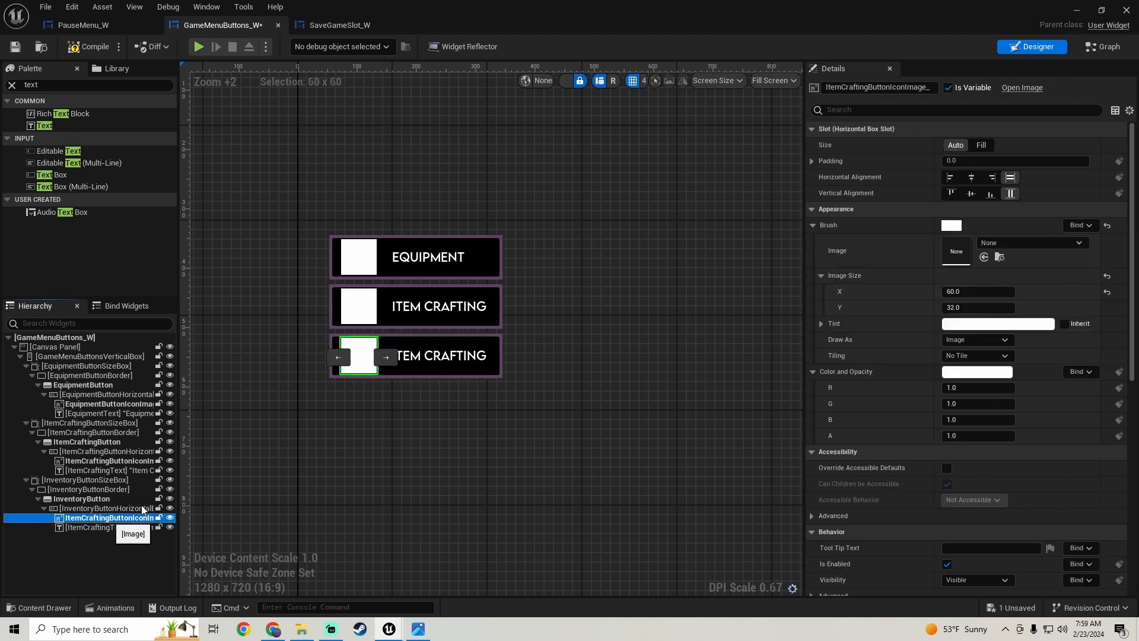
{"action": "left_click_drag", "start_coordinate": [930, 88], "coordinate": [936, 88]}
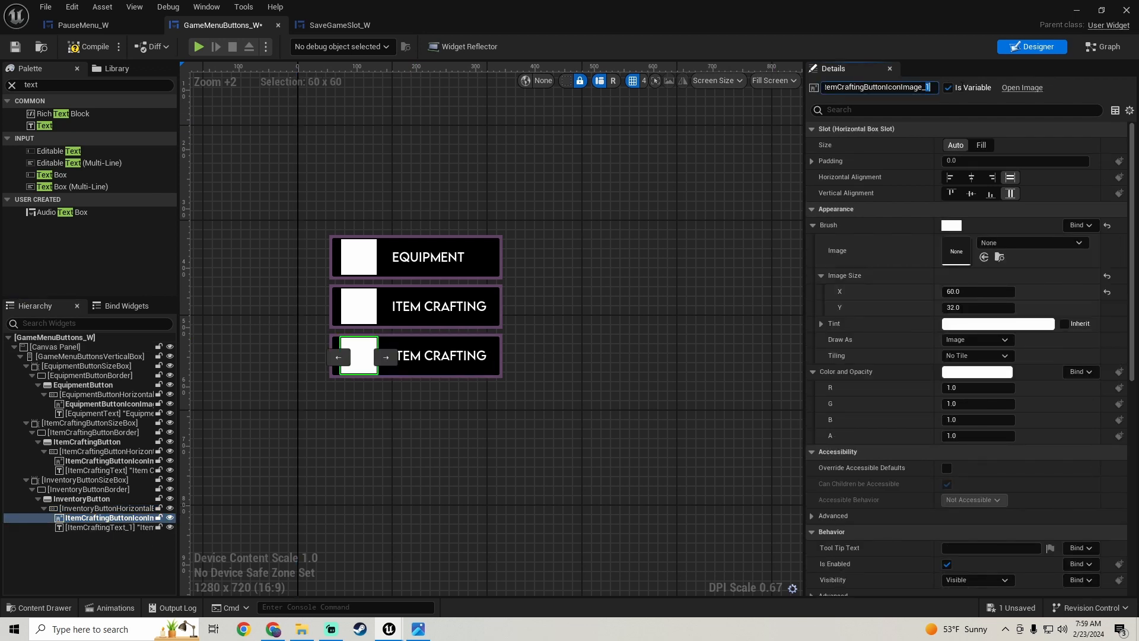
{"action": "key", "text": "BackSpace"}
{"action": "key", "text": "BackSpace"}
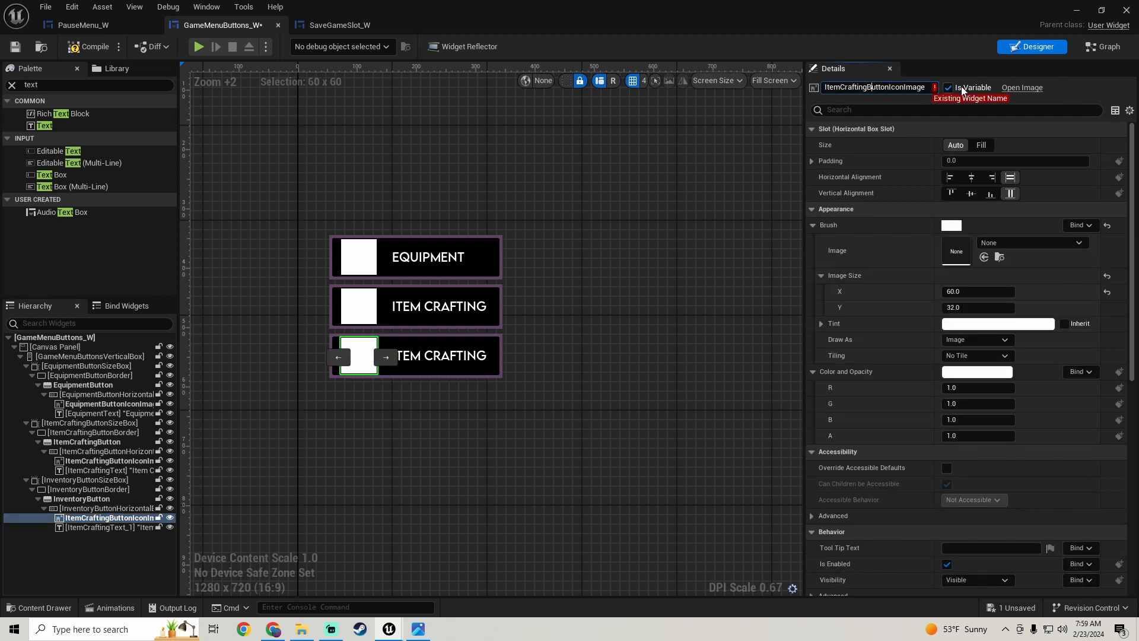
{"action": "key", "text": "BackSpace"}
{"action": "key", "text": "BackSpace"}
{"action": "key", "text": "BackSpace"}
{"action": "key", "text": "BackSpace"}
{"action": "key", "text": "BackSpace"}
{"action": "key", "text": "BackSpace"}
{"action": "key", "text": "BackSpace"}
{"action": "key", "text": "BackSpace"}
{"action": "key", "text": "BackSpace"}
{"action": "key", "text": "BackSpace"}
{"action": "key", "text": "BackSpace"}
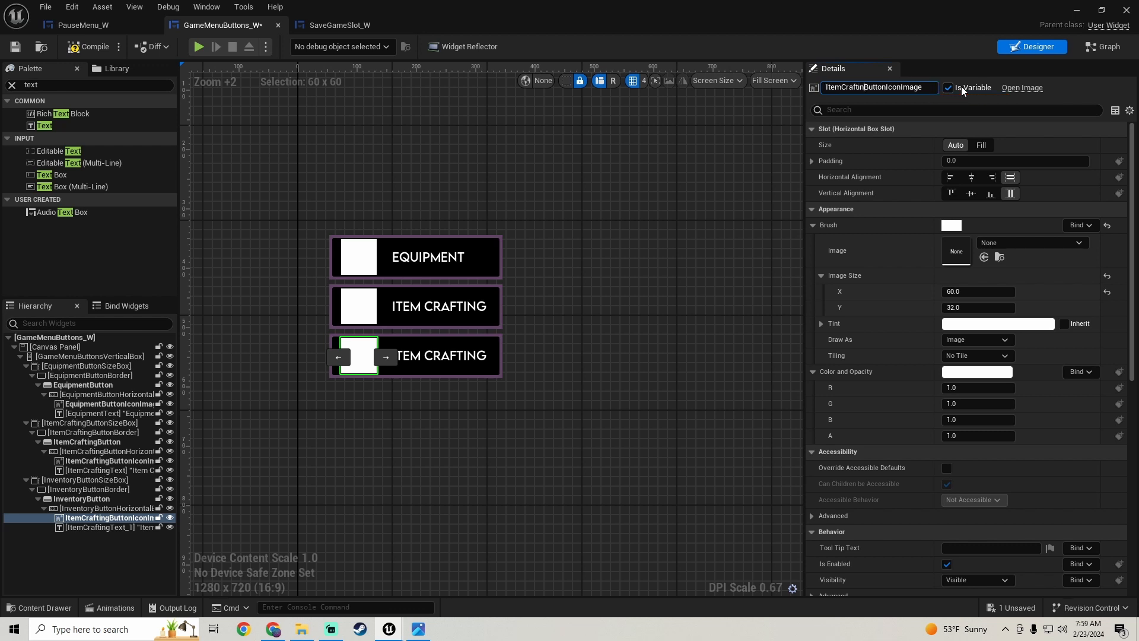
{"action": "type", "text": "nventory"}
{"action": "key", "text": "Return"}
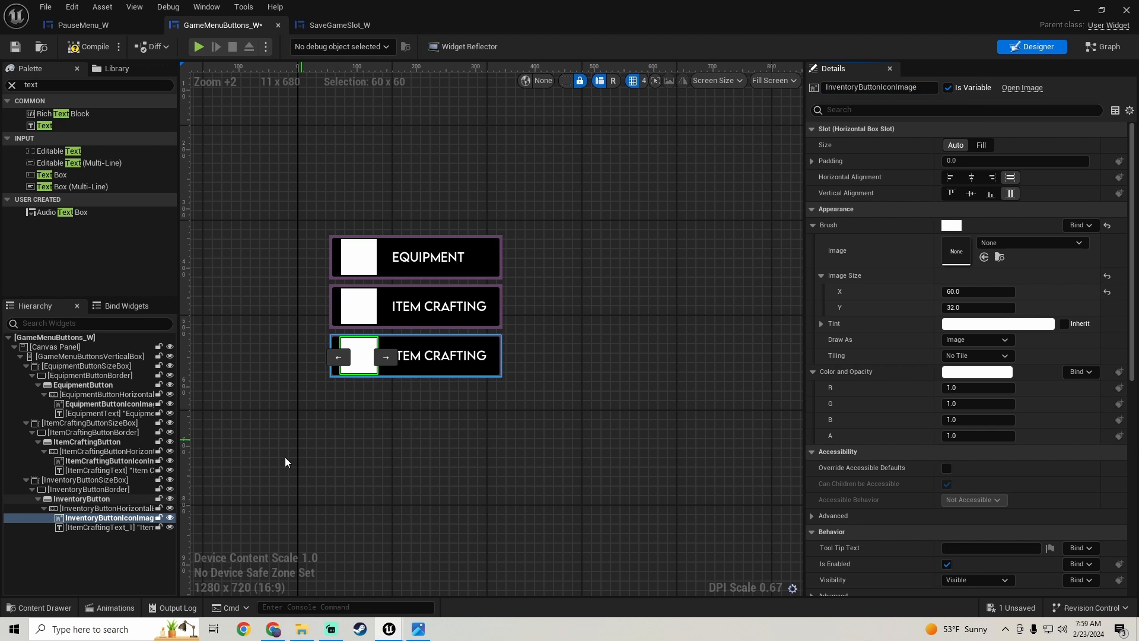
- Rename the duplicated text block ItemCraftingText_1 as InventoryText
{"action": "left_click", "coordinate": [112, 527]}
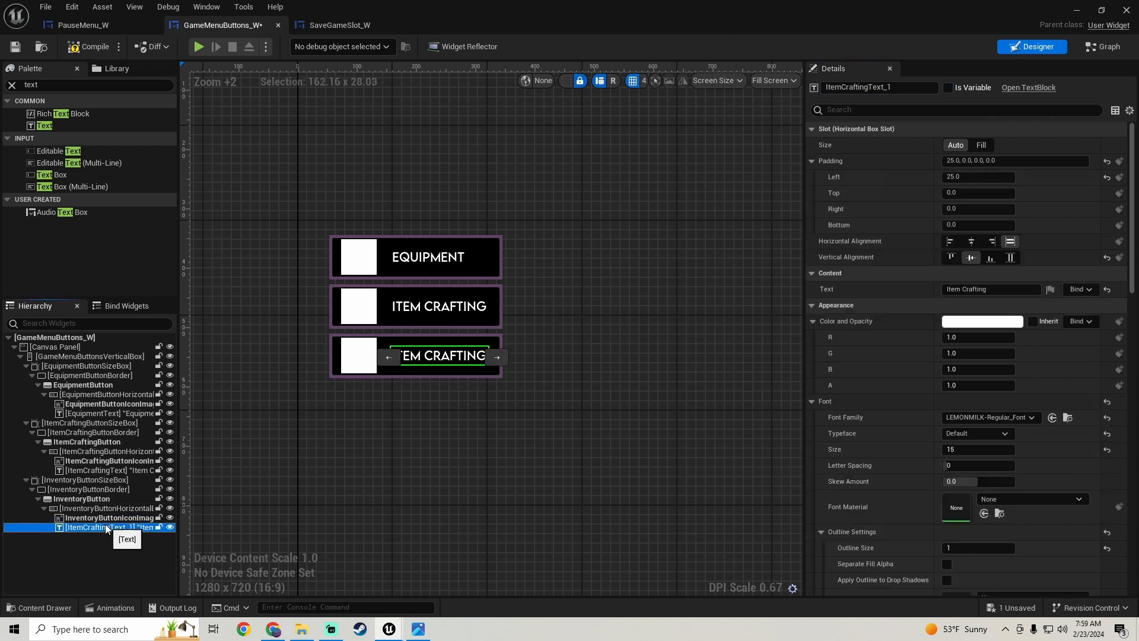
{"action": "left_click", "coordinate": [906, 90]}
{"action": "key", "text": "BackSpace"}
{"action": "key", "text": "BackSpace"}
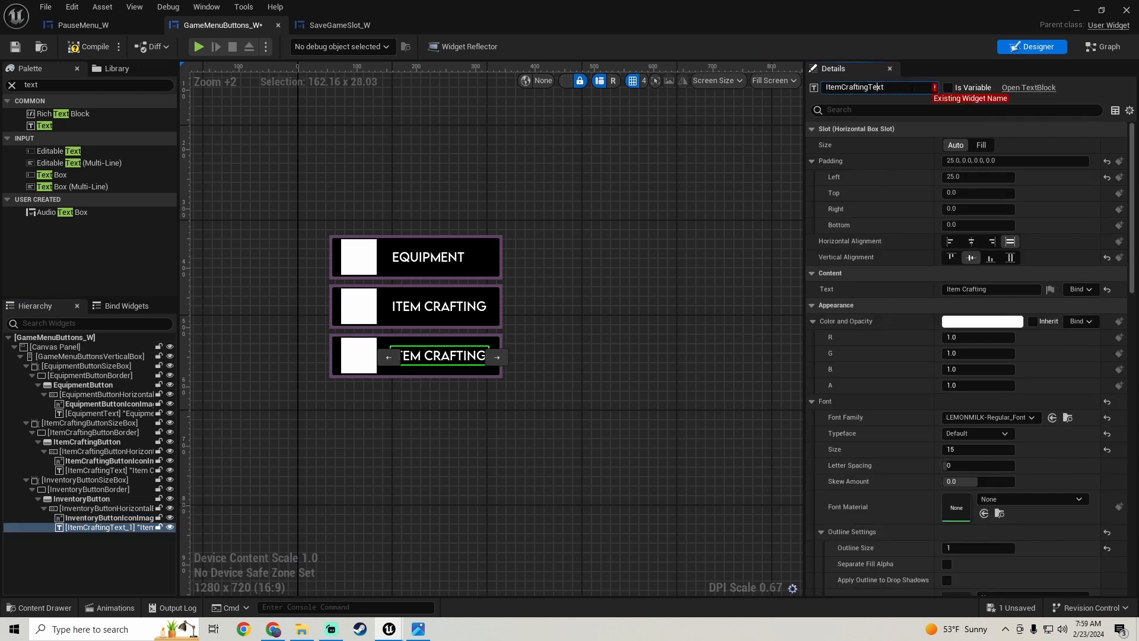
{"action": "key", "text": "BackSpace"}
{"action": "key", "text": "BackSpace"}
{"action": "key", "text": "BackSpace"}
{"action": "key", "text": "BackSpace"}
{"action": "key", "text": "BackSpace"}
{"action": "key", "text": "BackSpace"}
{"action": "key", "text": "BackSpace"}
{"action": "key", "text": "BackSpace"}
{"action": "key", "text": "BackSpace"}
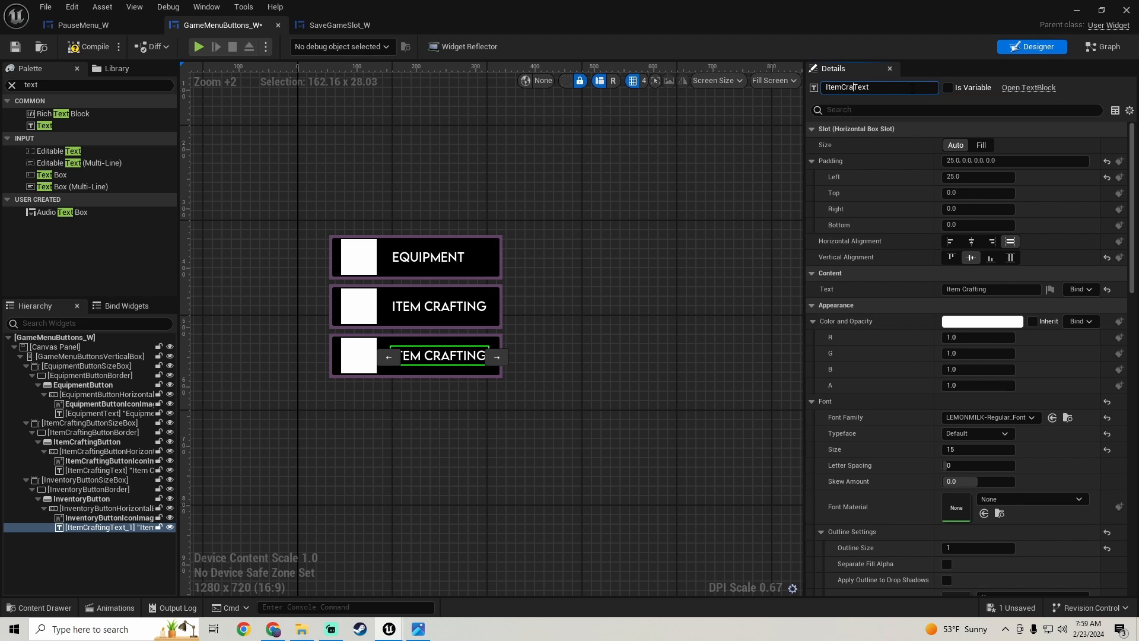
{"action": "key", "text": "BackSpace"}
{"action": "key", "text": "BackSpace"}
{"action": "key", "text": "BackSpace"}
{"action": "type", "text": "Inventory"}
{"action": "key", "text": "Return"}
- Set the displayed text of the InventoryText block to Inventory and save the widget
{"action": "left_click", "coordinate": [987, 290]}
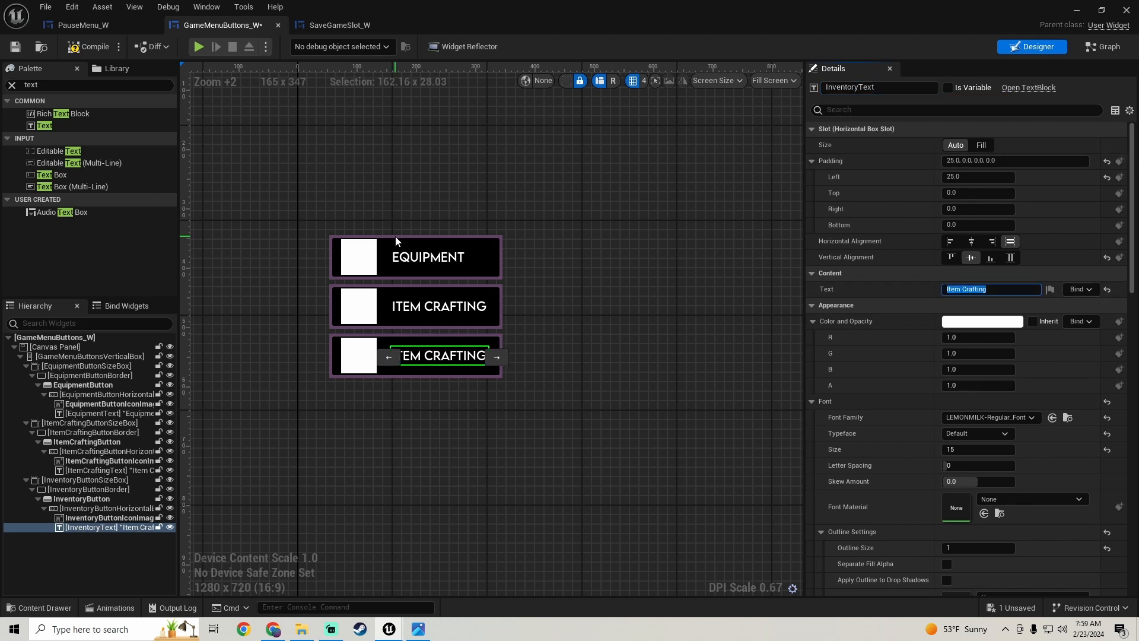
{"action": "type", "text": "Inventory"}
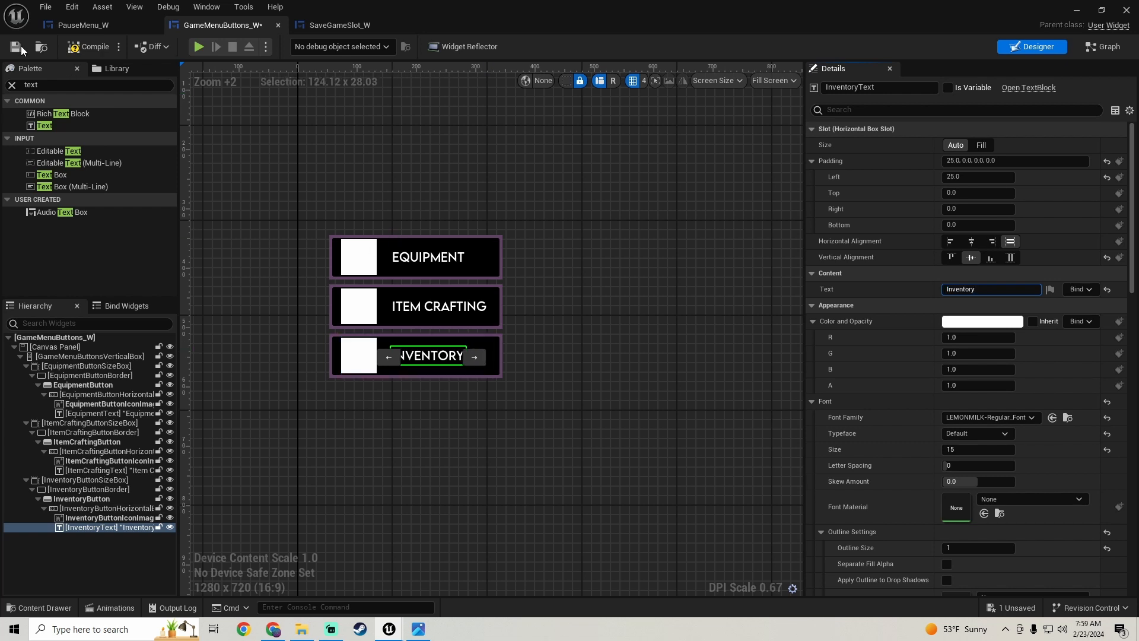
{"action": "key", "text": "ctrl+s"}
- Check the reference screenshot for the next button and duplicate InventoryButtonSizeBox with its contents
{"action": "left_click", "coordinate": [419, 629]}
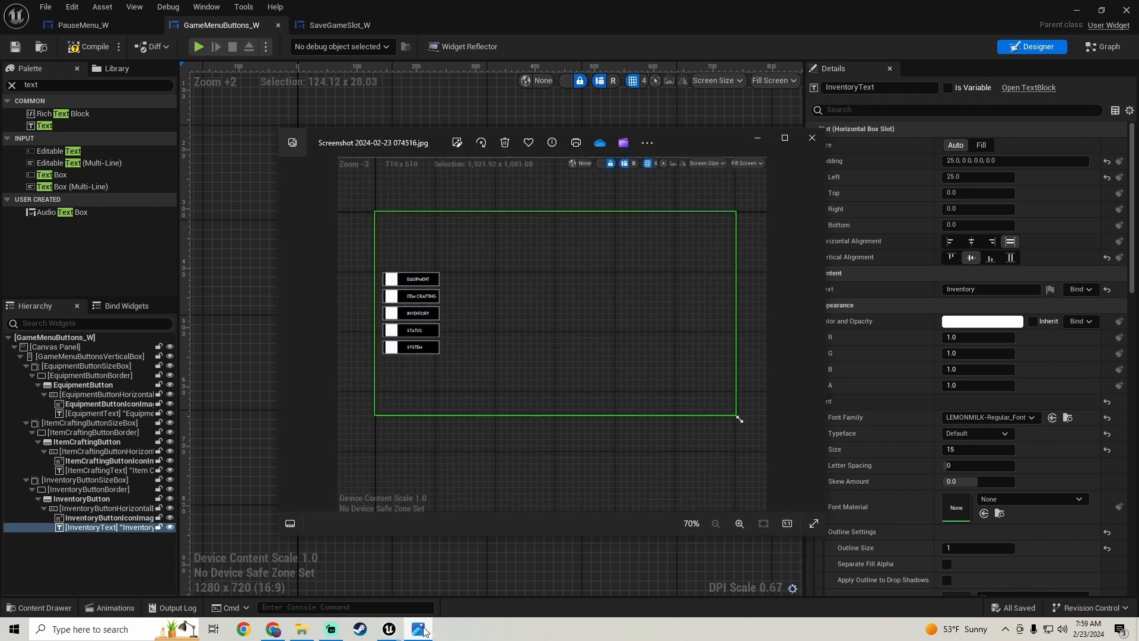
{"action": "left_click", "coordinate": [418, 629]}
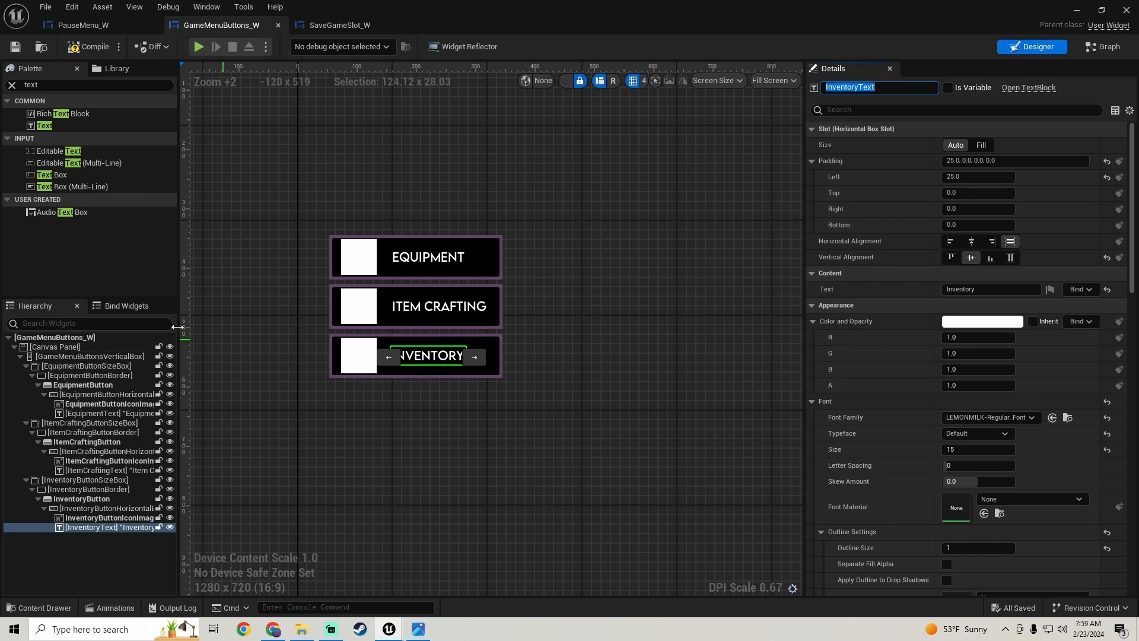
{"action": "left_click", "coordinate": [91, 479]}
{"action": "right_click", "coordinate": [93, 482]}
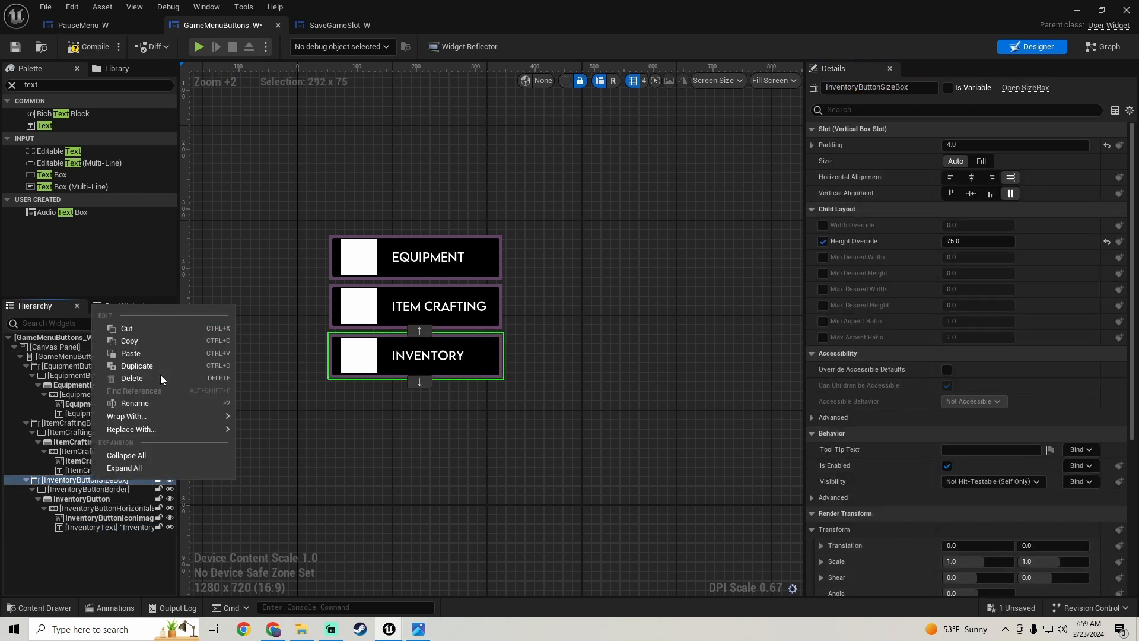
{"action": "left_click", "coordinate": [86, 585]}
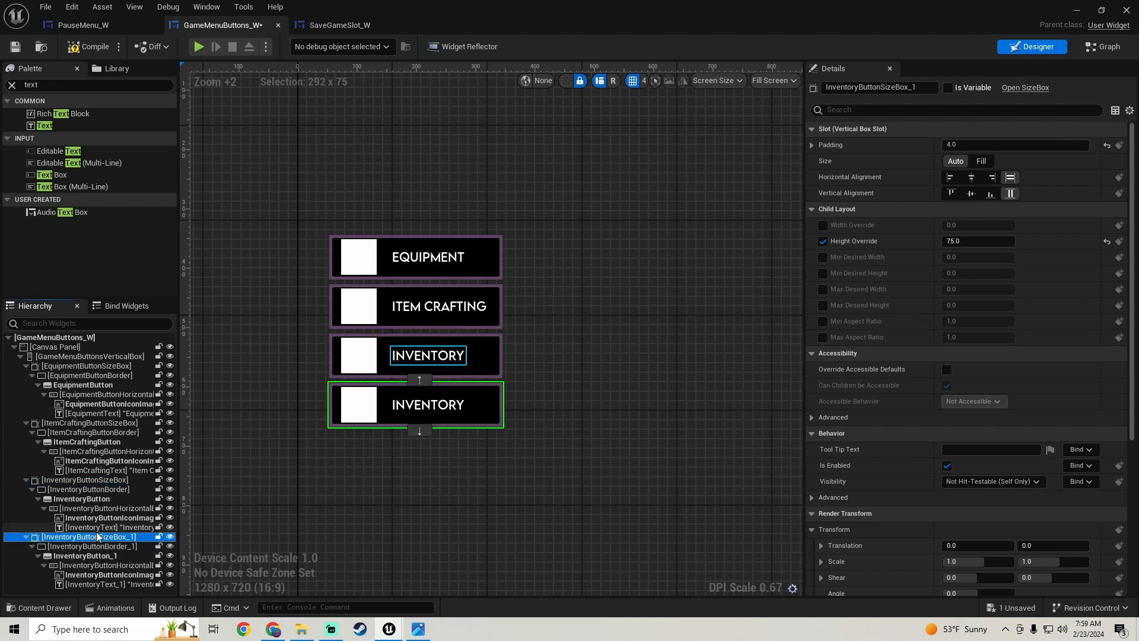
- Rename the duplicated size box InventoryButtonSizeBox_1 as StatusButtonSizeBox
{"action": "left_click", "coordinate": [914, 87]}
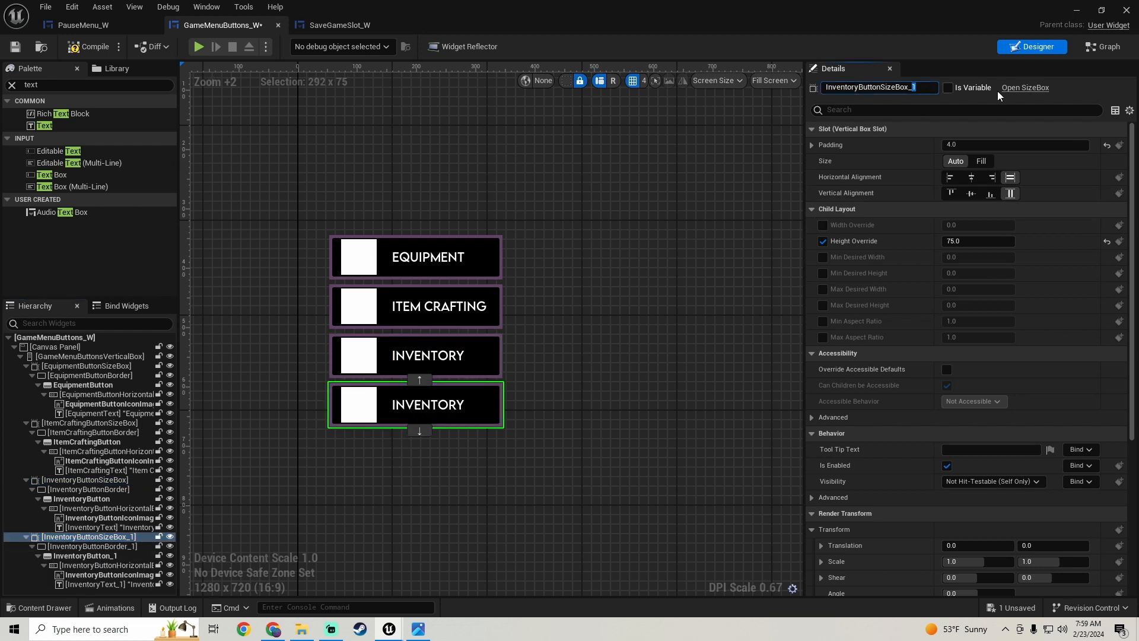
{"action": "key", "text": "BackSpace"}
{"action": "key", "text": "BackSpace"}
{"action": "key", "text": "Home"}
{"action": "key", "text": "Delete"}
{"action": "key", "text": "Delete"}
{"action": "key", "text": "Delete"}
{"action": "key", "text": "Delete"}
{"action": "key", "text": "Delete"}
{"action": "key", "text": "Delete"}
{"action": "key", "text": "Delete"}
{"action": "key", "text": "Delete"}
{"action": "key", "text": "Delete"}
{"action": "type", "text": "Status"}
{"action": "key", "text": "Return"}
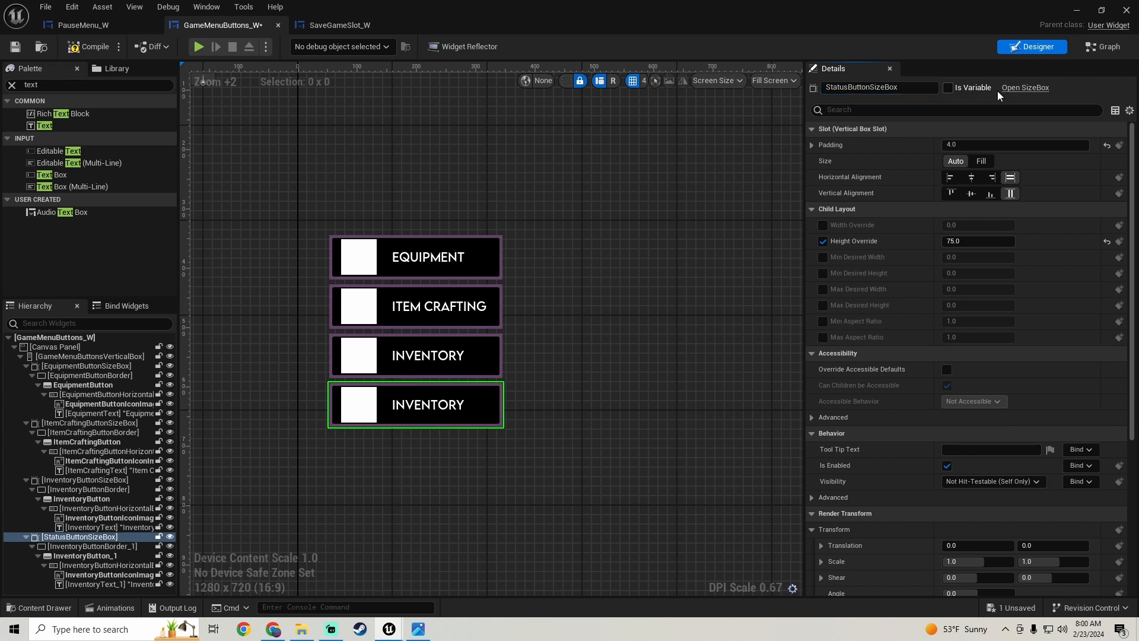
{"action": "left_click_drag", "start_coordinate": [827, 88], "coordinate": [848, 88]}
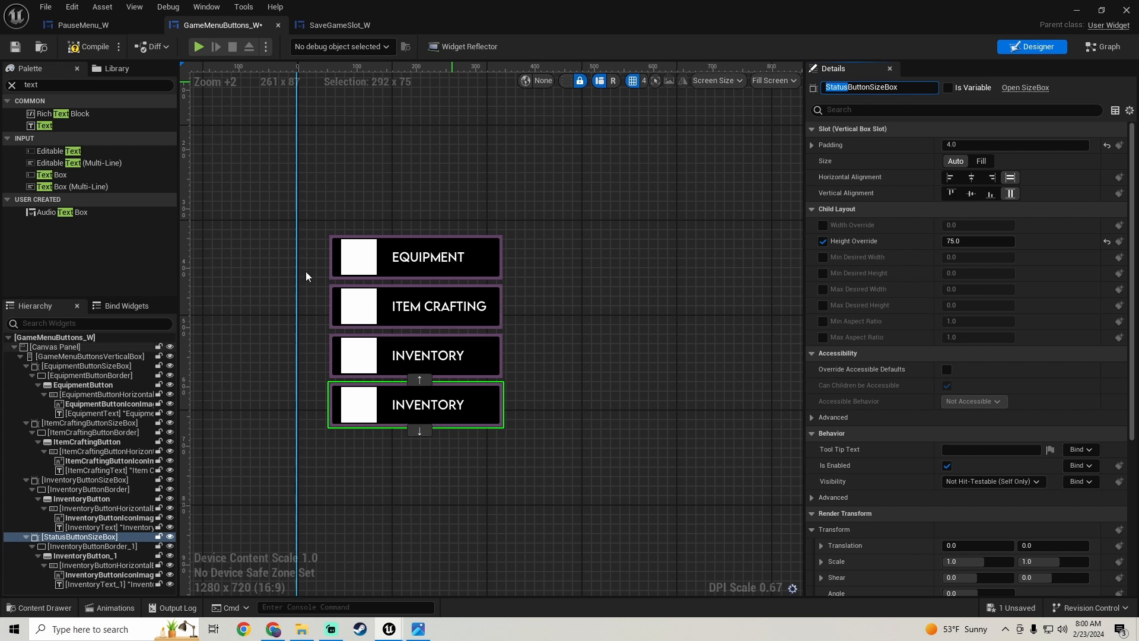
- Rename the duplicated border InventoryButtonBorder_1 as StatusButtonBorder
{"action": "left_click", "coordinate": [87, 547]}
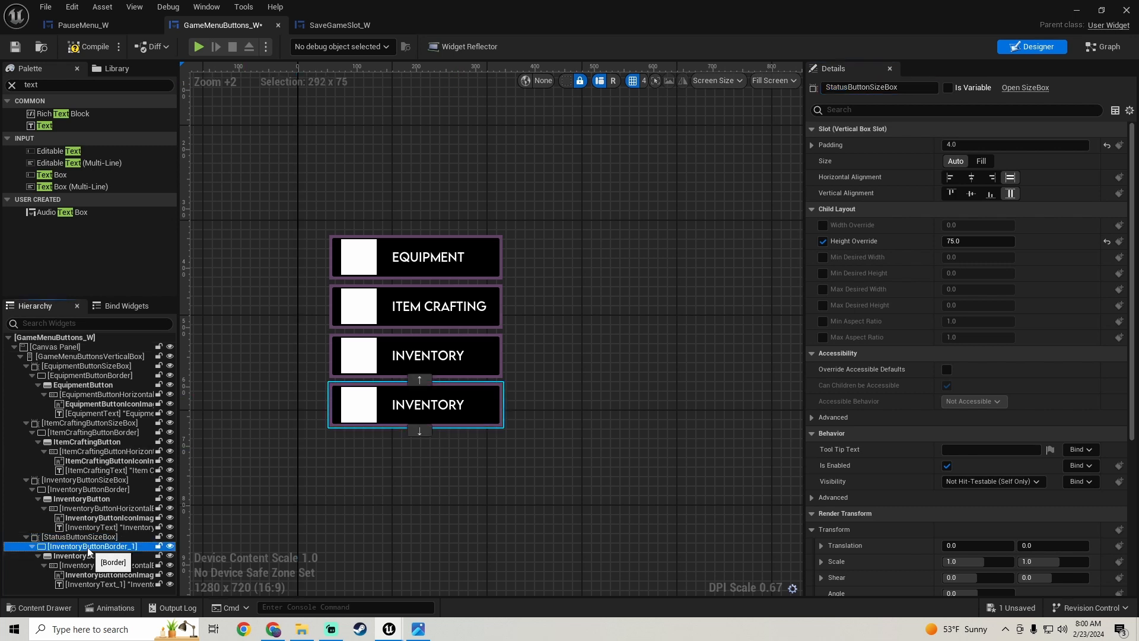
{"action": "left_click", "coordinate": [909, 87]}
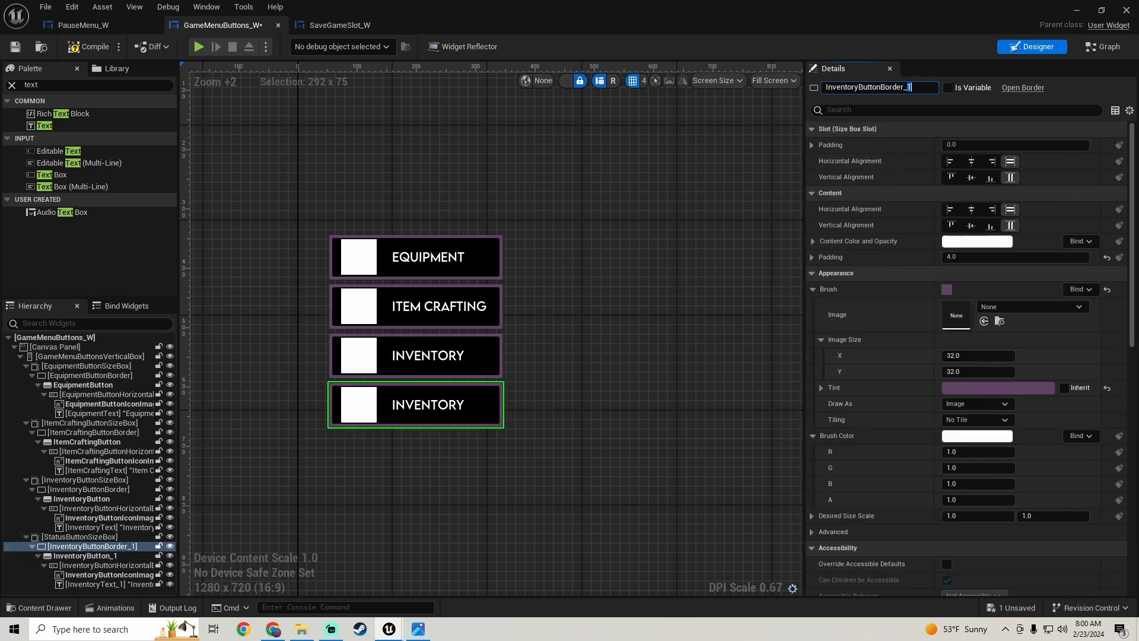
{"action": "key", "text": "BackSpace"}
{"action": "key", "text": "BackSpace"}
{"action": "key", "text": "BackSpace"}
{"action": "key", "text": "BackSpace"}
{"action": "key", "text": "BackSpace"}
{"action": "key", "text": "BackSpace"}
{"action": "key", "text": "BackSpace"}
{"action": "key", "text": "BackSpace"}
{"action": "key", "text": "BackSpace"}
{"action": "key", "text": "BackSpace"}
{"action": "key", "text": "BackSpace"}
{"action": "type", "text": "Status"}
{"action": "key", "text": "Return"}
- Rename the duplicated button InventoryButton_1 as StatusButton
{"action": "left_click", "coordinate": [80, 556]}
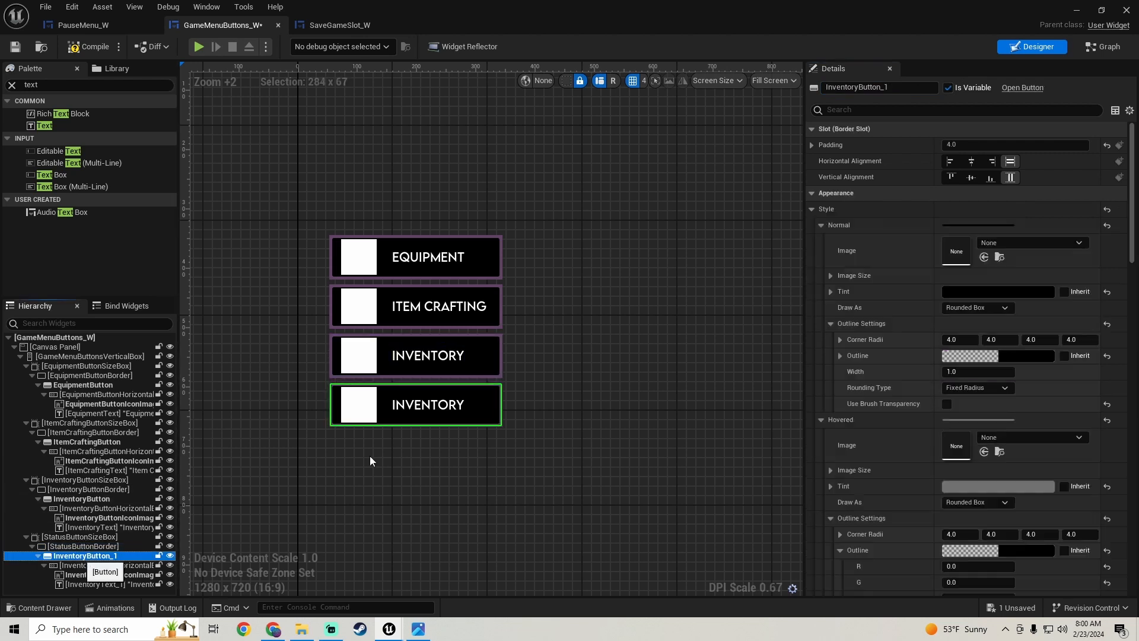
{"action": "left_click", "coordinate": [885, 87]}
{"action": "key", "text": "BackSpace"}
{"action": "key", "text": "BackSpace"}
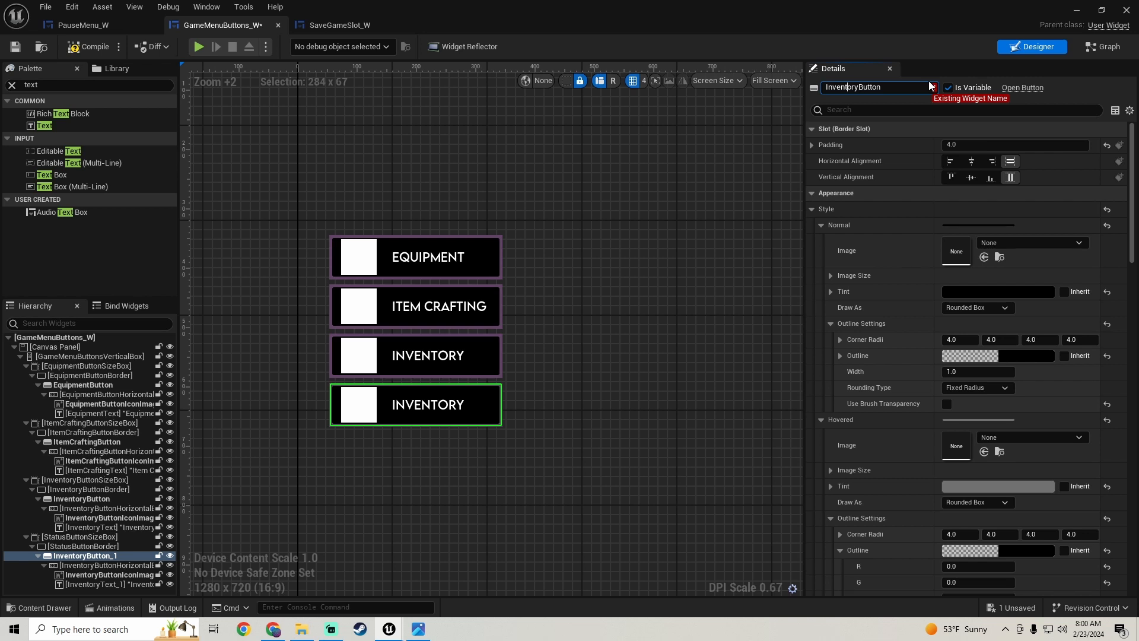
{"action": "key", "text": "BackSpace"}
{"action": "key", "text": "BackSpace"}
{"action": "key", "text": "BackSpace"}
{"action": "key", "text": "BackSpace"}
{"action": "key", "text": "BackSpace"}
{"action": "key", "text": "BackSpace"}
{"action": "key", "text": "BackSpace"}
{"action": "key", "text": "BackSpace"}
{"action": "key", "text": "BackSpace"}
{"action": "type", "text": "Status"}
{"action": "key", "text": "Return"}
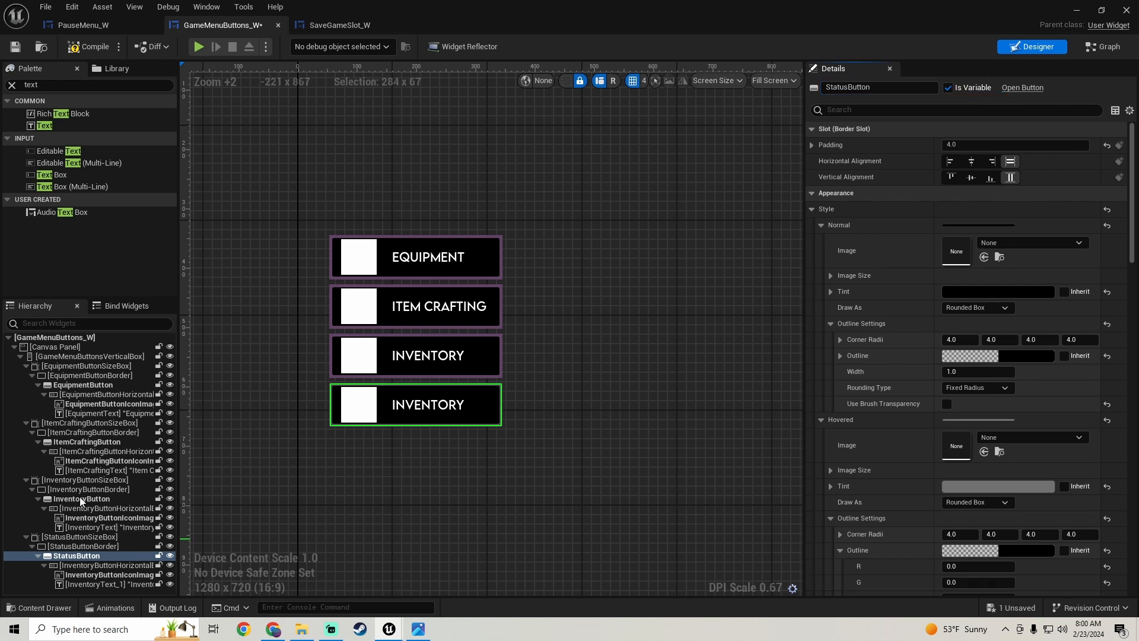
- Rename the duplicated horizontal box inside StatusButton as StatusButtonHorizontalBox
{"action": "left_click", "coordinate": [102, 566]}
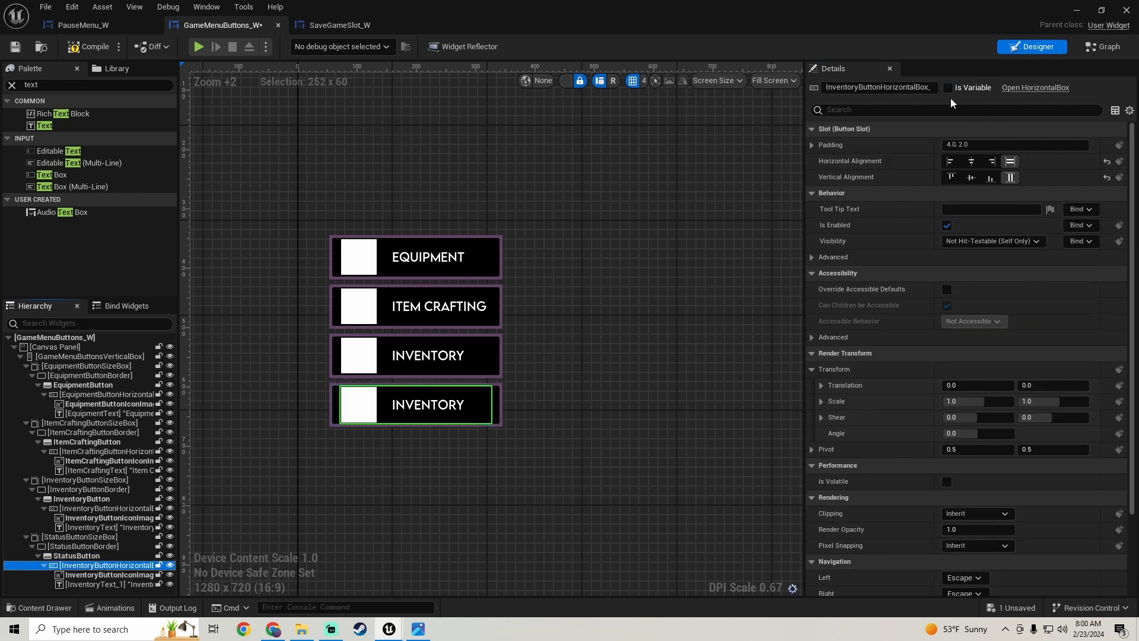
{"action": "left_click_drag", "start_coordinate": [926, 87], "coordinate": [1033, 94]}
{"action": "key", "text": "BackSpace"}
{"action": "key", "text": "Left"}
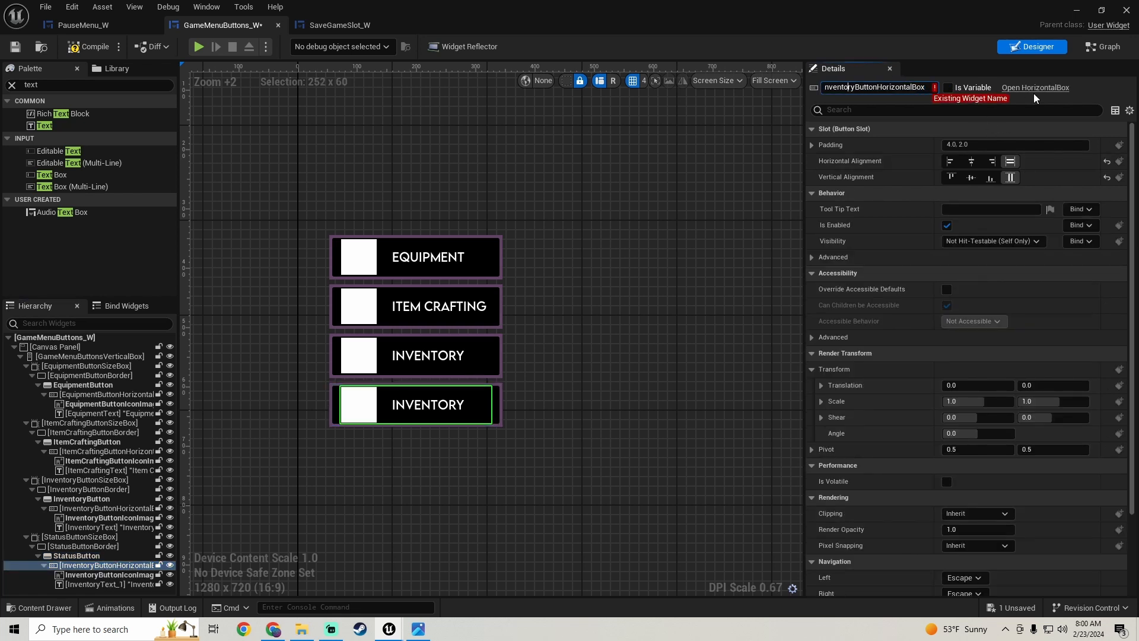
{"action": "key", "text": "BackSpace"}
{"action": "key", "text": "BackSpace"}
{"action": "key", "text": "BackSpace"}
{"action": "key", "text": "BackSpace"}
{"action": "key", "text": "BackSpace"}
{"action": "key", "text": "BackSpace"}
{"action": "key", "text": "BackSpace"}
{"action": "key", "text": "BackSpace"}
{"action": "key", "text": "BackSpace"}
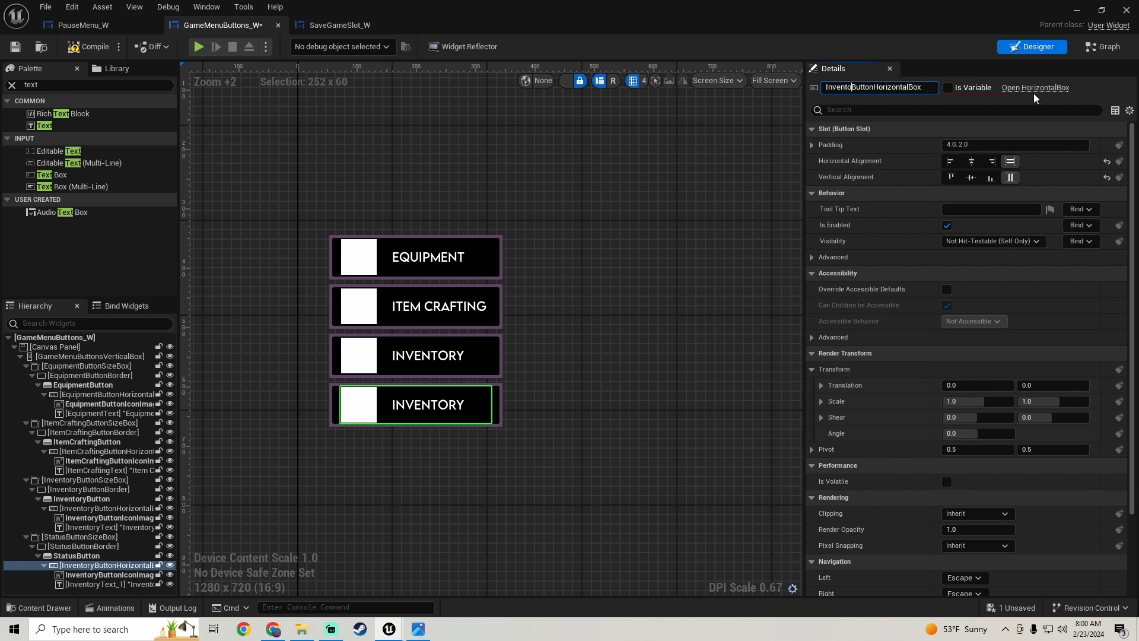
{"action": "type", "text": "Status"}
{"action": "key", "text": "Return"}
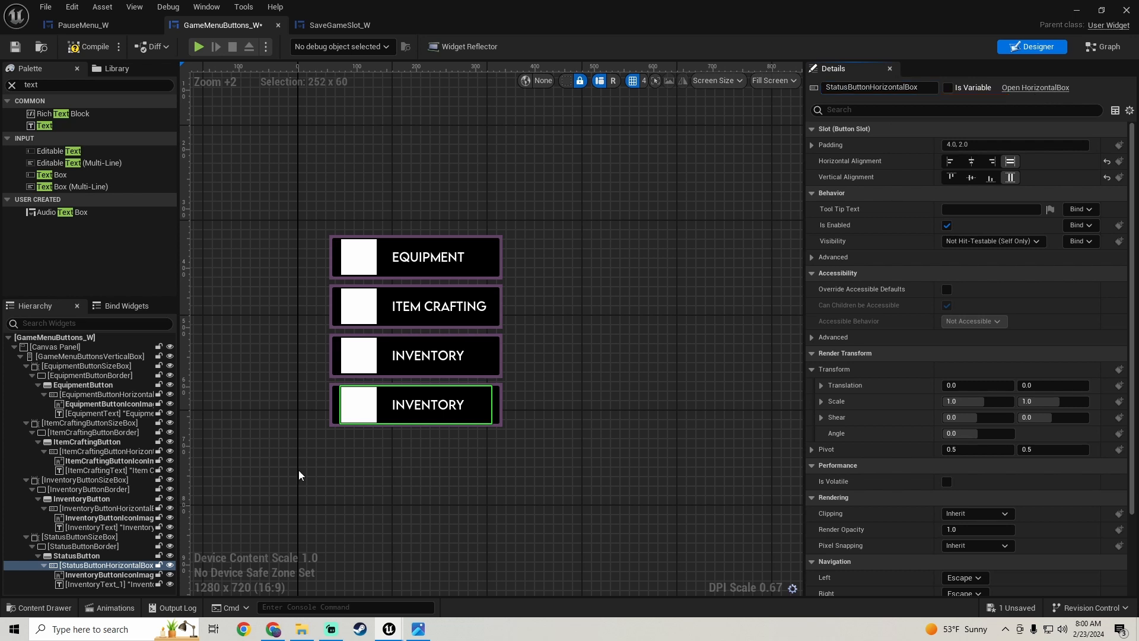
- Rename the duplicated icon image InventoryButtonIconImage_1 as StatusButtonIconImage
{"action": "left_click", "coordinate": [104, 575]}
{"action": "left_click_drag", "start_coordinate": [917, 87], "coordinate": [954, 87]}
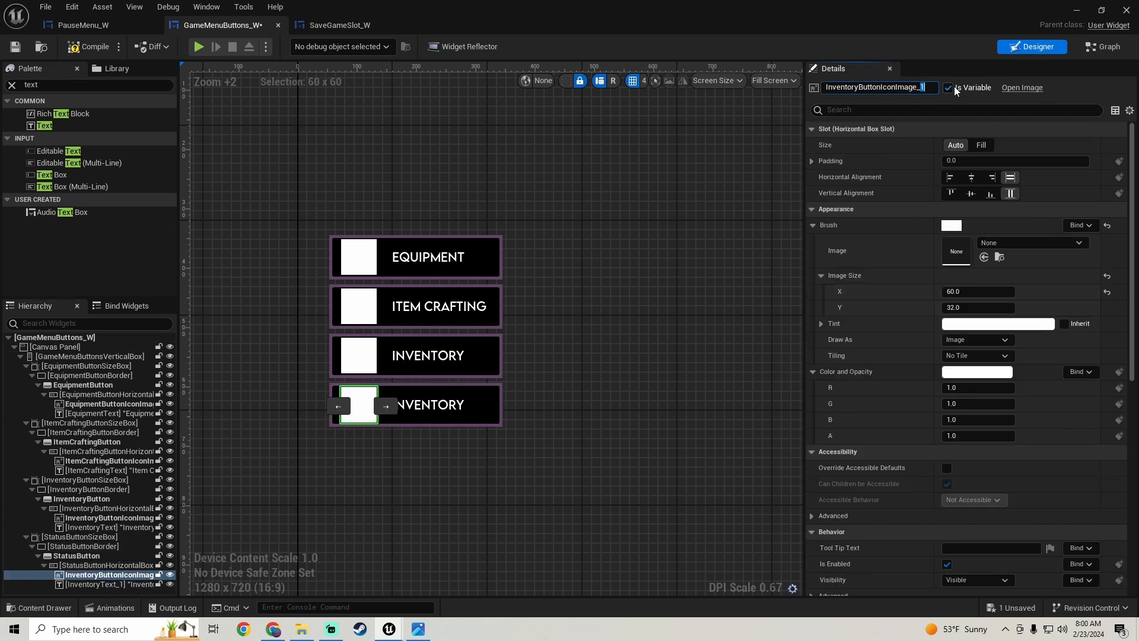
{"action": "key", "text": "BackSpace"}
{"action": "key", "text": "Left"}
{"action": "key", "text": "BackSpace"}
{"action": "key", "text": "BackSpace"}
{"action": "key", "text": "BackSpace"}
{"action": "key", "text": "BackSpace"}
{"action": "key", "text": "BackSpace"}
{"action": "key", "text": "BackSpace"}
{"action": "key", "text": "BackSpace"}
{"action": "key", "text": "BackSpace"}
{"action": "key", "text": "BackSpace"}
{"action": "type", "text": "Status"}
{"action": "key", "text": "Return"}
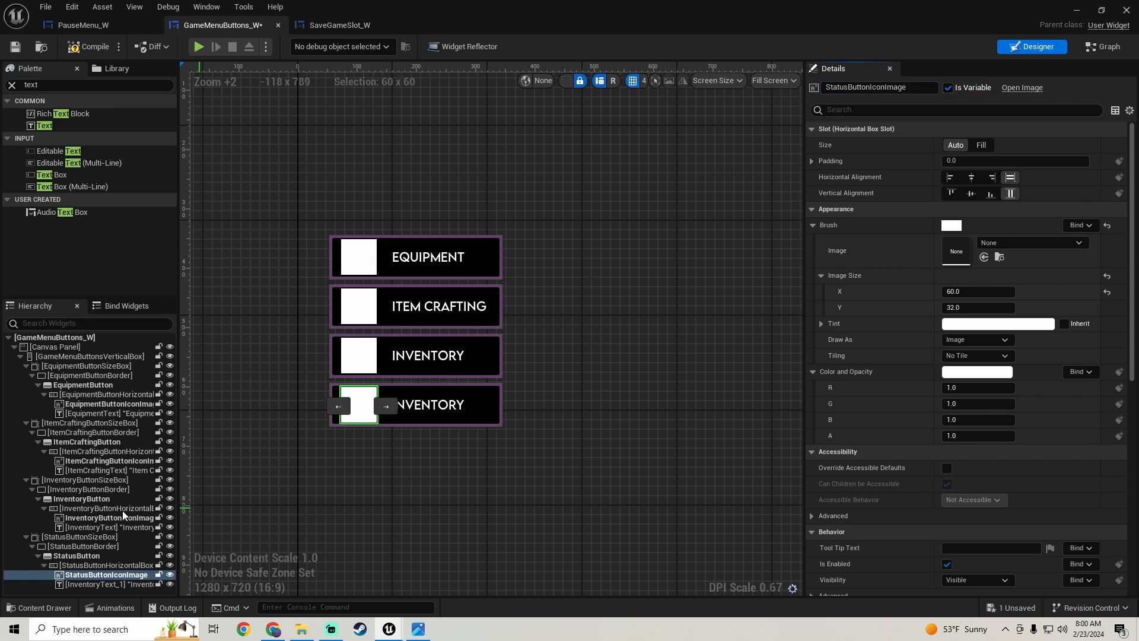
- Rename the duplicated text block InventoryText_1 as StatusText
{"action": "left_click", "coordinate": [97, 584]}
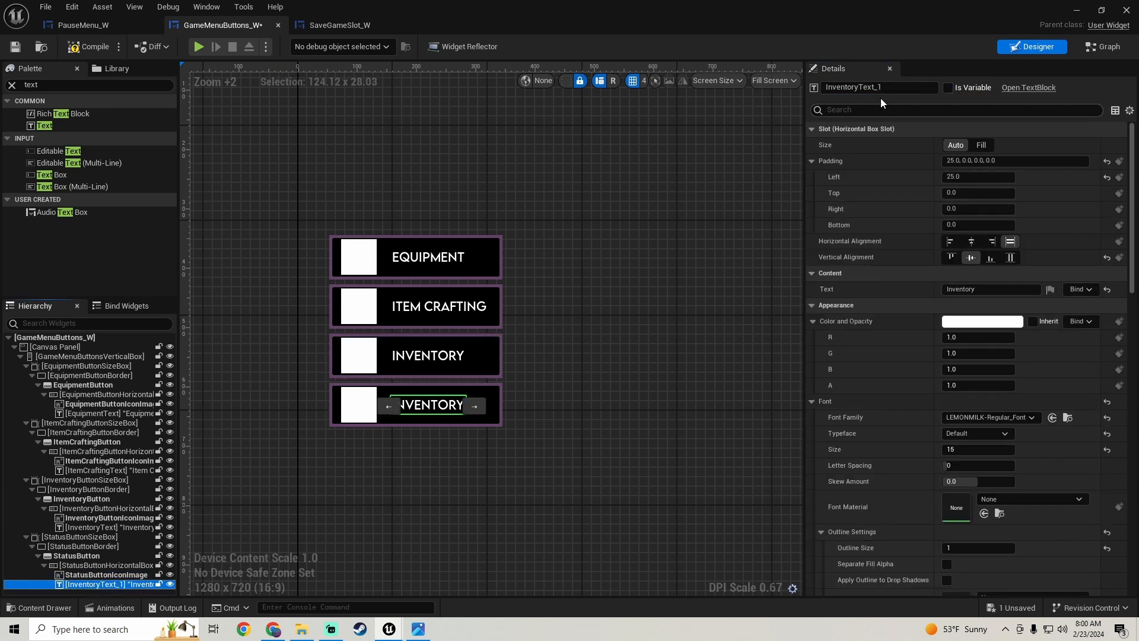
{"action": "left_click_drag", "start_coordinate": [879, 87], "coordinate": [918, 87]}
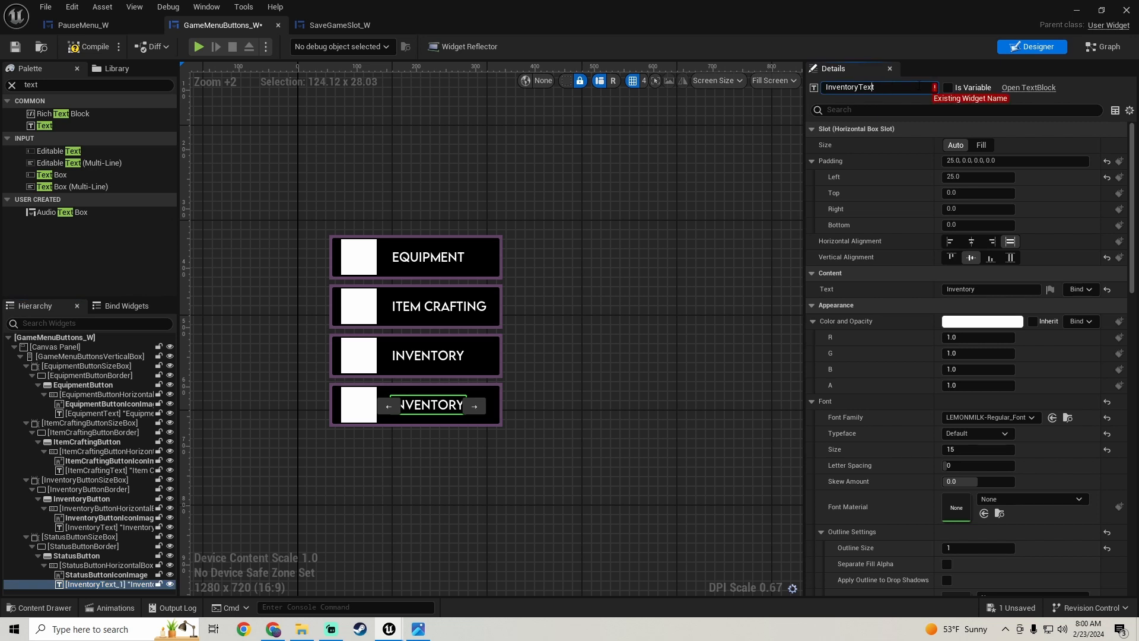
{"action": "key", "text": "BackSpace"}
{"action": "key", "text": "BackSpace"}
{"action": "key", "text": "BackSpace"}
{"action": "key", "text": "BackSpace"}
{"action": "key", "text": "BackSpace"}
{"action": "key", "text": "BackSpace"}
{"action": "key", "text": "BackSpace"}
{"action": "key", "text": "BackSpace"}
{"action": "key", "text": "BackSpace"}
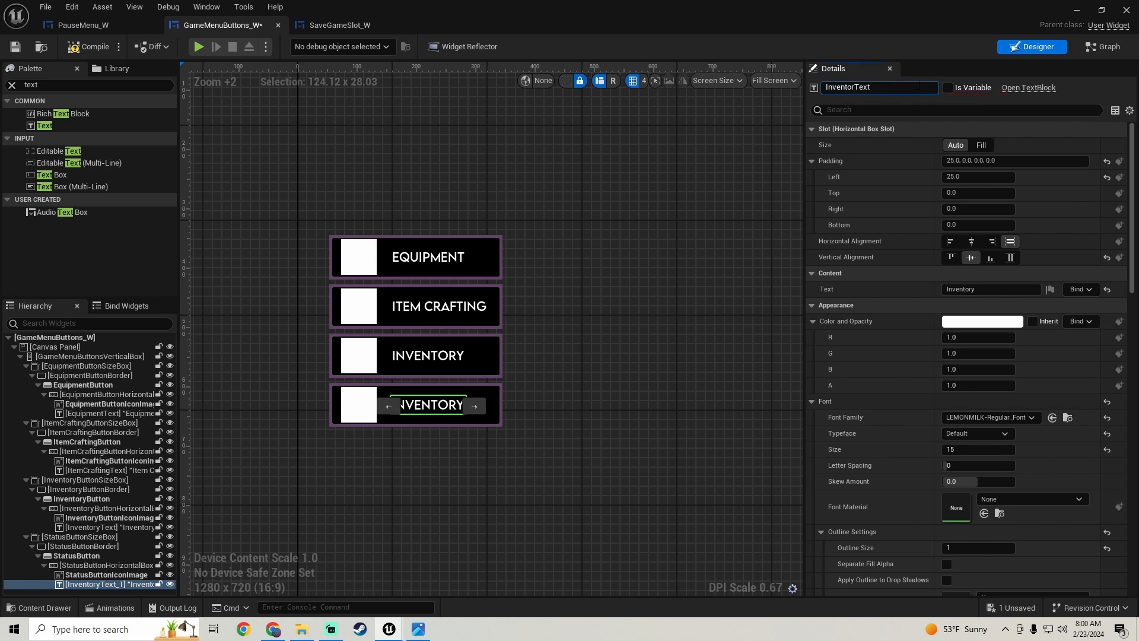
{"action": "type", "text": "Status"}
{"action": "key", "text": "Return"}
- Set the displayed text of the StatusText block to Status and save the widget
{"action": "left_click", "coordinate": [973, 289]}
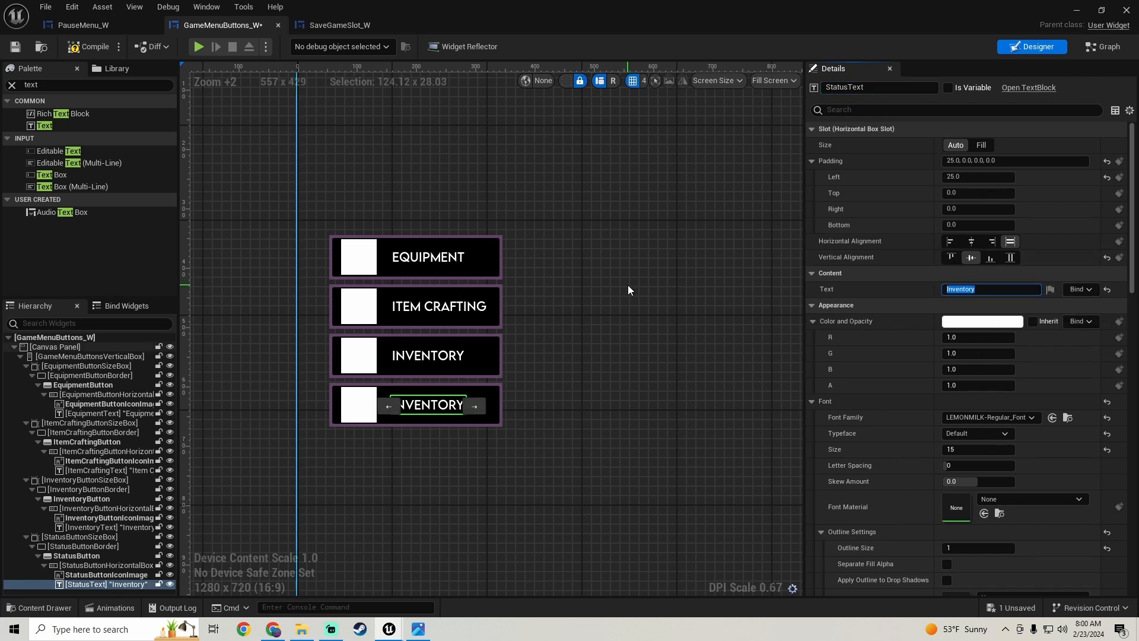
{"action": "type", "text": "Status"}
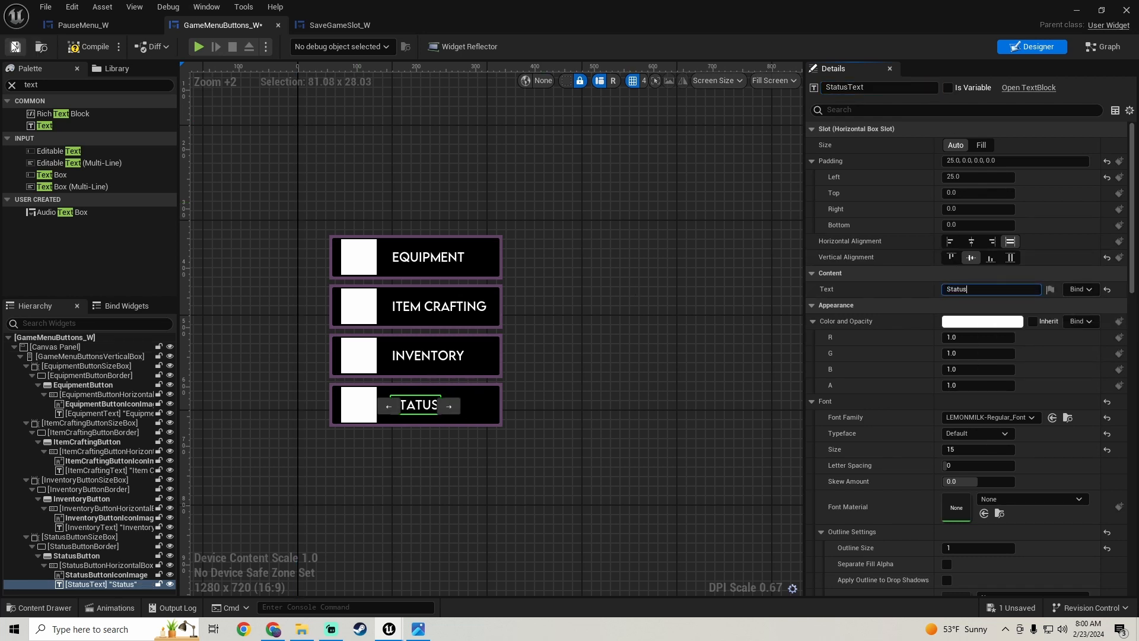
{"action": "left_click", "coordinate": [15, 47]}
- Check the reference screenshot for the next button and duplicate StatusButtonSizeBox with its contents
{"action": "left_click", "coordinate": [419, 629]}
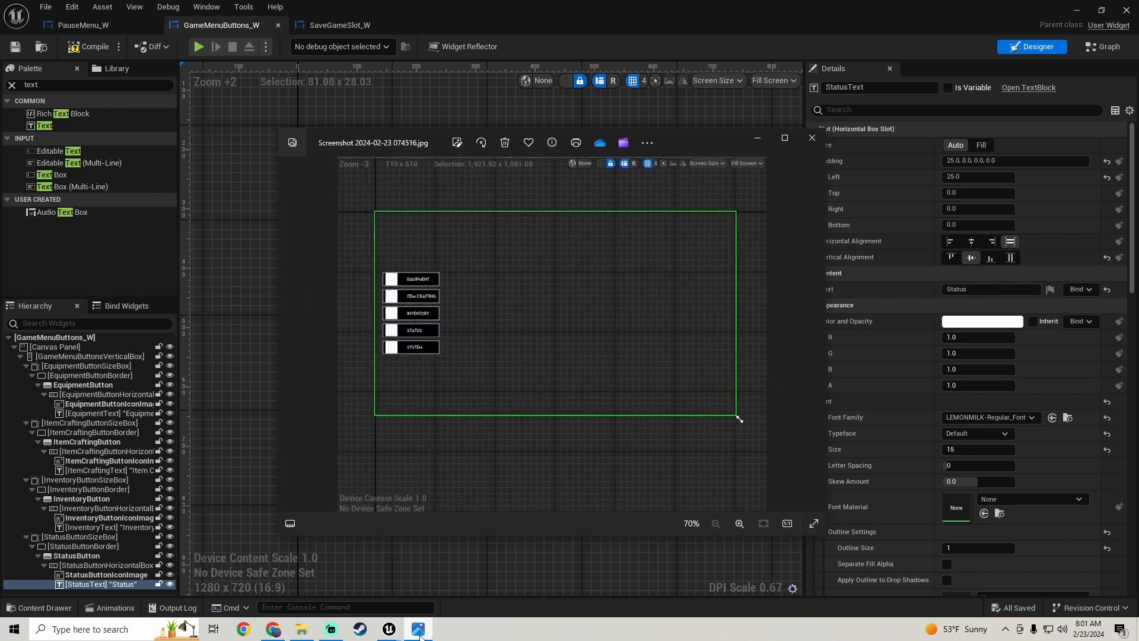
{"action": "left_click", "coordinate": [419, 629]}
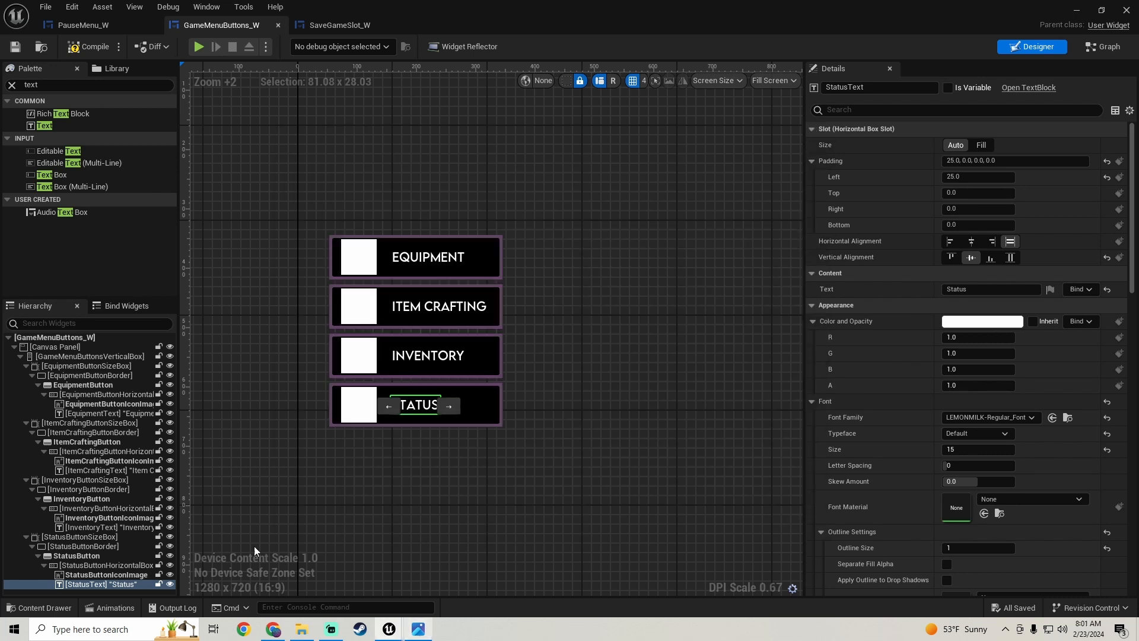
{"action": "left_click", "coordinate": [96, 536]}
{"action": "right_click", "coordinate": [96, 537]}
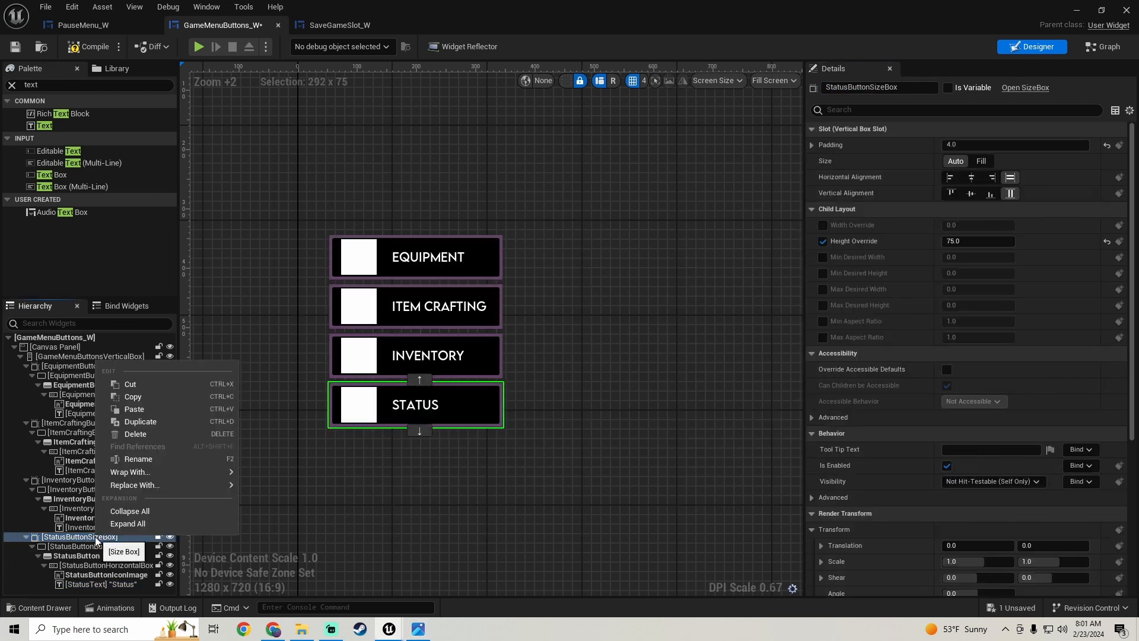
{"action": "left_click", "coordinate": [150, 421]}
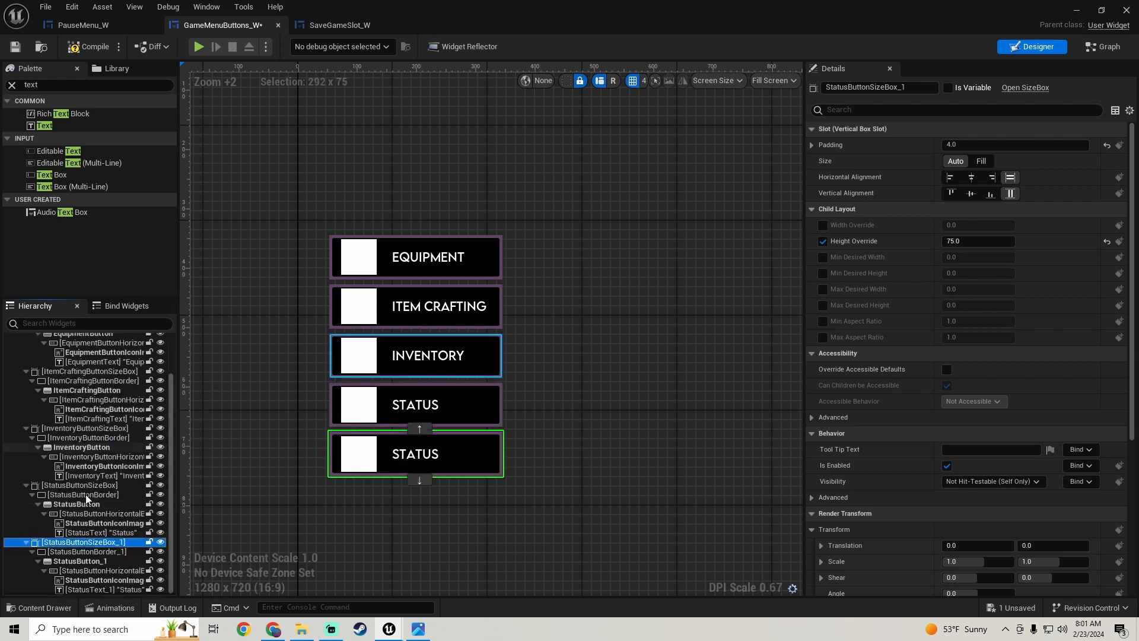
- Rename the duplicated size box StatusButtonSizeBox_1 as SystemButtonSizeBox
{"action": "left_click", "coordinate": [901, 87]}
{"action": "key", "text": "BackSpace"}
{"action": "key", "text": "BackSpace"}
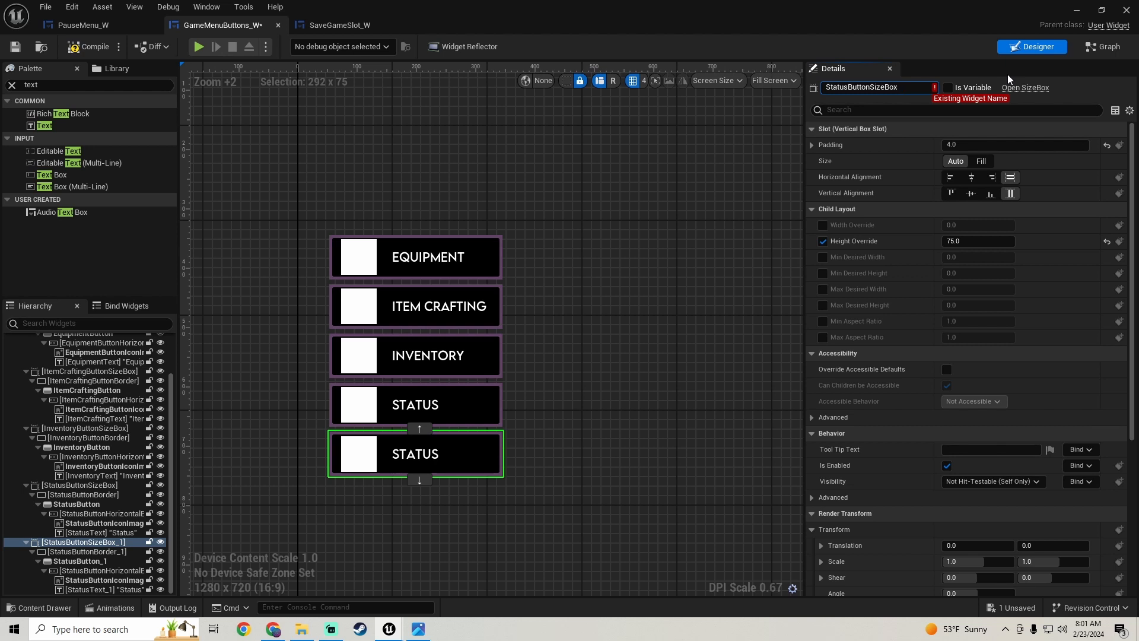
{"action": "key", "text": "Home"}
{"action": "key", "text": "Delete"}
{"action": "key", "text": "Delete"}
{"action": "key", "text": "Delete"}
{"action": "key", "text": "Delete"}
{"action": "key", "text": "Delete"}
{"action": "key", "text": "Delete"}
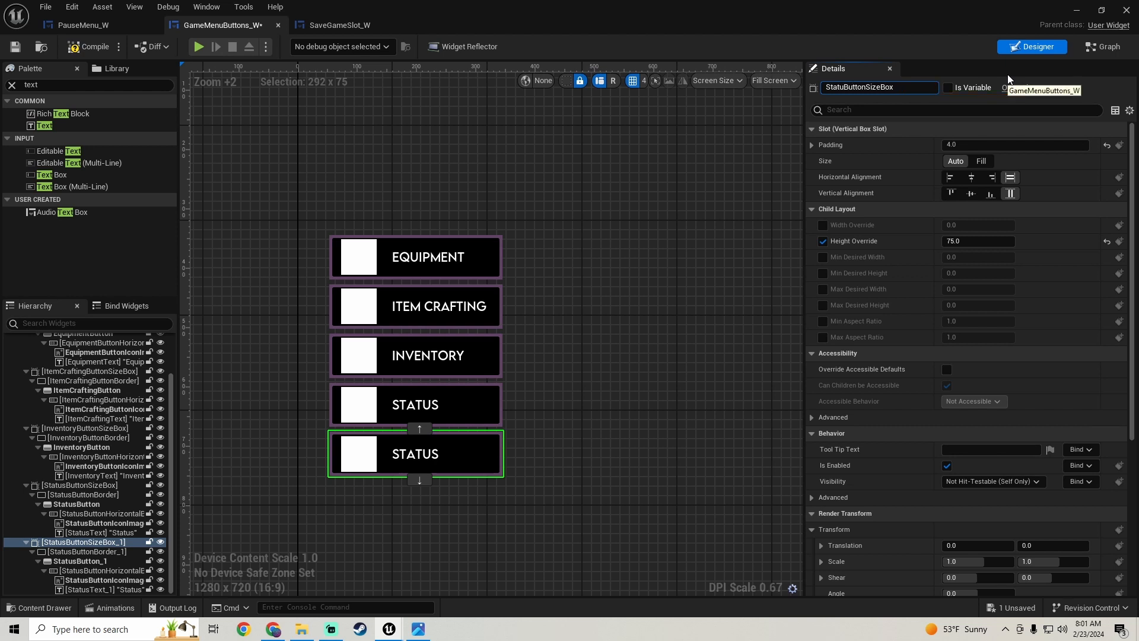
{"action": "type", "text": "System"}
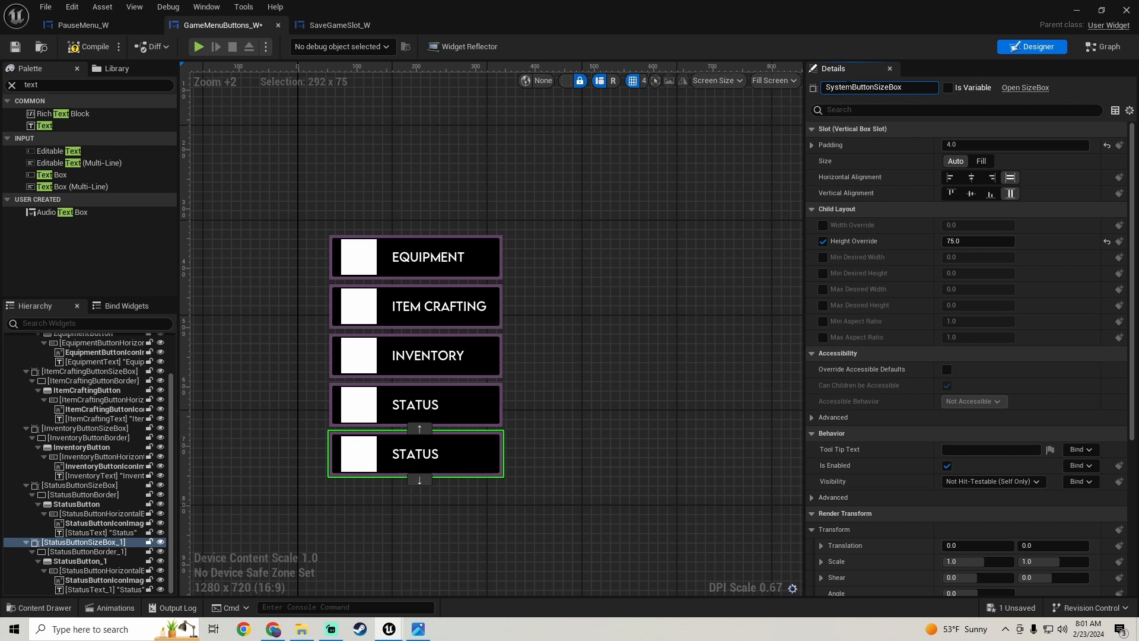
{"action": "key", "text": "shift+Home"}
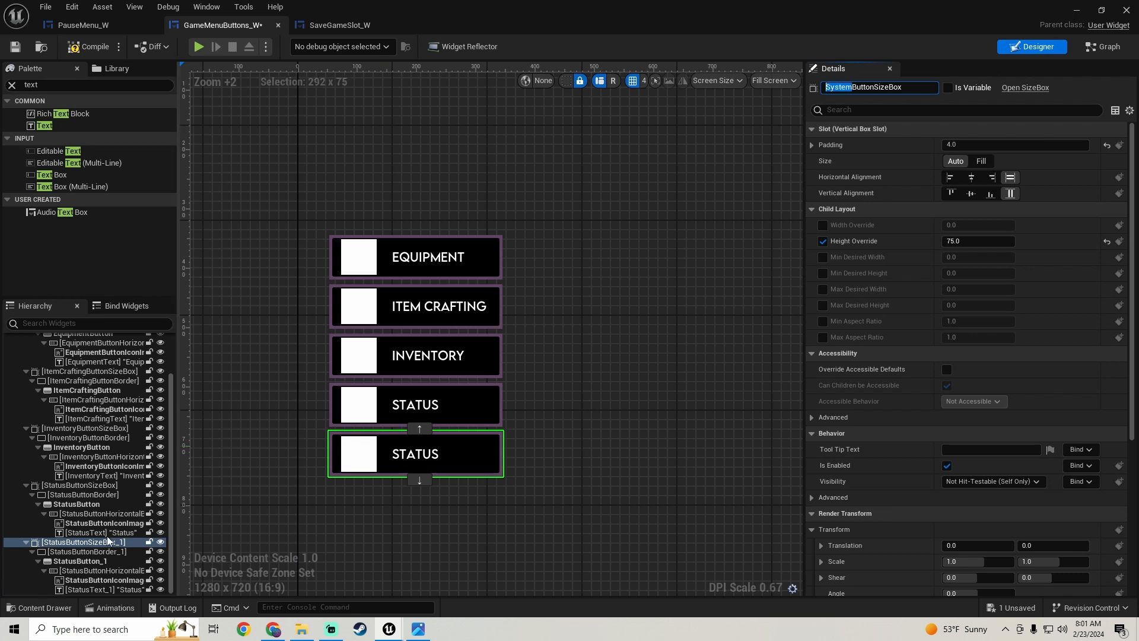
{"action": "key", "text": "Return"}
- Rename the duplicated border StatusButtonBorder_1 as SystemButtonBorder
{"action": "left_click", "coordinate": [94, 551]}
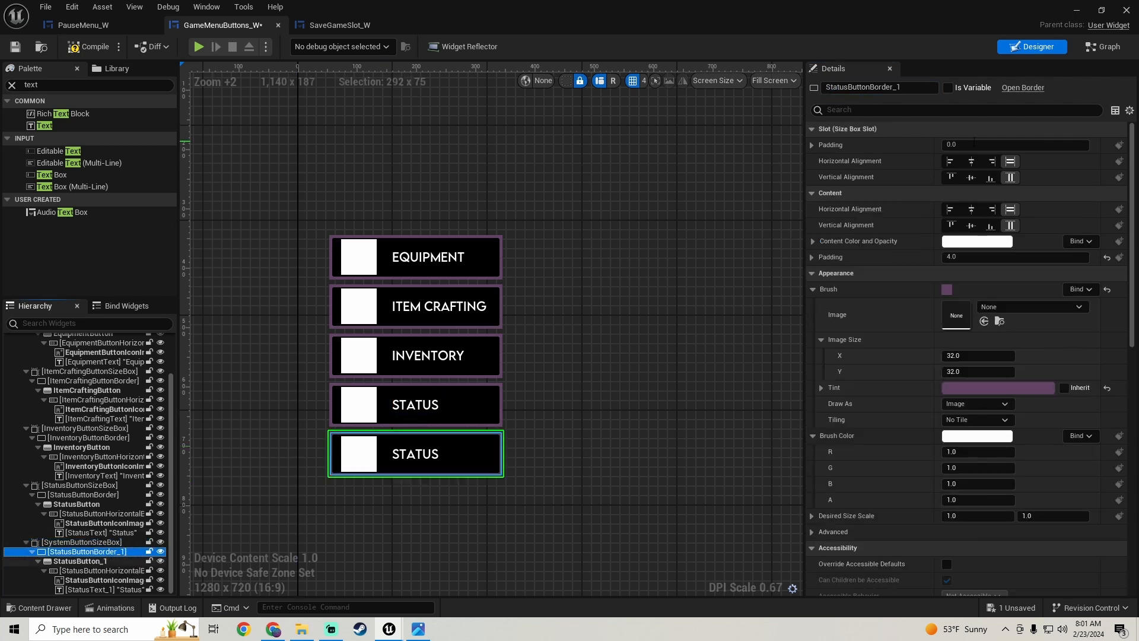
{"action": "left_click_drag", "start_coordinate": [898, 87], "coordinate": [942, 90]}
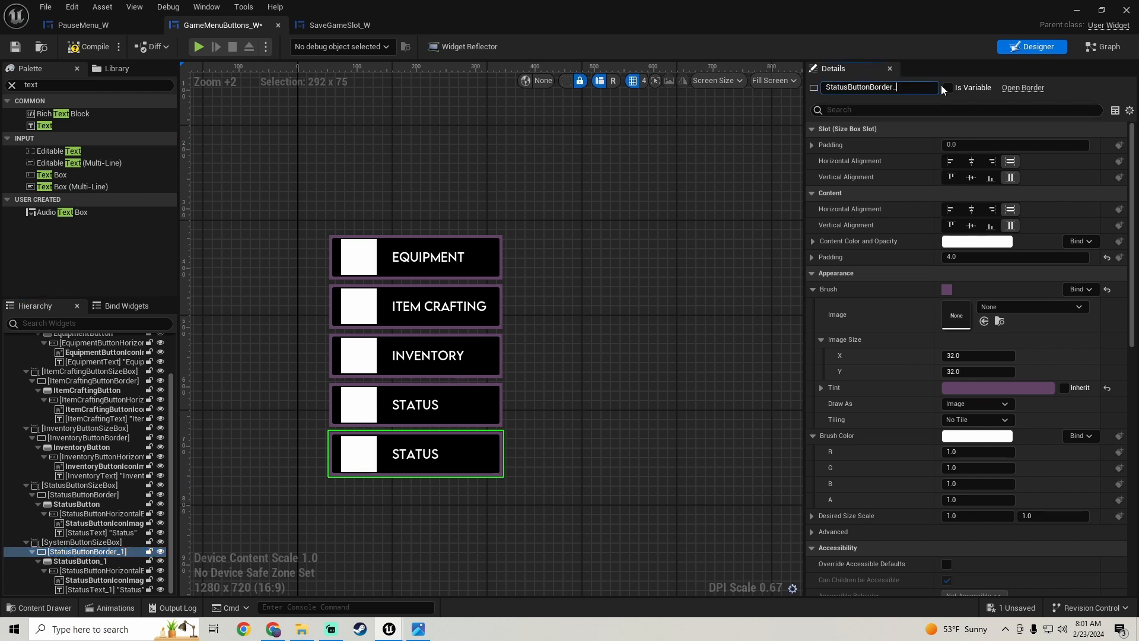
{"action": "key", "text": "BackSpace"}
{"action": "key", "text": "Home"}
{"action": "key", "text": "Delete"}
{"action": "key", "text": "Delete"}
{"action": "key", "text": "Delete"}
{"action": "key", "text": "Delete"}
{"action": "key", "text": "Delete"}
{"action": "key", "text": "Delete"}
{"action": "type", "text": "System"}
{"action": "key", "text": "Return"}
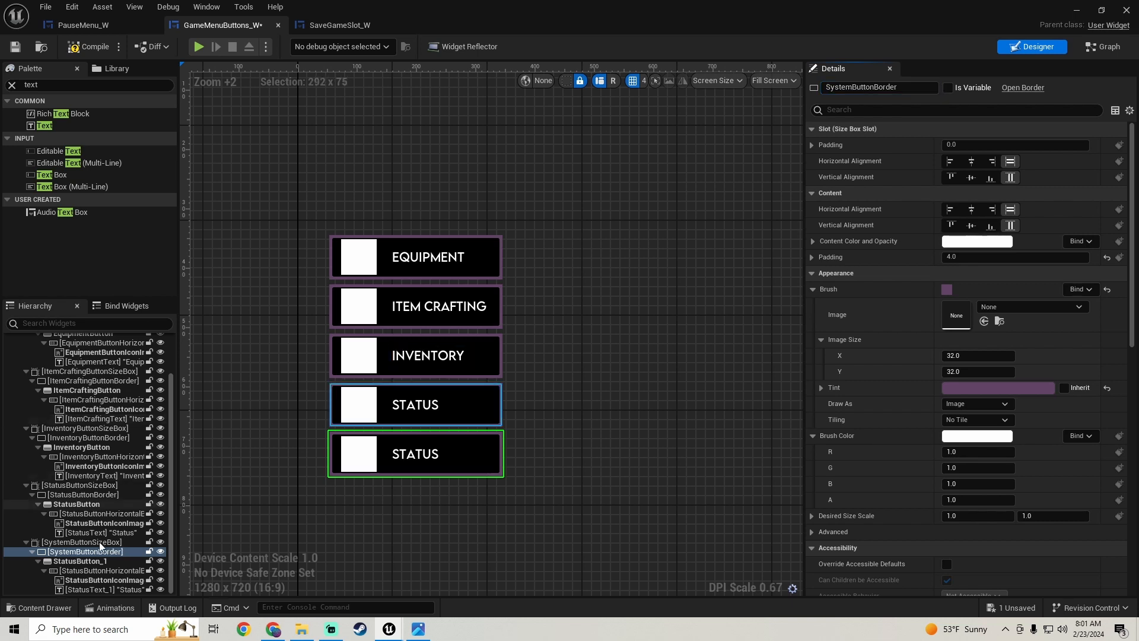
- Rename the duplicated button StatusButton_1 as SystemButton
{"action": "left_click", "coordinate": [84, 561]}
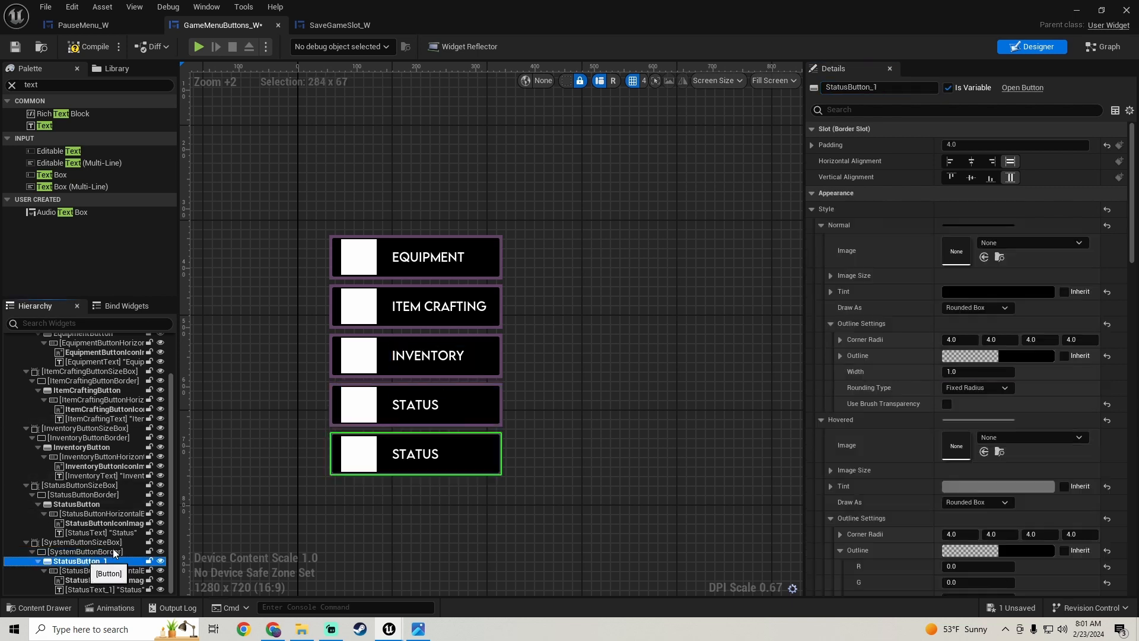
{"action": "left_click", "coordinate": [869, 87]}
{"action": "key", "text": "BackSpace"}
{"action": "key", "text": "BackSpace"}
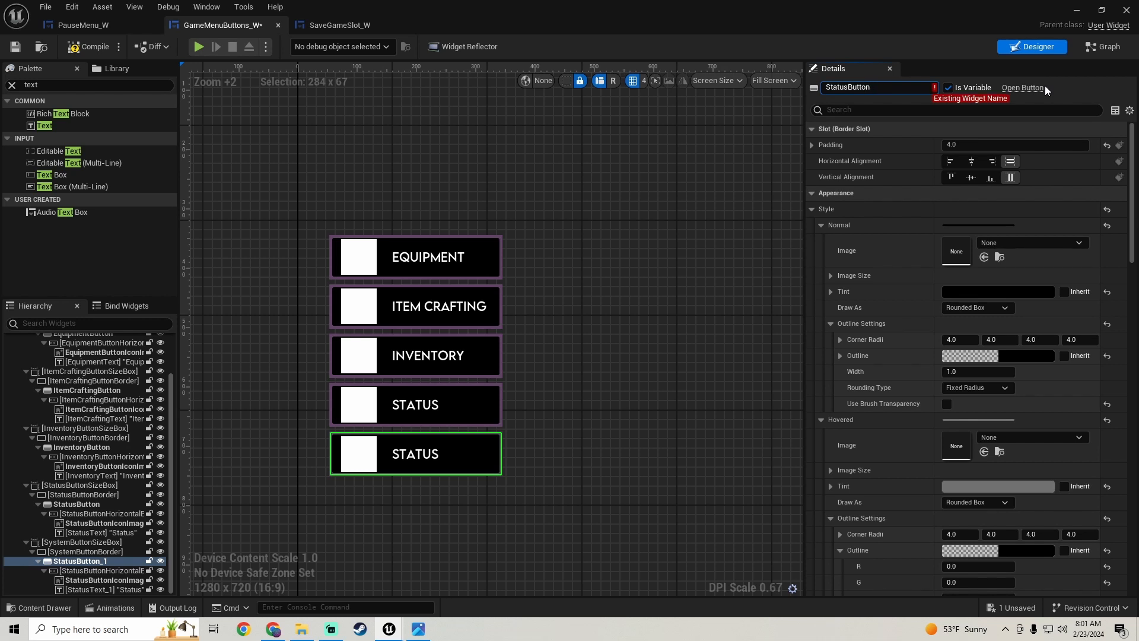
{"action": "key", "text": "BackSpace"}
{"action": "key", "text": "BackSpace"}
{"action": "key", "text": "BackSpace"}
{"action": "key", "text": "BackSpace"}
{"action": "key", "text": "BackSpace"}
{"action": "key", "text": "BackSpace"}
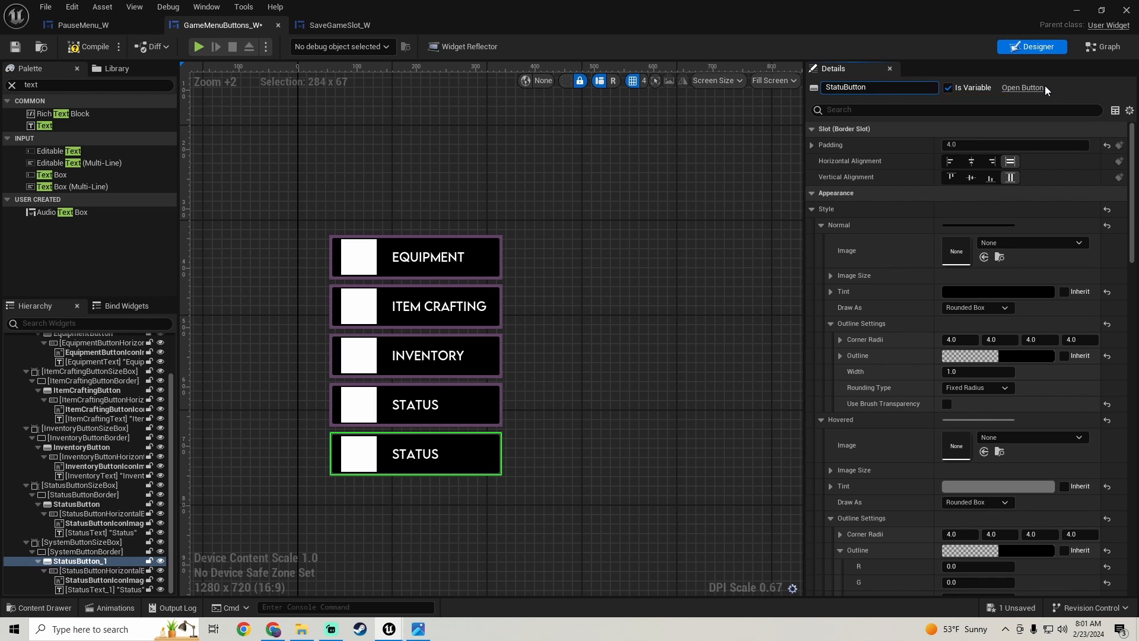
{"action": "type", "text": "System"}
{"action": "key", "text": "Return"}
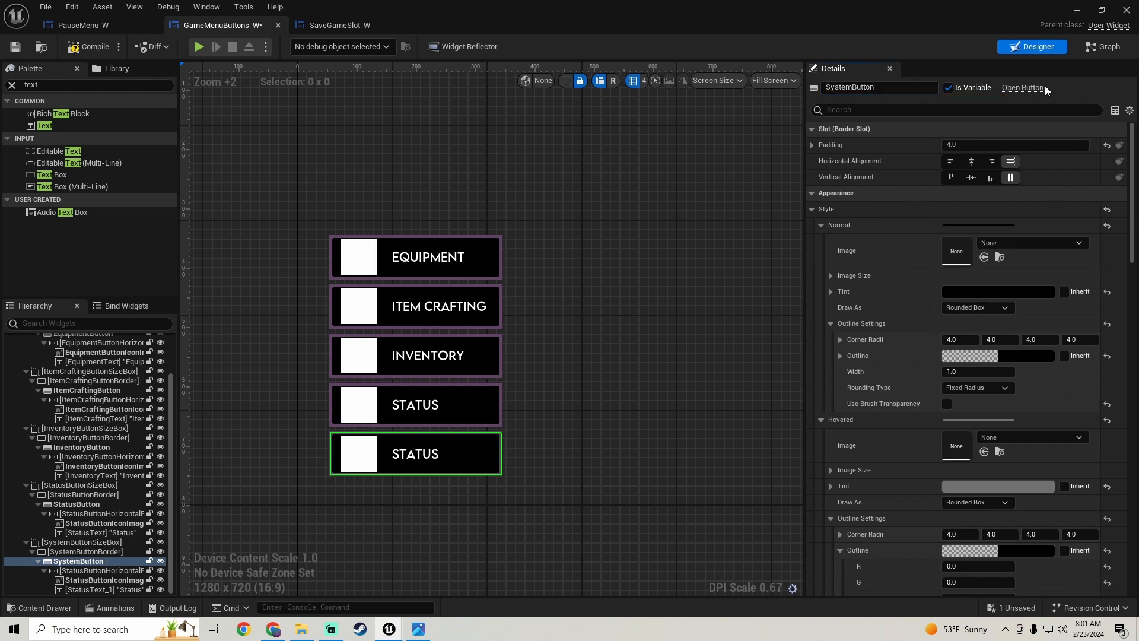
- Rename the duplicated horizontal box StatusButtonHorizontalBox_1 as SystemButtonHorizontalBox
{"action": "left_click", "coordinate": [92, 572]}
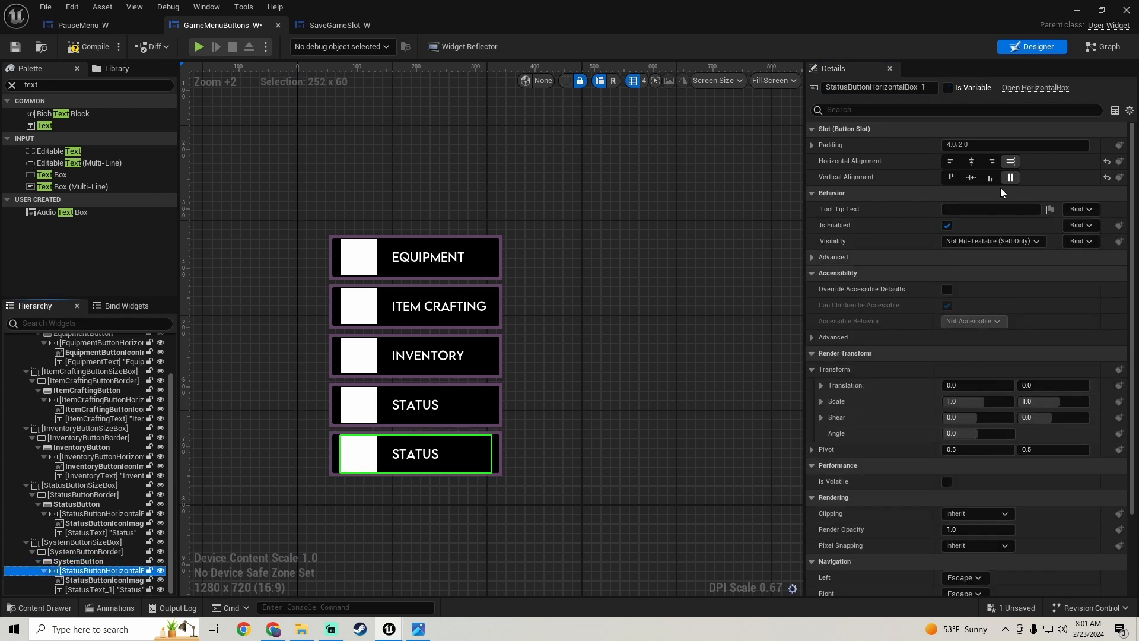
{"action": "left_click_drag", "start_coordinate": [918, 87], "coordinate": [1018, 92]}
{"action": "key", "text": "BackSpace"}
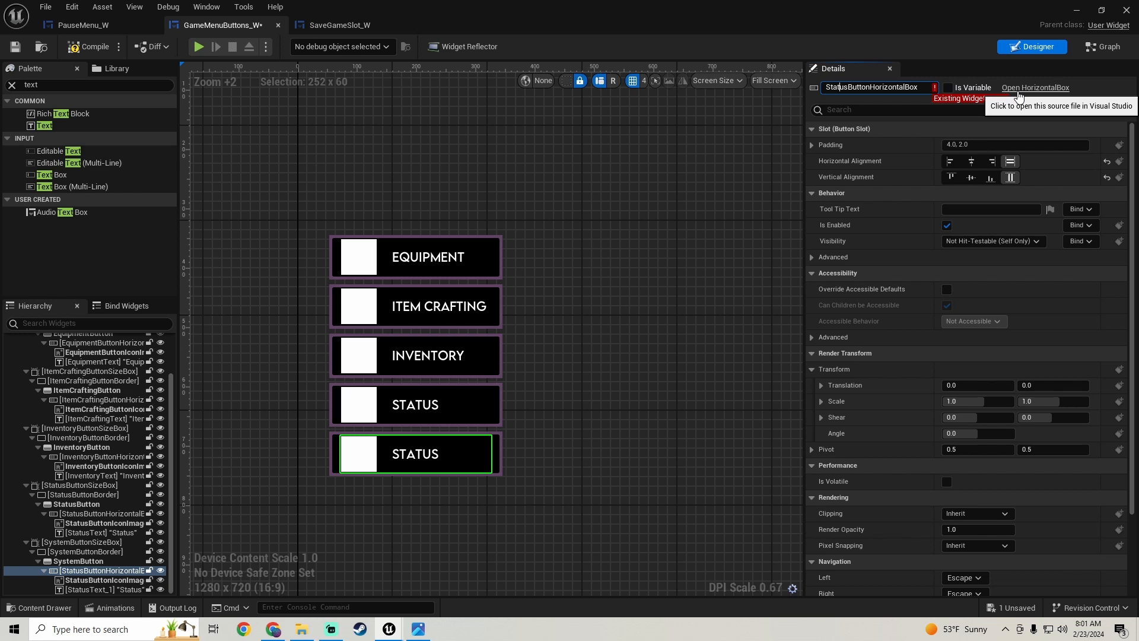
{"action": "key", "text": "BackSpace"}
{"action": "key", "text": "BackSpace"}
{"action": "key", "text": "BackSpace"}
{"action": "key", "text": "BackSpace"}
{"action": "key", "text": "BackSpace"}
{"action": "key", "text": "BackSpace"}
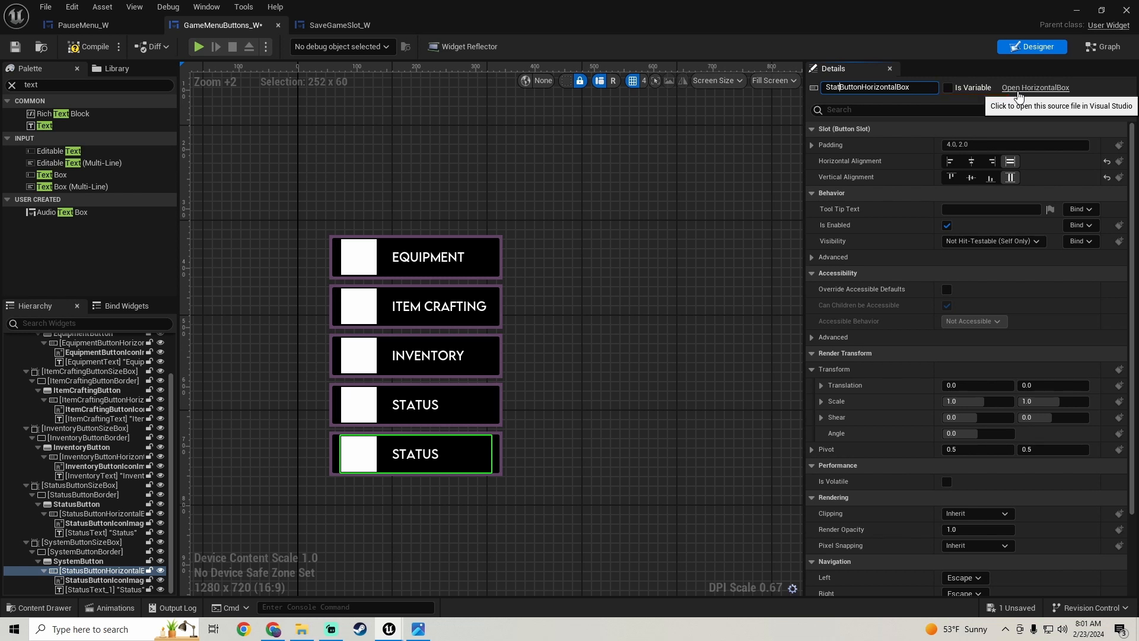
{"action": "type", "text": "System"}
{"action": "key", "text": "Return"}
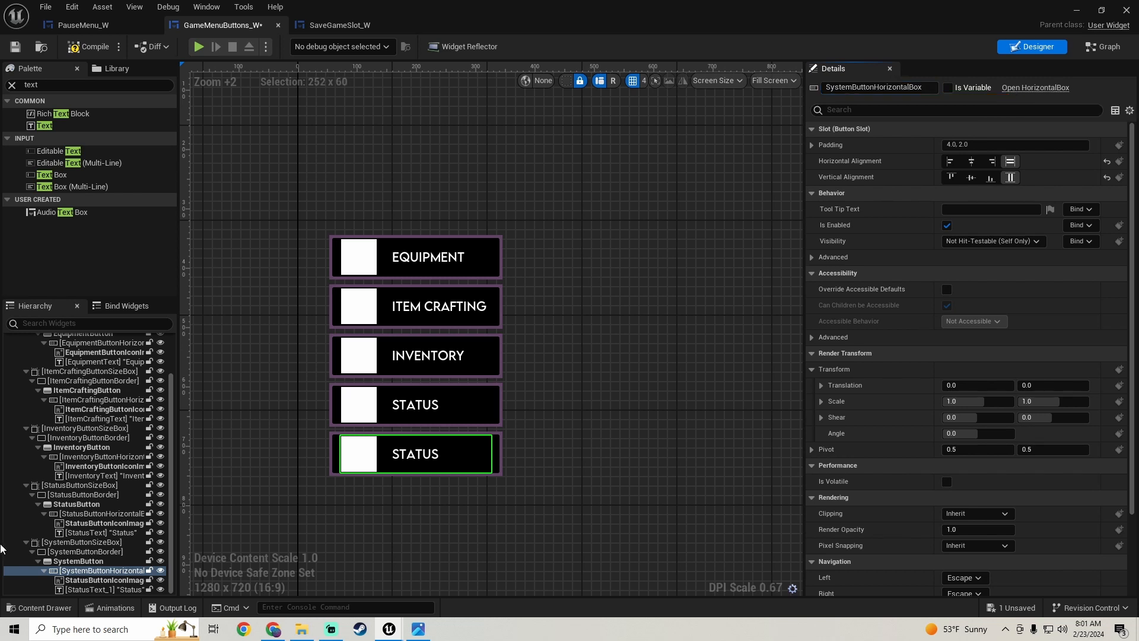
- Rename the duplicated icon image StatusButtonIconImage_1 as SystemButtonIconImage
{"action": "left_click", "coordinate": [100, 579]}
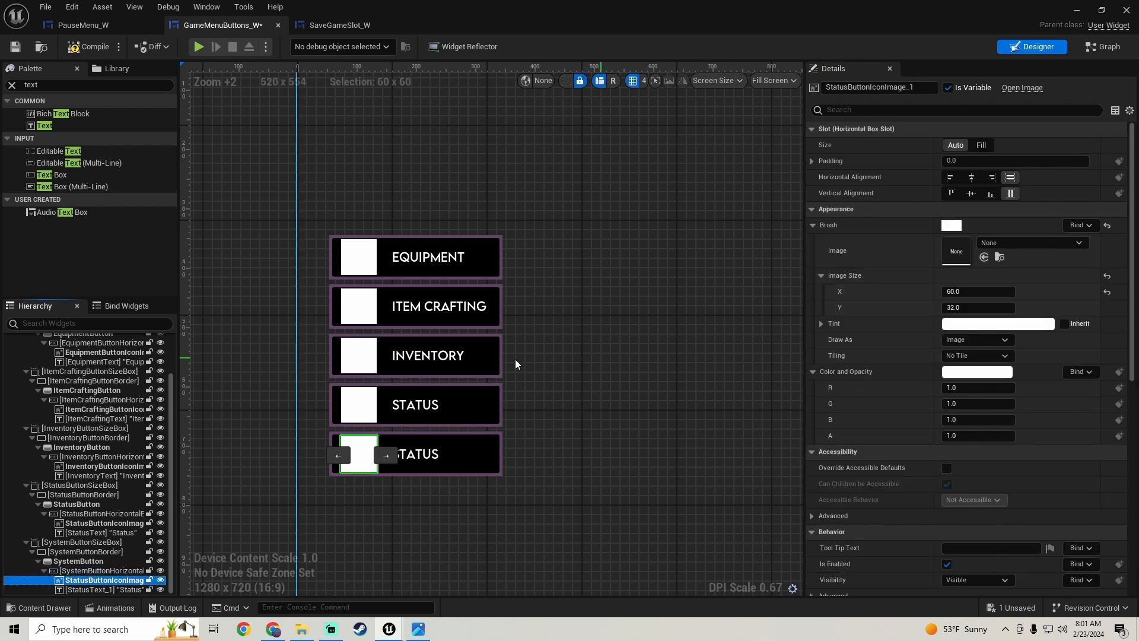
{"action": "left_click", "coordinate": [911, 87]}
{"action": "key", "text": "BackSpace"}
{"action": "key", "text": "BackSpace"}
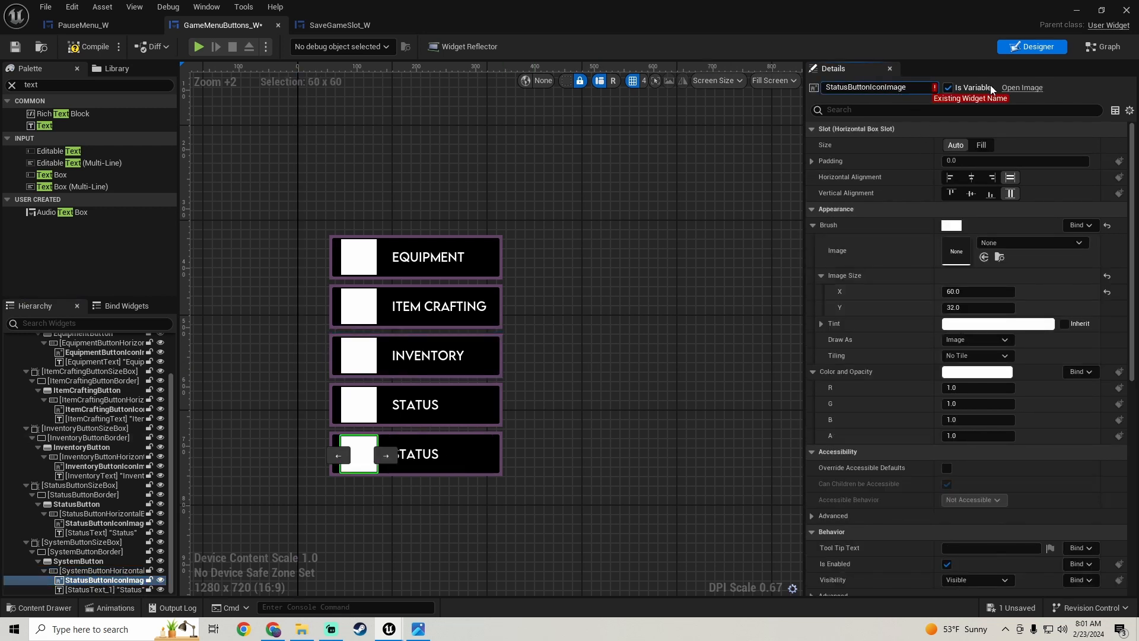
{"action": "key", "text": "Home"}
{"action": "key", "text": "Delete"}
{"action": "key", "text": "Delete"}
{"action": "key", "text": "Delete"}
{"action": "key", "text": "Delete"}
{"action": "key", "text": "Delete"}
{"action": "key", "text": "Delete"}
{"action": "type", "text": "System"}
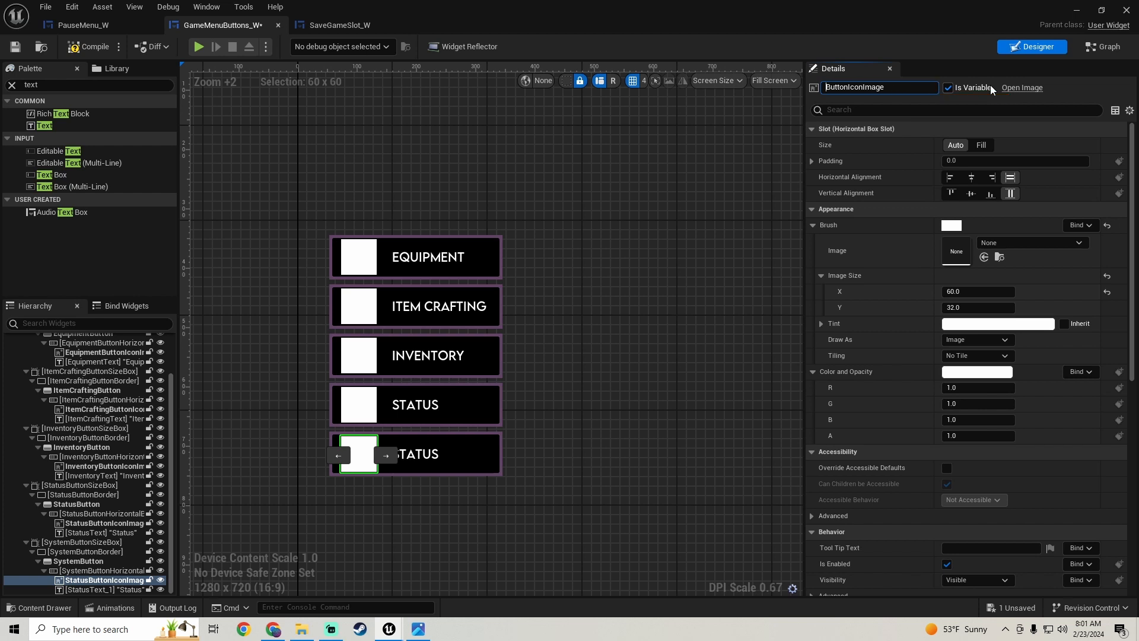
{"action": "key", "text": "Return"}
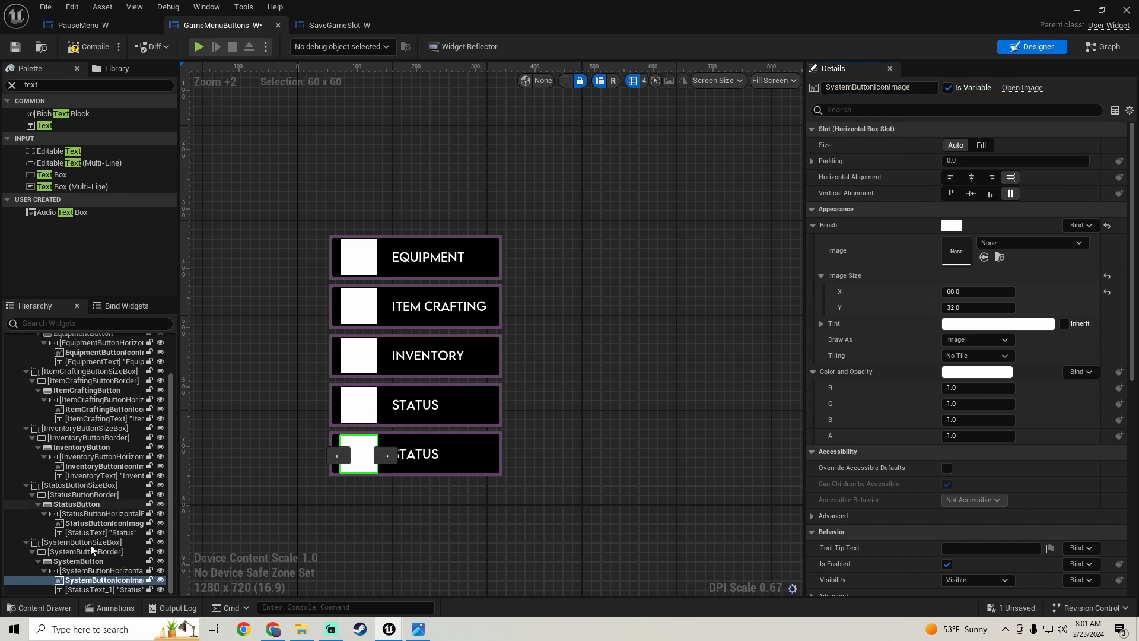
- Rename the duplicated text block StatusText_1 as SystemText
{"action": "left_click", "coordinate": [93, 589]}
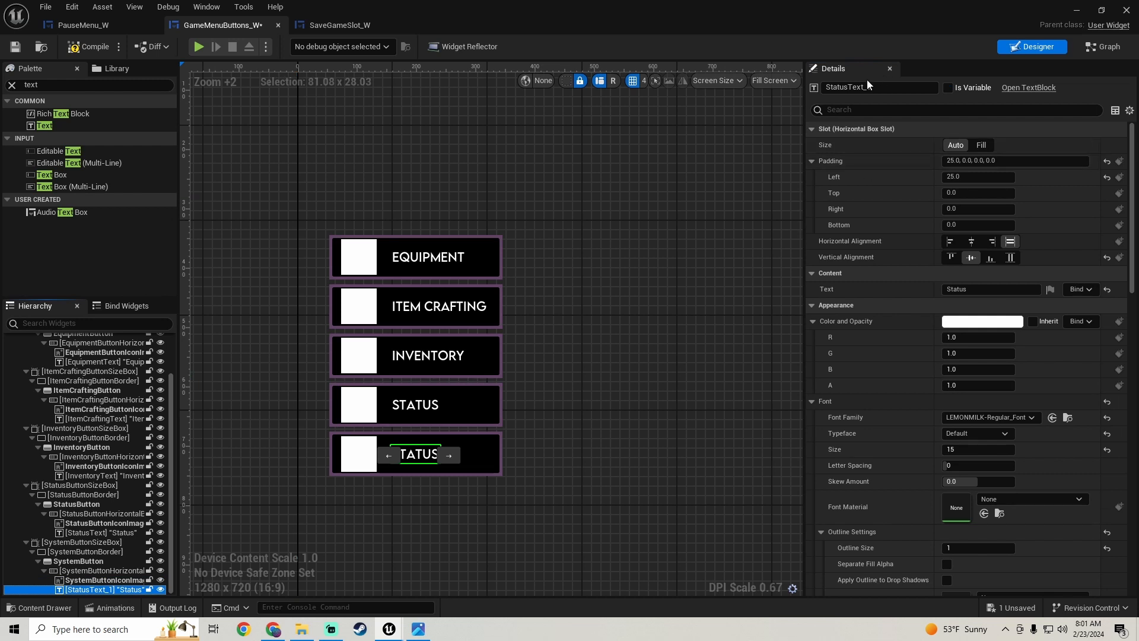
{"action": "left_click", "coordinate": [902, 88]}
{"action": "key", "text": "BackSpace"}
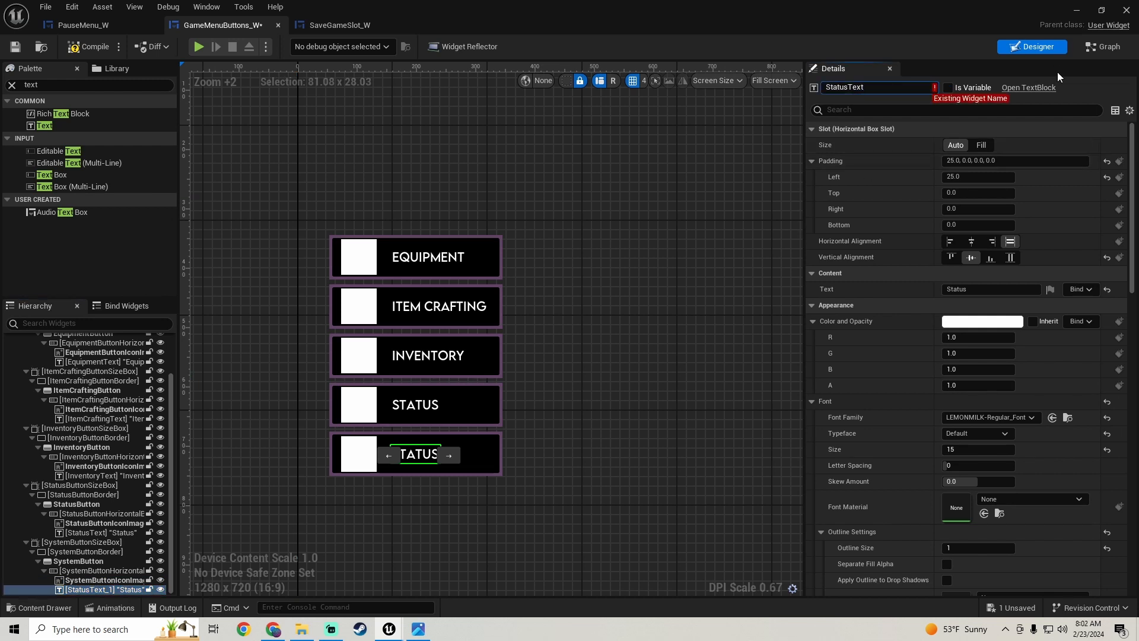
{"action": "key", "text": "BackSpace"}
{"action": "key", "text": "BackSpace"}
{"action": "key", "text": "BackSpace"}
{"action": "key", "text": "BackSpace"}
{"action": "key", "text": "BackSpace"}
{"action": "key", "text": "BackSpace"}
{"action": "key", "text": "BackSpace"}
{"action": "key", "text": "BackSpace"}
{"action": "key", "text": "BackSpace"}
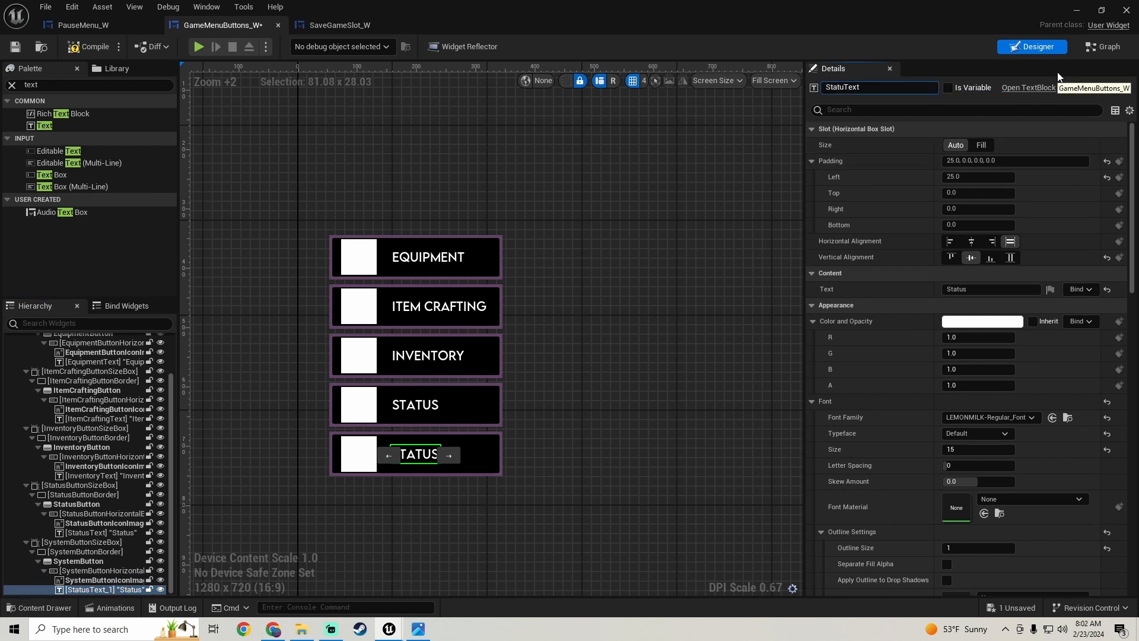
{"action": "type", "text": "ystemText"}
{"action": "key", "text": "Return"}
- Change the displayed text of SystemText to System
{"action": "left_click", "coordinate": [991, 289]}
{"action": "type", "text": "System"}
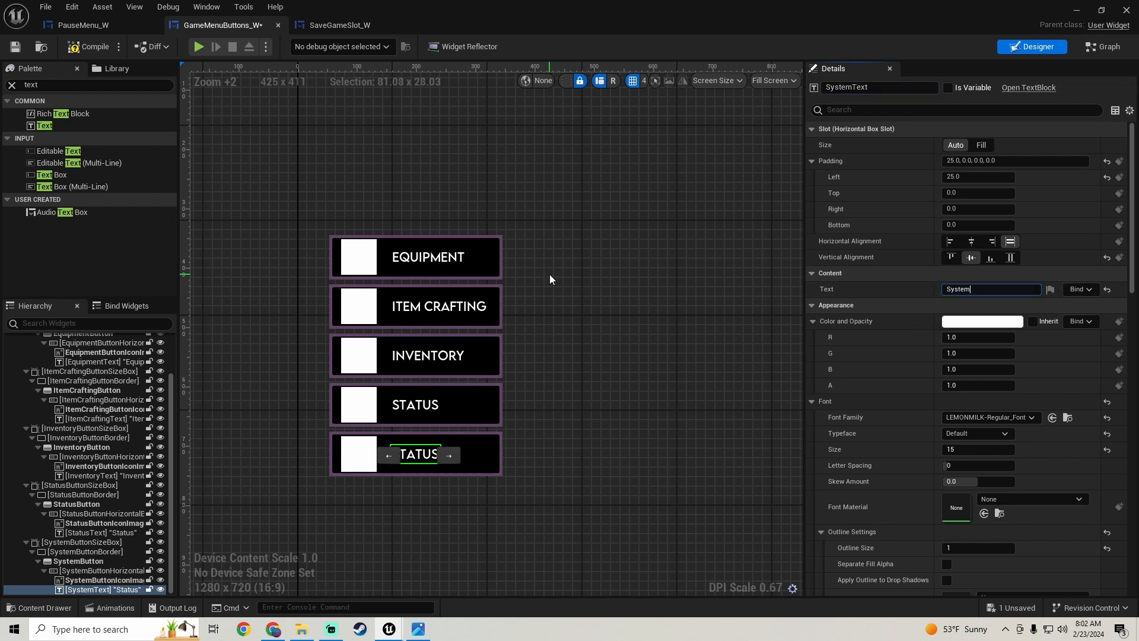
{"action": "key", "text": "Return"}
- Set the Size Y of GameMenuButtonsVerticalBox to 420 so it encloses all five buttons
{"action": "scroll", "coordinate": [558, 363], "scroll_direction": "down", "scroll_amount": 3}
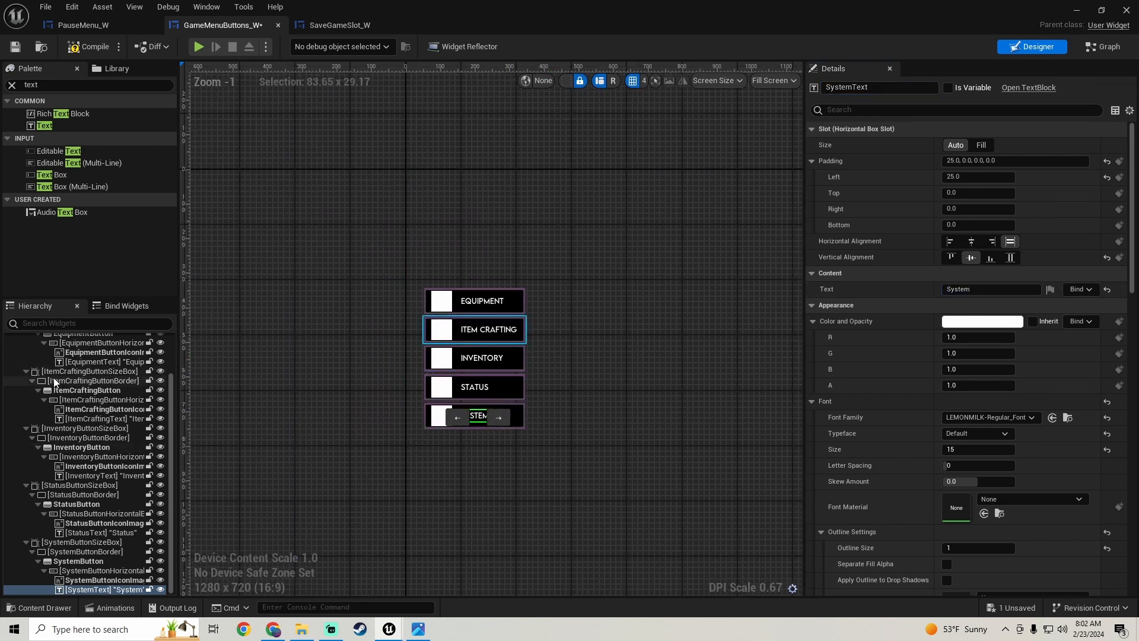
{"action": "scroll", "coordinate": [53, 377], "scroll_direction": "up", "scroll_amount": 5}
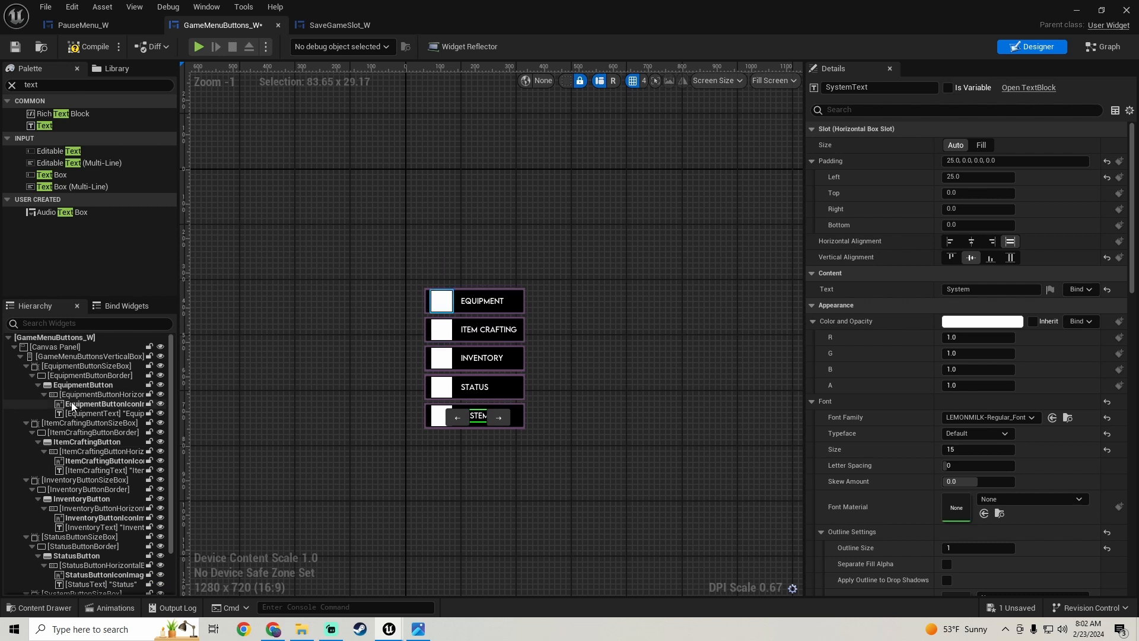
{"action": "left_click", "coordinate": [77, 357]}
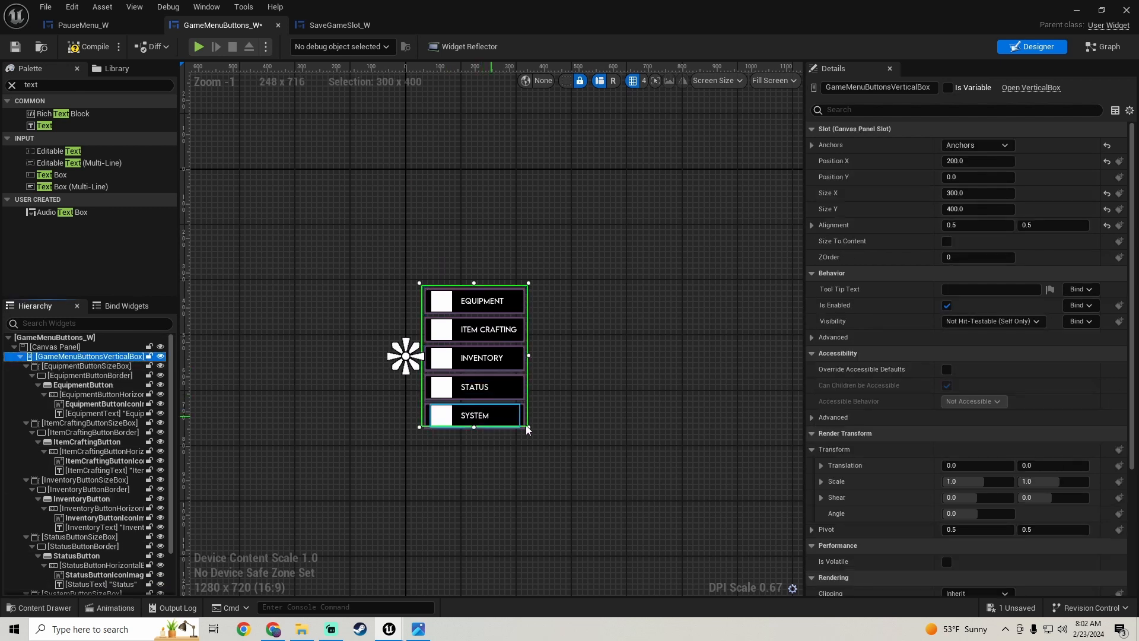
{"action": "scroll", "coordinate": [451, 460], "scroll_direction": "up", "scroll_amount": 5}
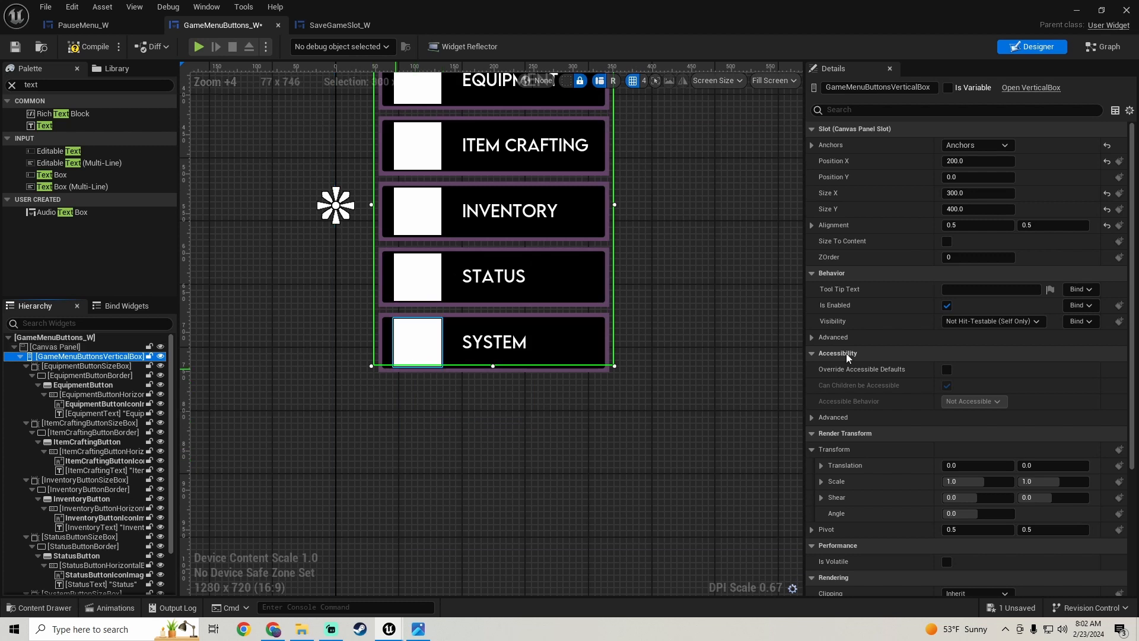
{"action": "left_click", "coordinate": [968, 208]}
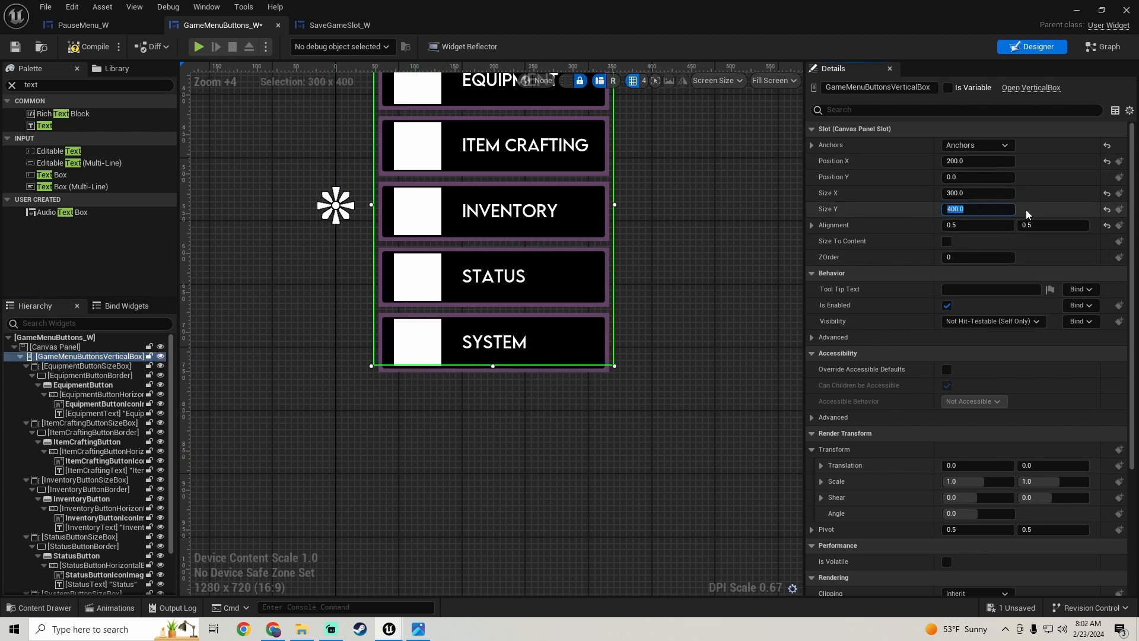
{"action": "type", "text": "420"}
{"action": "key", "text": "Return"}
{"action": "scroll", "coordinate": [667, 234], "scroll_direction": "down", "scroll_amount": 3}
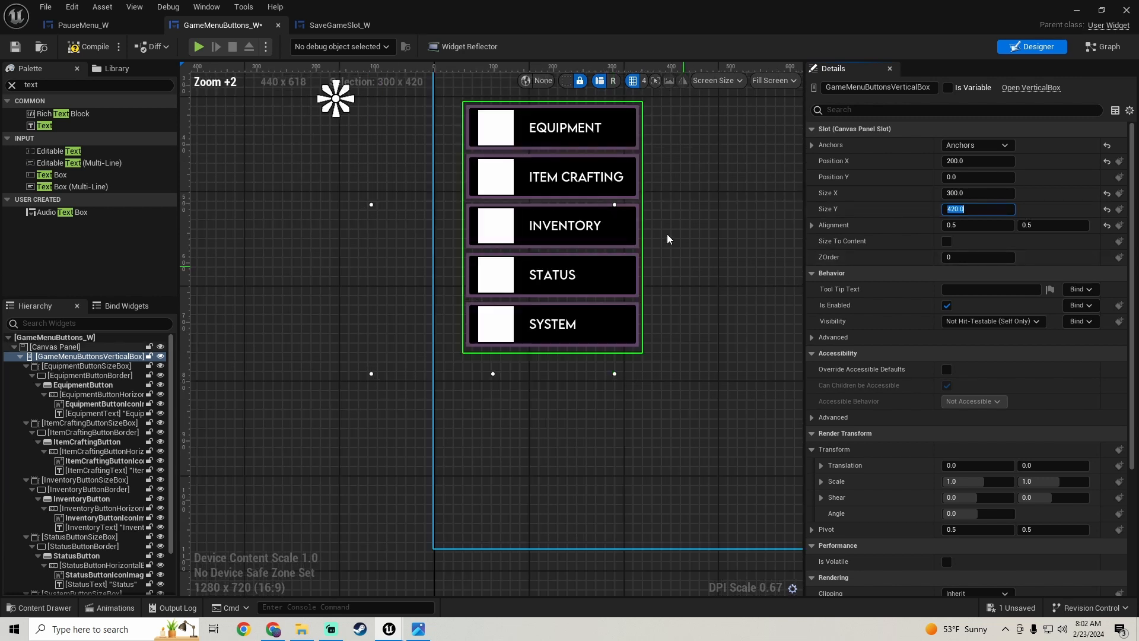
{"action": "right_click_drag", "start_coordinate": [631, 274], "coordinate": [523, 343]}
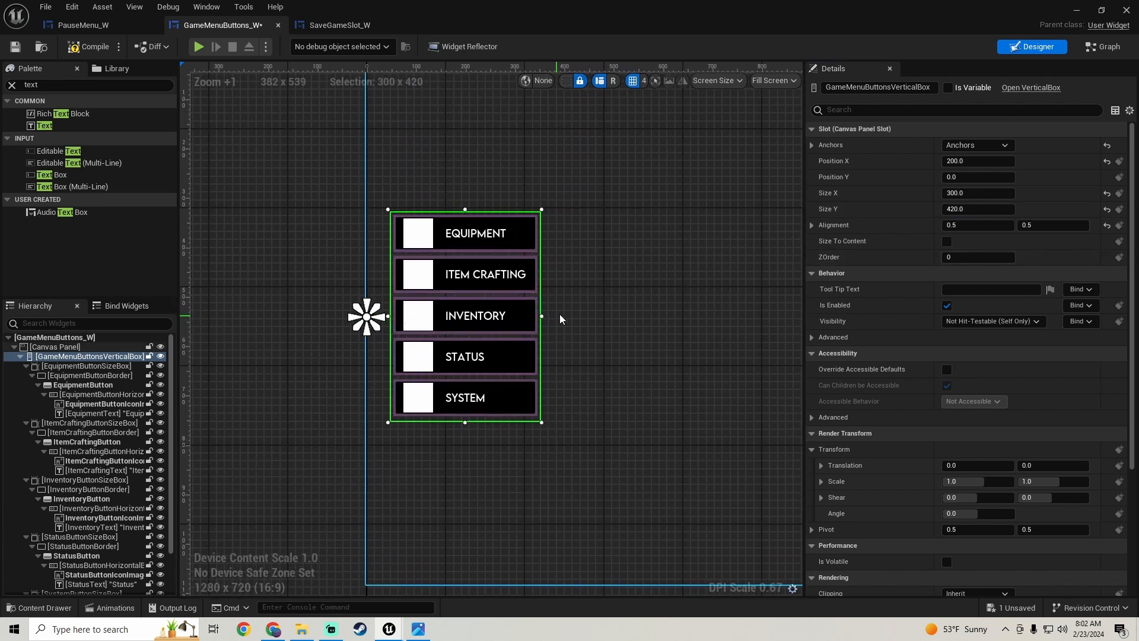
- Compile and save the GameMenuButtons_W widget
{"action": "left_click", "coordinate": [84, 49]}
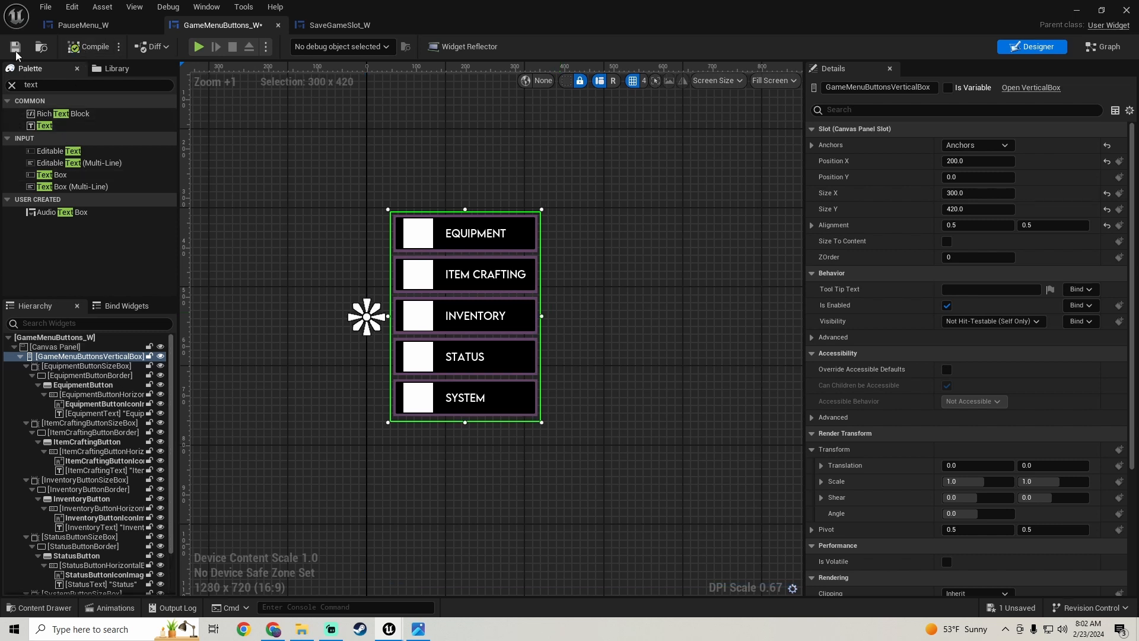
{"action": "scroll", "coordinate": [577, 310], "scroll_direction": "down", "scroll_amount": 6}
{"action": "right_click_drag", "start_coordinate": [567, 304], "coordinate": [407, 304]}
- In PauseMenu_W, find Game Menu Buttons W in the palette, add it to the Canvas Panel and enable Size To Content
{"action": "left_click", "coordinate": [100, 26]}
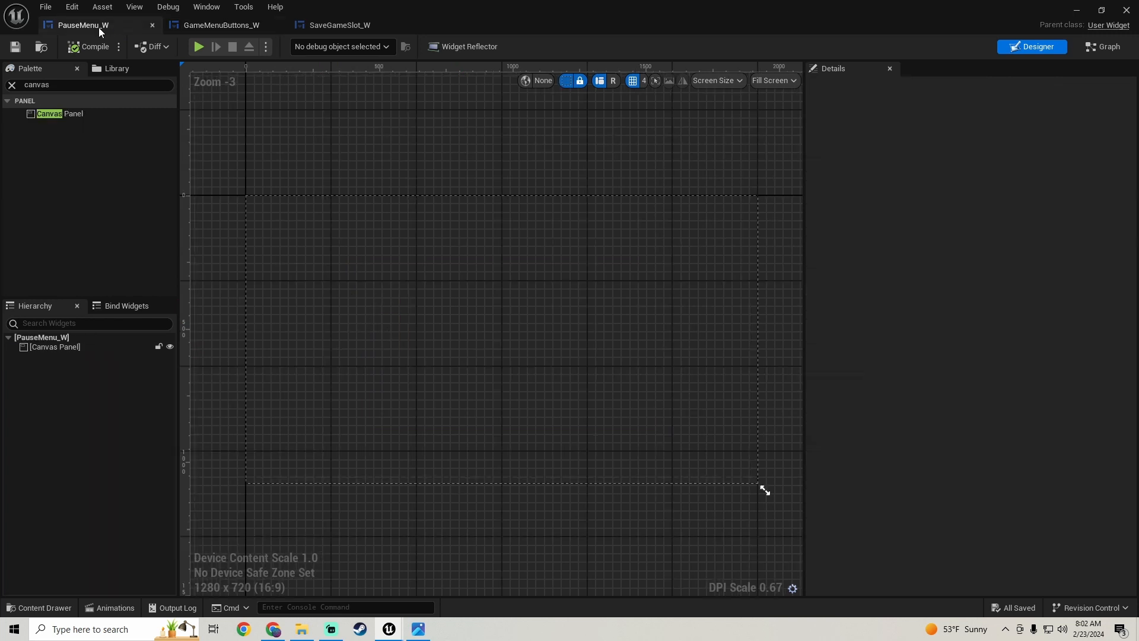
{"action": "left_click_drag", "start_coordinate": [66, 86], "coordinate": [1, 102]}
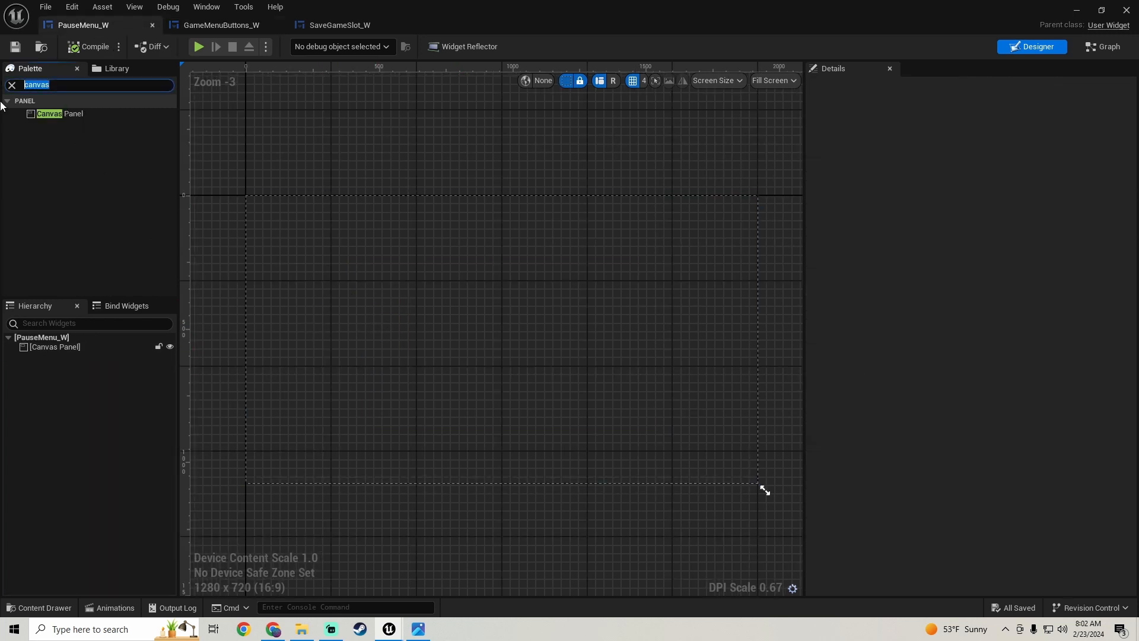
{"action": "type", "text": "game"}
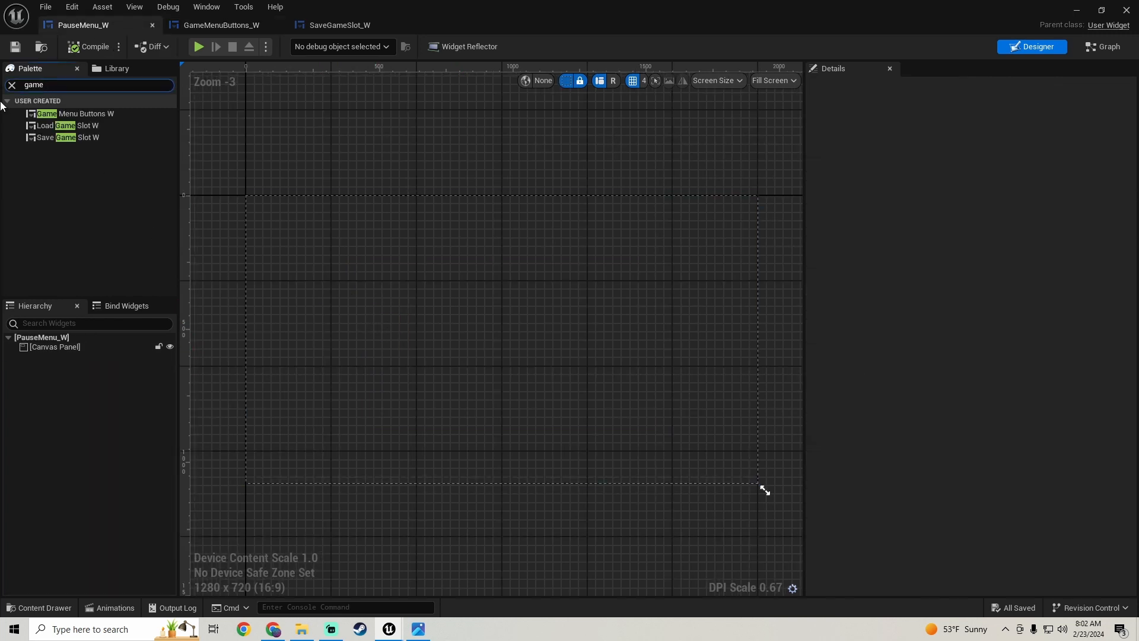
{"action": "type", "text": " m"}
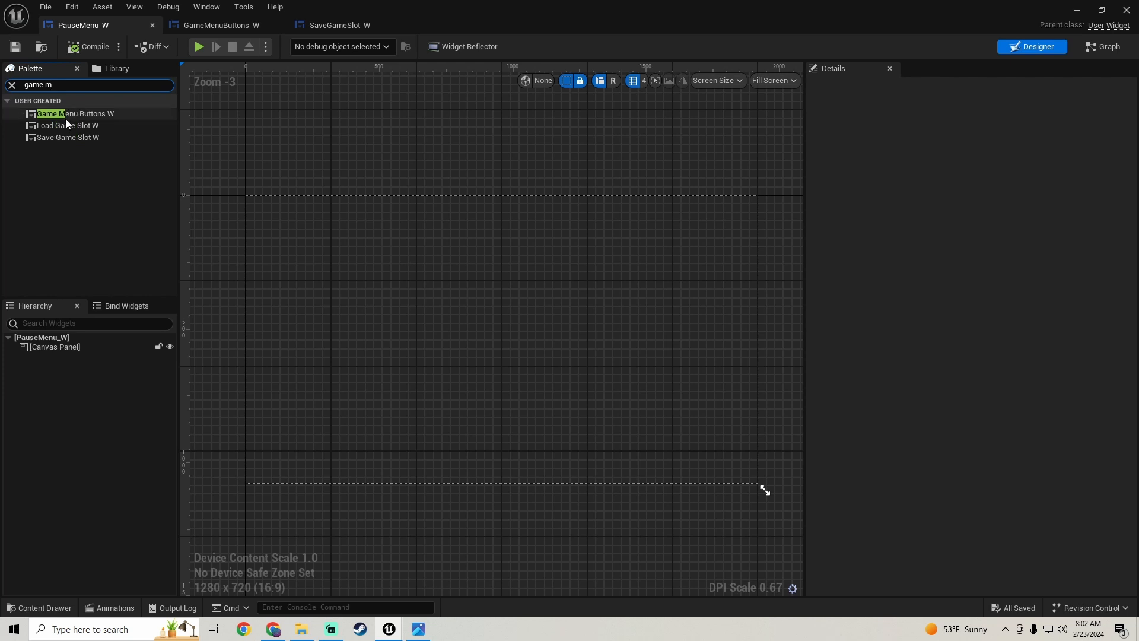
{"action": "left_click_drag", "start_coordinate": [65, 114], "coordinate": [66, 350]}
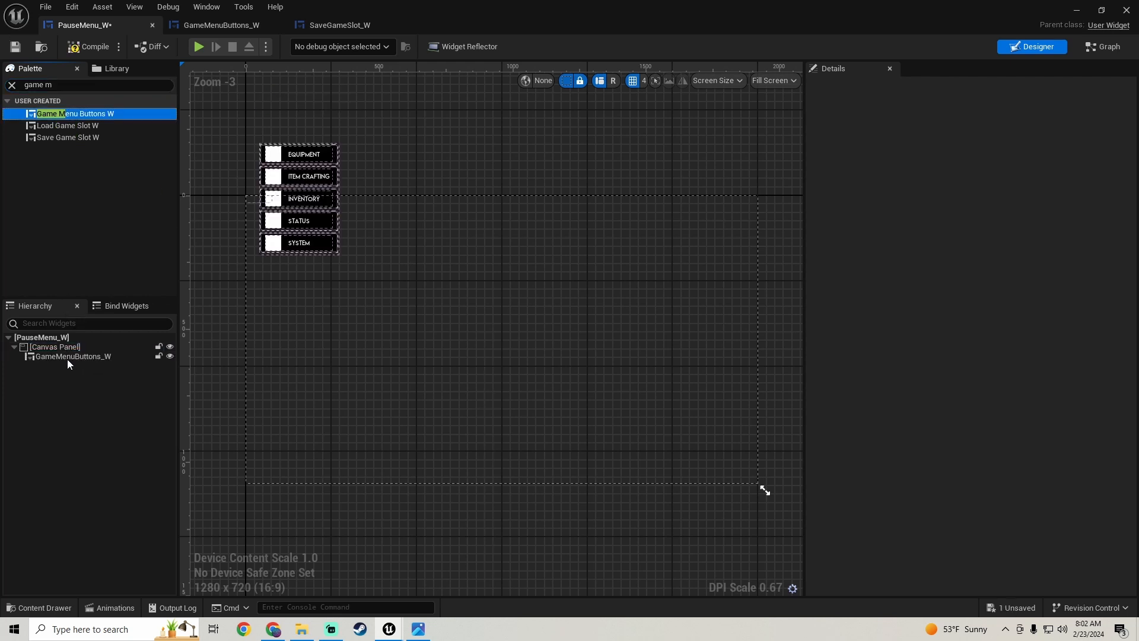
{"action": "left_click", "coordinate": [947, 241]}
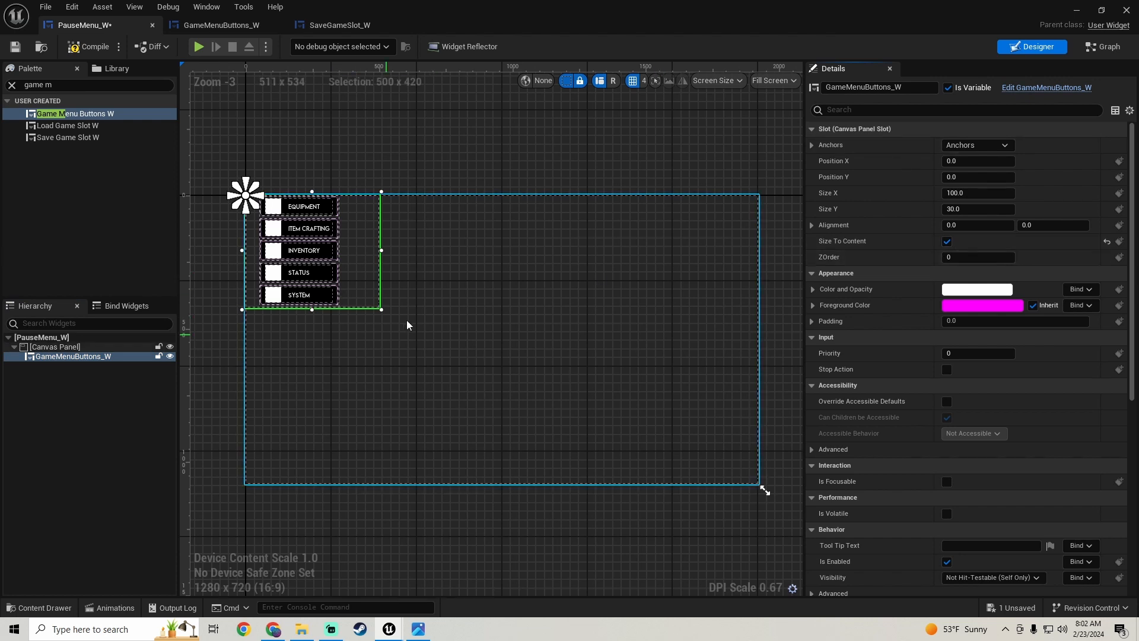
- Anchor GameMenuButtons_W to the middle of the canvas's left edge and reset its Position Y to 0
{"action": "scroll", "coordinate": [409, 325], "scroll_direction": "down", "scroll_amount": 2}
{"action": "left_click", "coordinate": [978, 145]}
{"action": "left_click", "coordinate": [964, 215]}
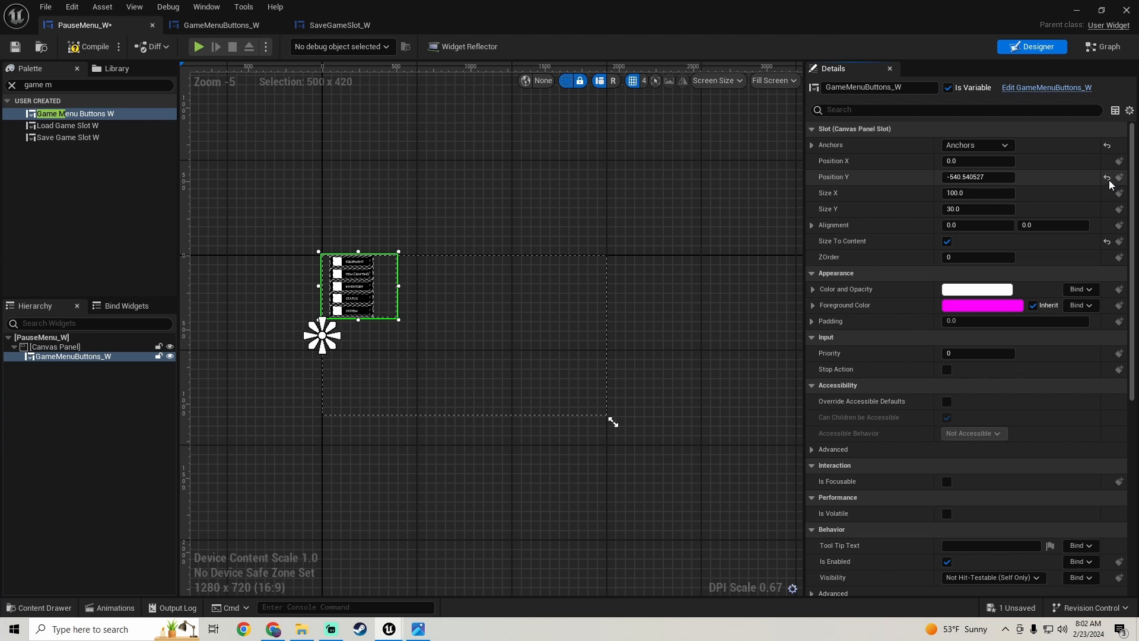
{"action": "left_click", "coordinate": [1107, 177]}
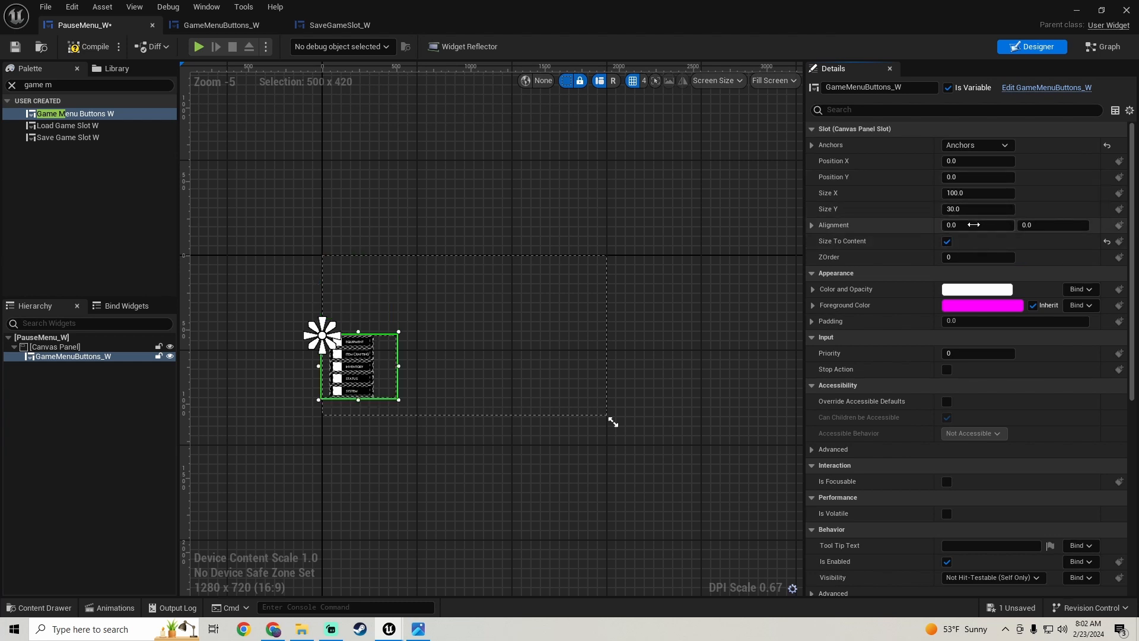
- Set the alignment of GameMenuButtons_W to 0.5 in both X and Y
{"action": "left_click", "coordinate": [974, 225]}
{"action": "key", "text": "Return"}
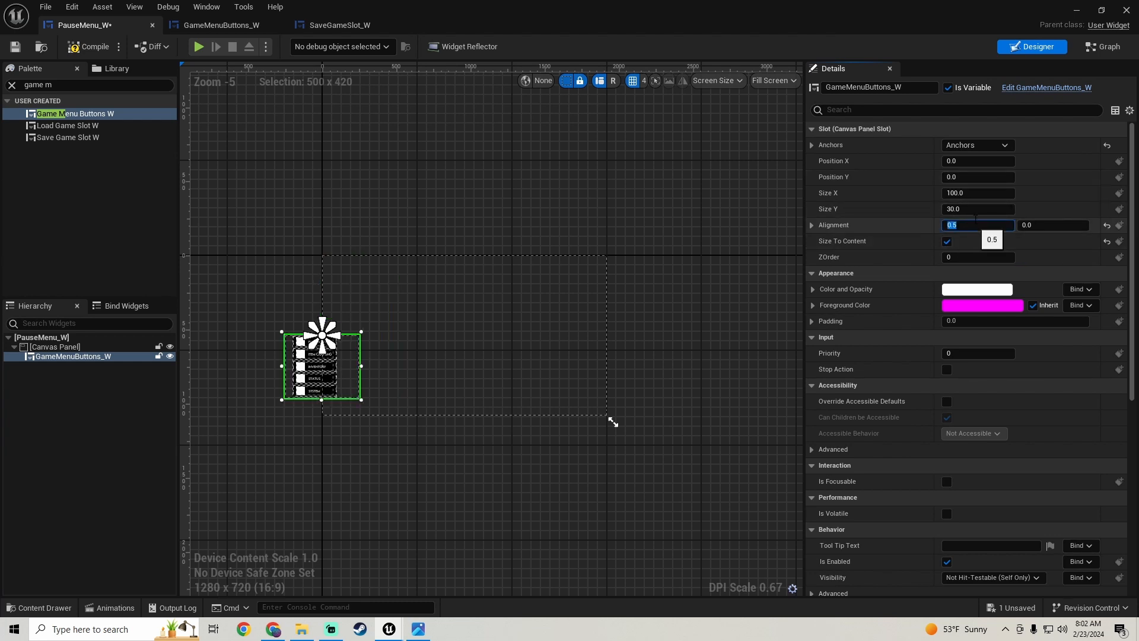
{"action": "left_click", "coordinate": [1052, 225]}
{"action": "type", "text": "0.5"}
{"action": "key", "text": "Return"}
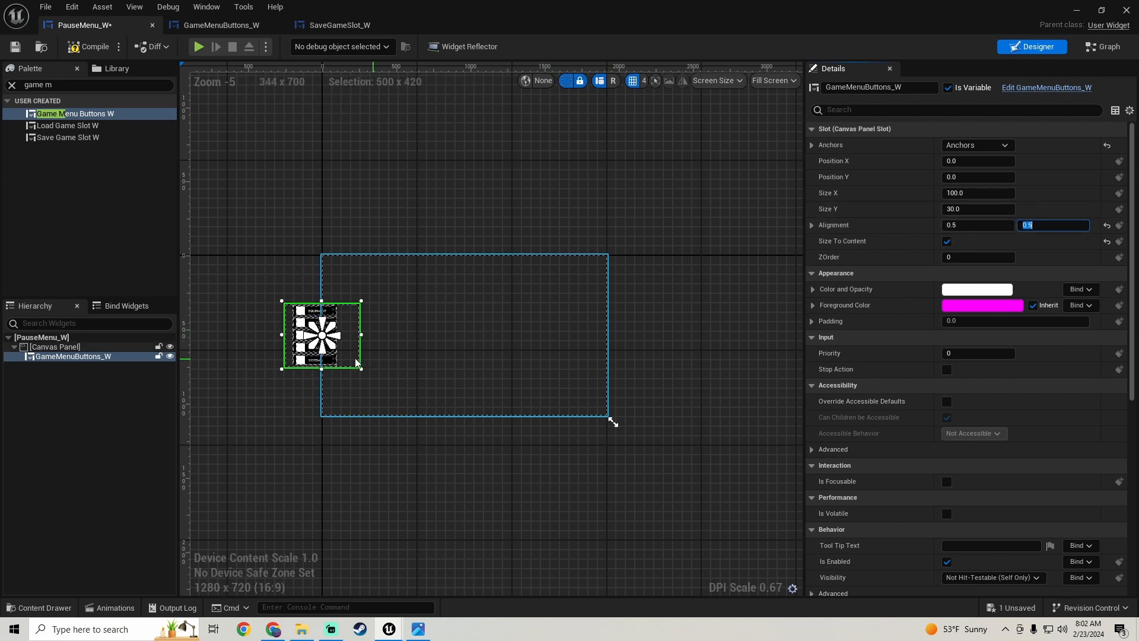
- Try Position X values of 200 and 250 for GameMenuButtons_W, settle on 225, and deselect the widget
{"action": "scroll", "coordinate": [380, 369], "scroll_direction": "up", "scroll_amount": 3}
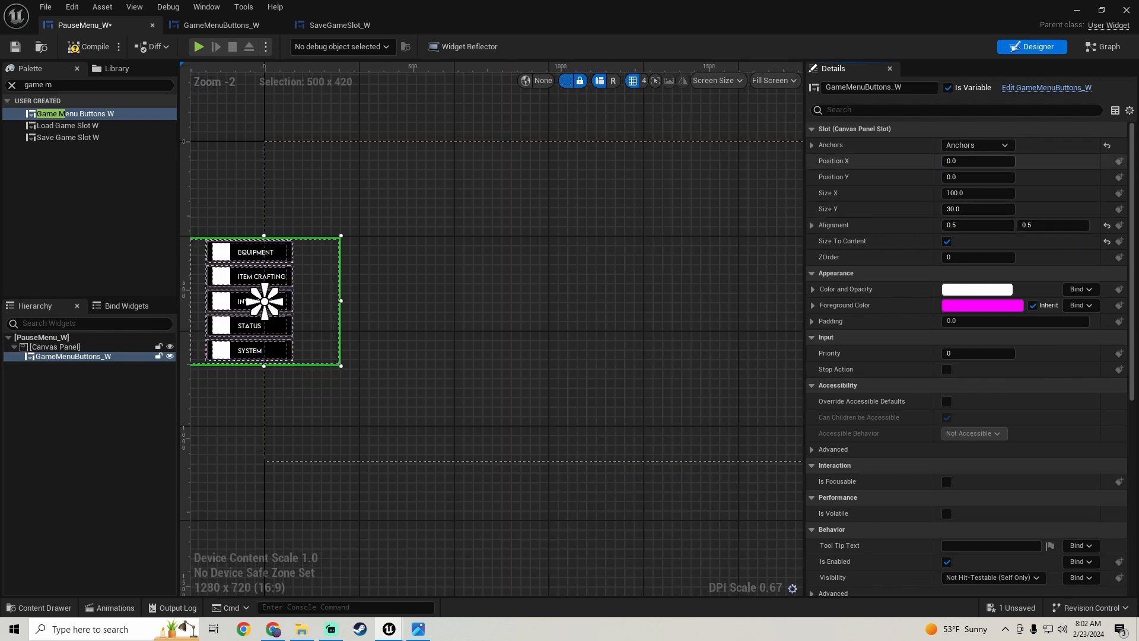
{"action": "left_click_drag", "start_coordinate": [962, 163], "coordinate": [991, 162]}
{"action": "type", "text": "200"}
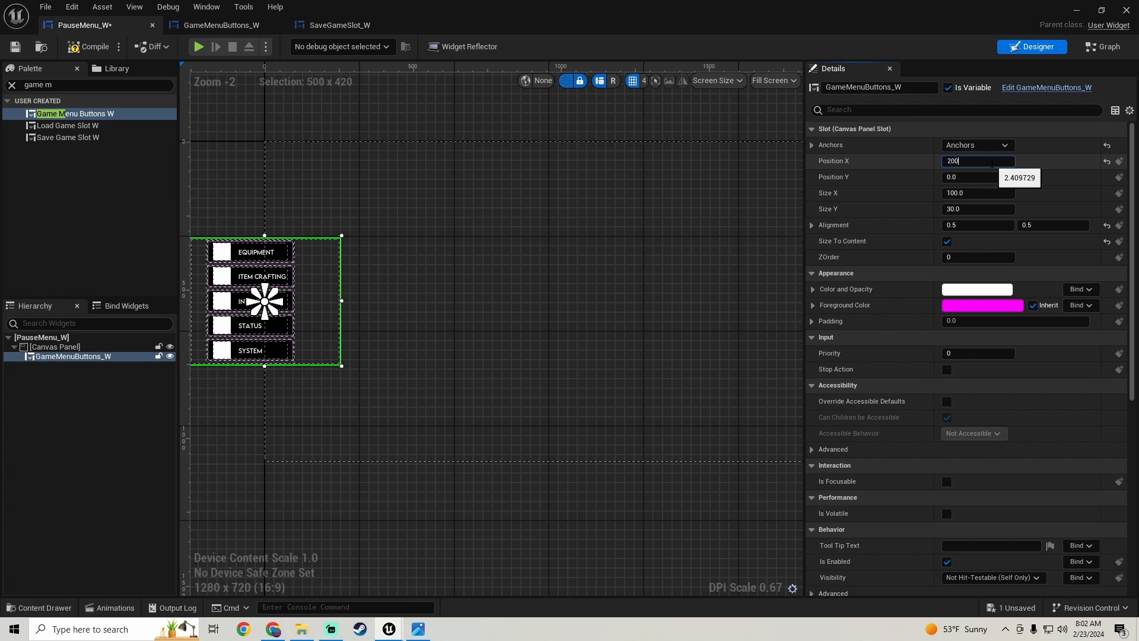
{"action": "key", "text": "Return"}
{"action": "type", "text": "250"}
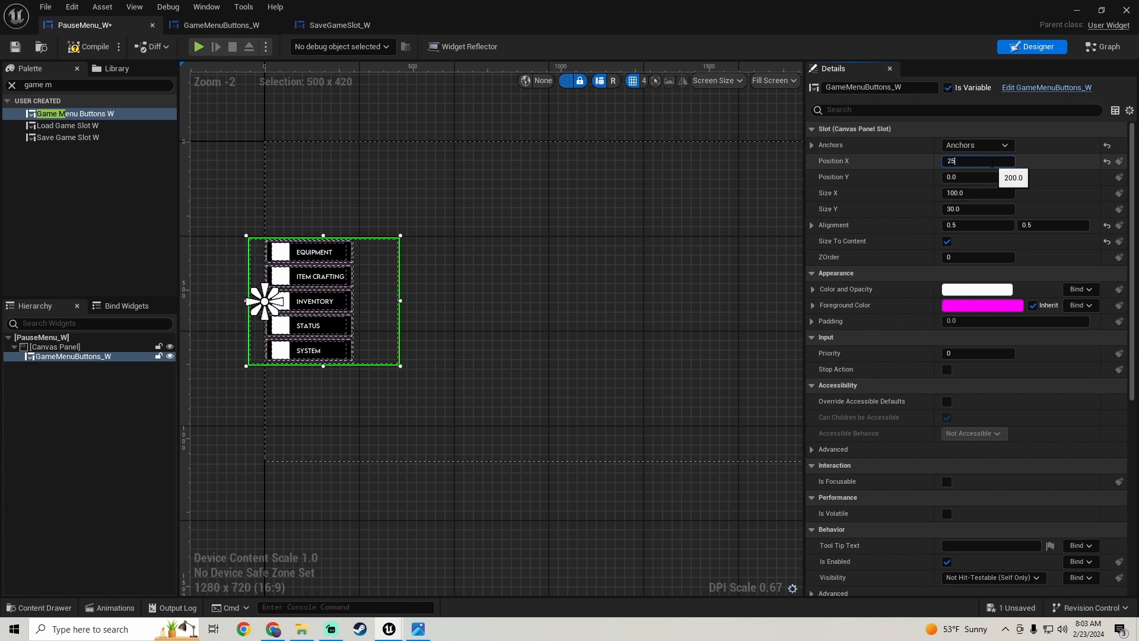
{"action": "key", "text": "Return"}
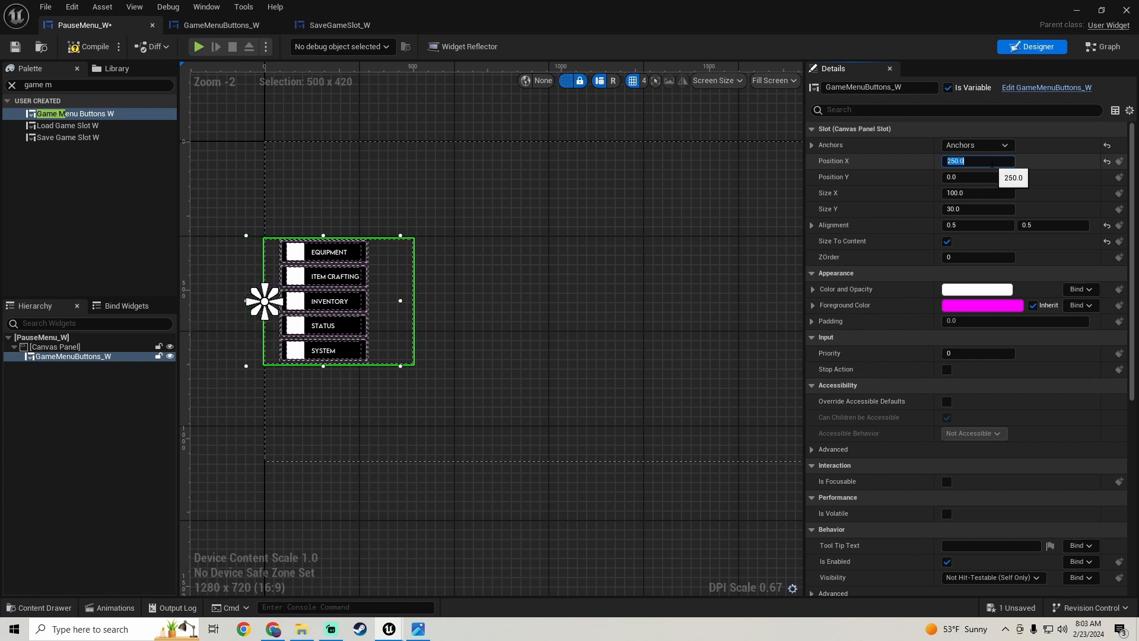
{"action": "left_click", "coordinate": [581, 304]}
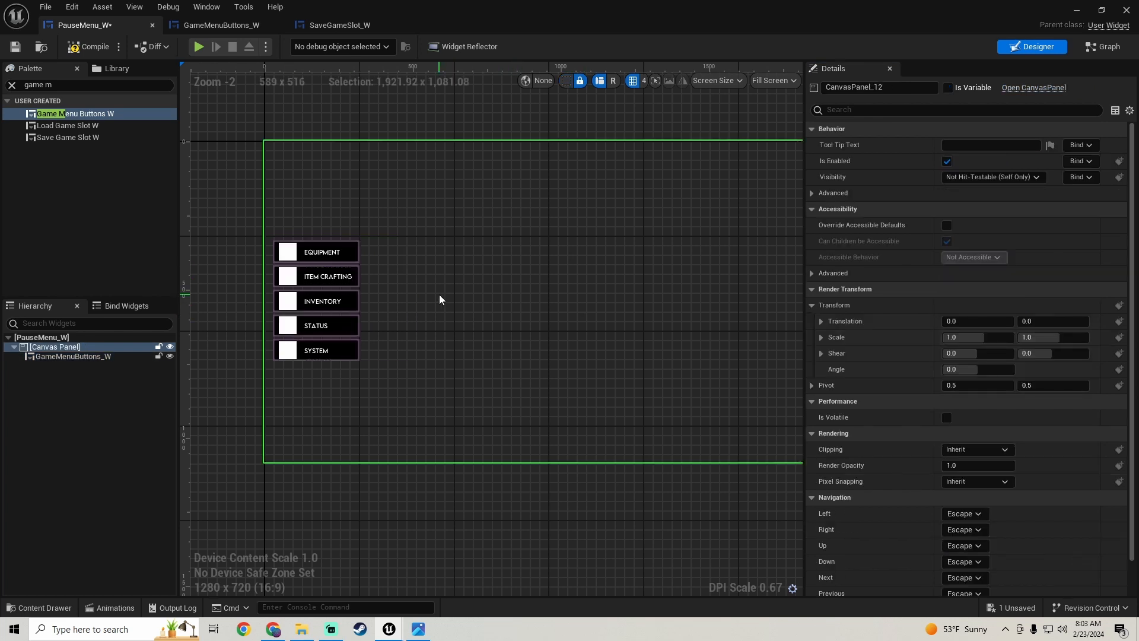
- Compile and save the PauseMenu_W widget
{"action": "scroll", "coordinate": [451, 301], "scroll_direction": "down", "scroll_amount": 4}
{"action": "right_click_drag", "start_coordinate": [490, 303], "coordinate": [487, 329]}
{"action": "scroll", "coordinate": [496, 316], "scroll_direction": "up", "scroll_amount": 4}
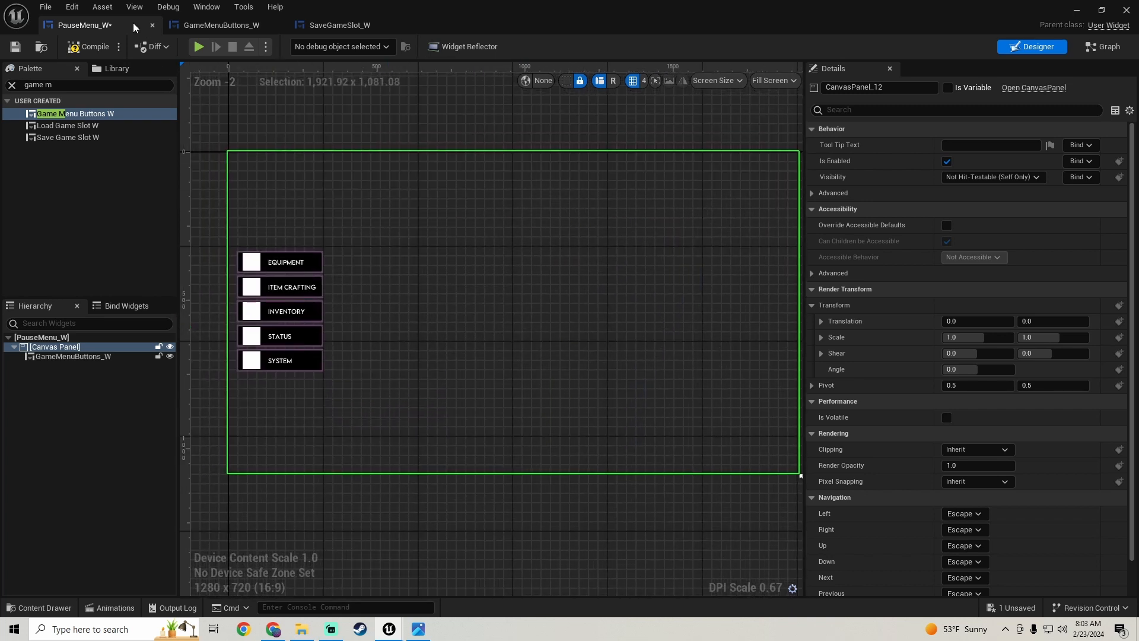
{"action": "left_click", "coordinate": [79, 47]}
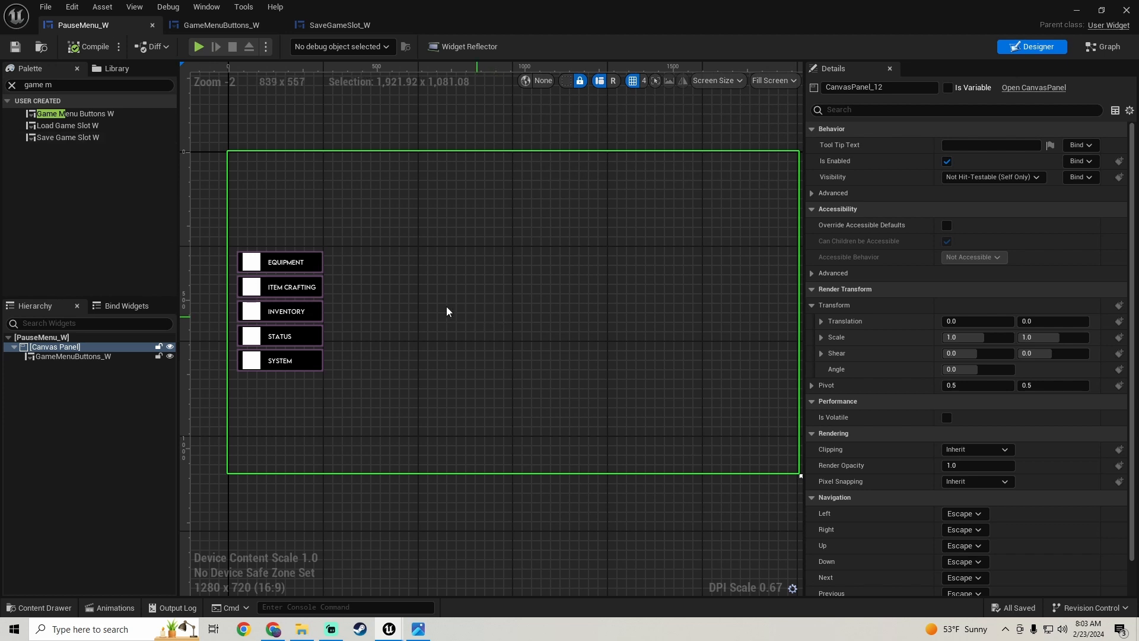
{"action": "left_click", "coordinate": [307, 312]}
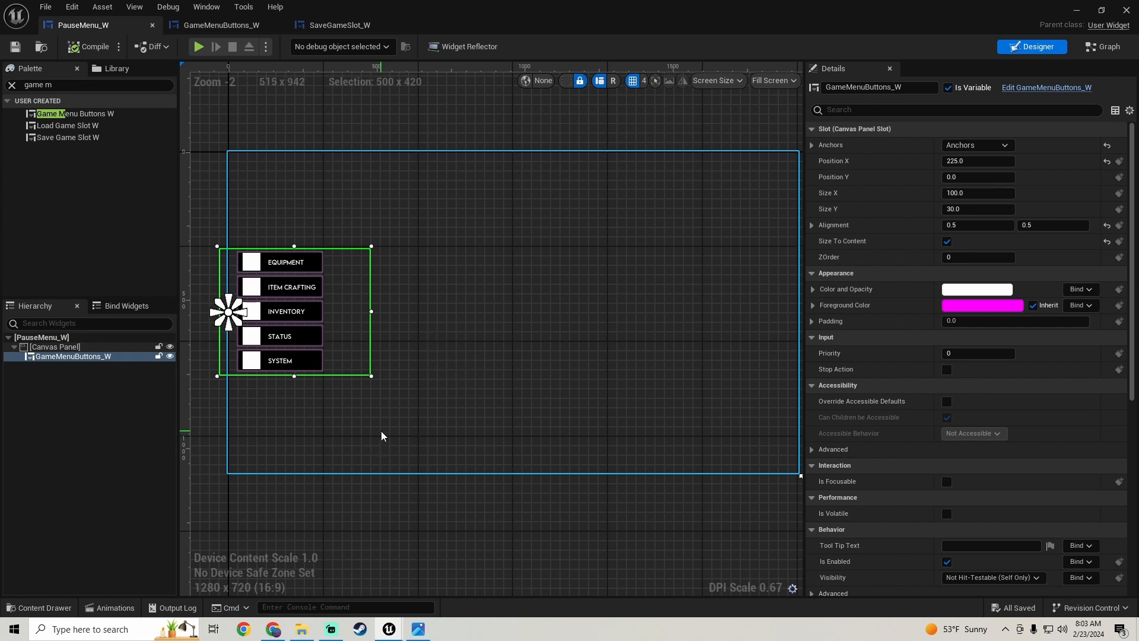
{"action": "left_click", "coordinate": [465, 396]}
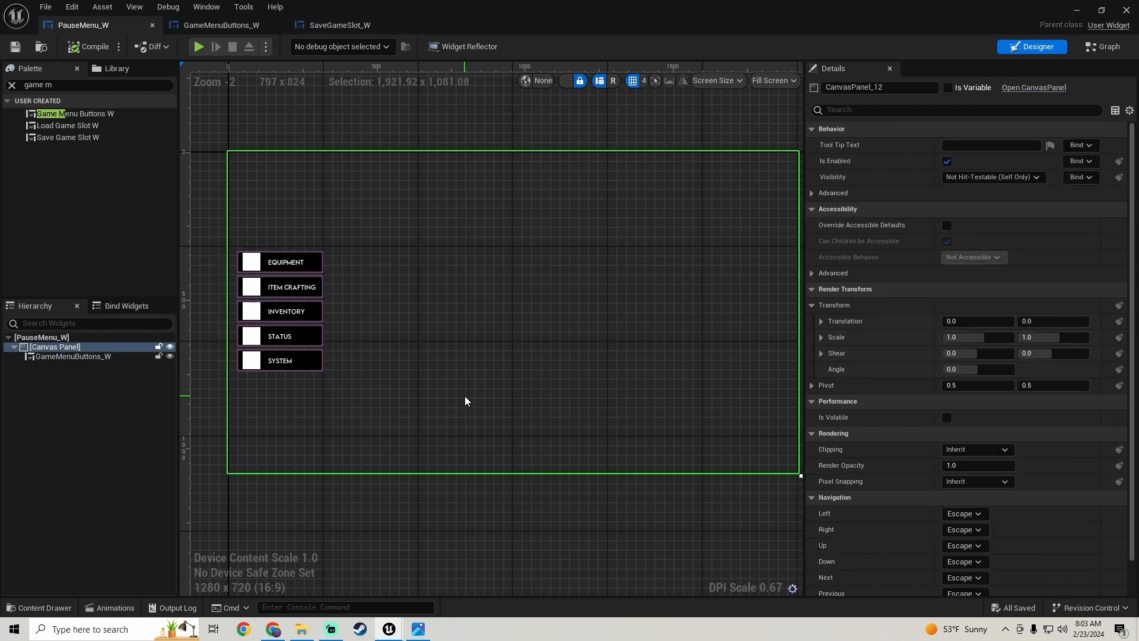